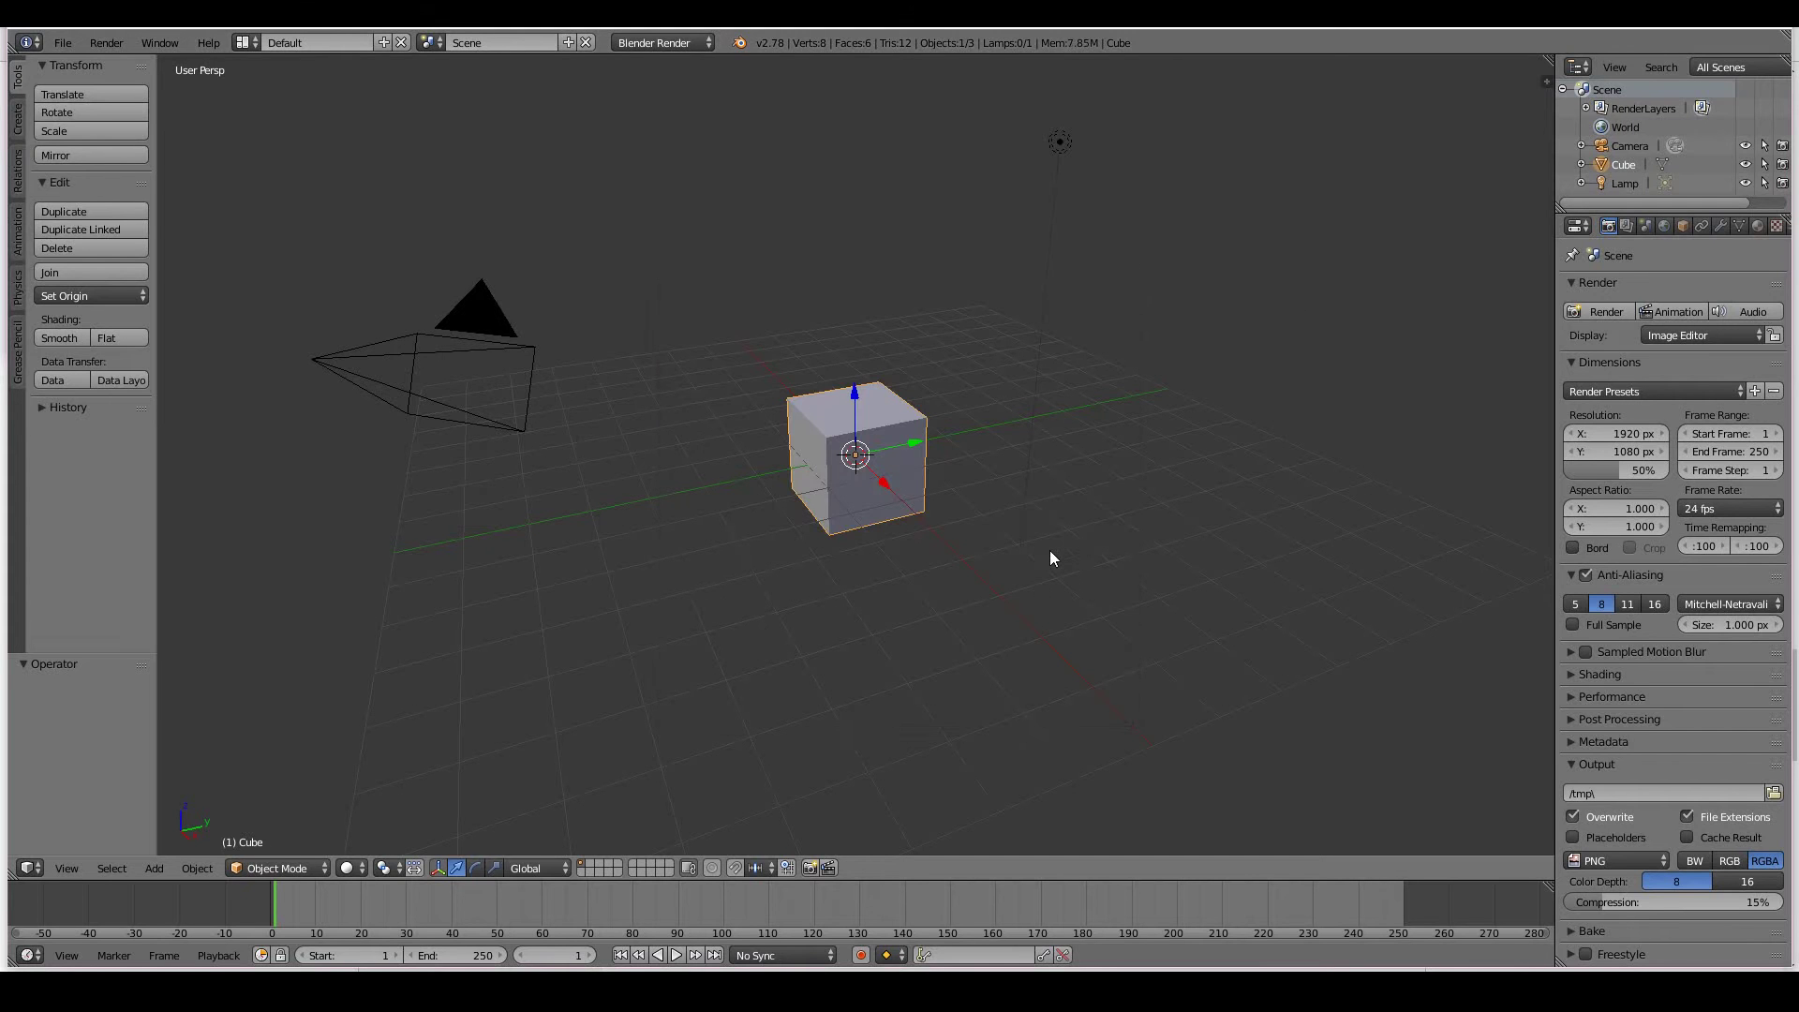
Select all default objects in the scene and delete them.
middle_click_drag(1049, 549, 1013, 527)
key("a")
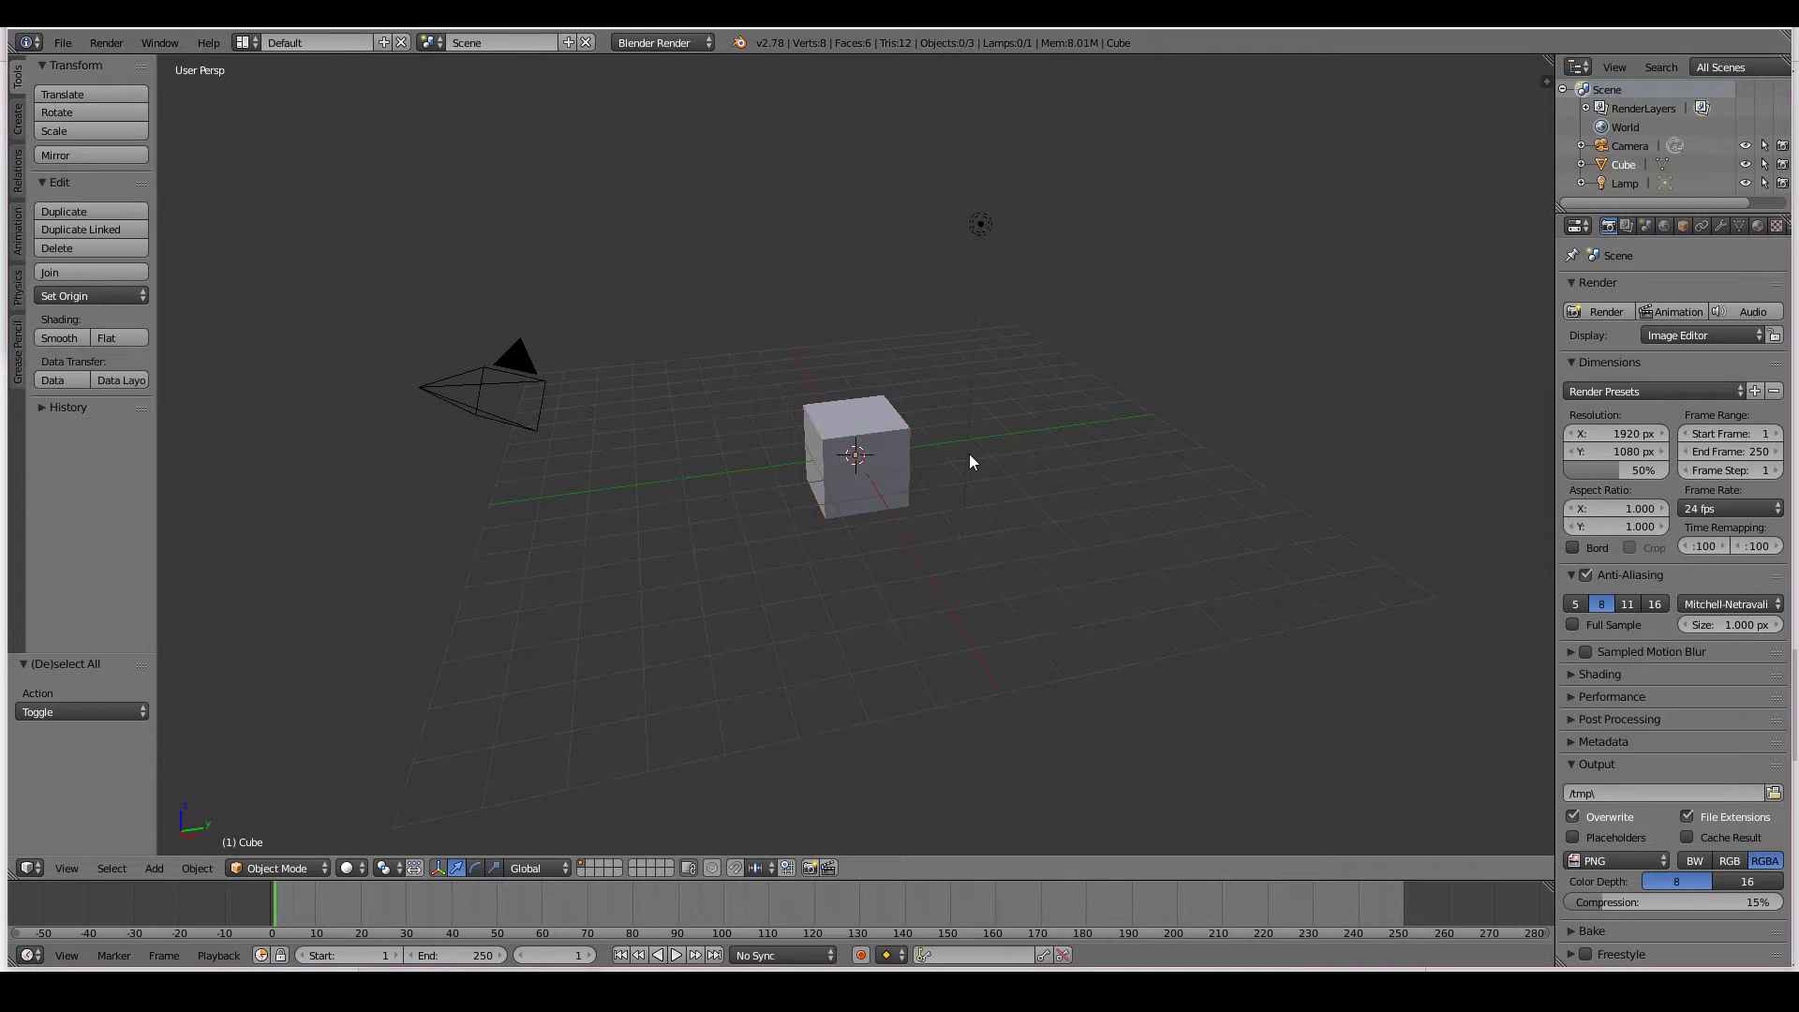
key("a")
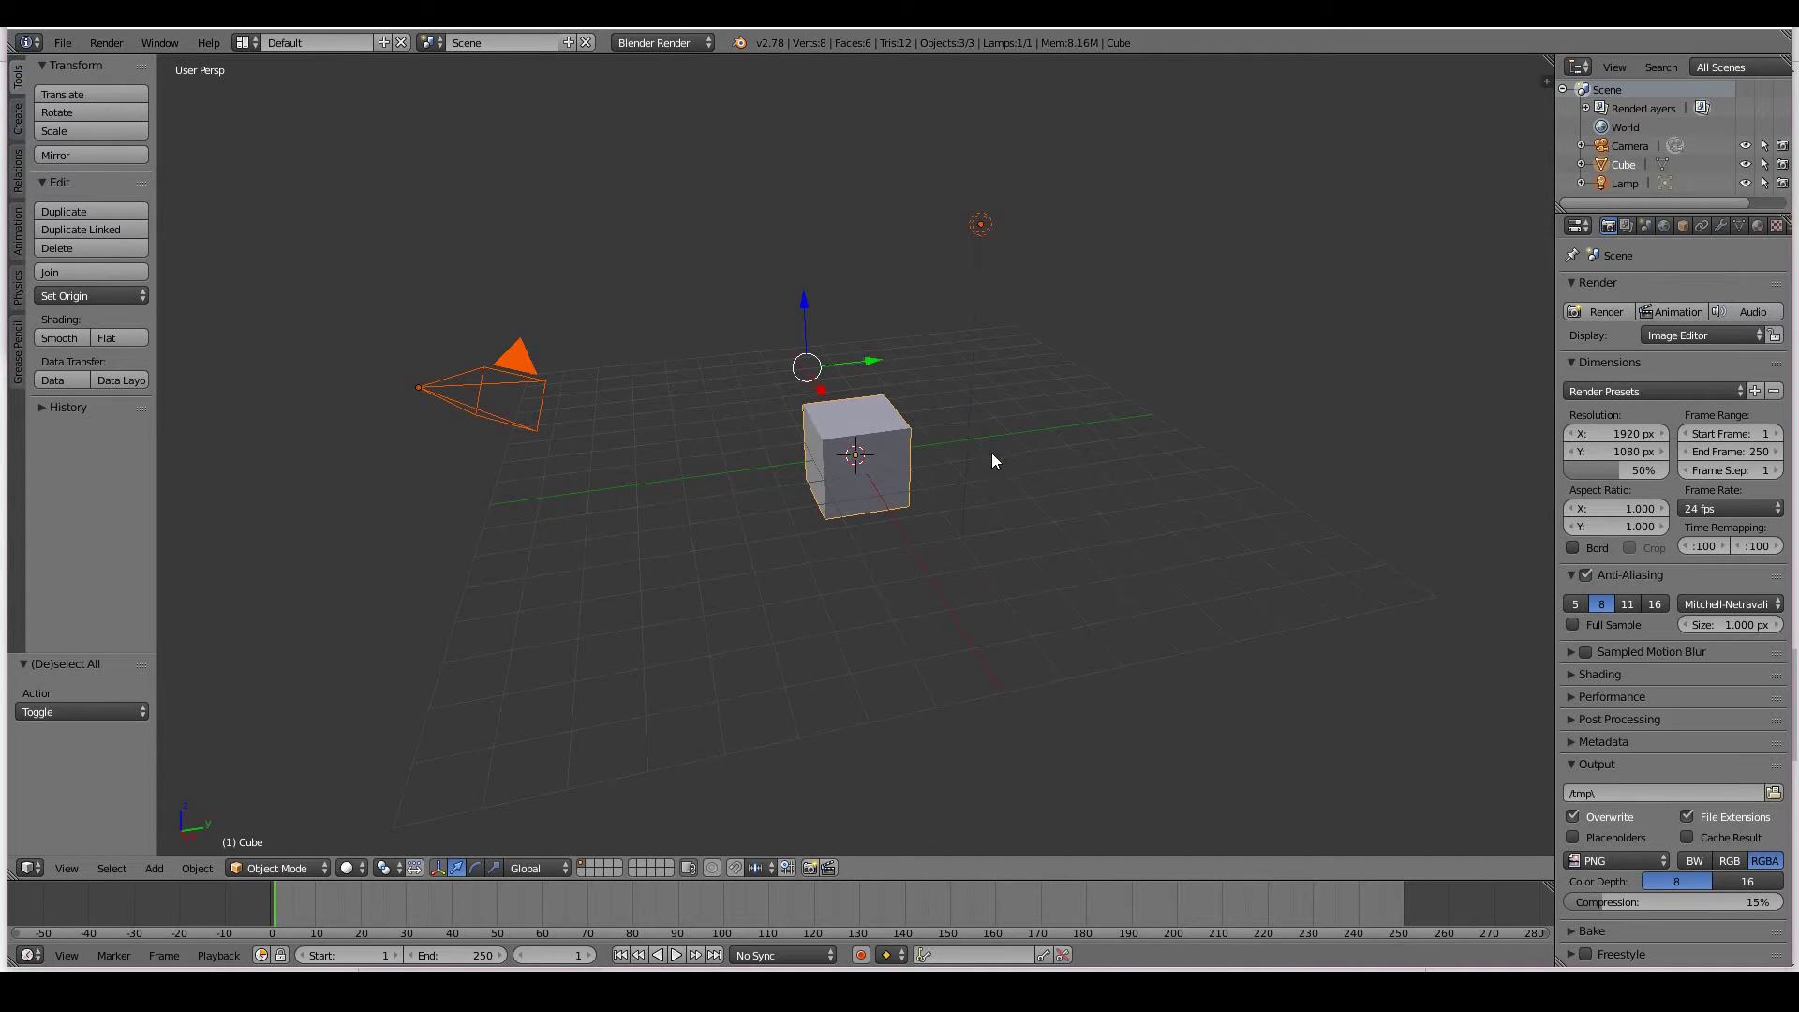
key("x")
left_click(1064, 482)
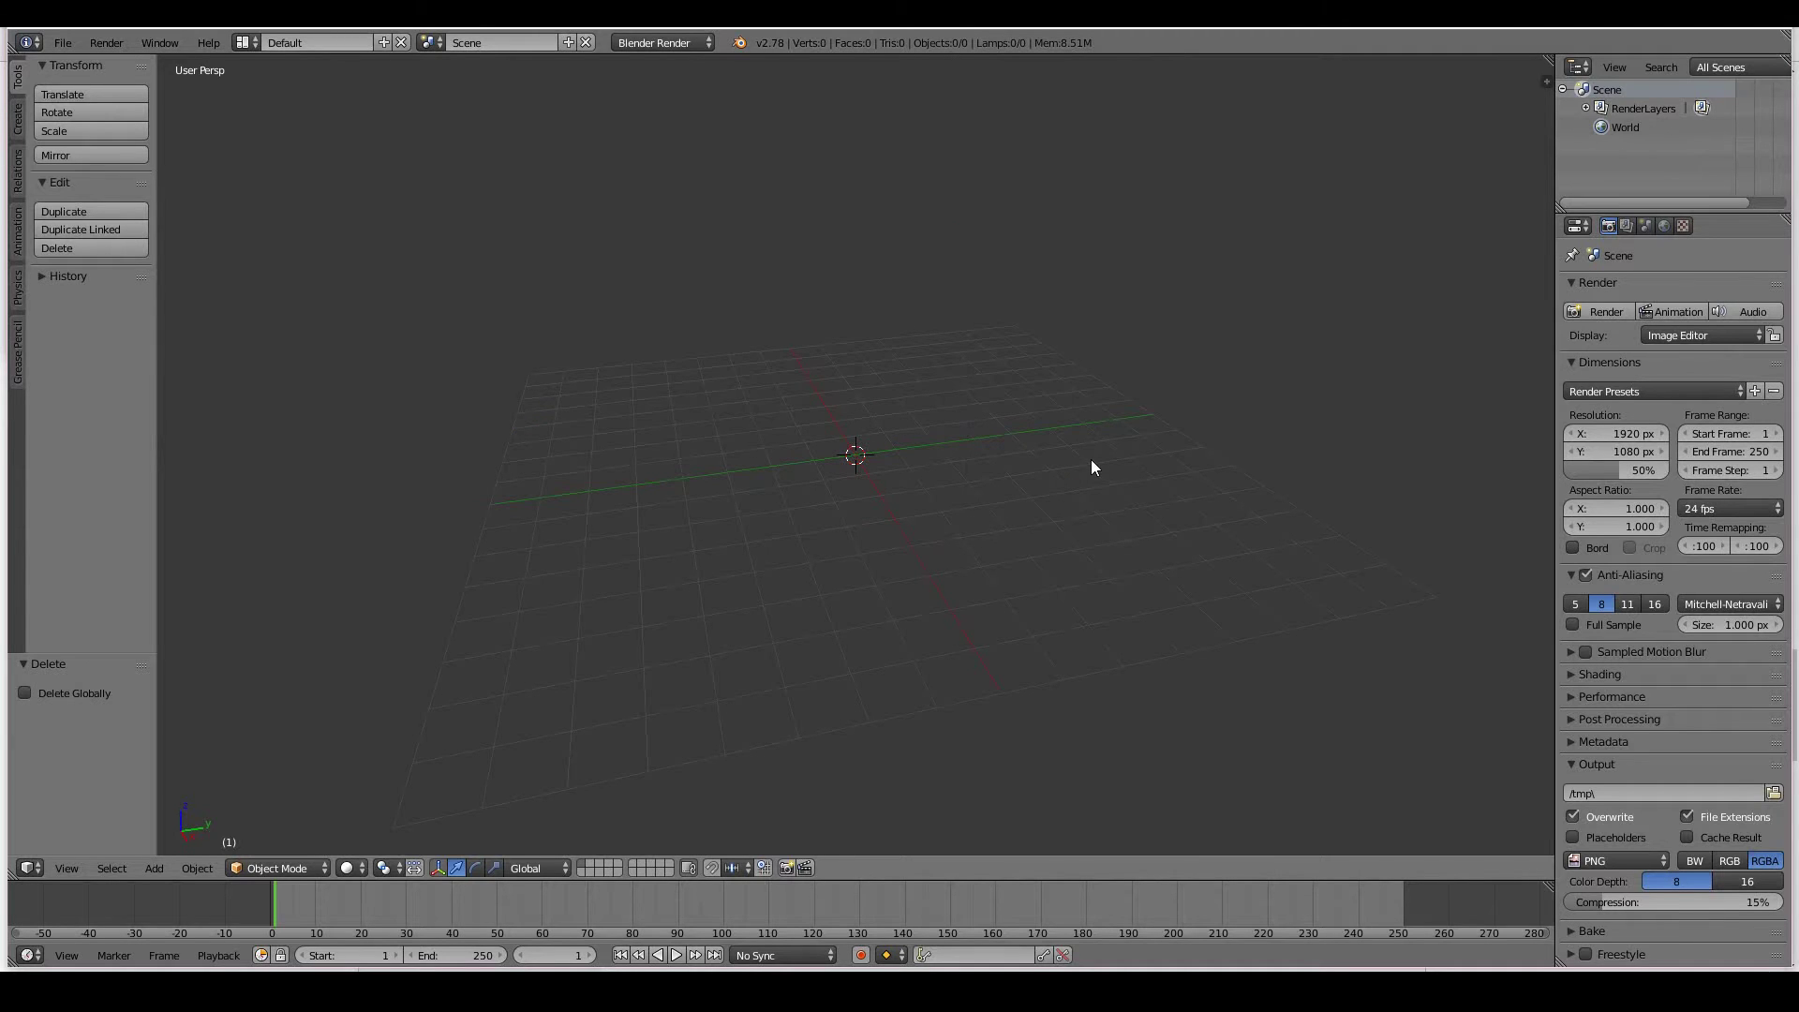
Add a plane at the scene origin and scale it up uniformly to about 5 times its size.
key("shift+a")
left_click(1169, 463)
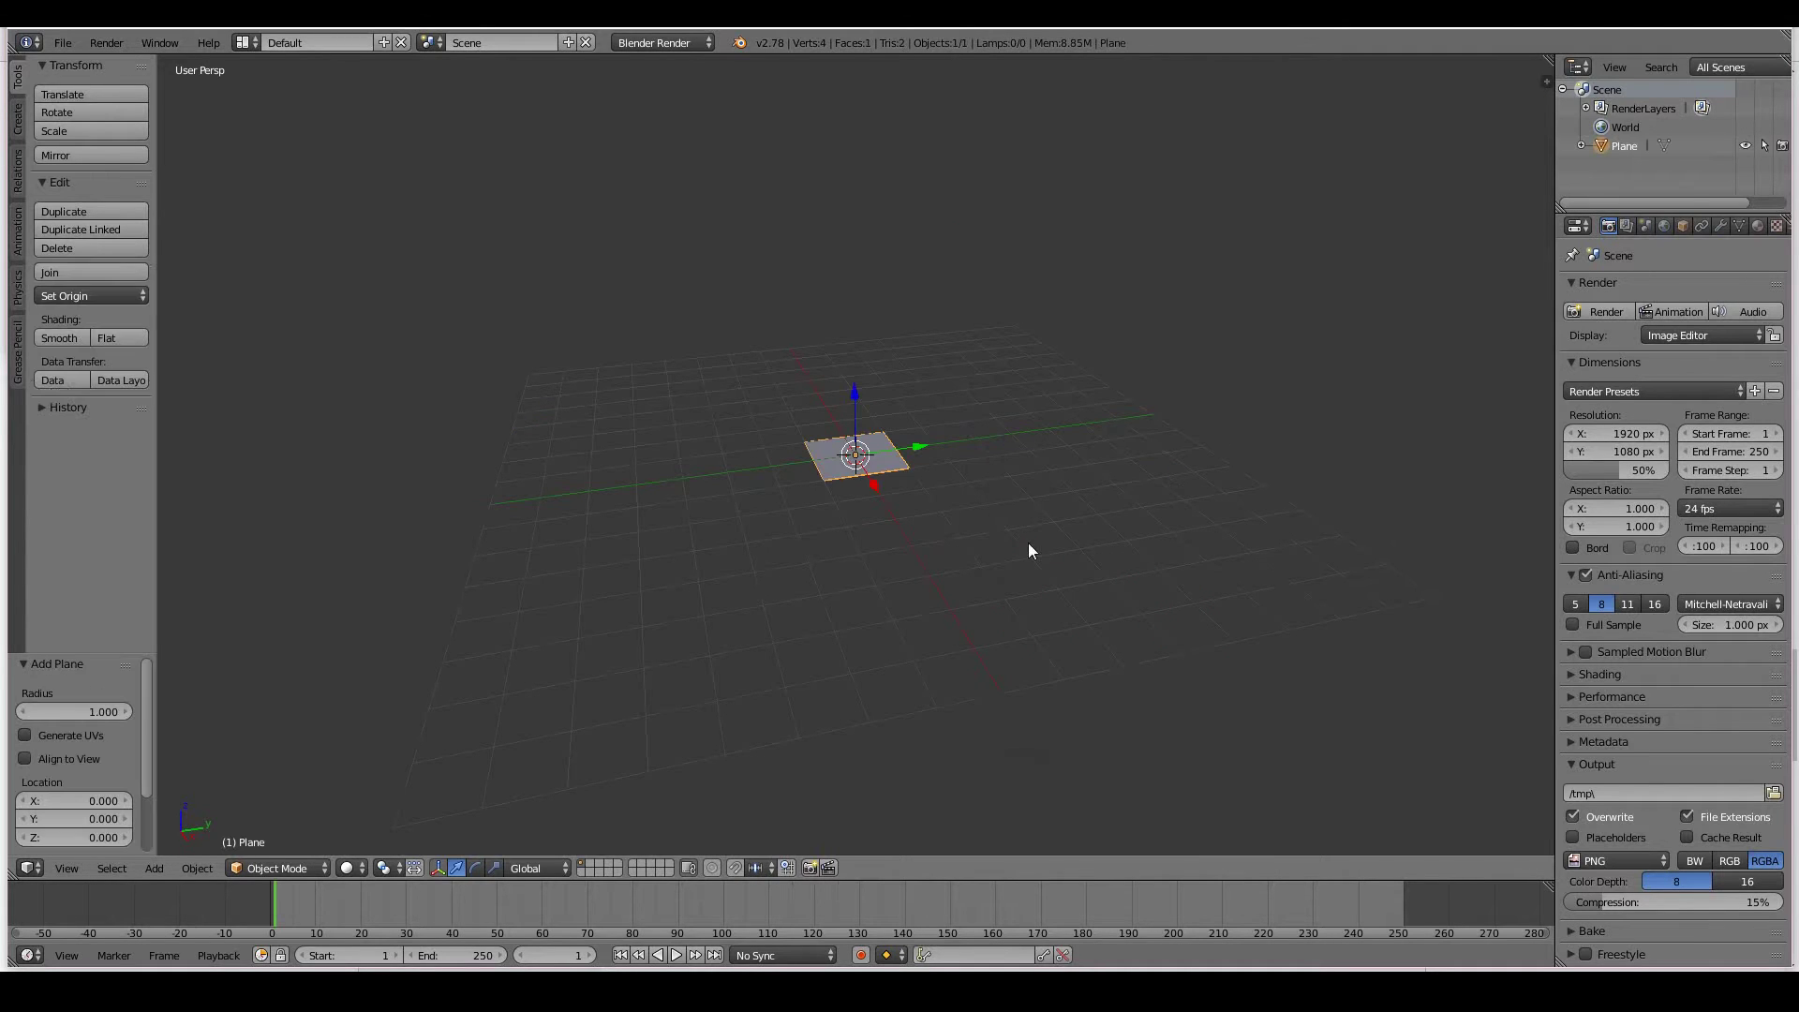
key("s")
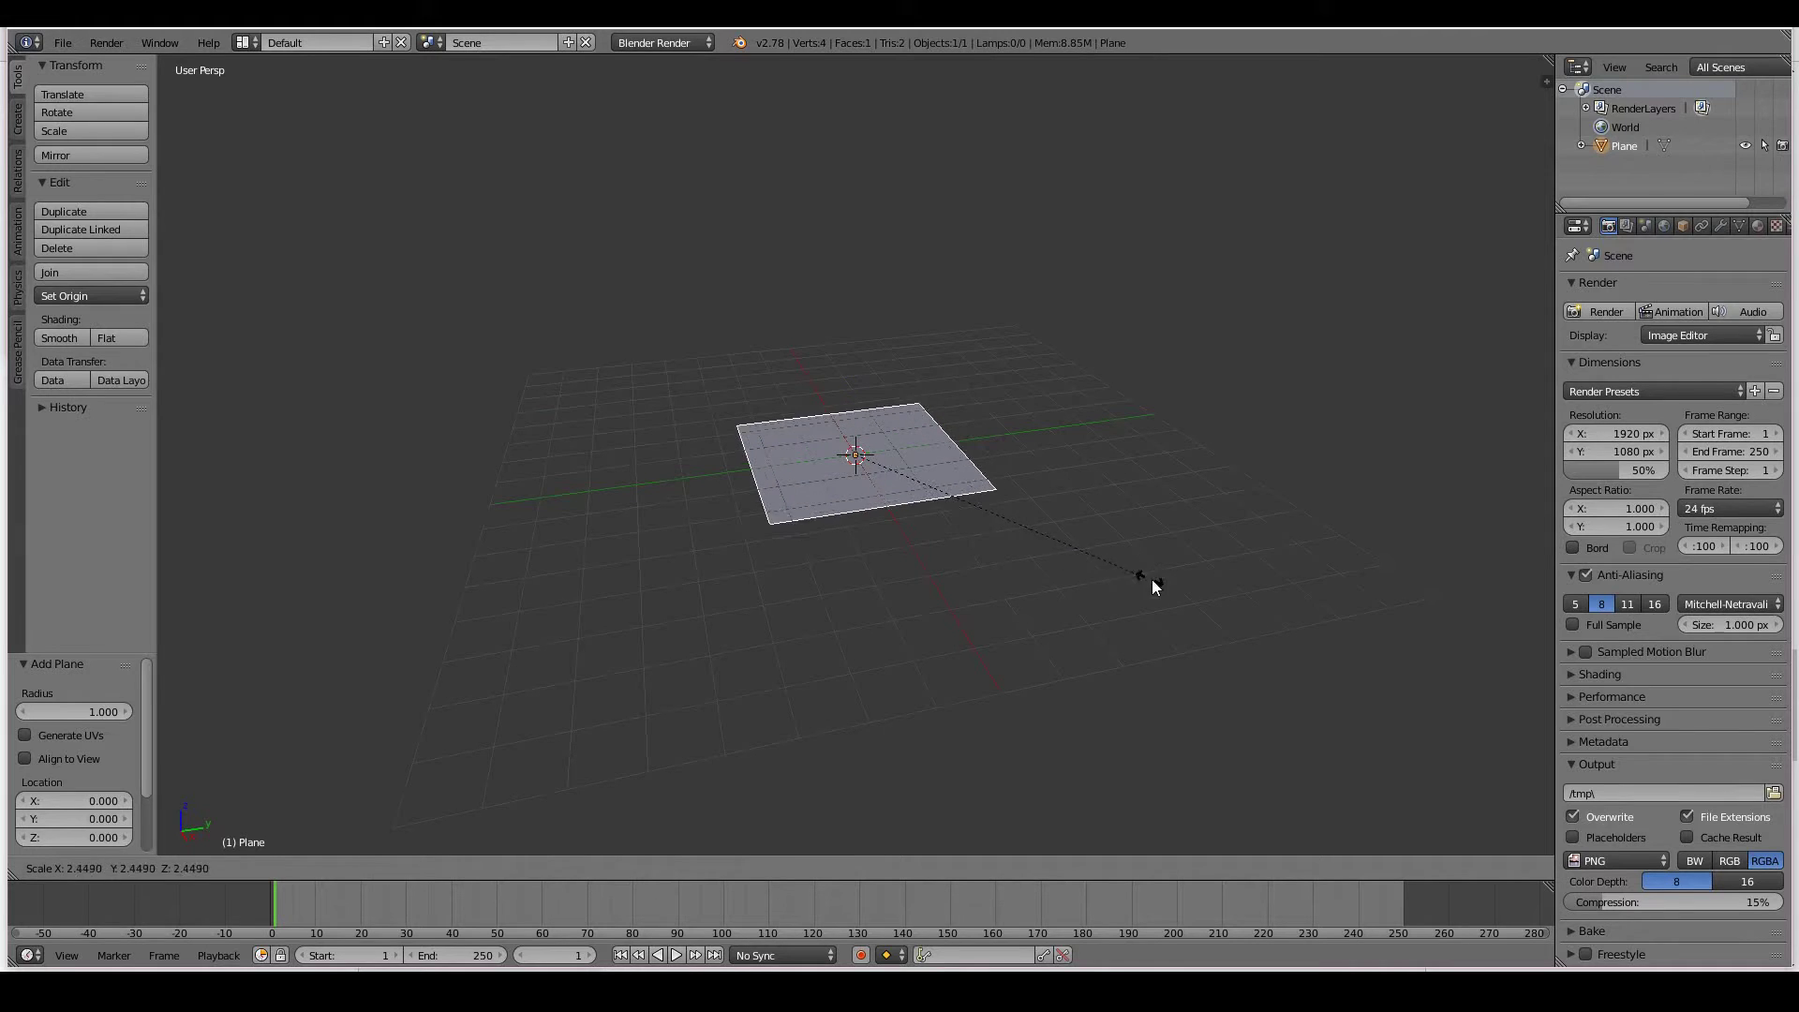
left_click(1460, 695)
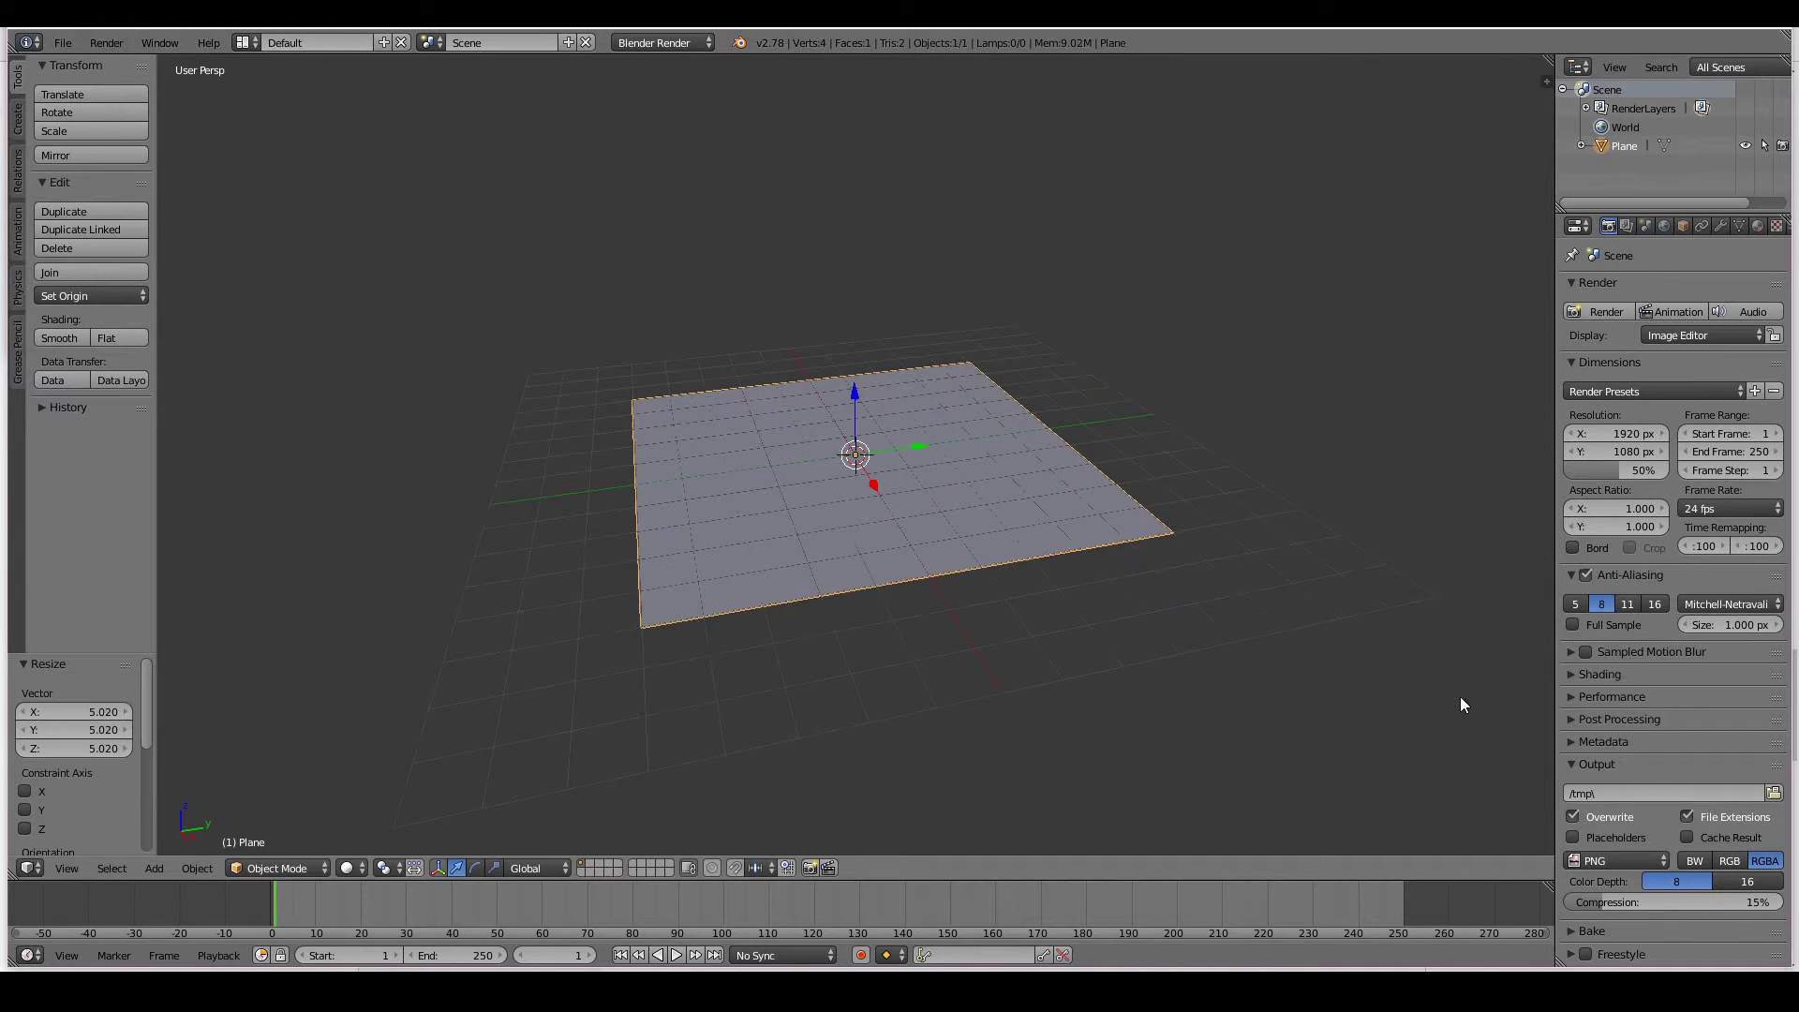
Raise the plane about 4.5 units along the Z axis.
middle_click_drag(1460, 696, 1173, 621)
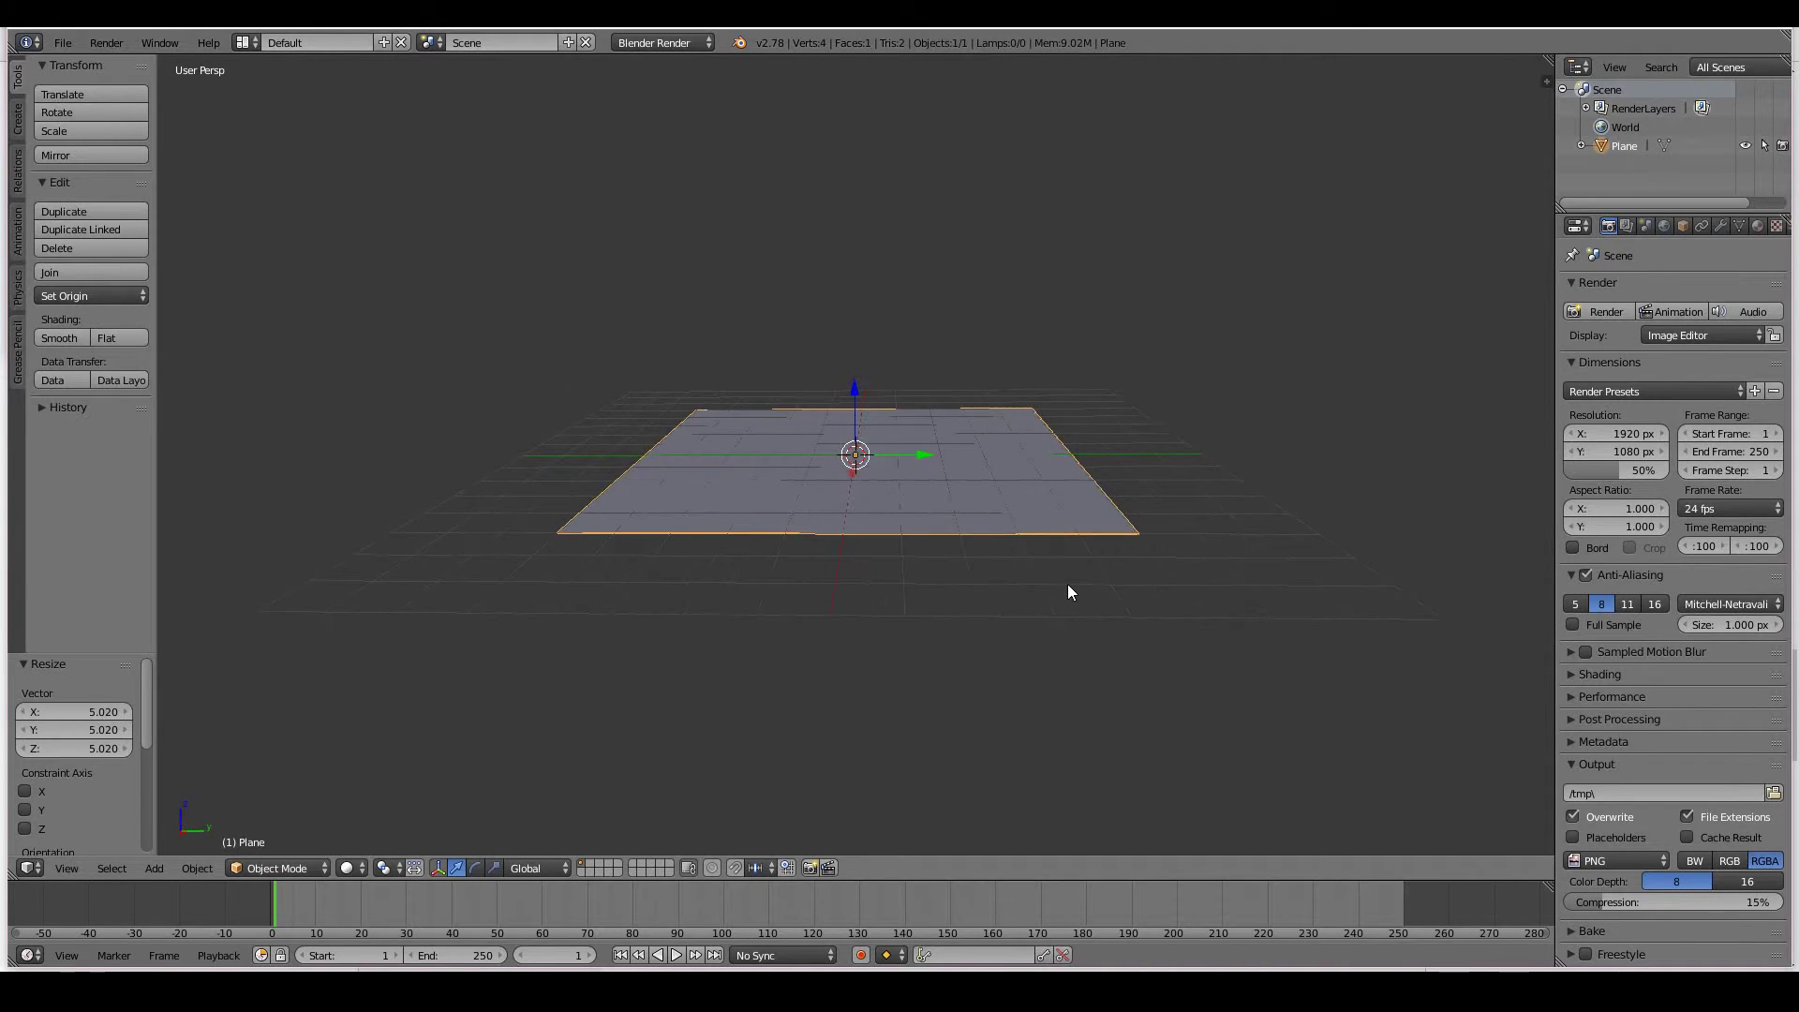
key("g")
key("z")
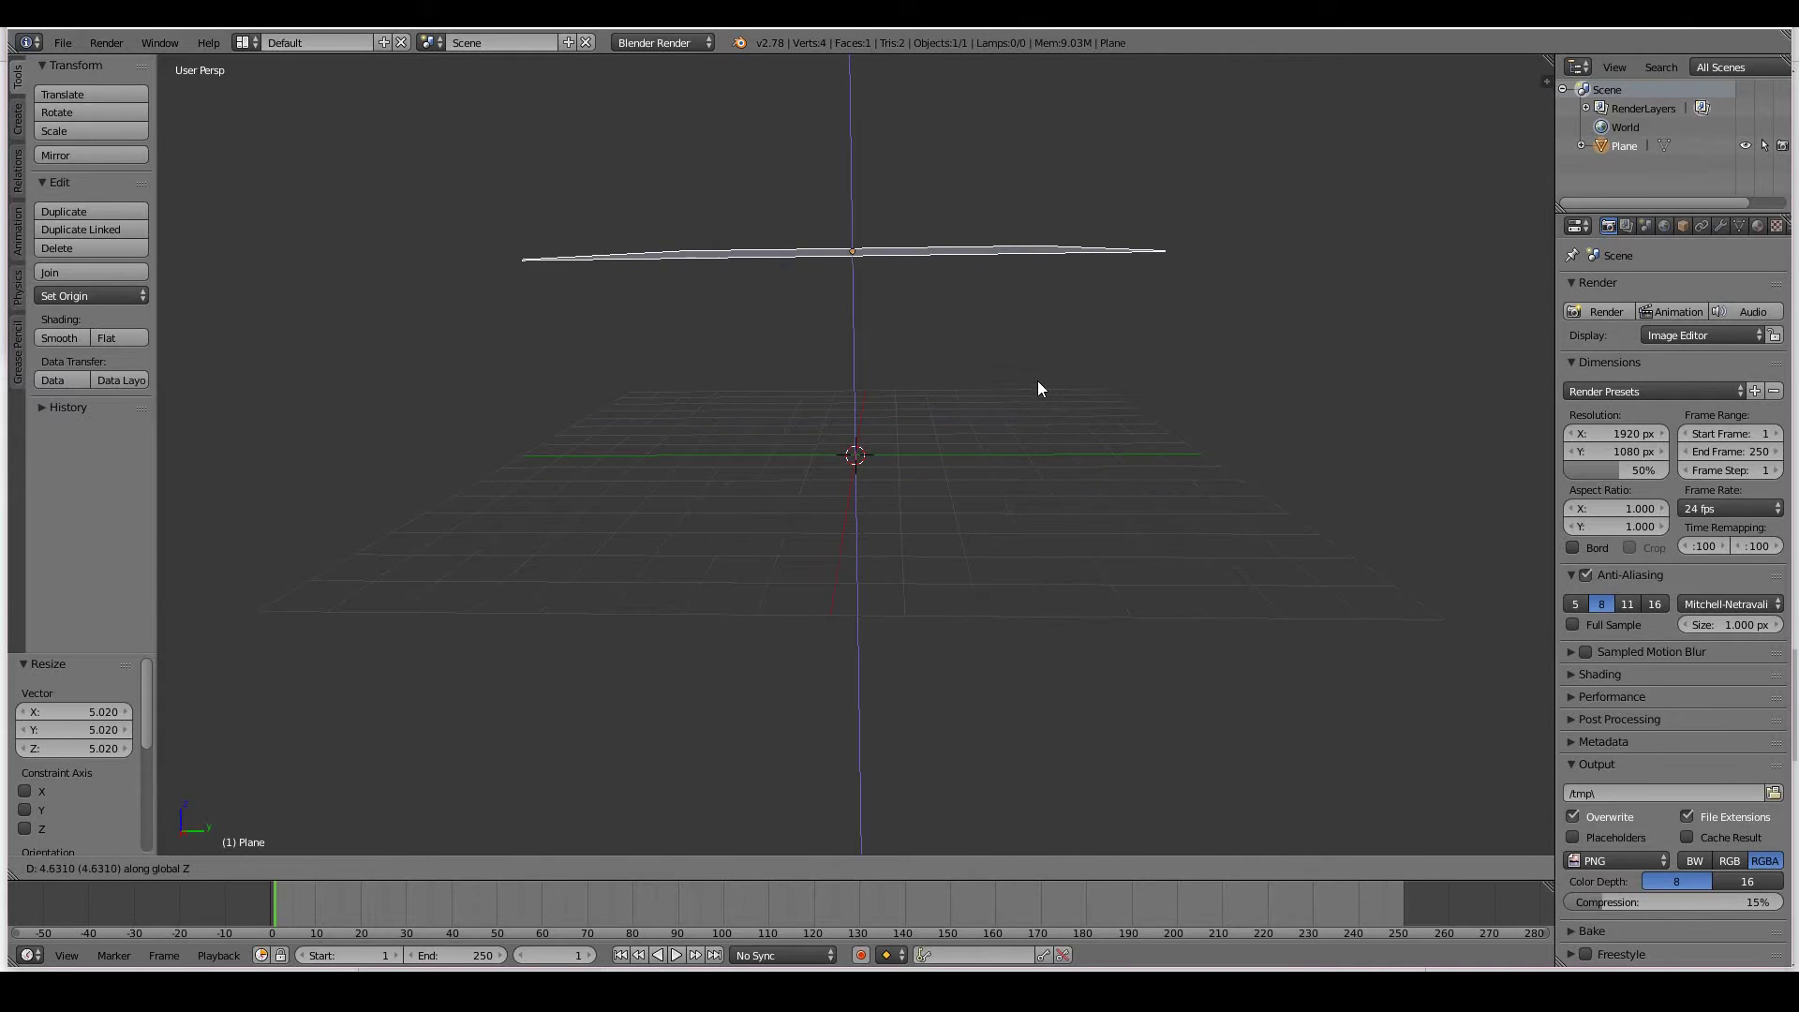
left_click(1032, 385)
middle_click_drag(1032, 385, 1183, 322)
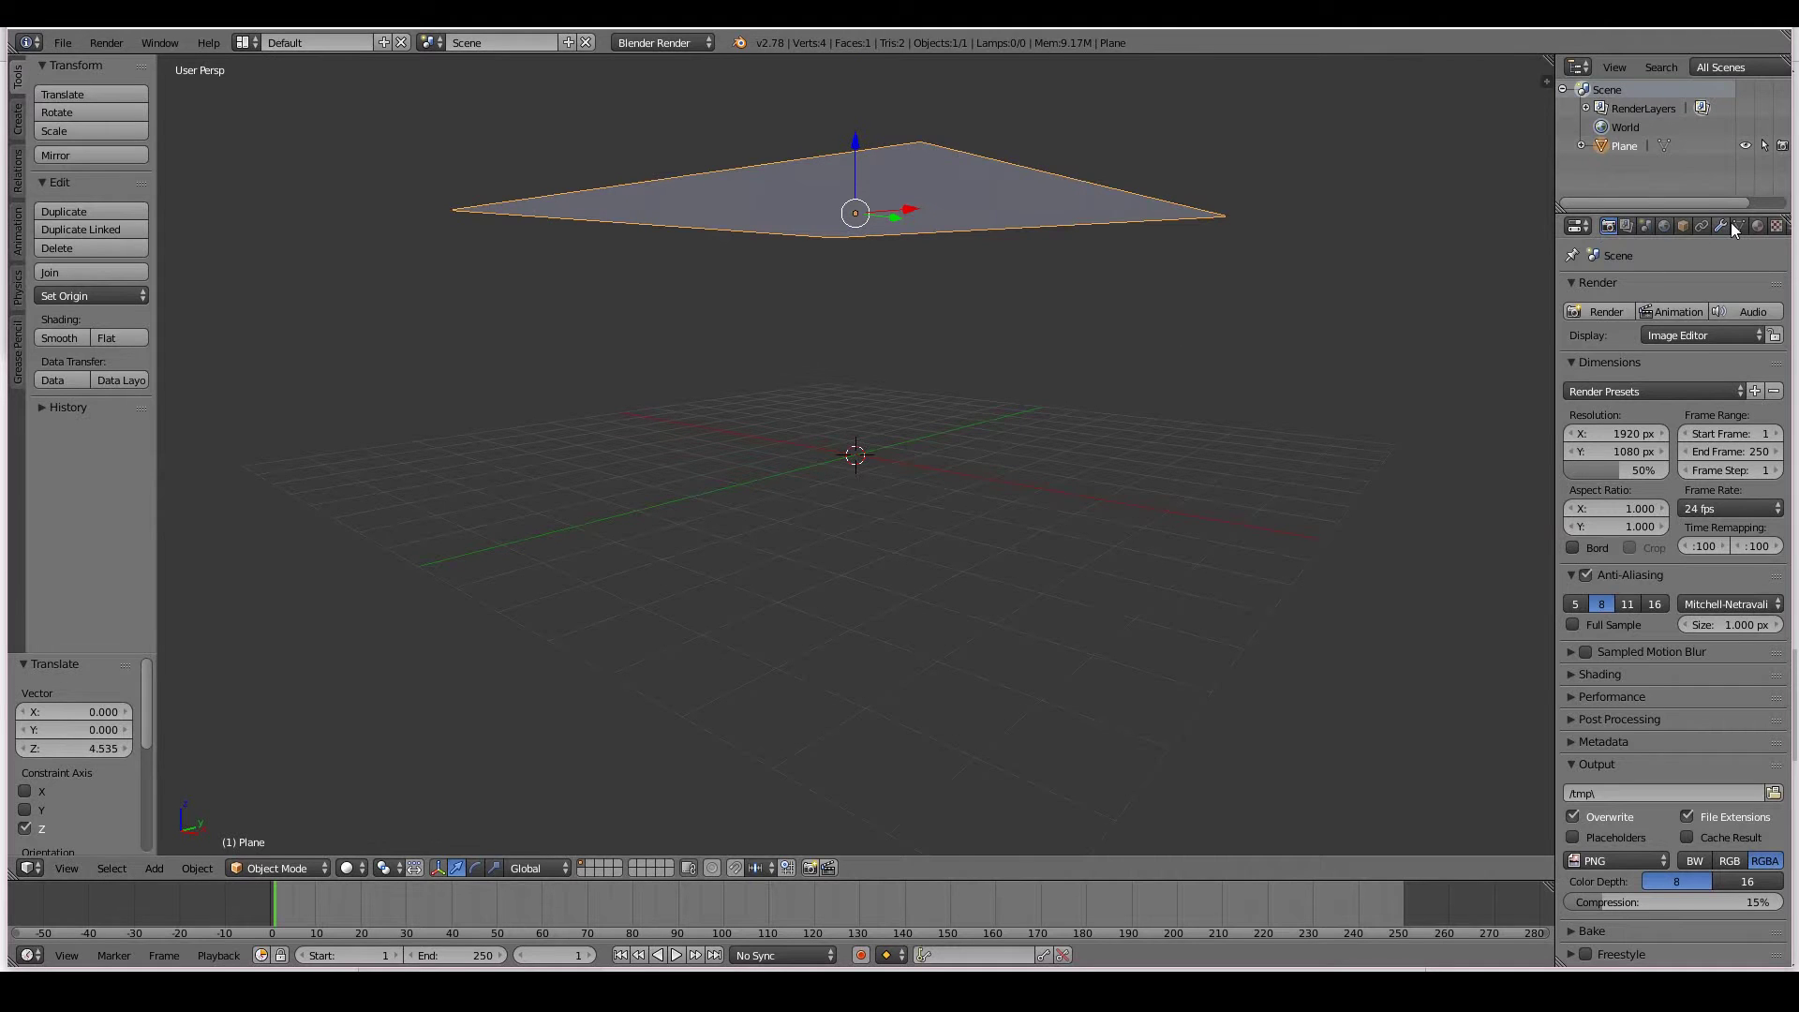
Add a new particle system to the plane.
scroll(1732, 227, "down", 2)
scroll(1732, 226, "down", 1)
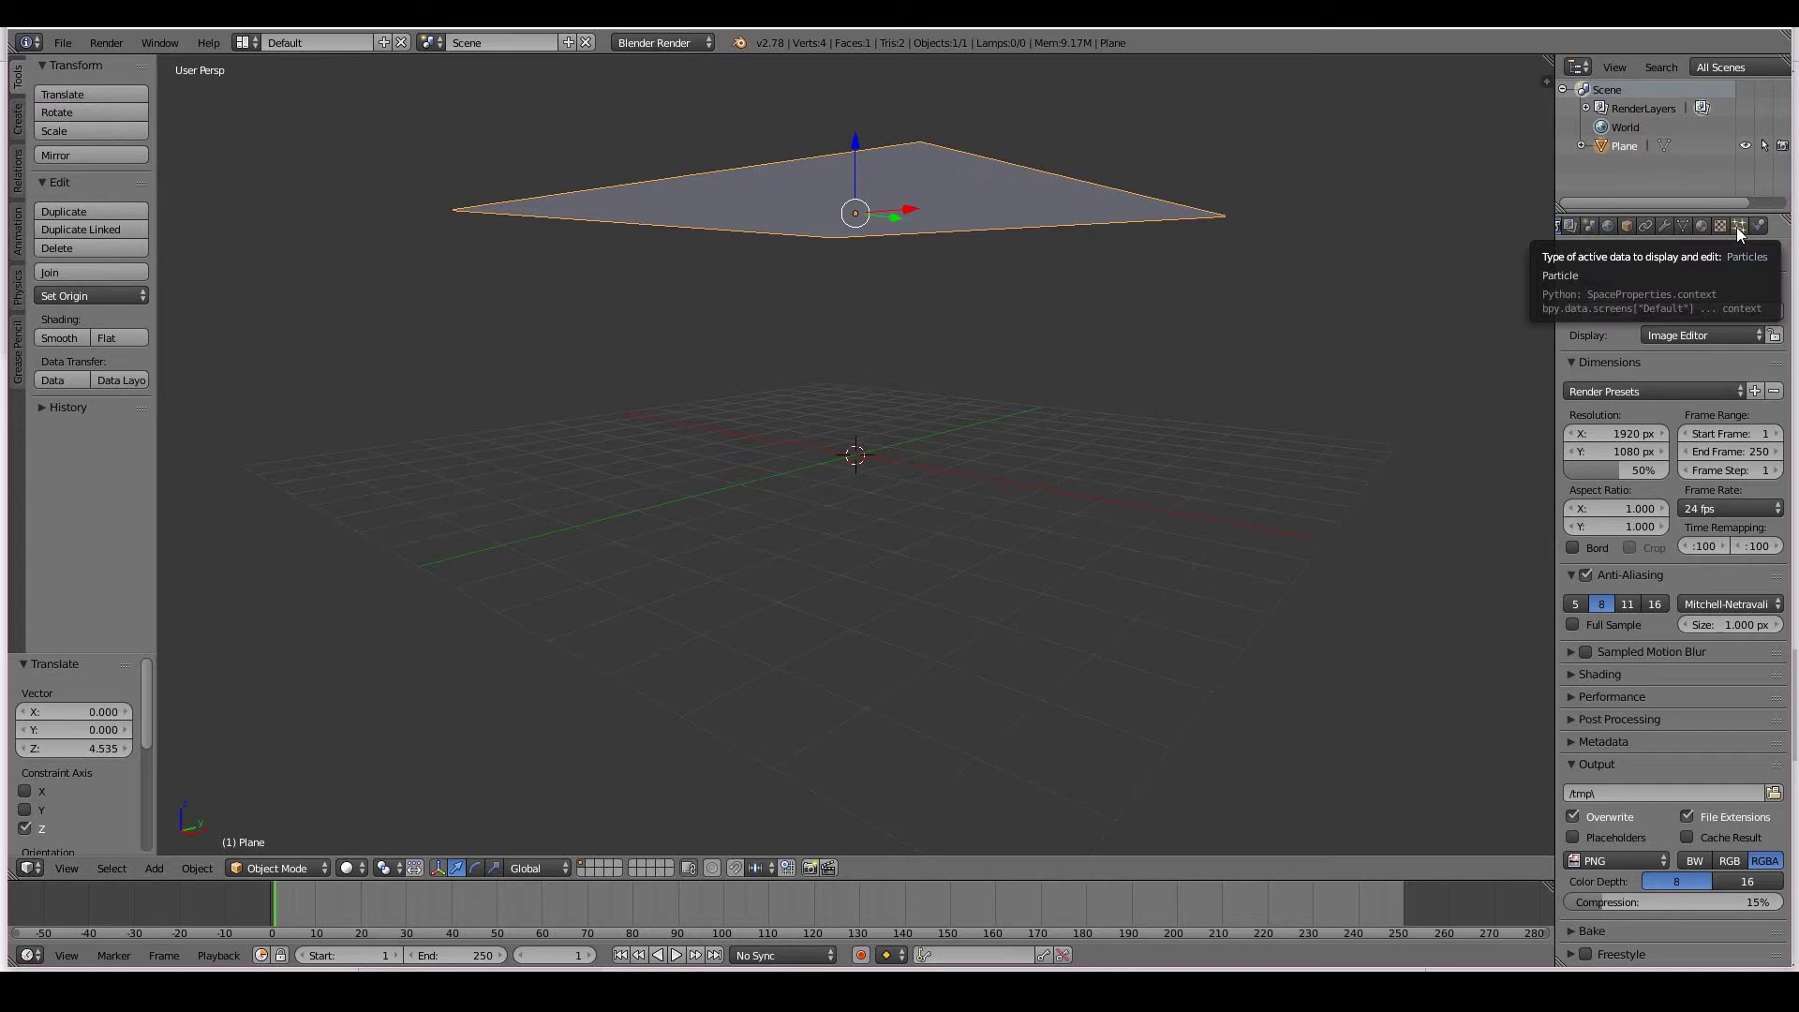
left_click(1738, 225)
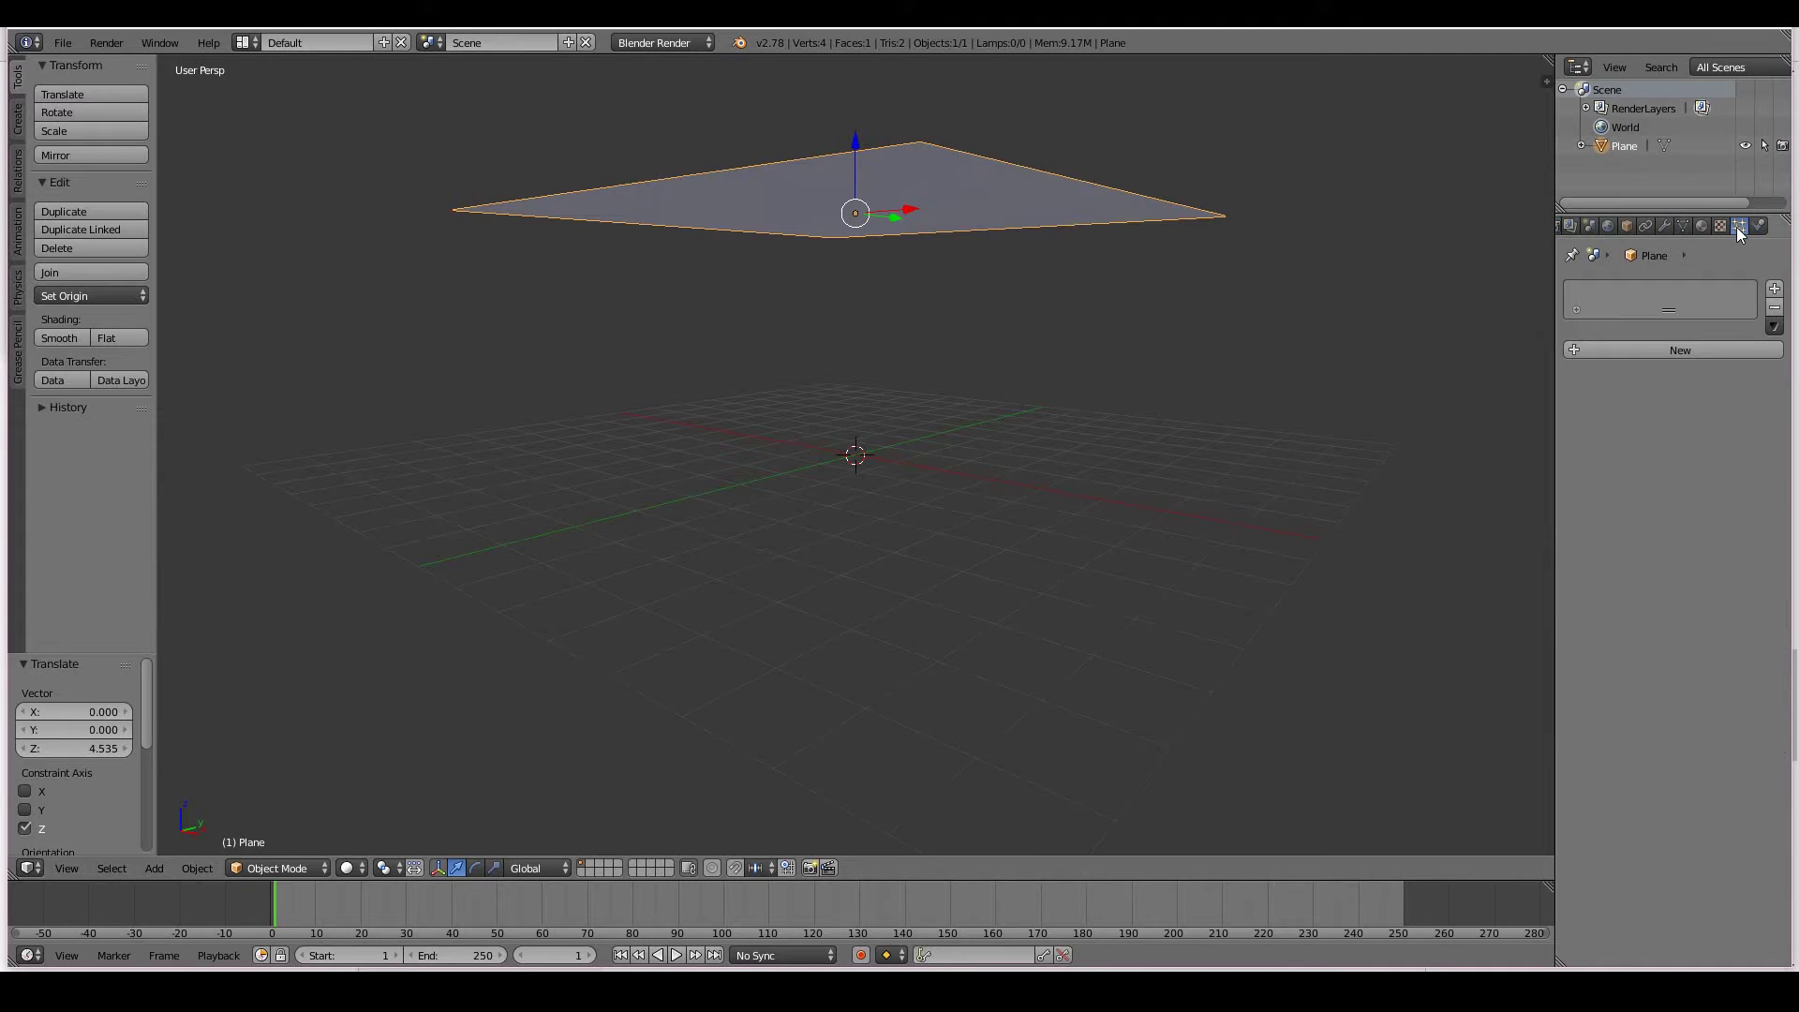
left_click(1684, 351)
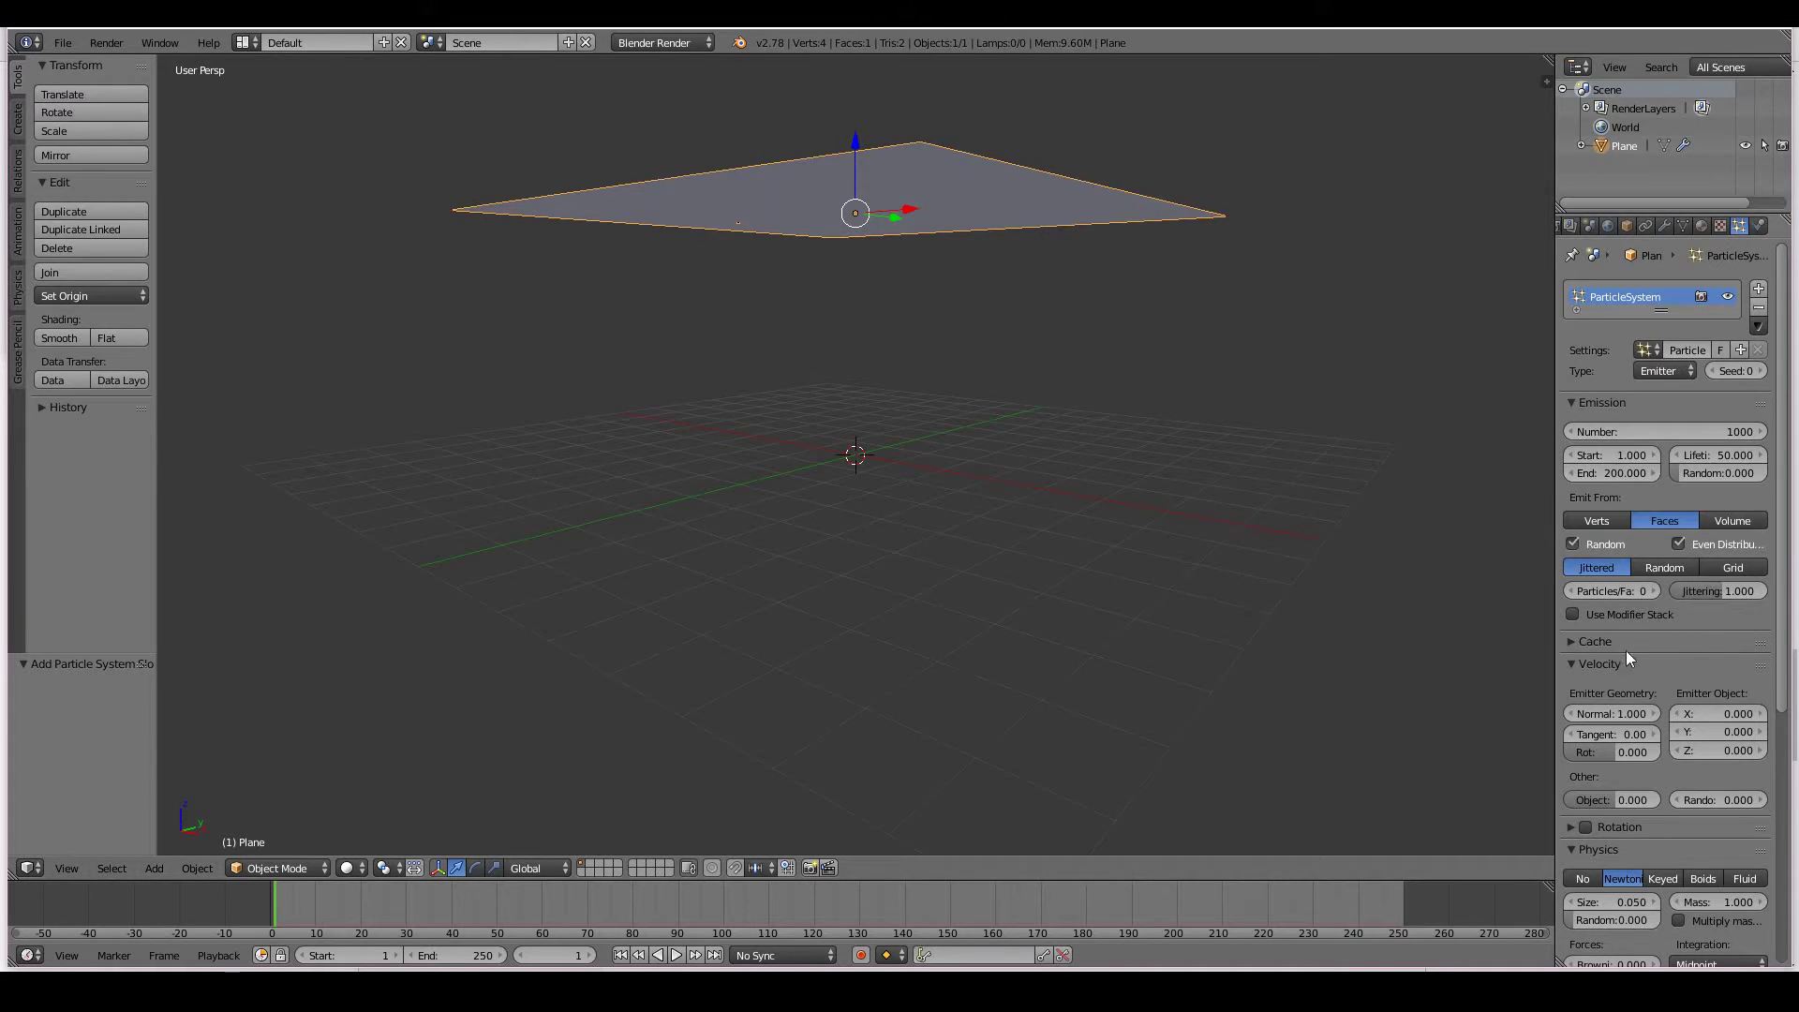
Play back the particle animation, stop it, and set the emission's end frame to 20.
left_click(679, 953)
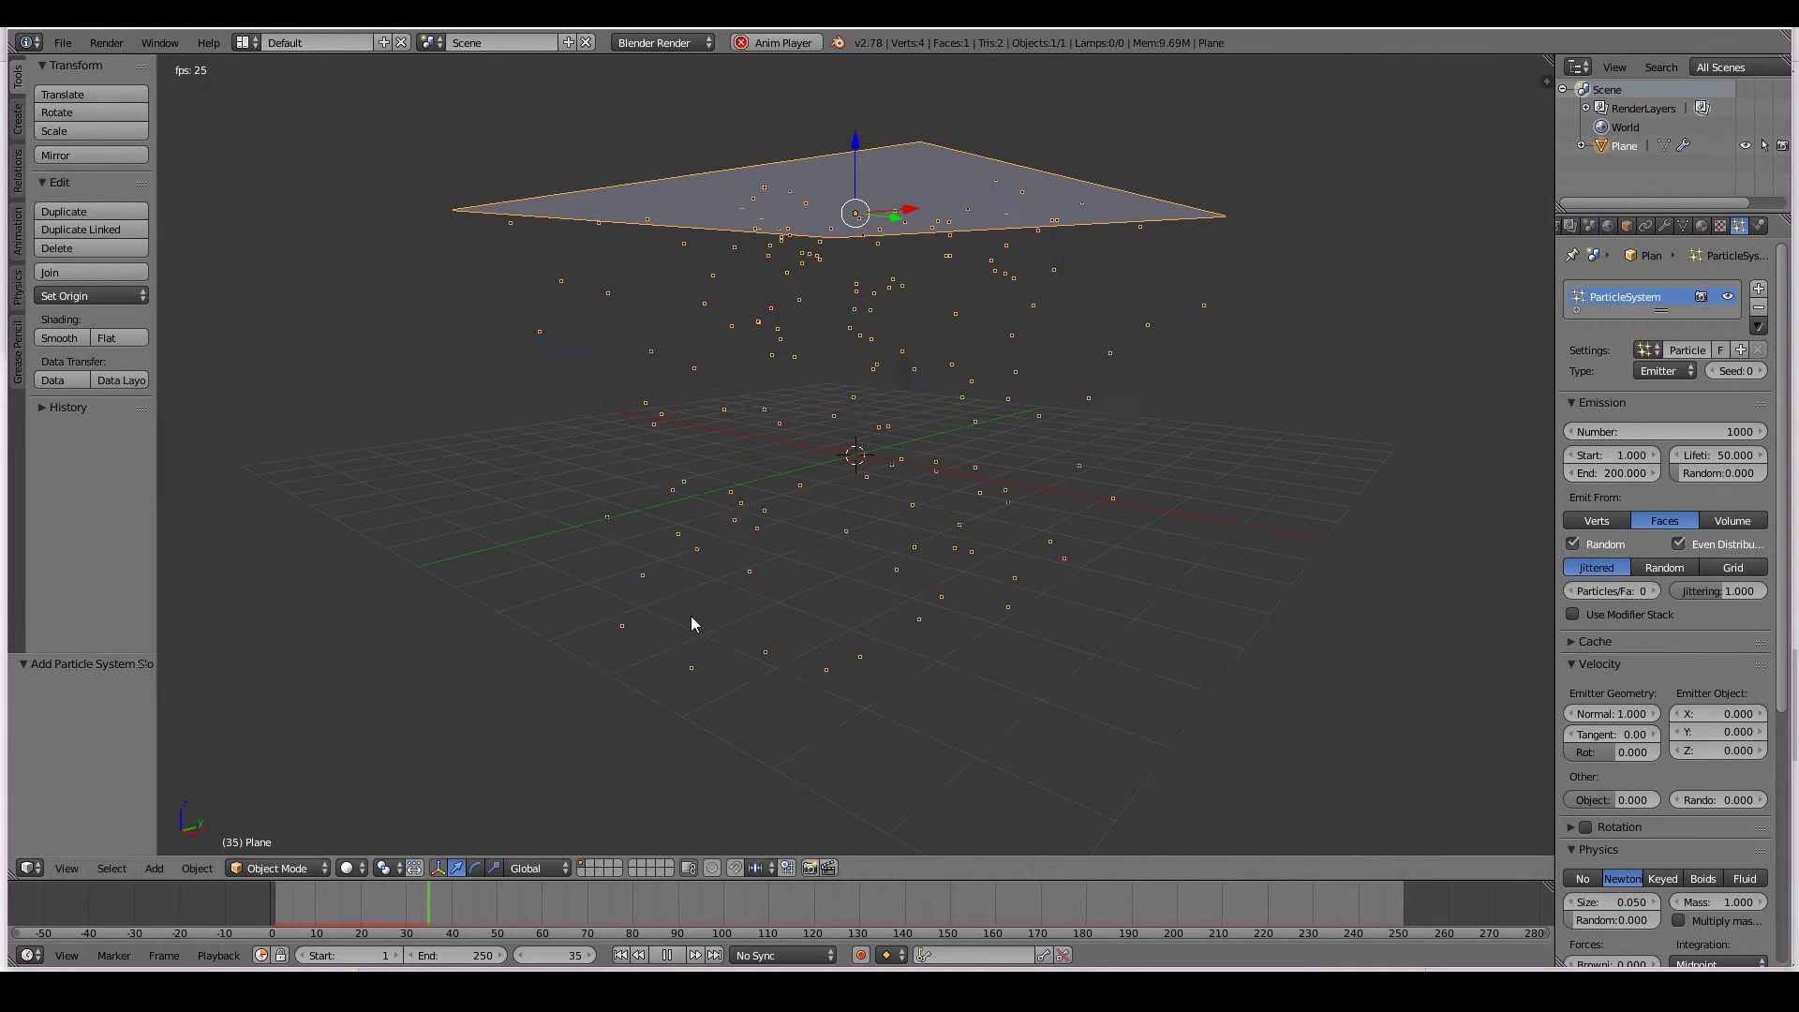
middle_click_drag(532, 504, 632, 529)
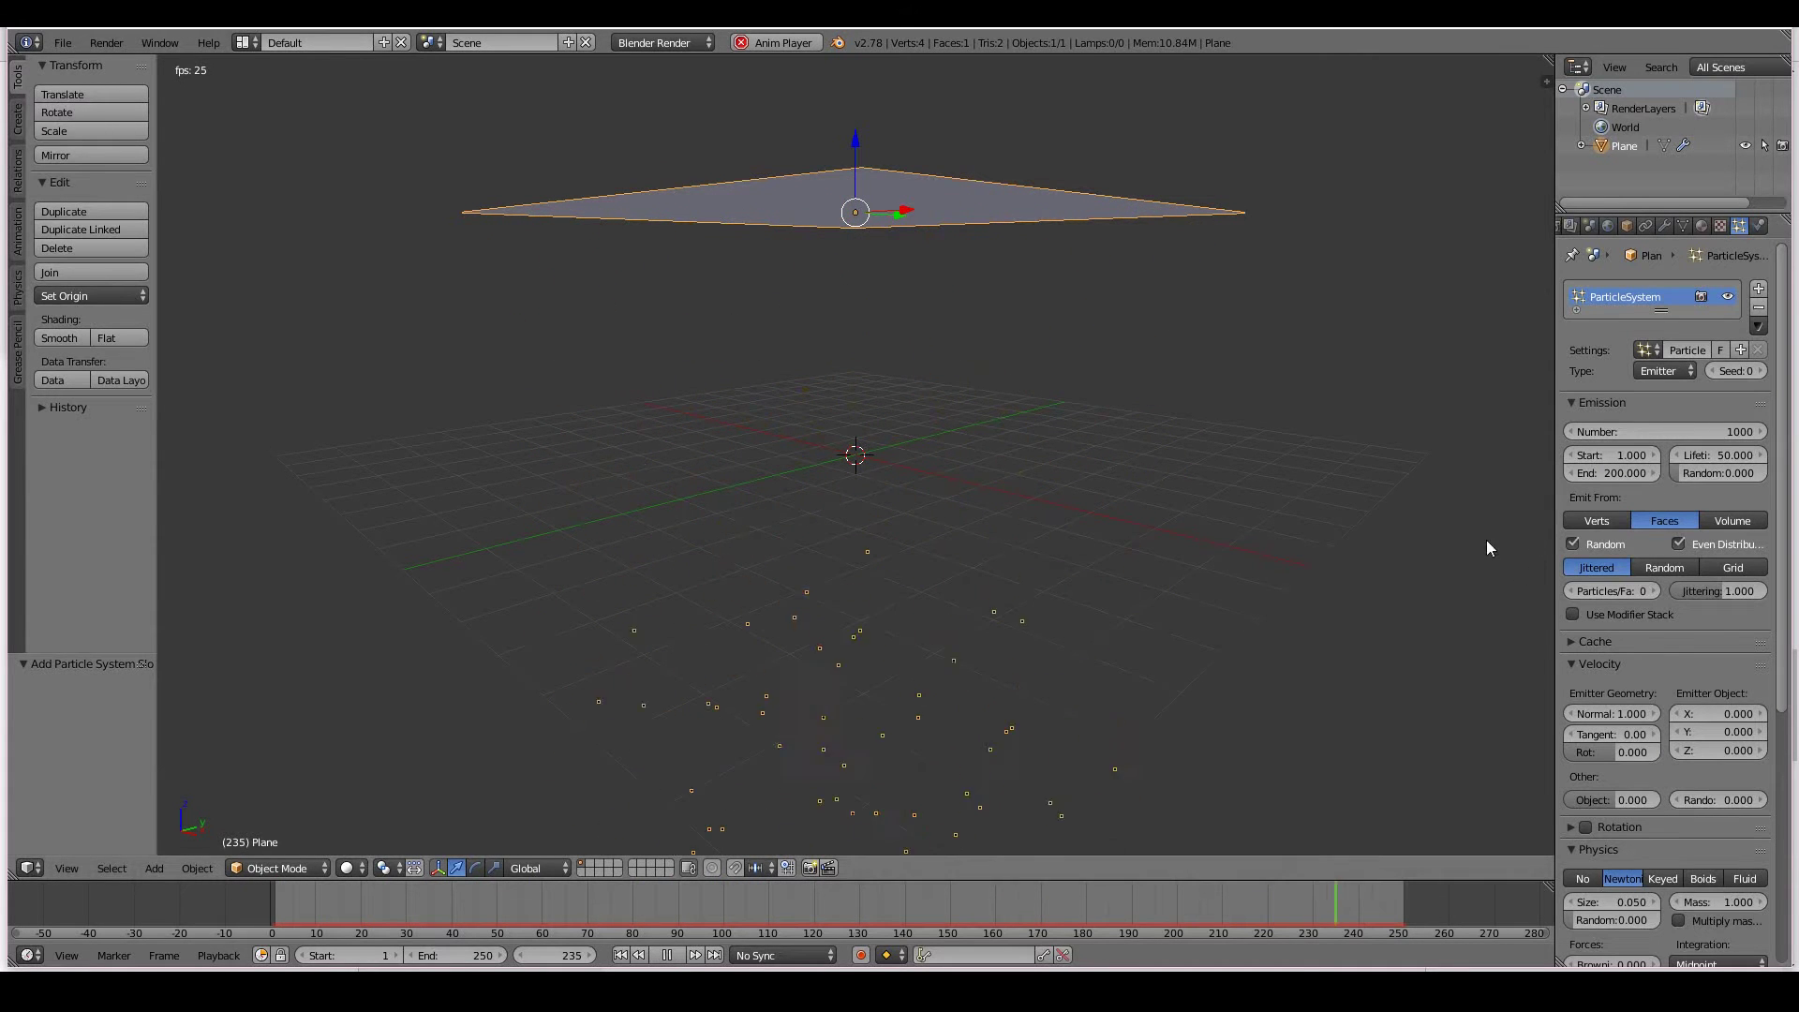
key("Escape")
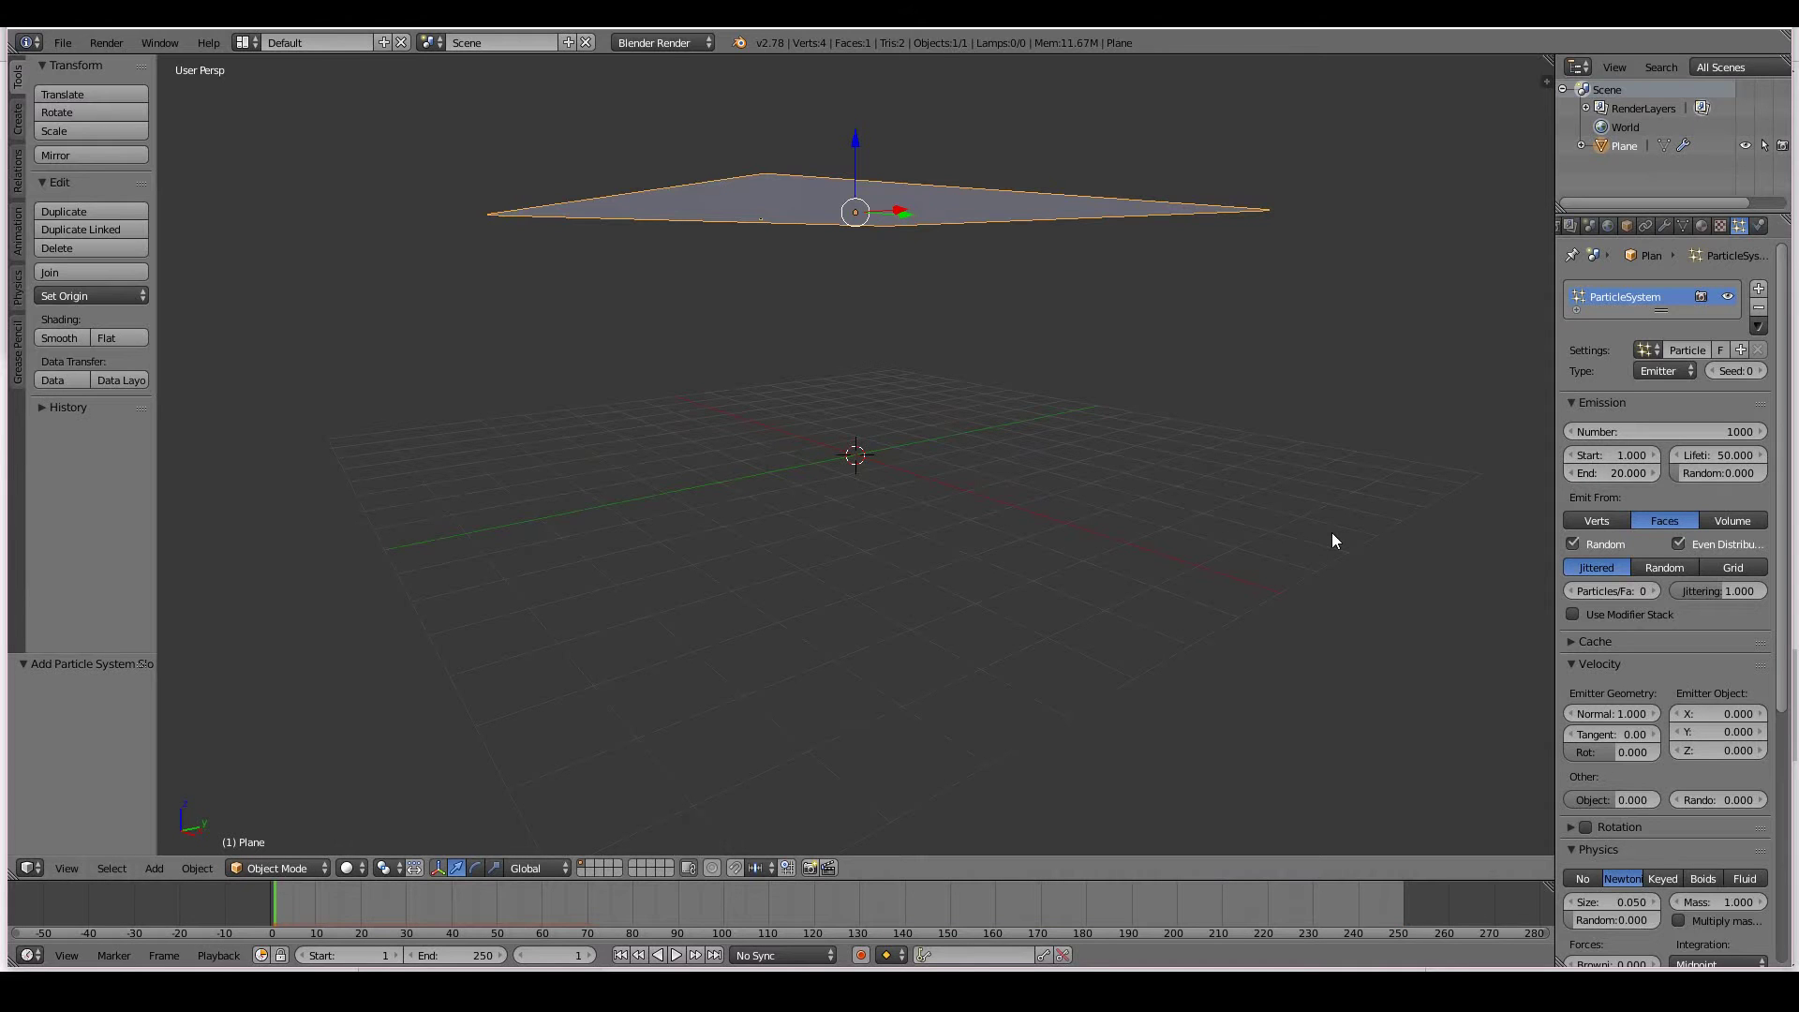
Replay the animation from the start to check the shortened emission period.
key("alt+a")
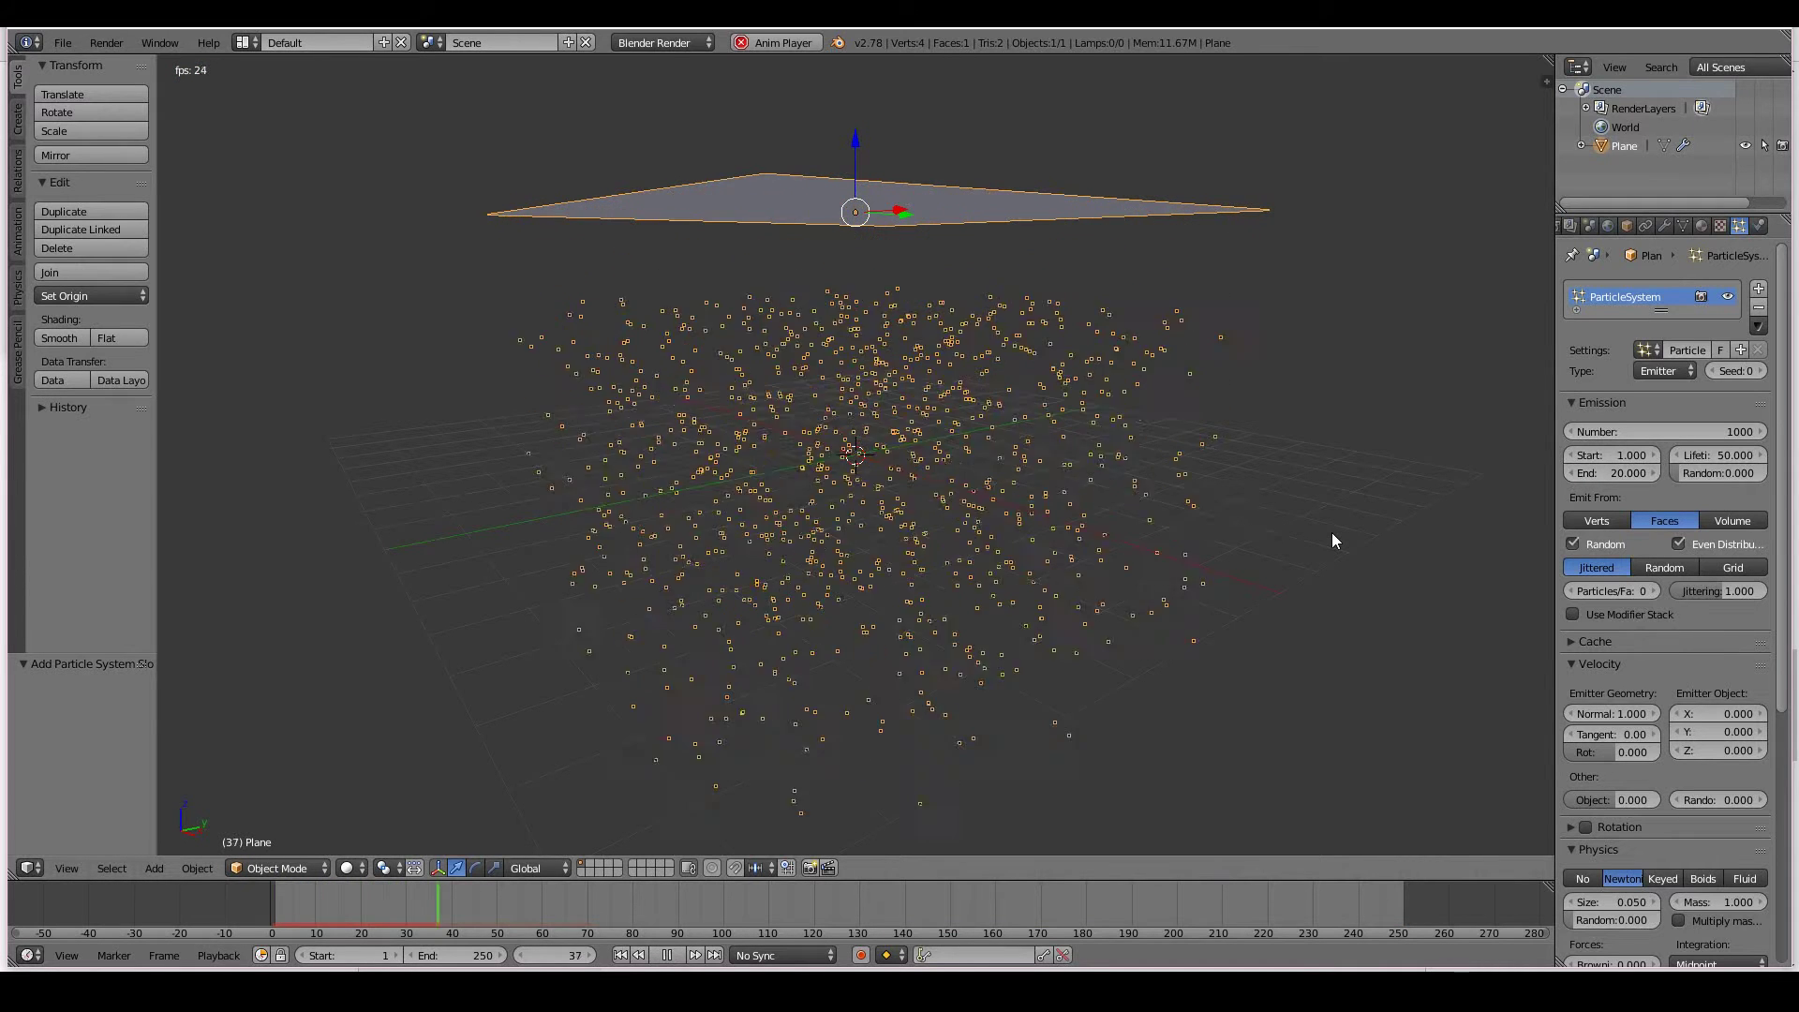
key("shift+Left")
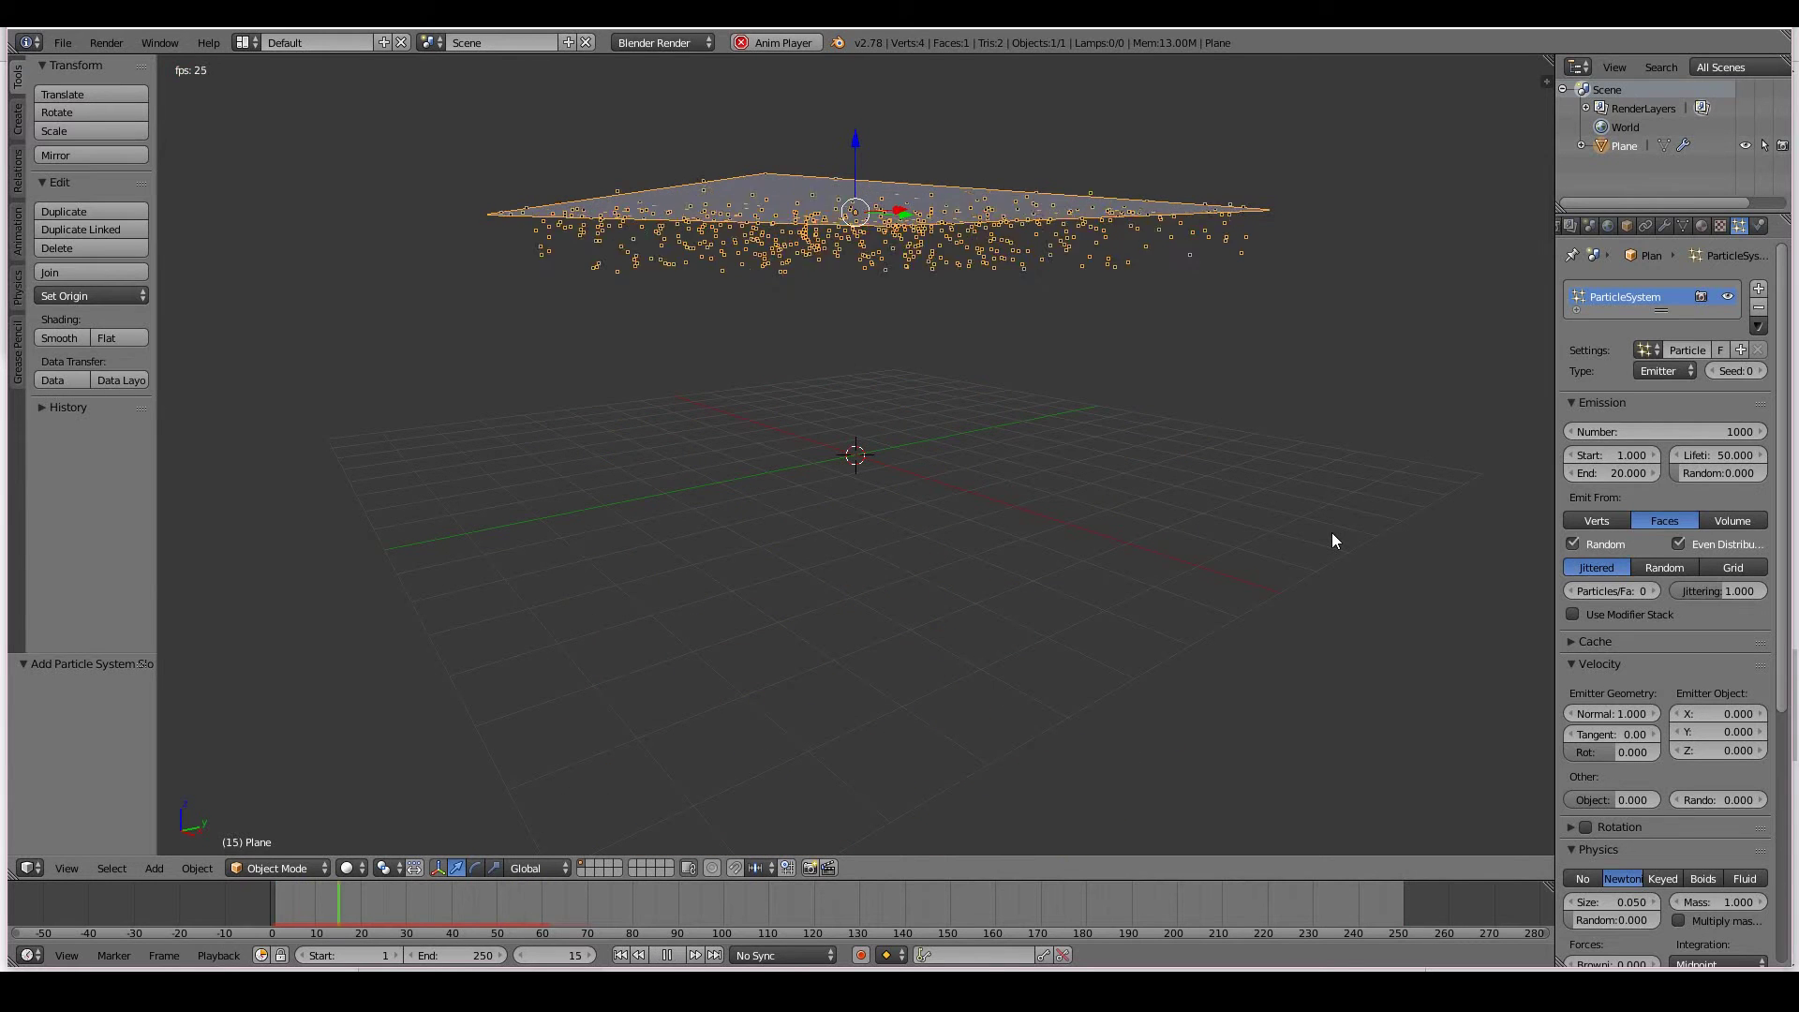
key("Escape")
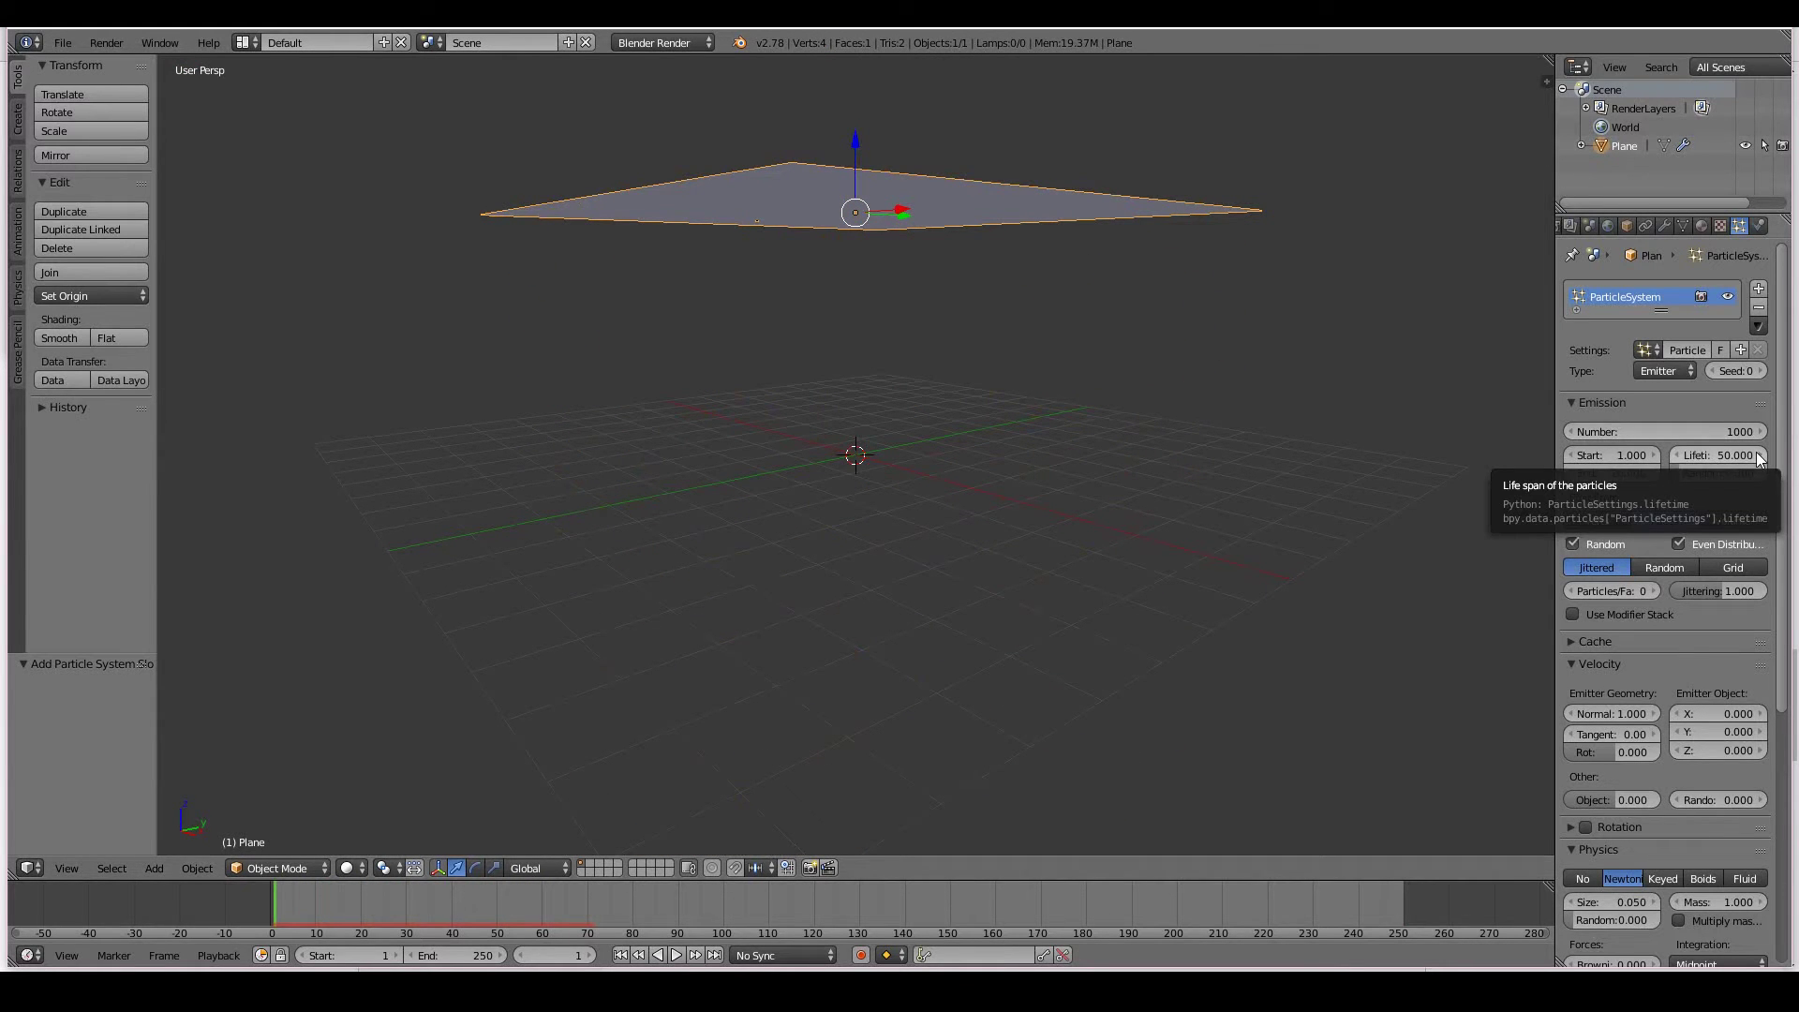
Set the particle lifetime to 30 frames.
scroll(586, 442, "down", 3)
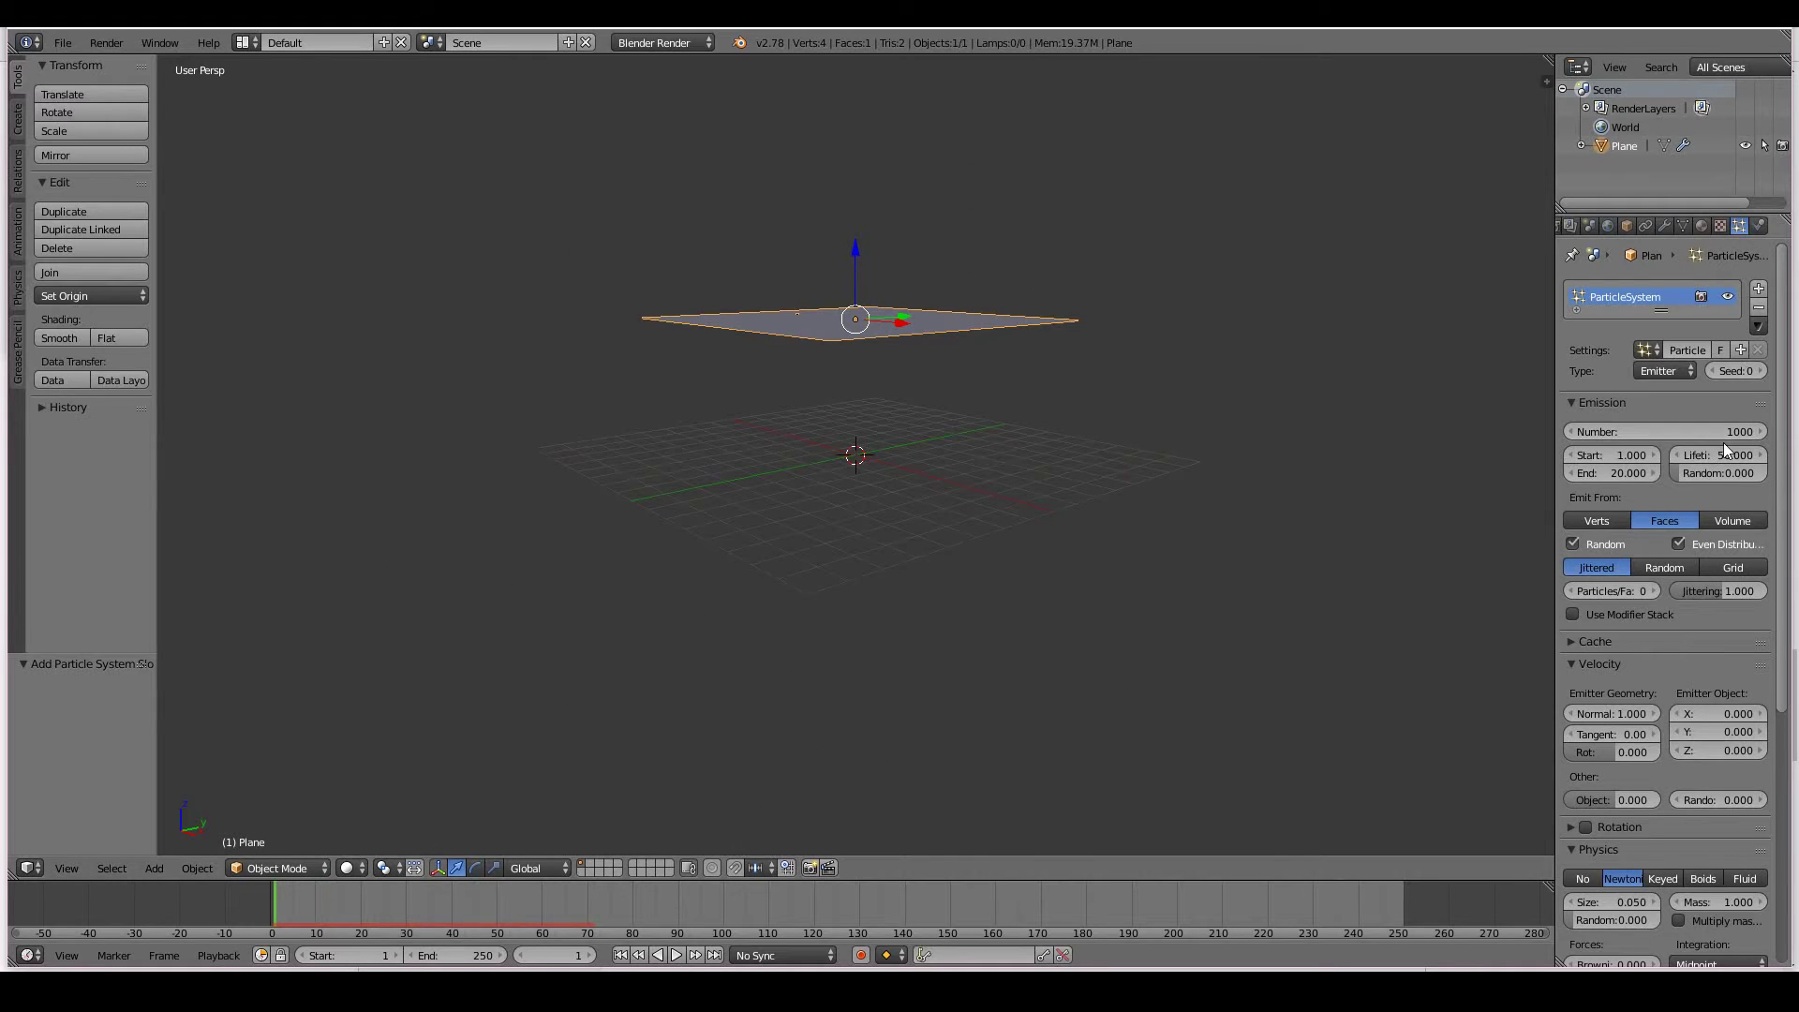
type("30")
key("Return")
Play the animation repeatedly to check when the particles disappear with the 30-frame lifetime.
middle_click_drag(1091, 281, 1067, 292)
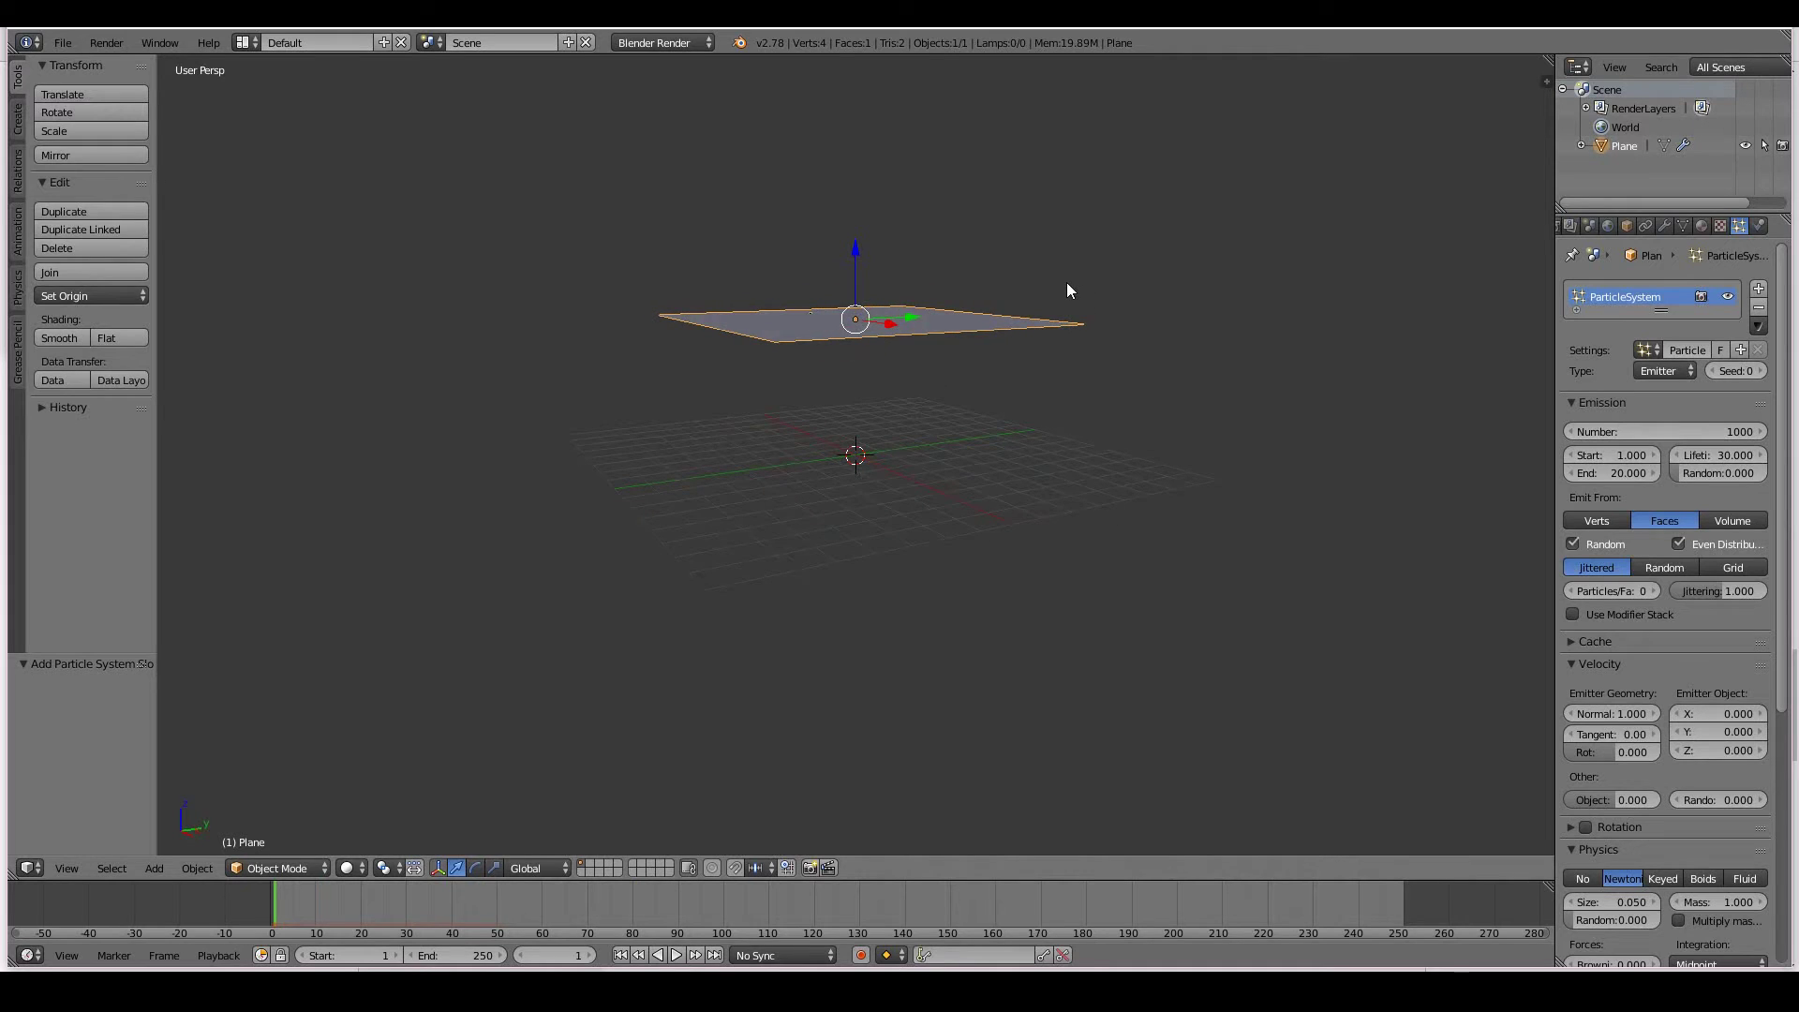
key("alt+a")
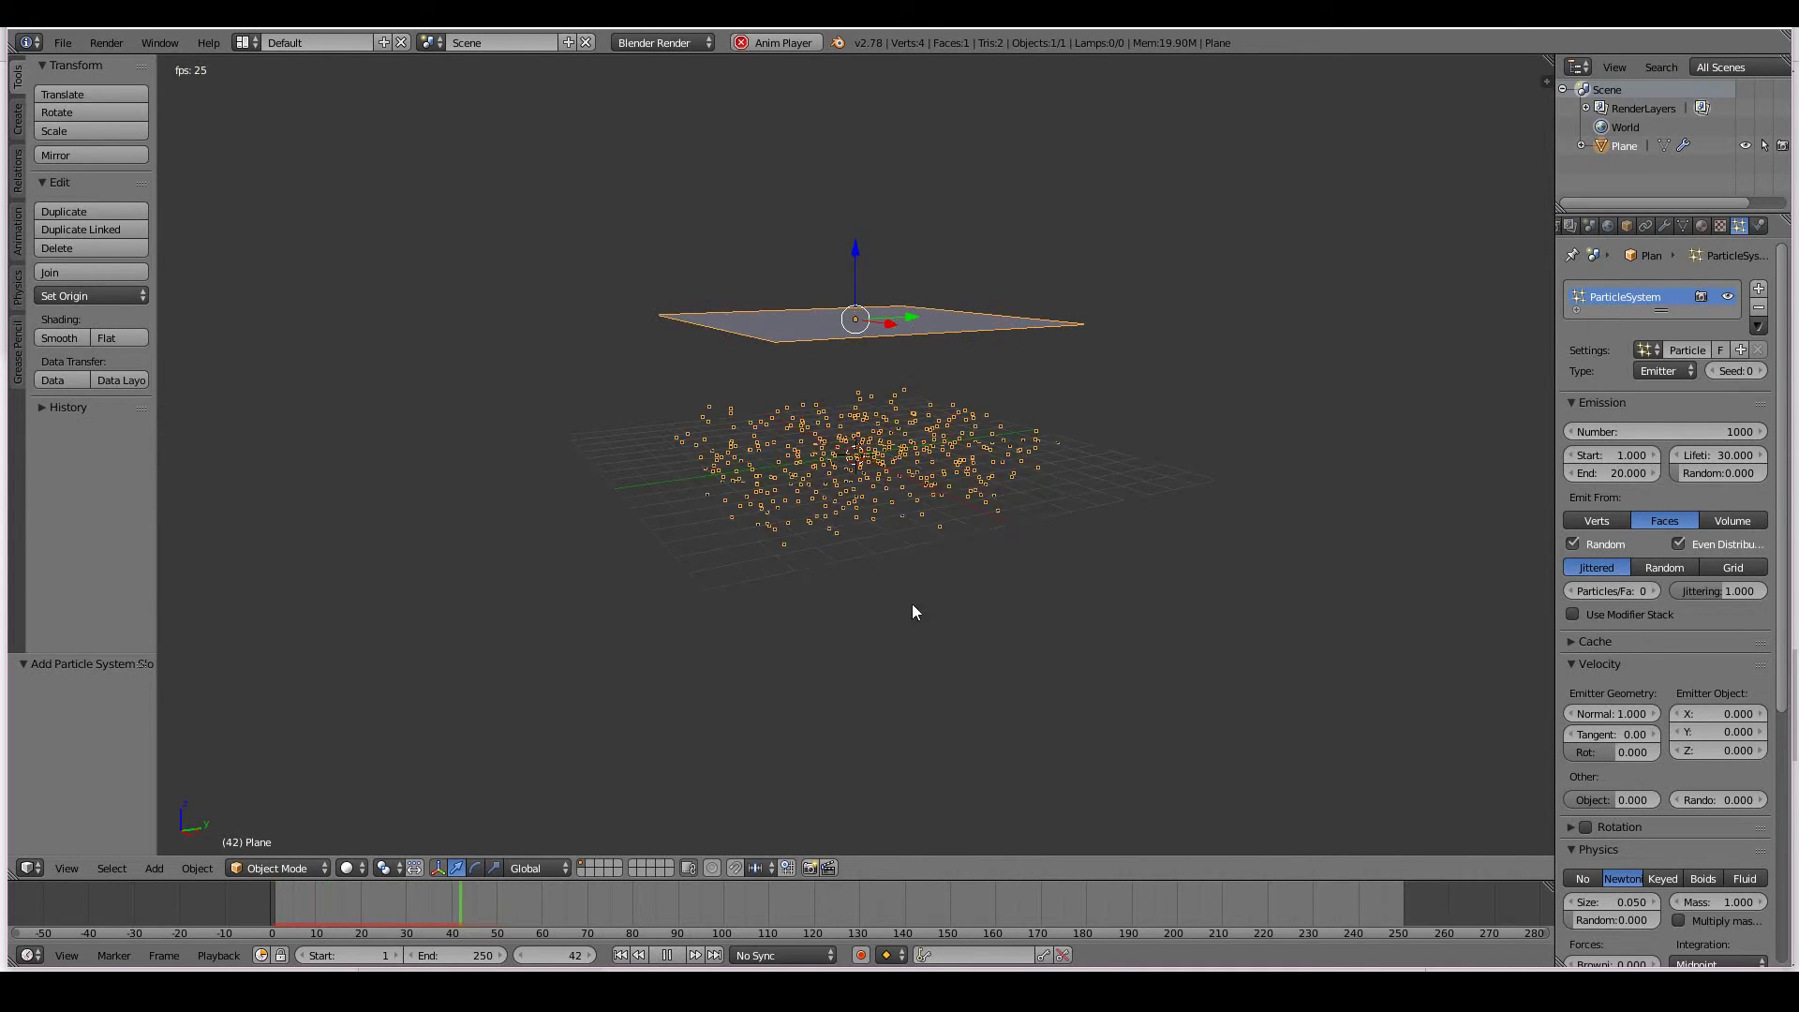
key("Escape")
key("alt+a")
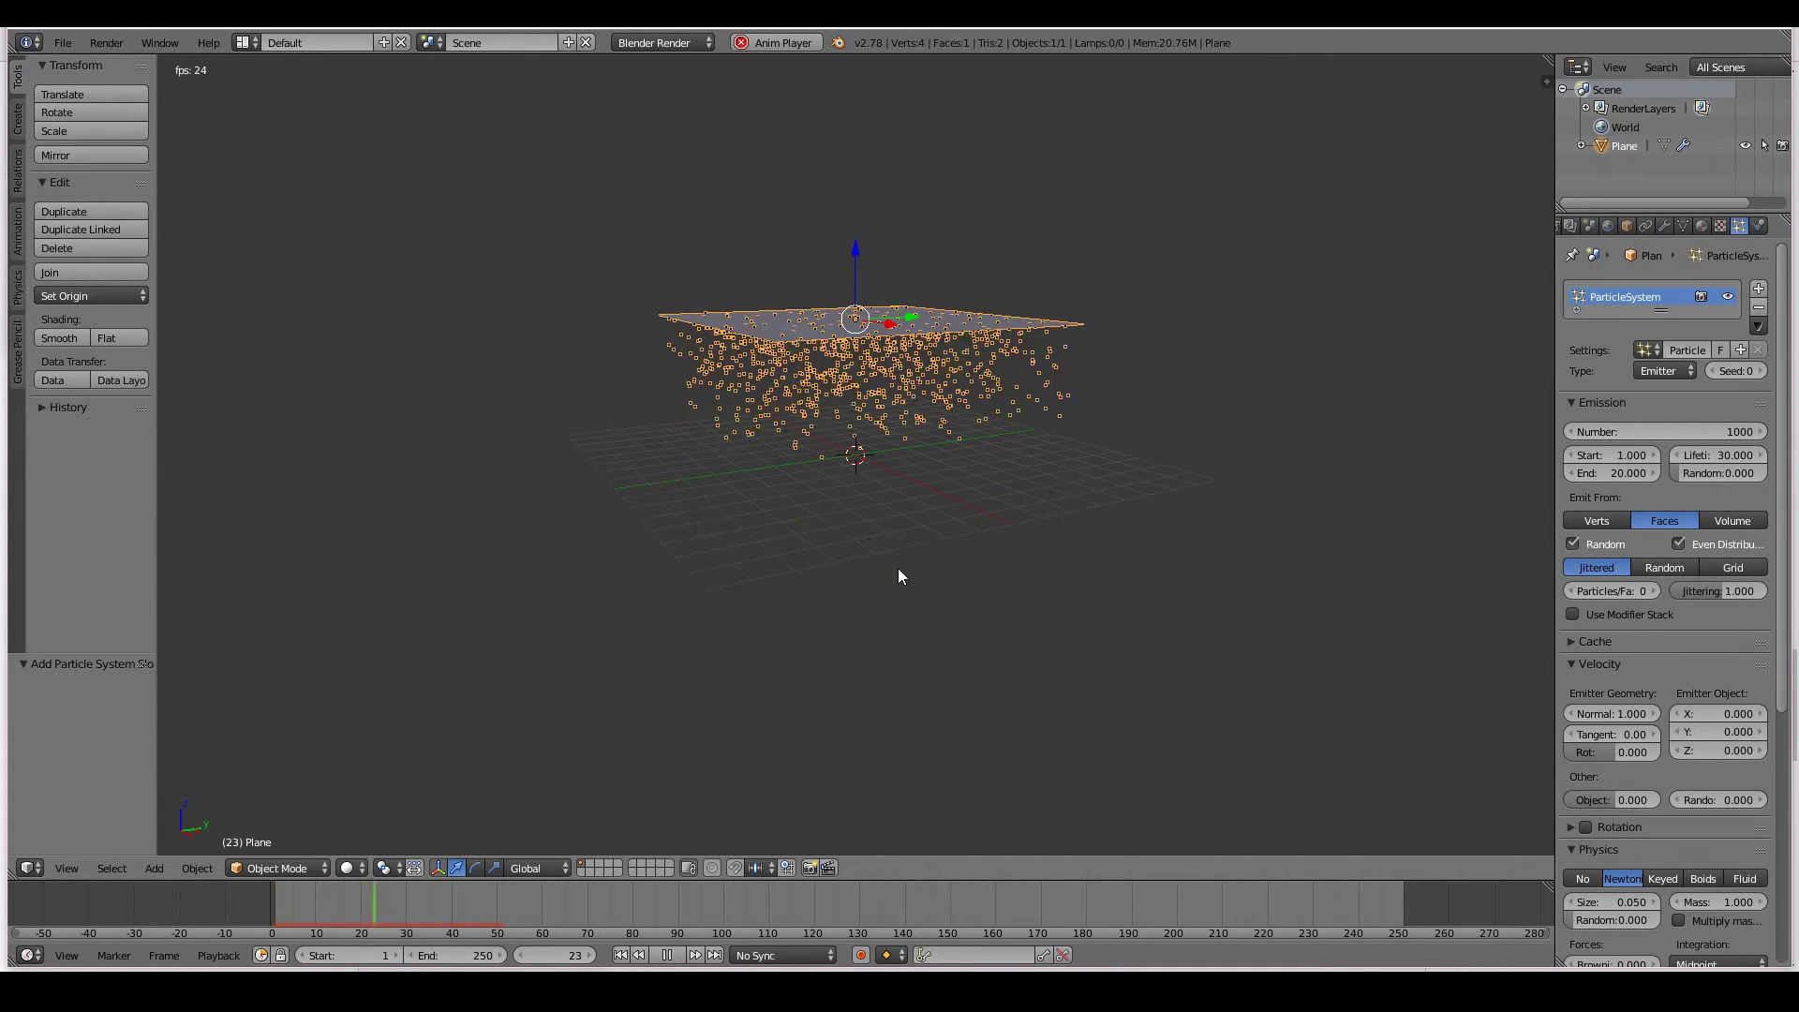
key("Escape")
key("alt+a")
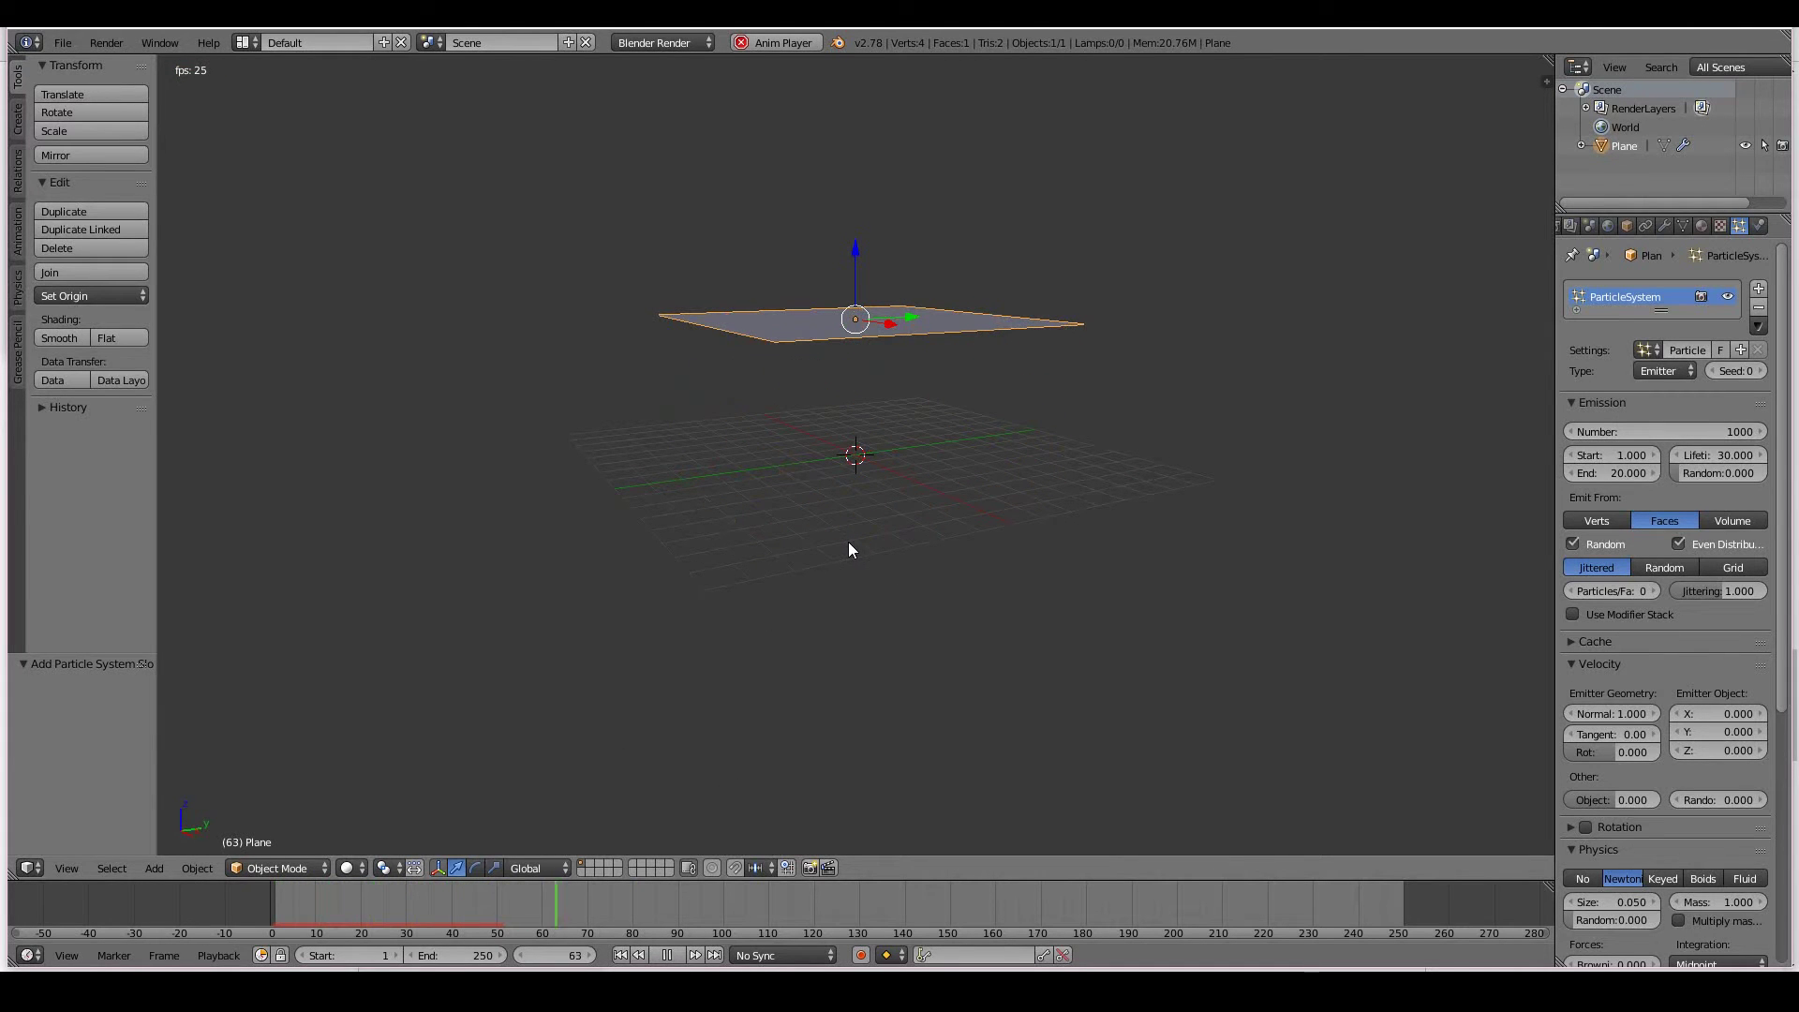
key("Escape")
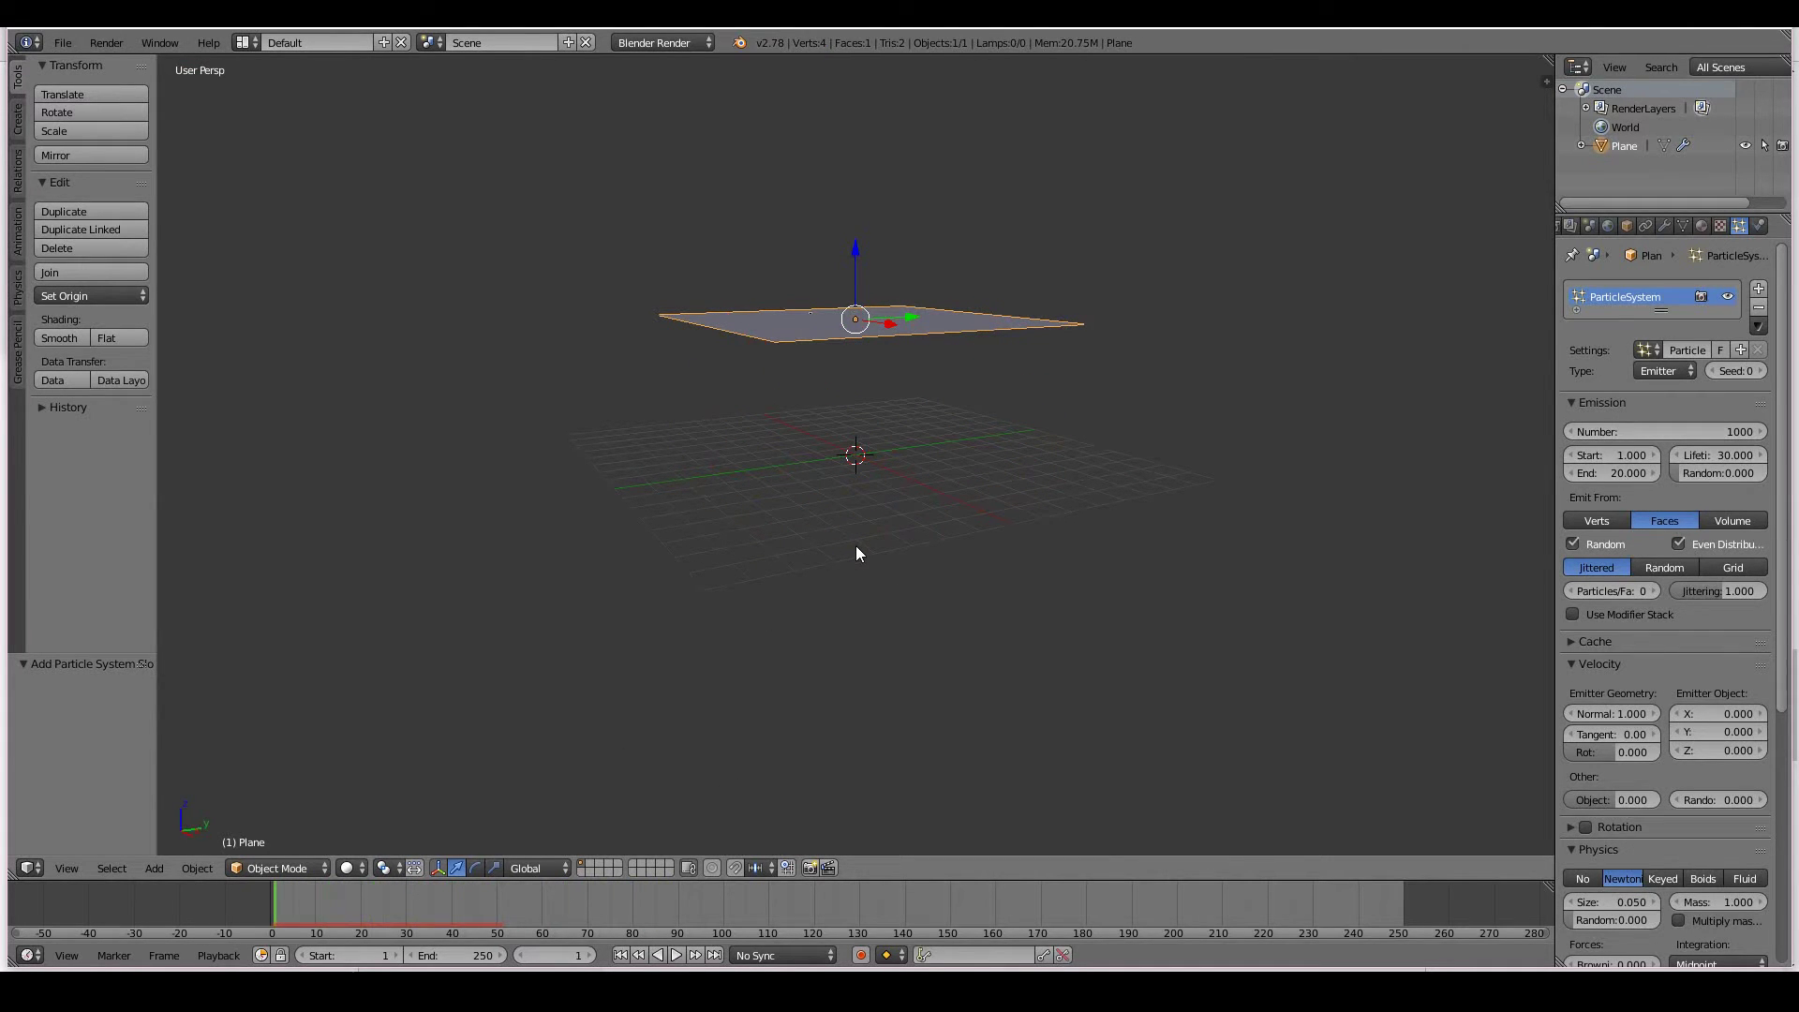
Set the particle lifetime to 50 frames and replay the animation to check it.
left_click(1707, 457)
type("5")
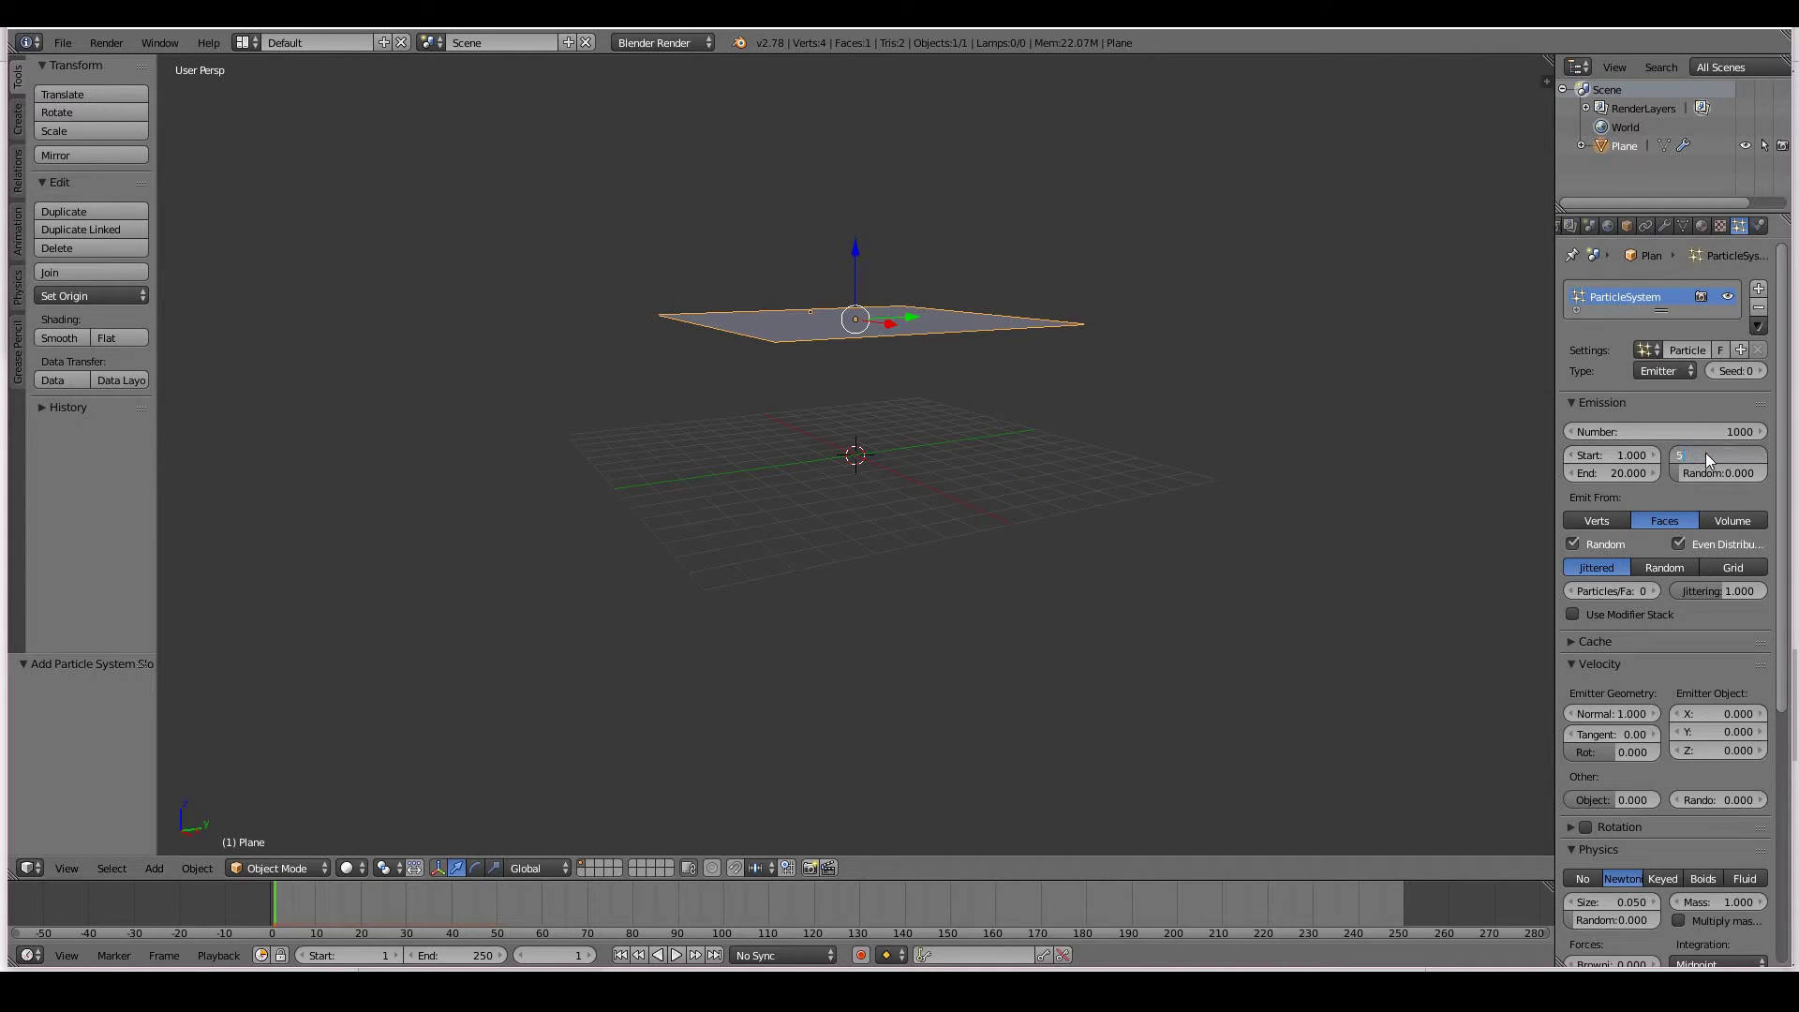
type("0")
key("Return")
key("alt+a")
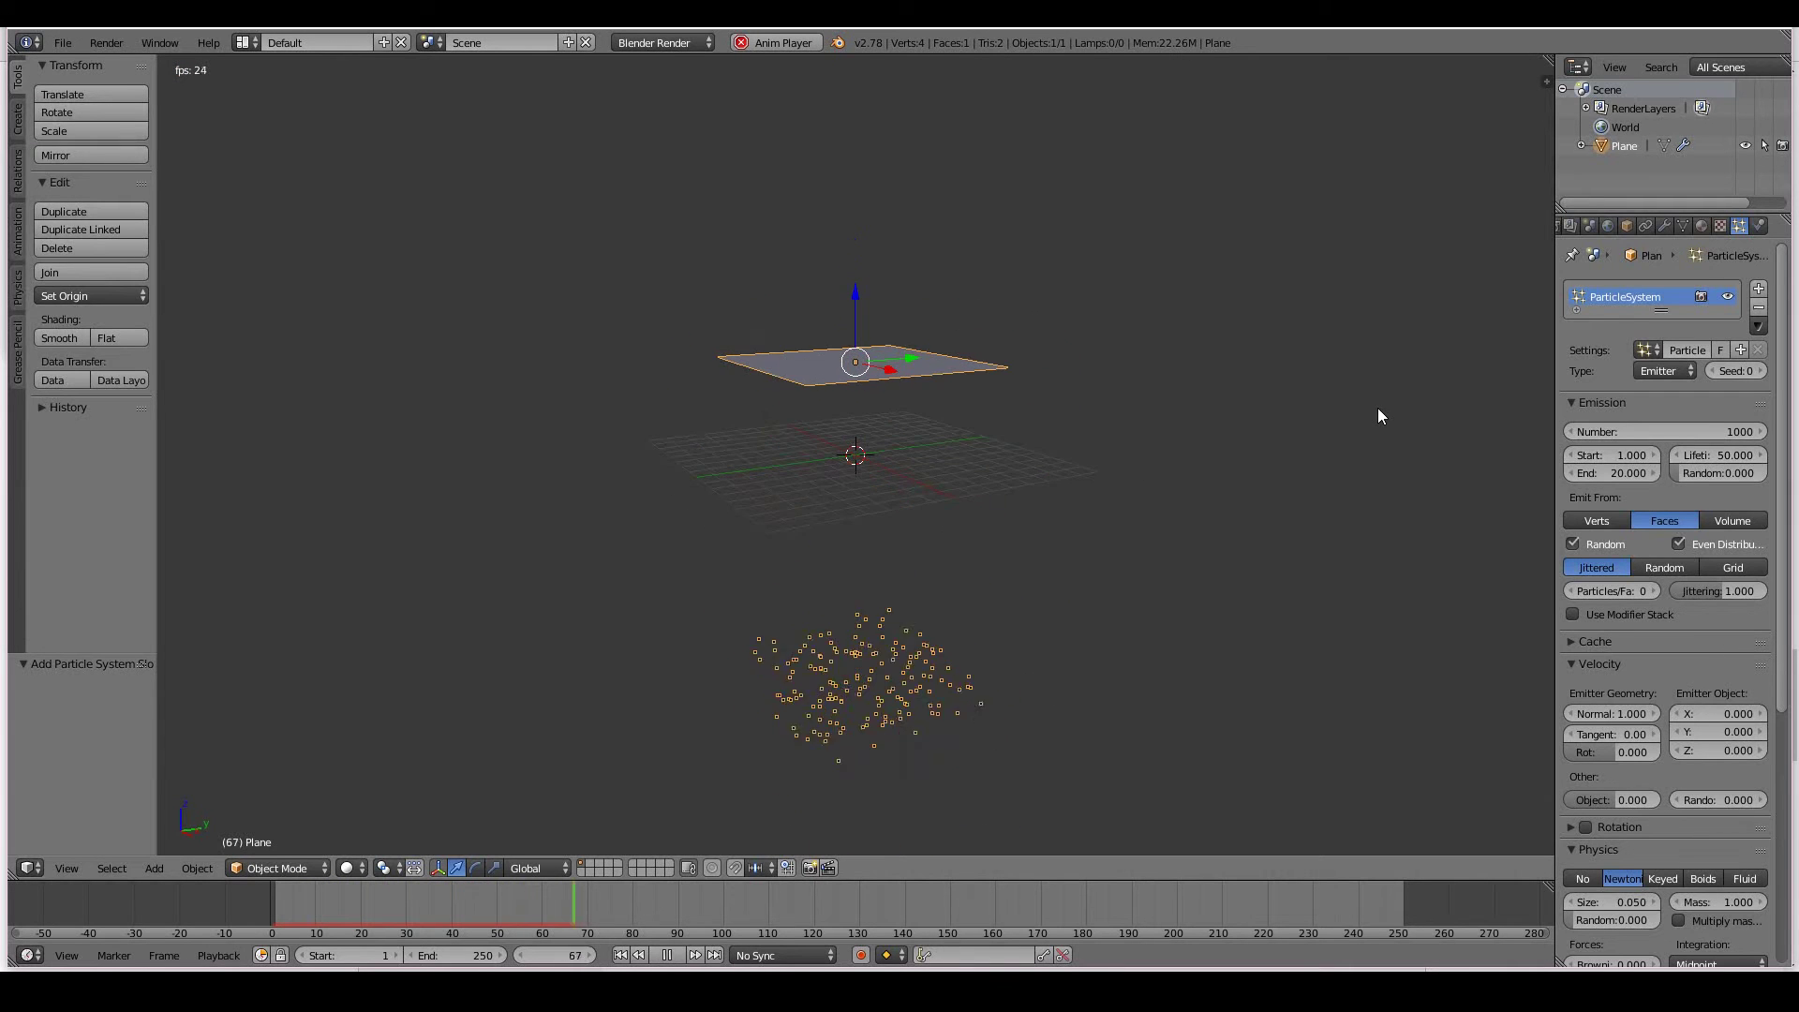
key("shift+Left")
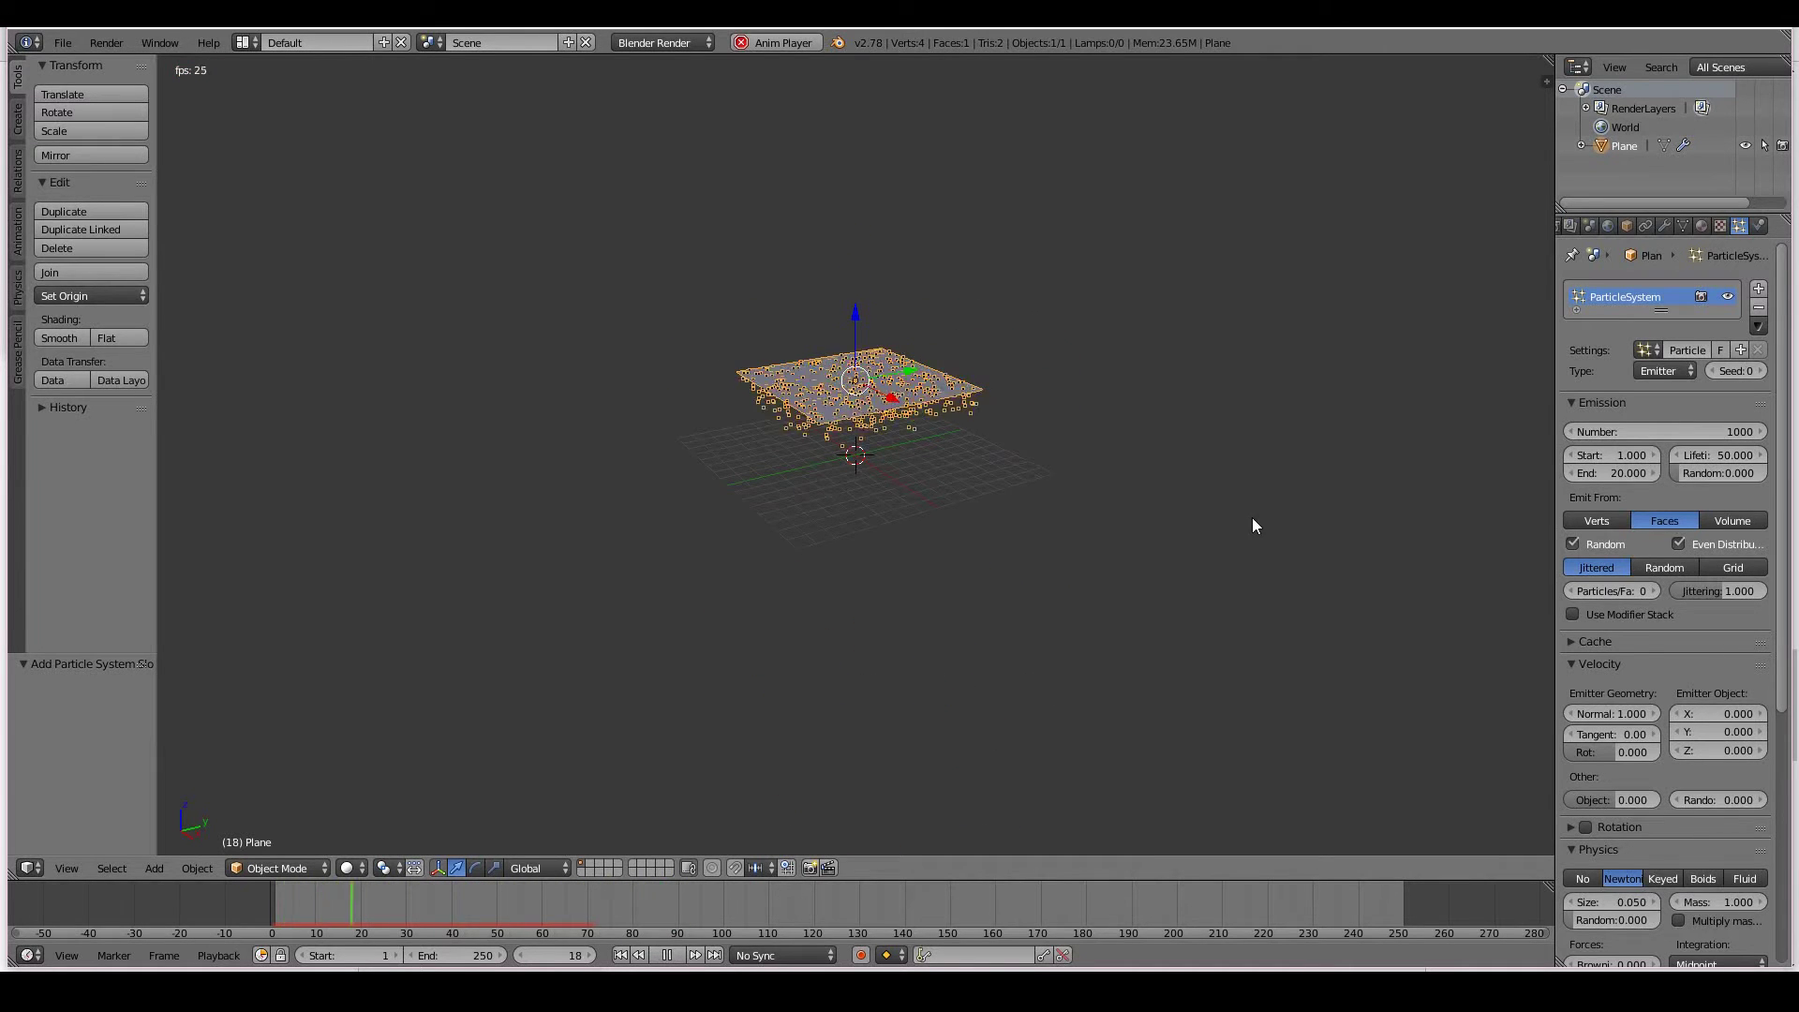
key("Escape")
Examine the emitter's velocity settings and preview from the side how the particles leave the plane.
scroll(1689, 498, "down", 5)
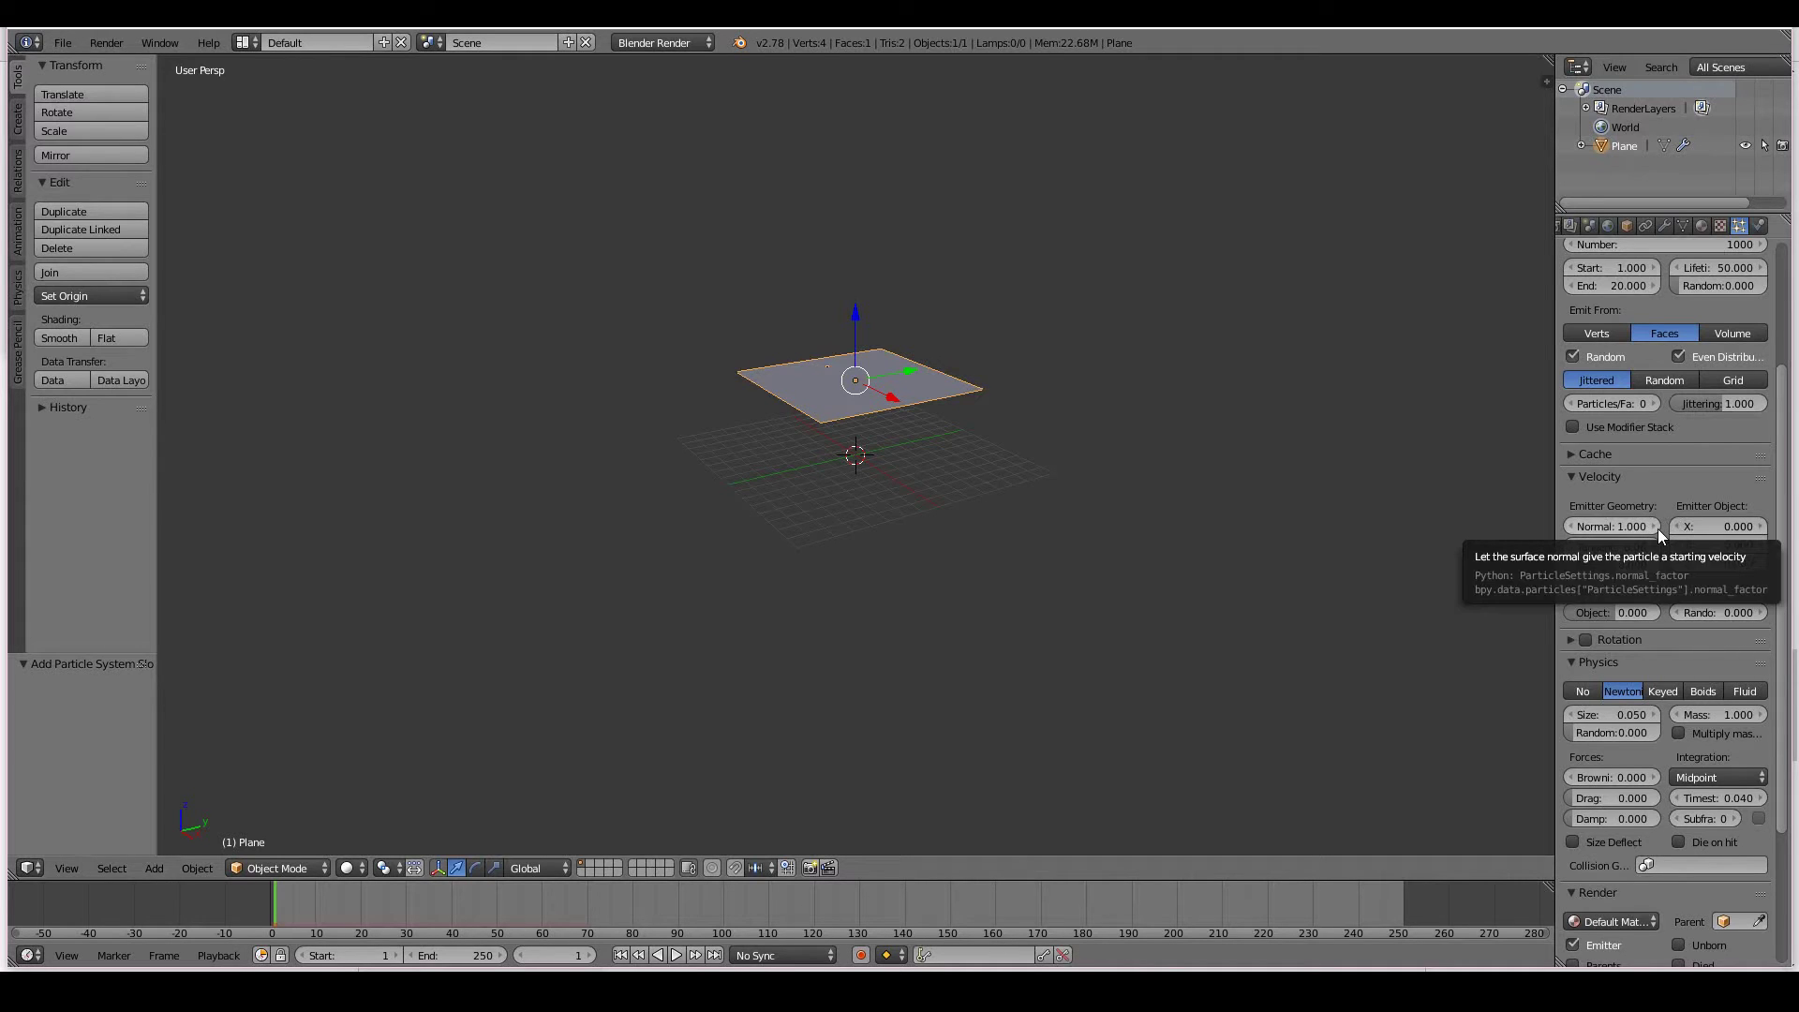
middle_click_drag(1481, 501, 1394, 515)
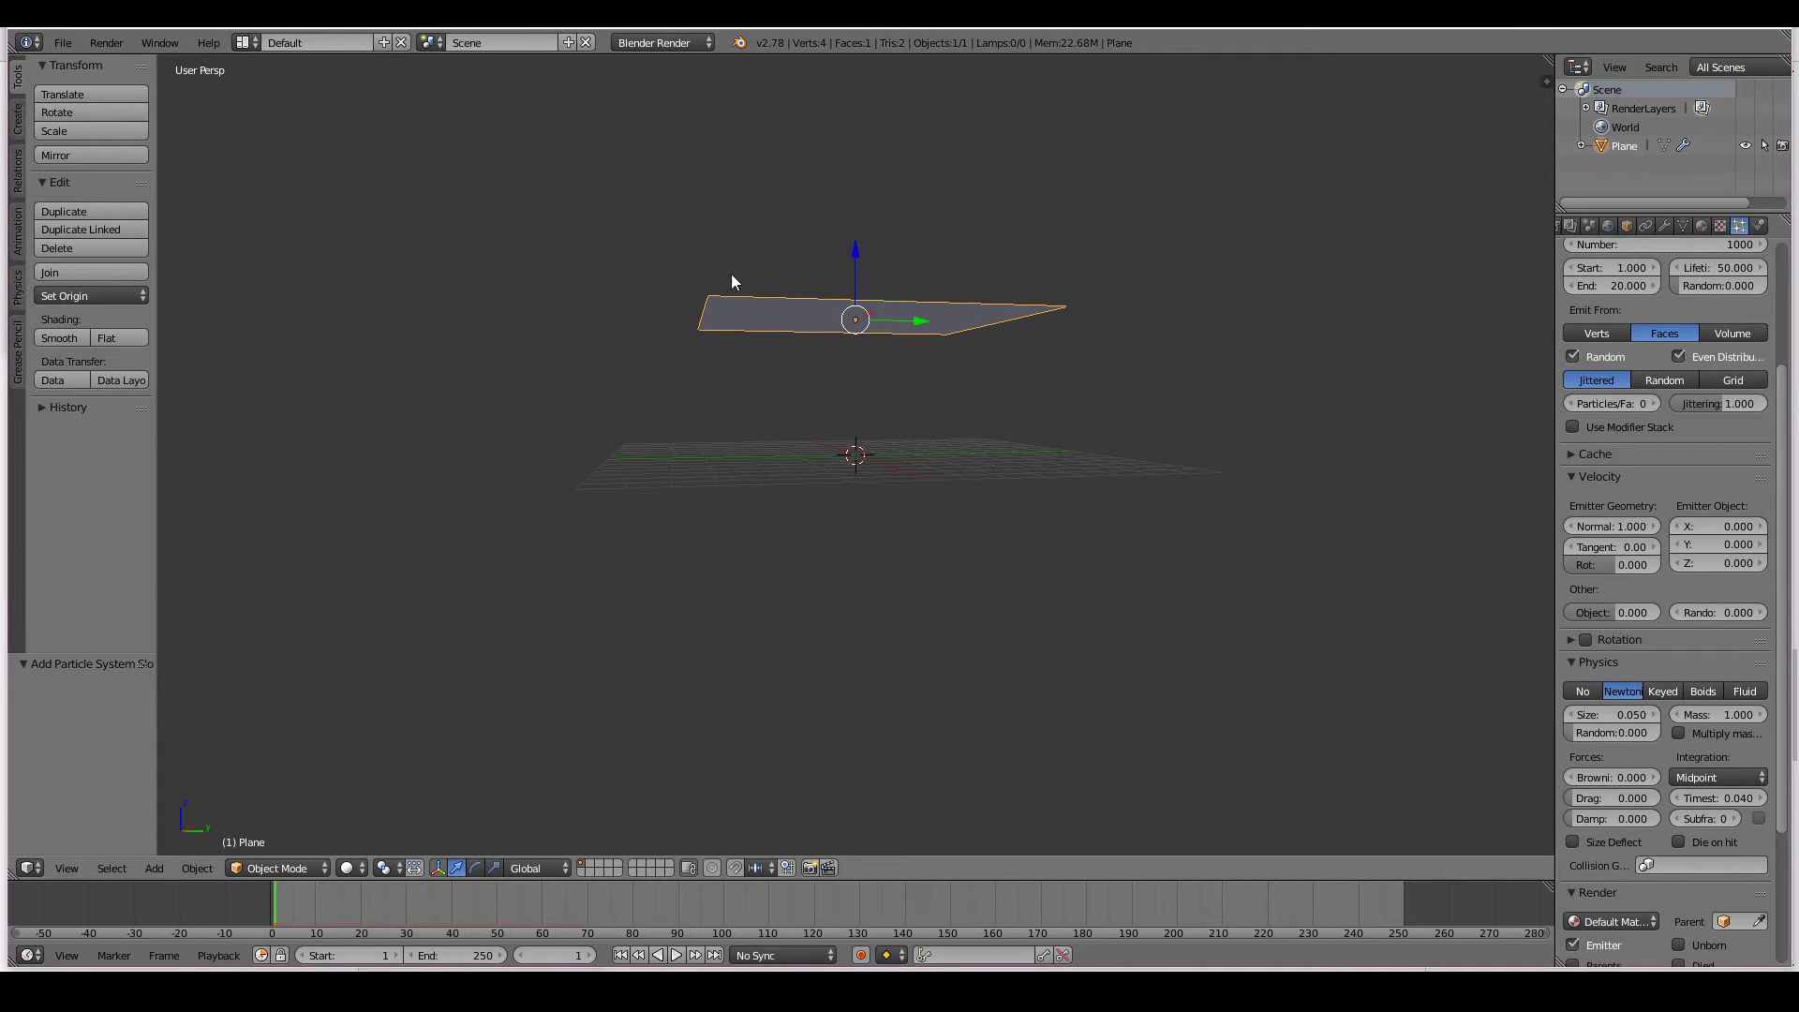
mouse_move(1064, 535)
middle_mouse_down()
mouse_move(1053, 547)
mouse_move(1051, 506)
middle_mouse_up()
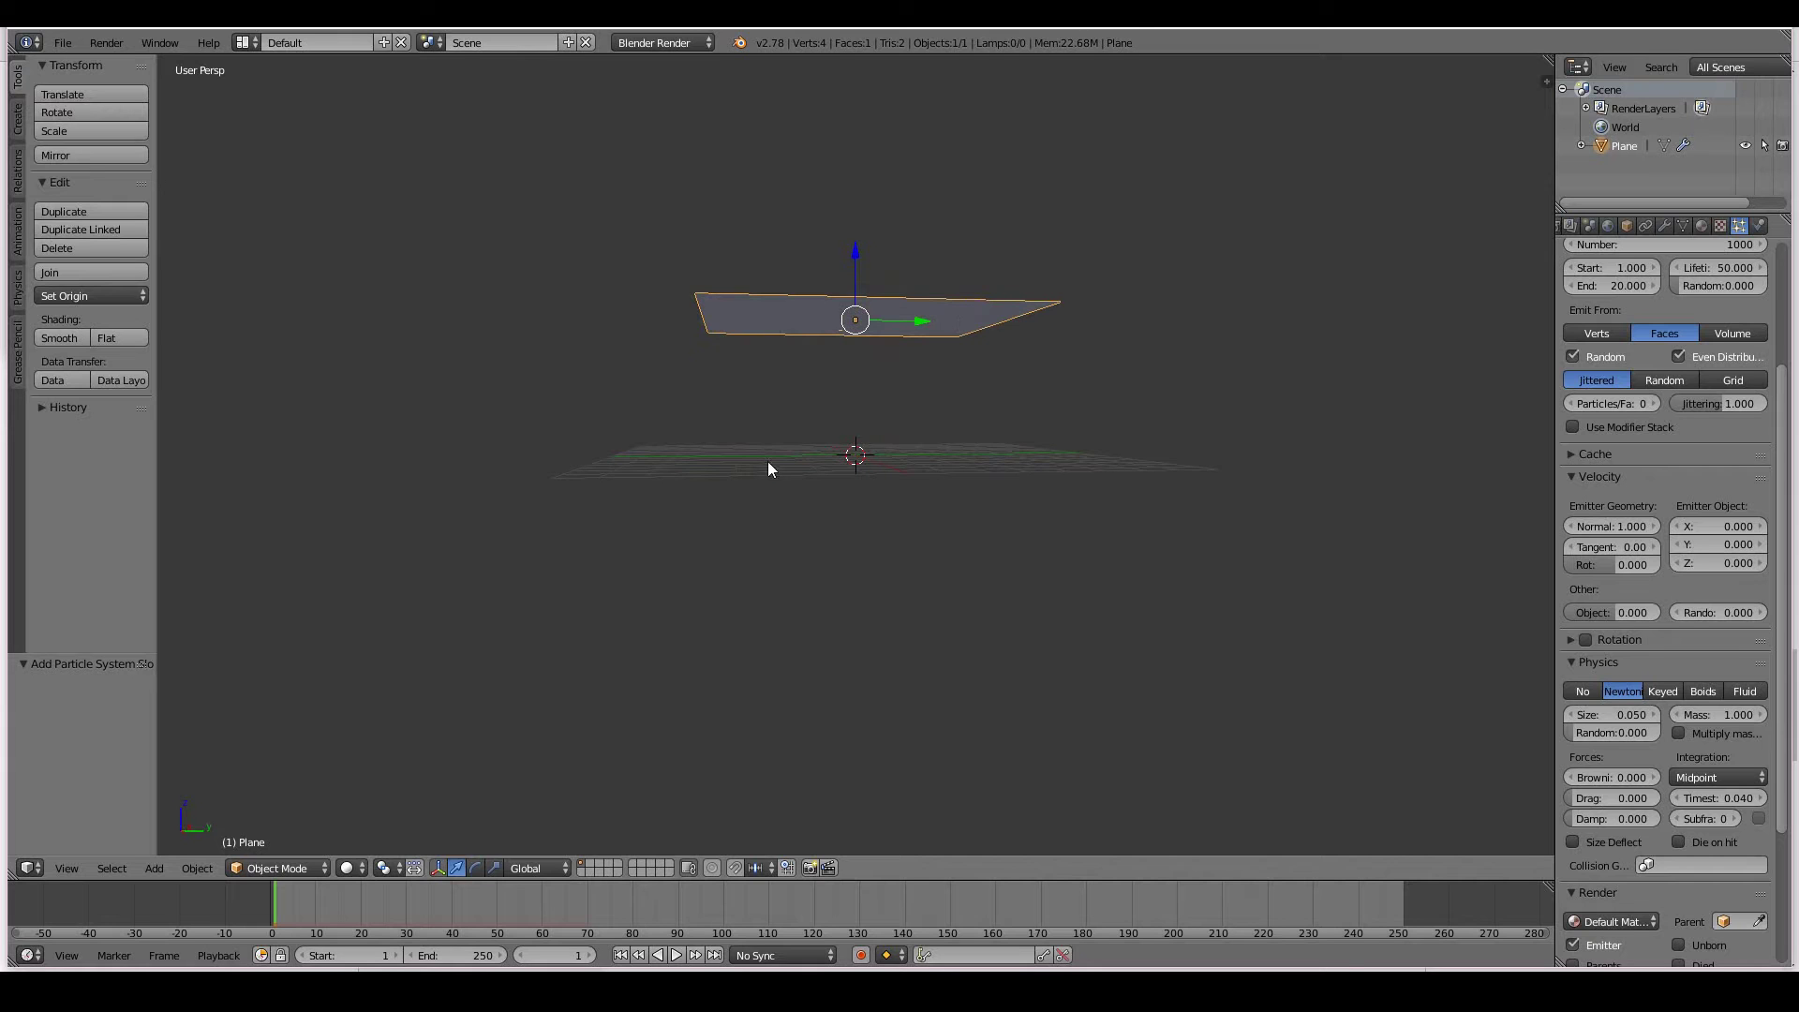
middle_click_drag(1212, 503, 1229, 518)
key("alt+a")
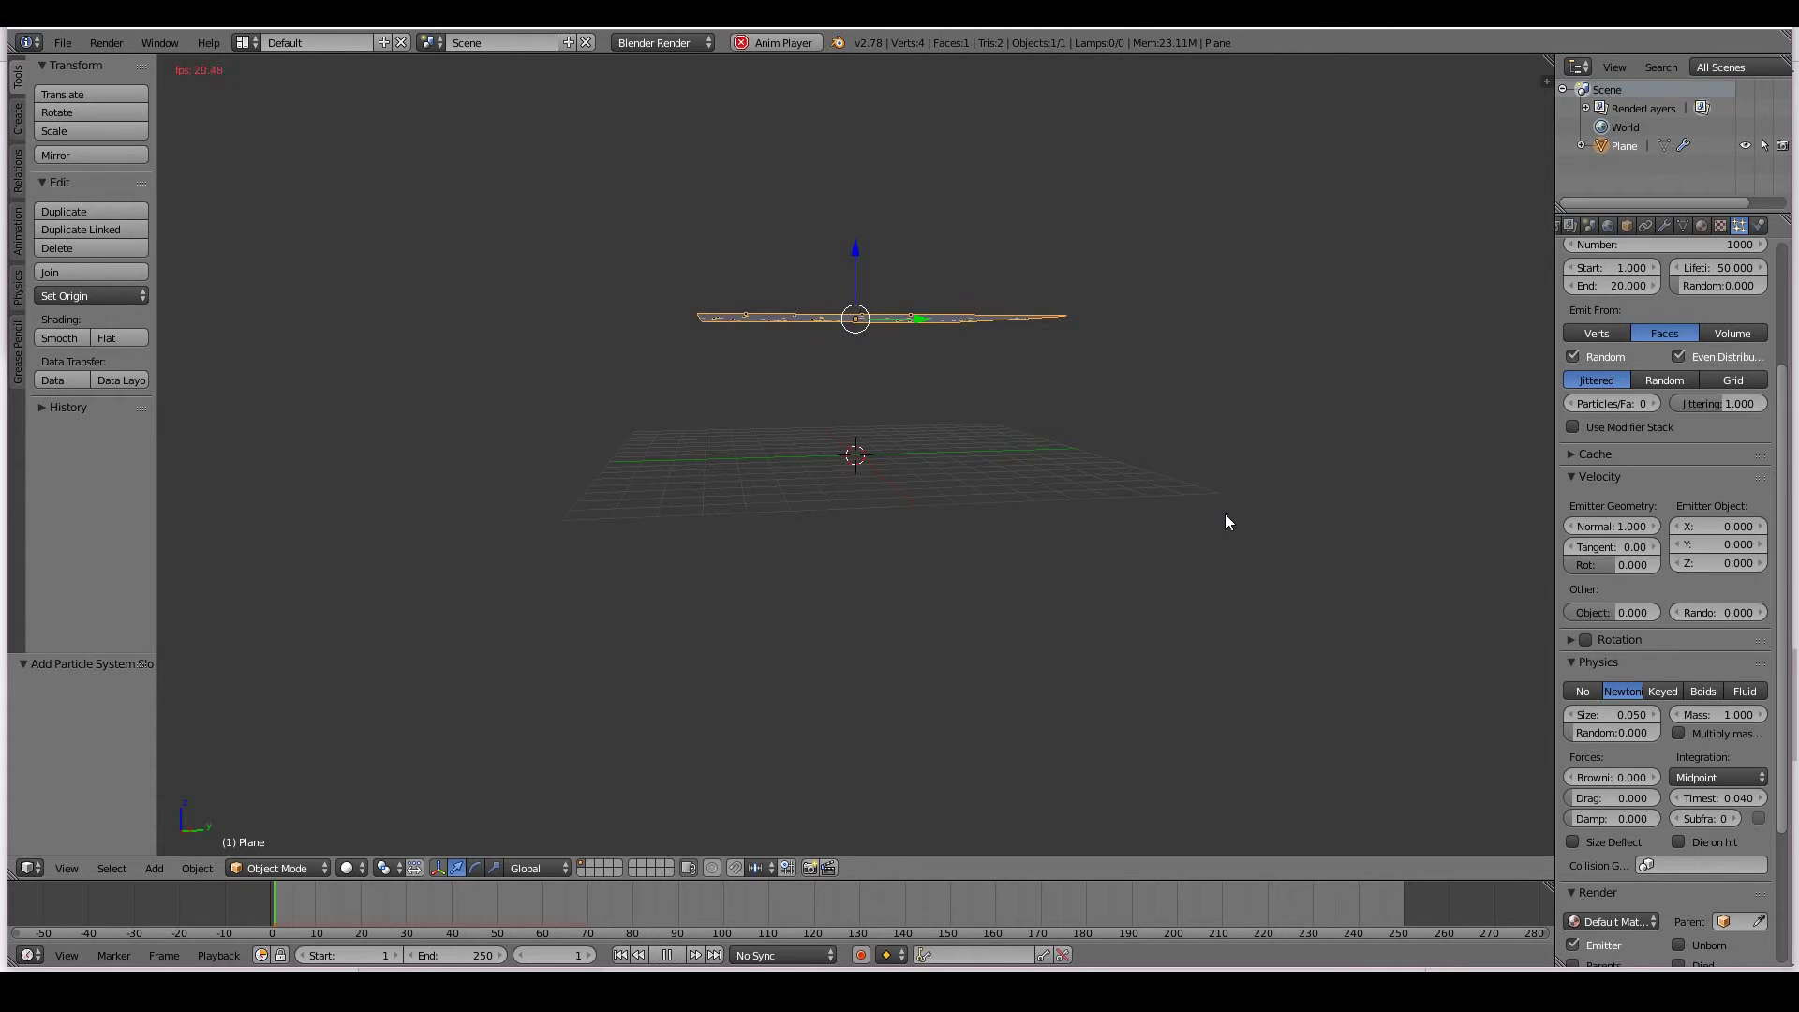
key("Escape")
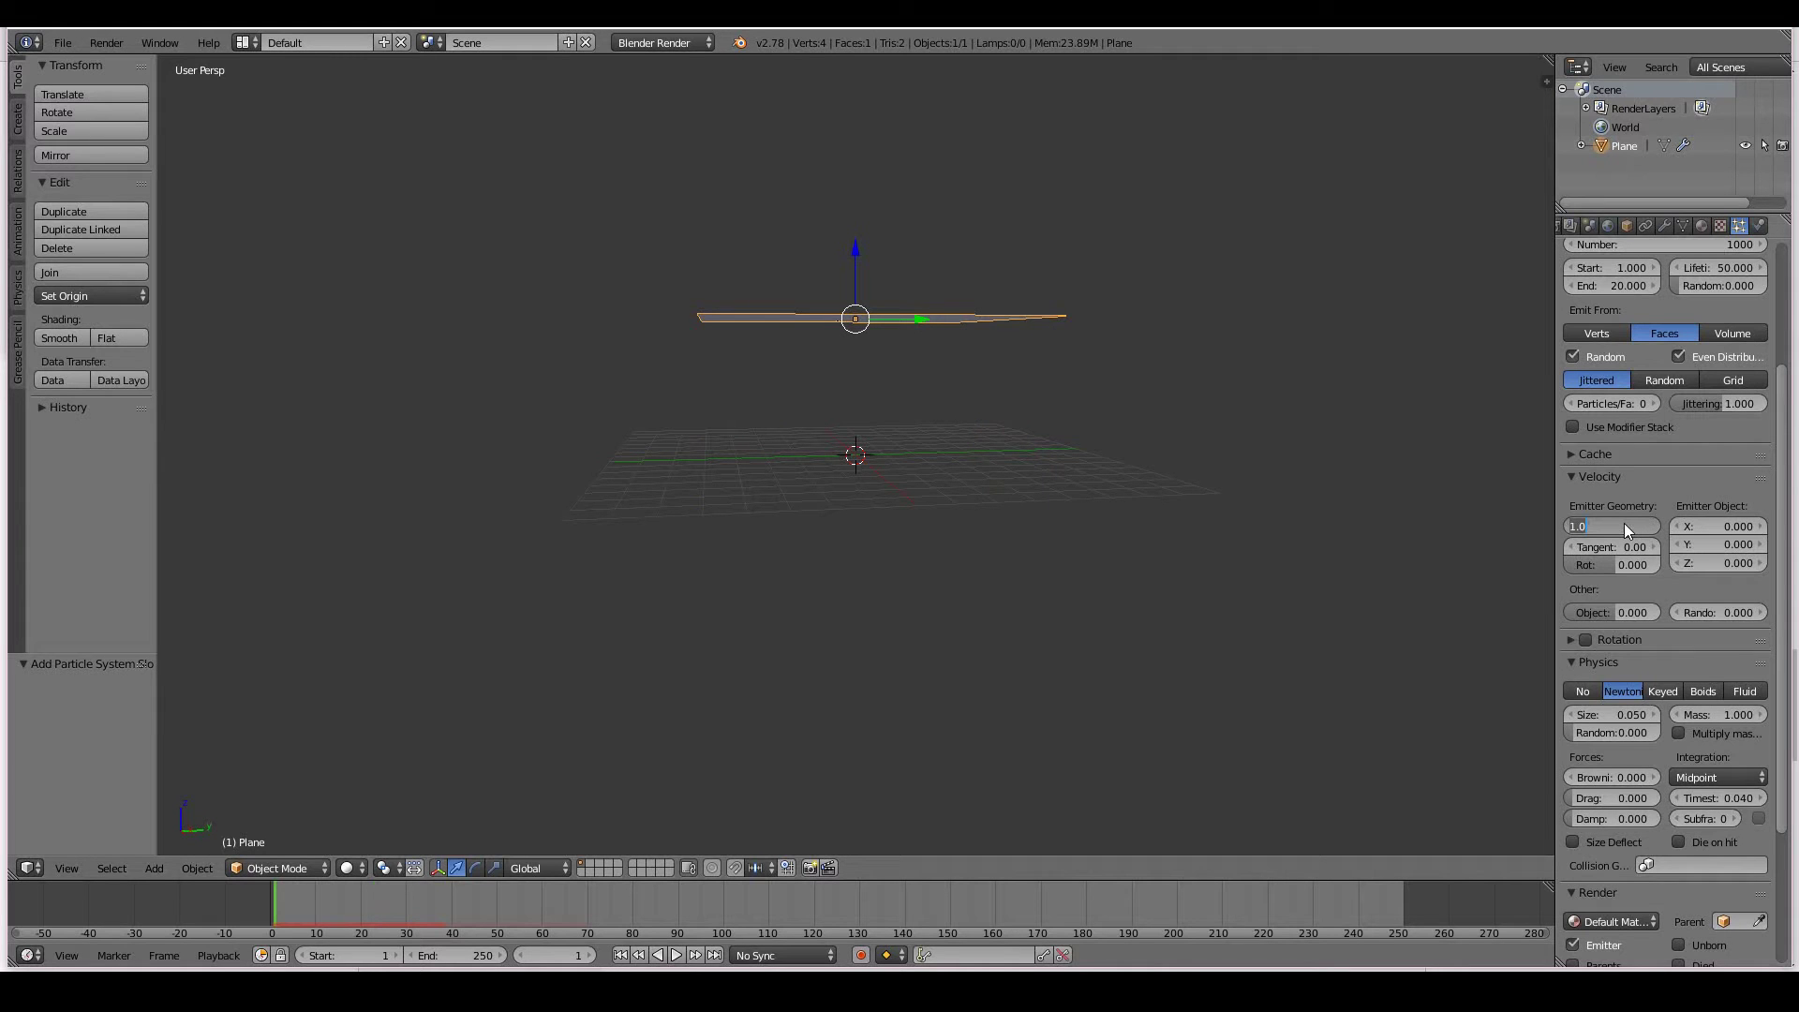
Set the emitter's normal velocity to 100 and play back the particle emission.
key("alt+a")
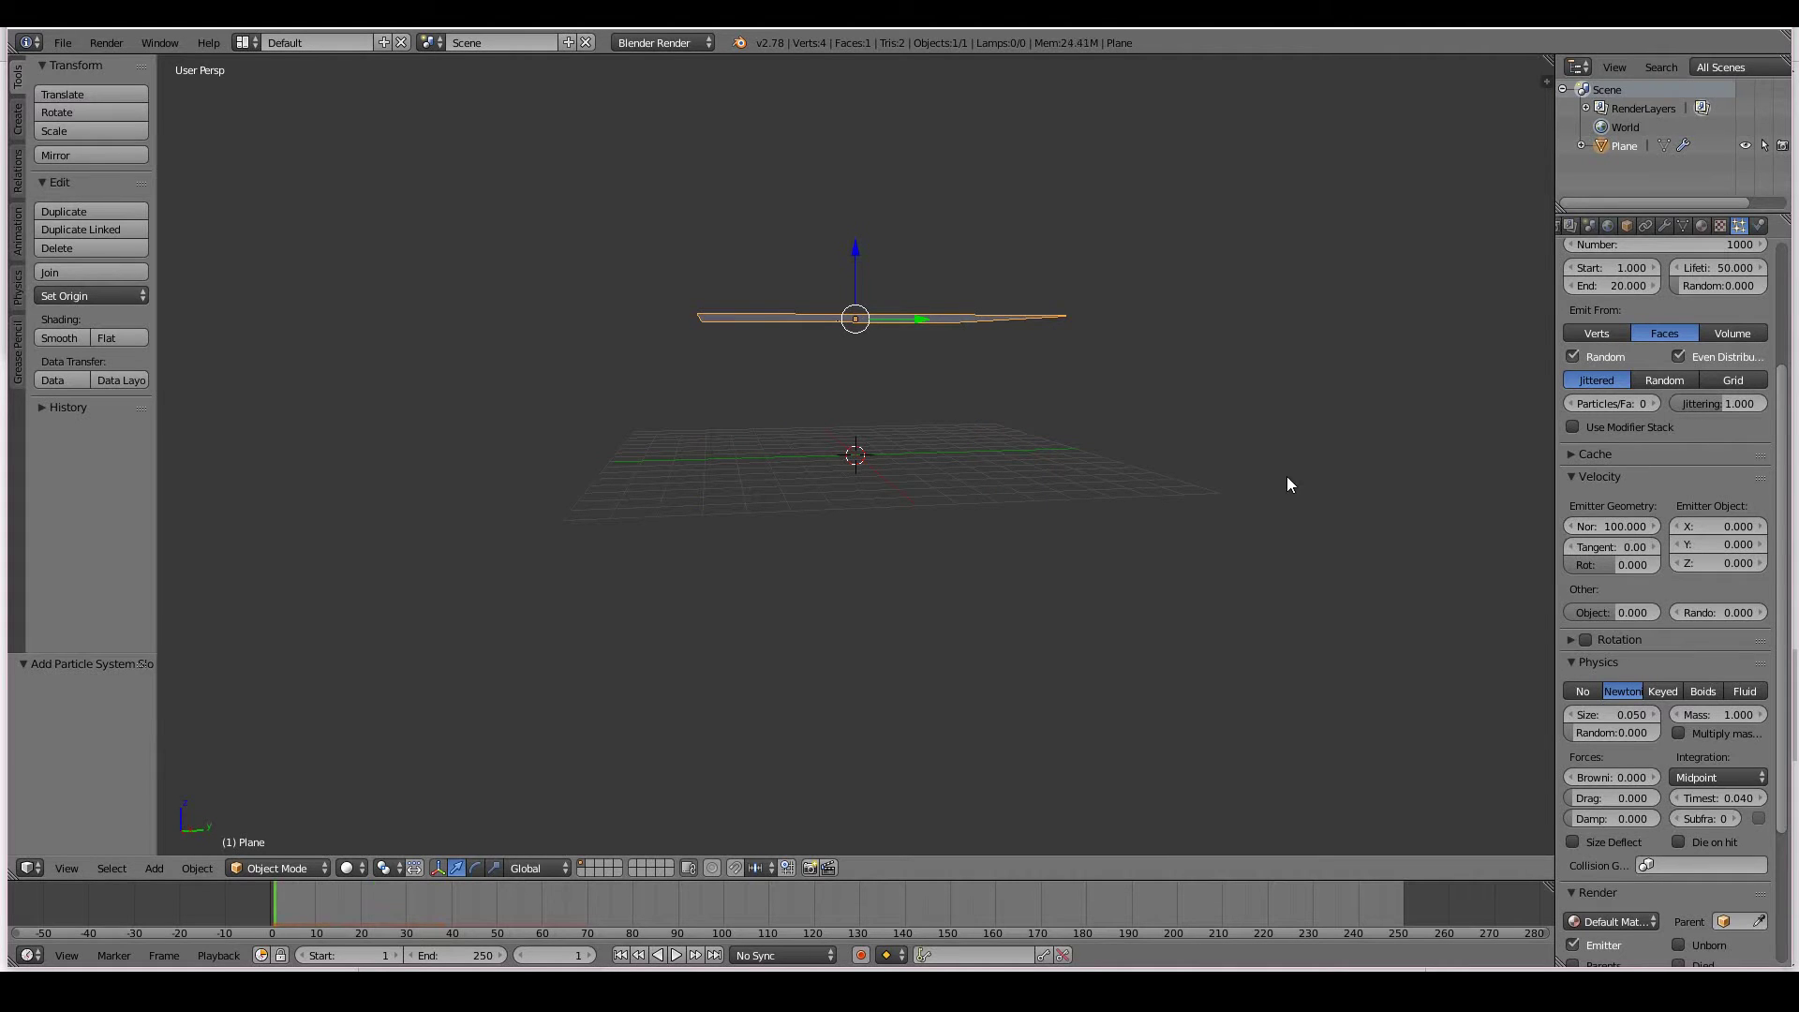
key("Escape")
scroll(1286, 476, "down", 3)
key("alt+a")
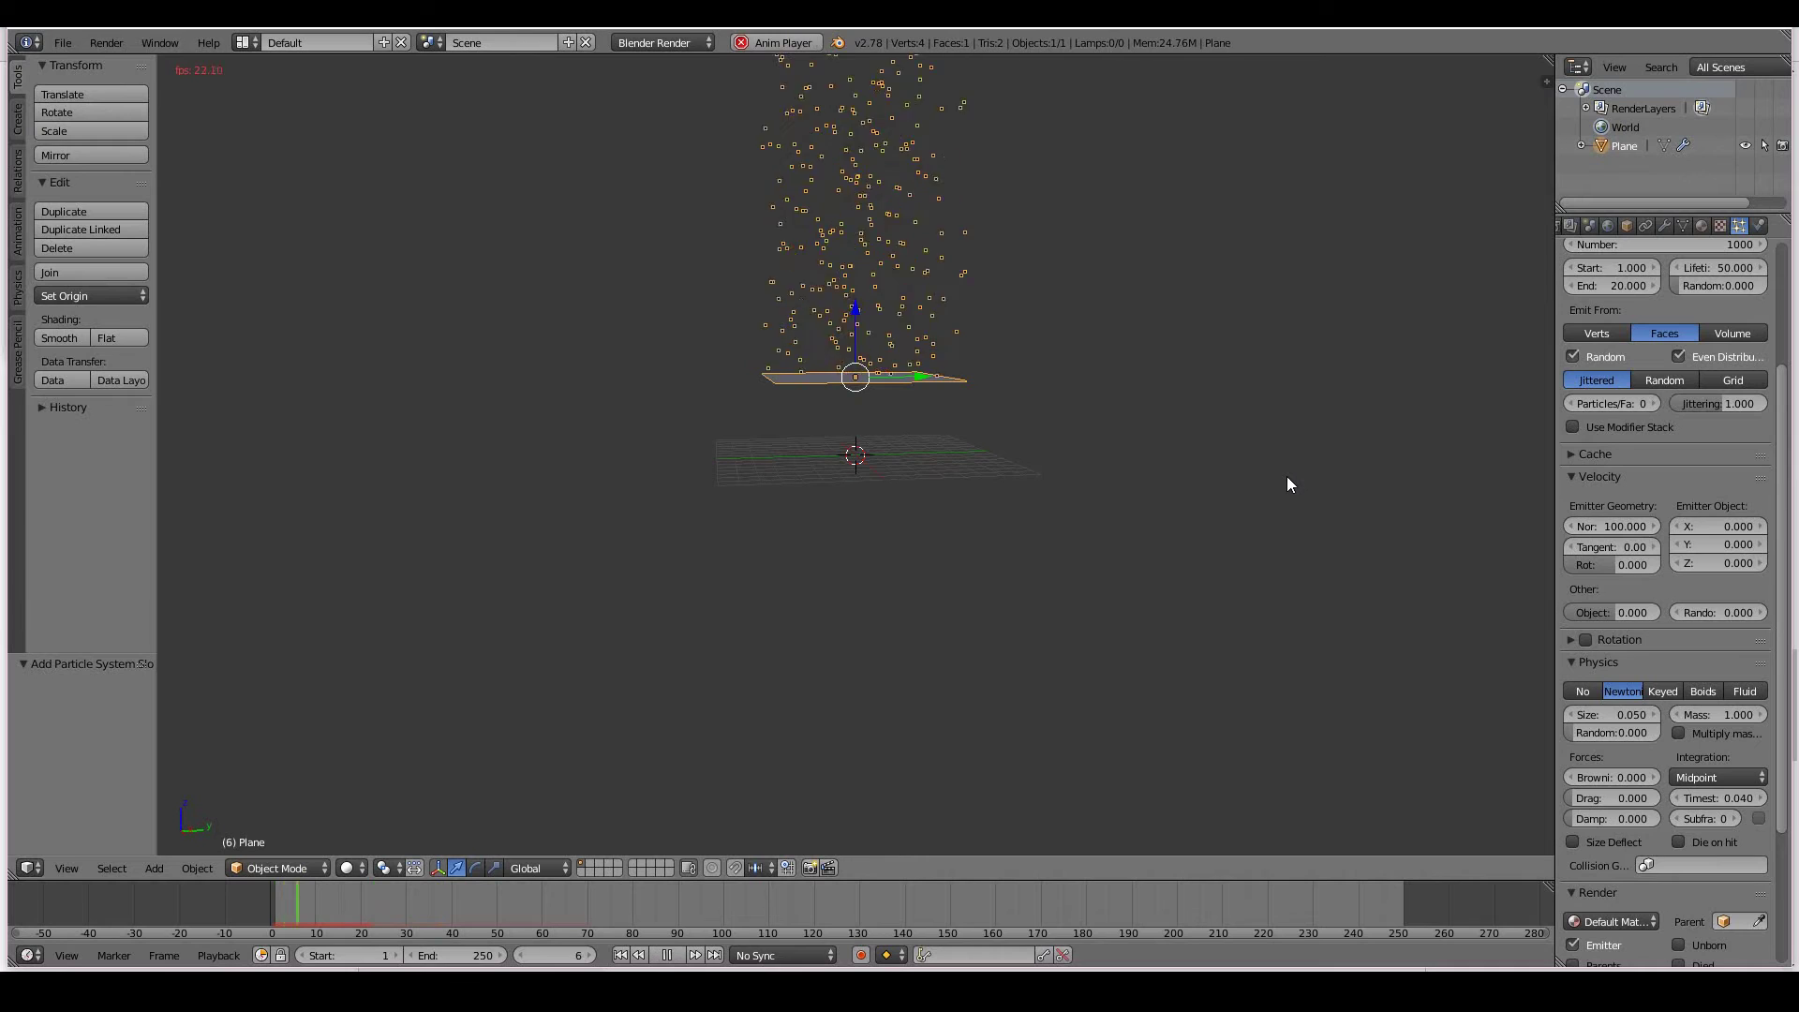
key("Escape")
Set the emitter's normal velocity to -100.
left_click(1605, 524)
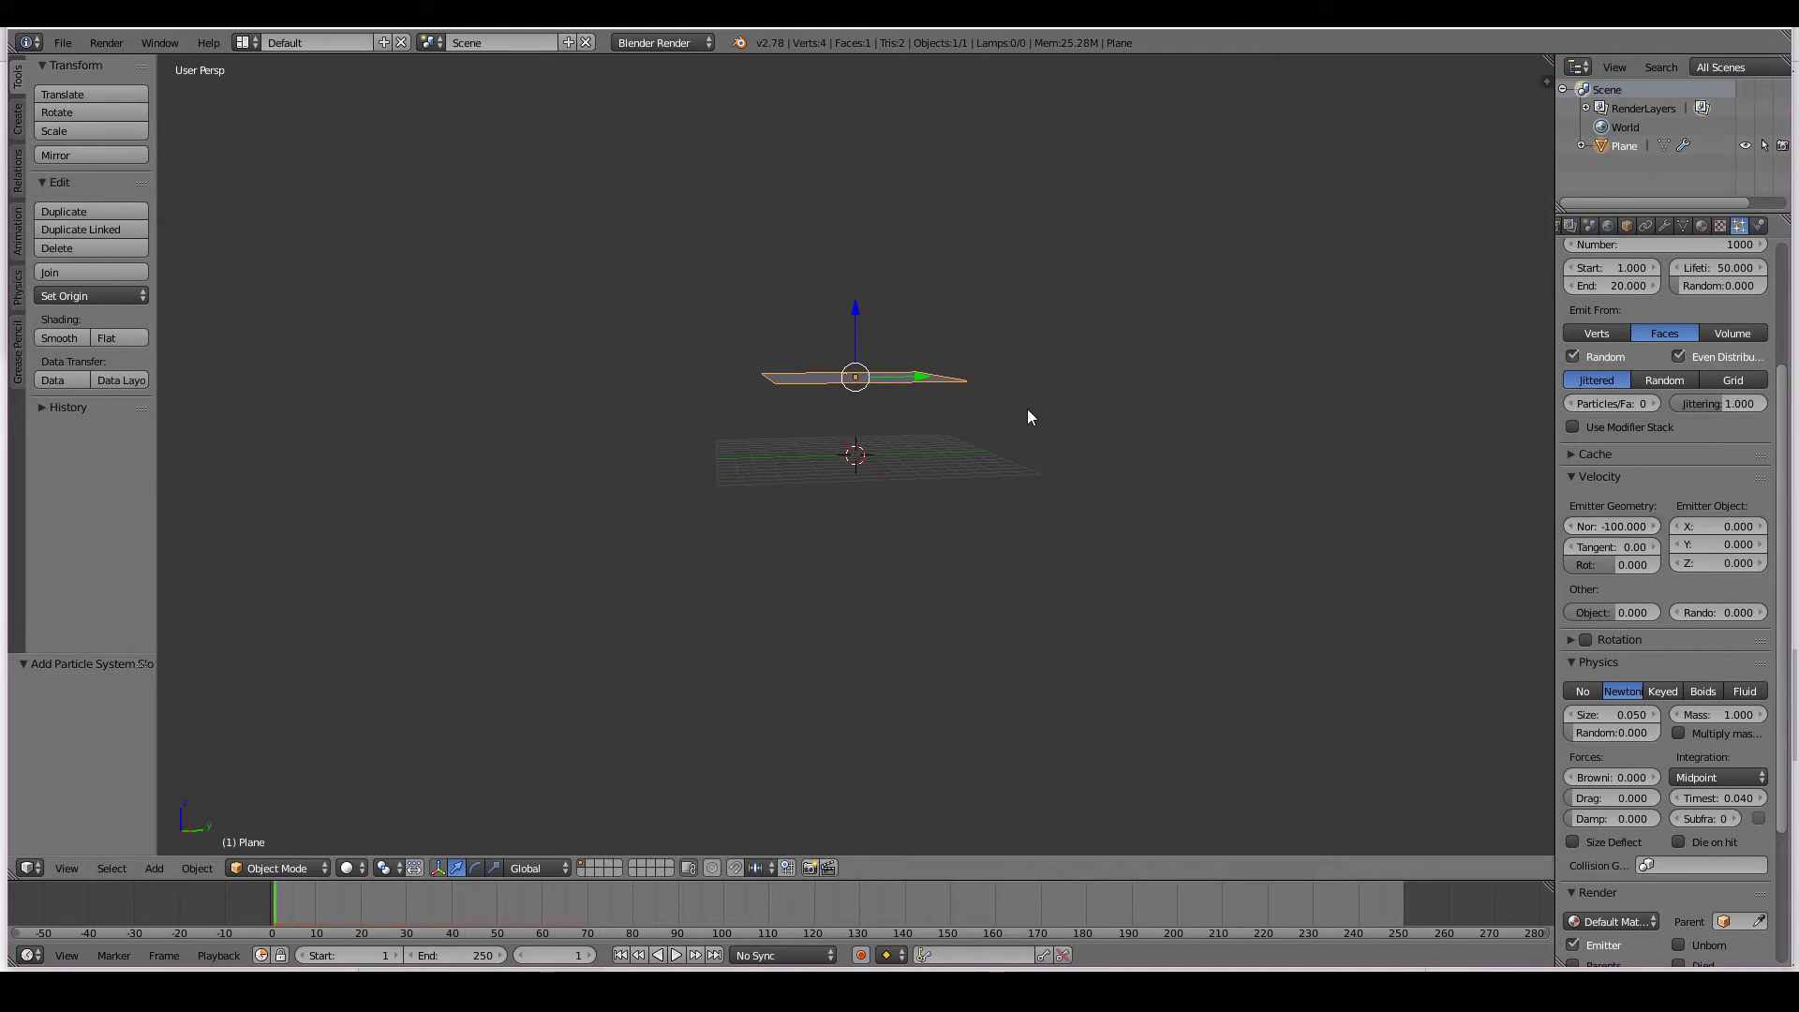
Play back the particle emission with the negative normal velocity and view the plane from a higher angle.
key("alt+a")
key("Escape")
middle_click_drag(812, 245, 1374, 643)
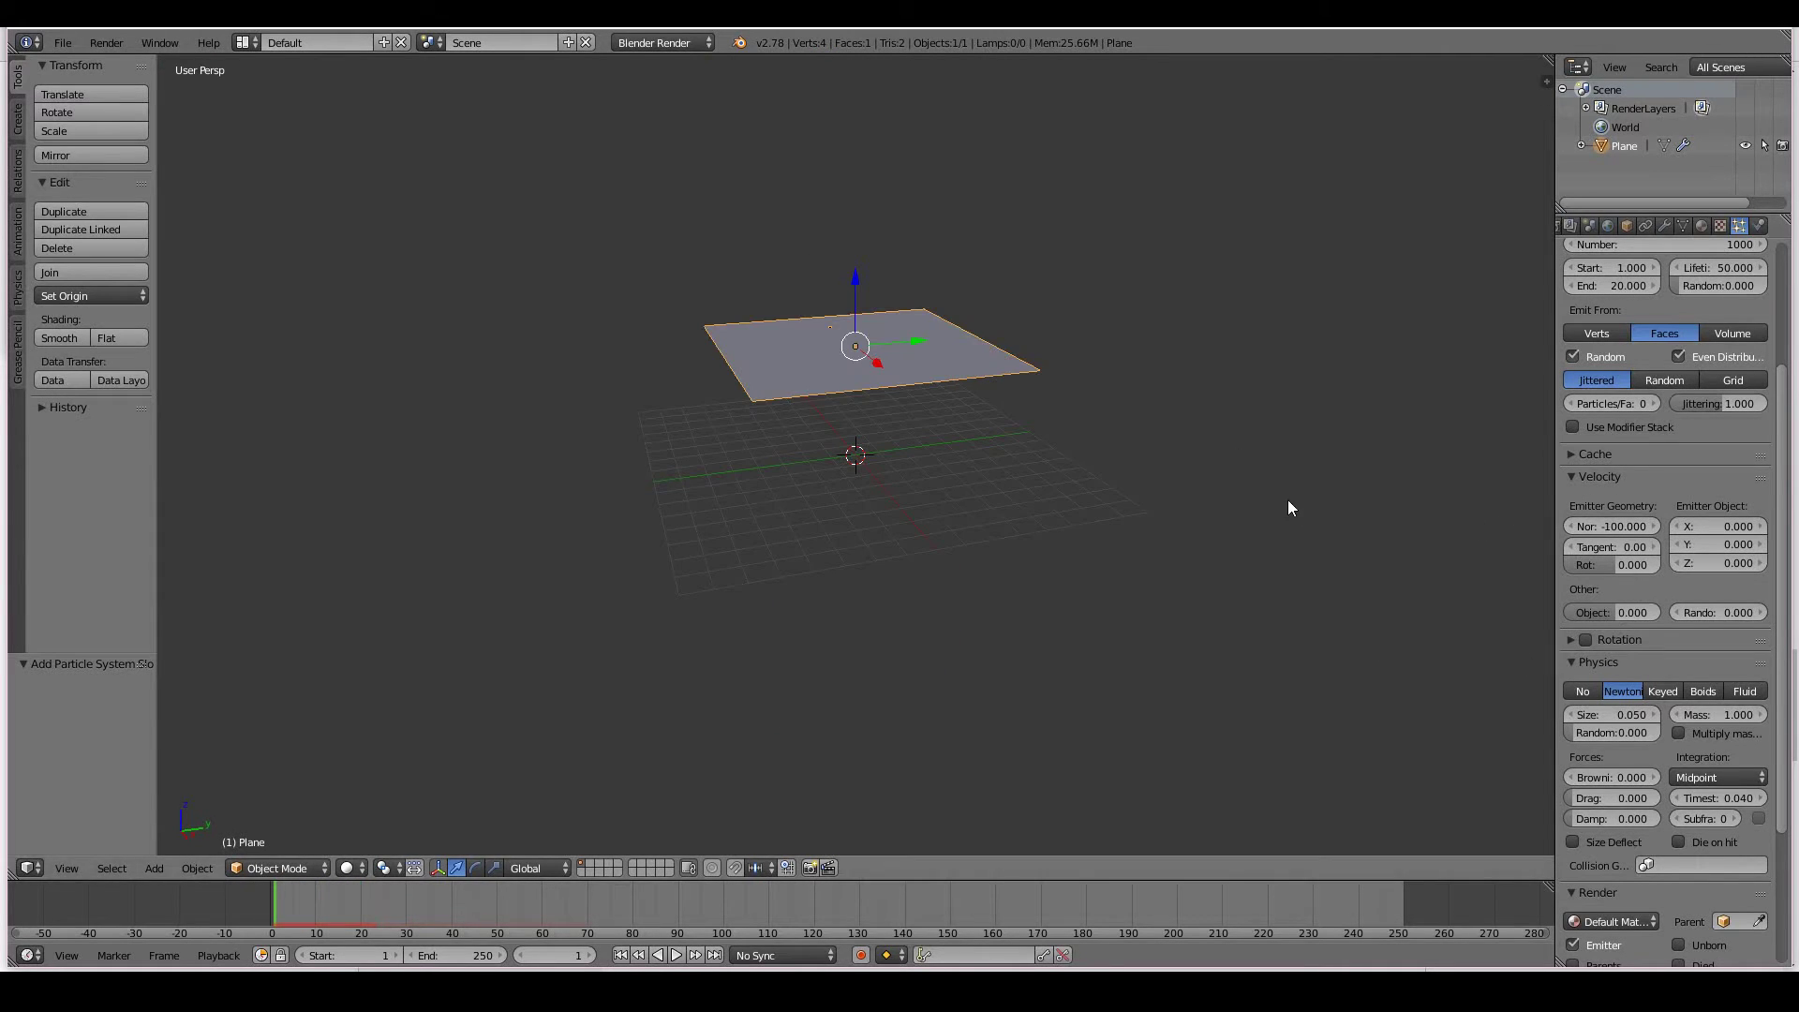
Set the emitter's normal velocity to 20 and preview the particle emission.
left_click(1612, 527)
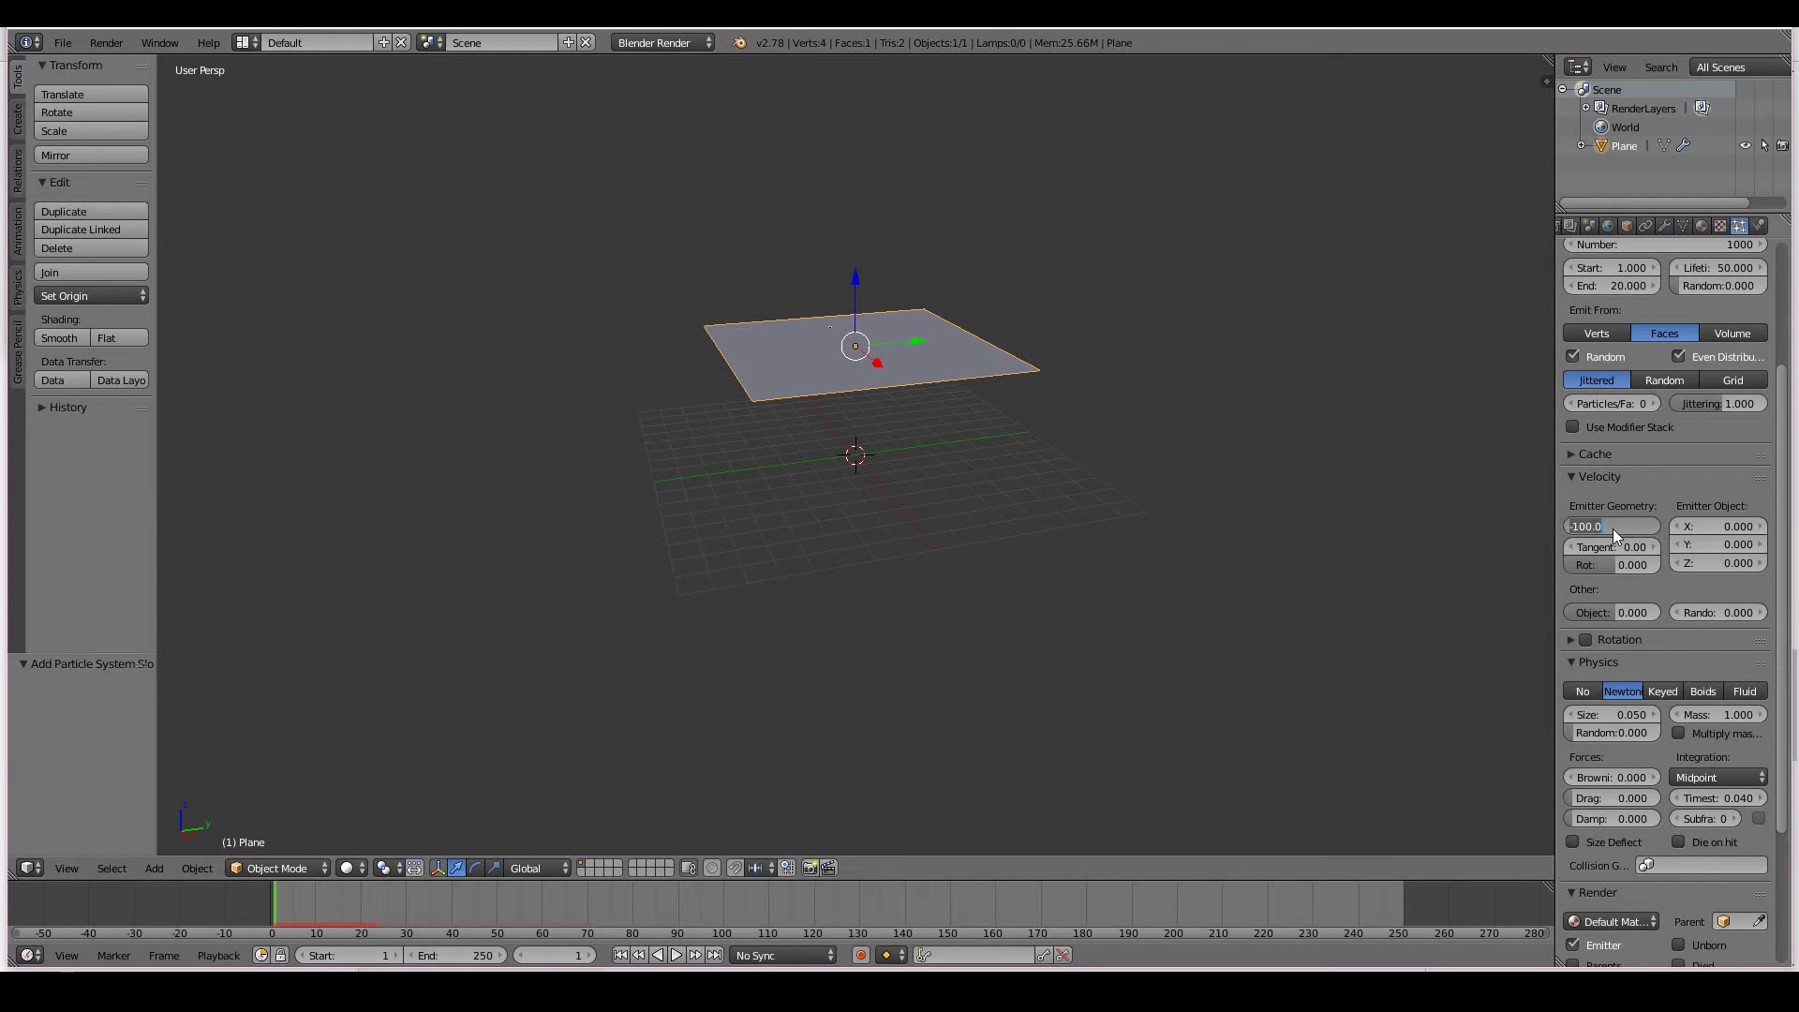
type("20")
key("Return")
key("alt+a")
key("Escape")
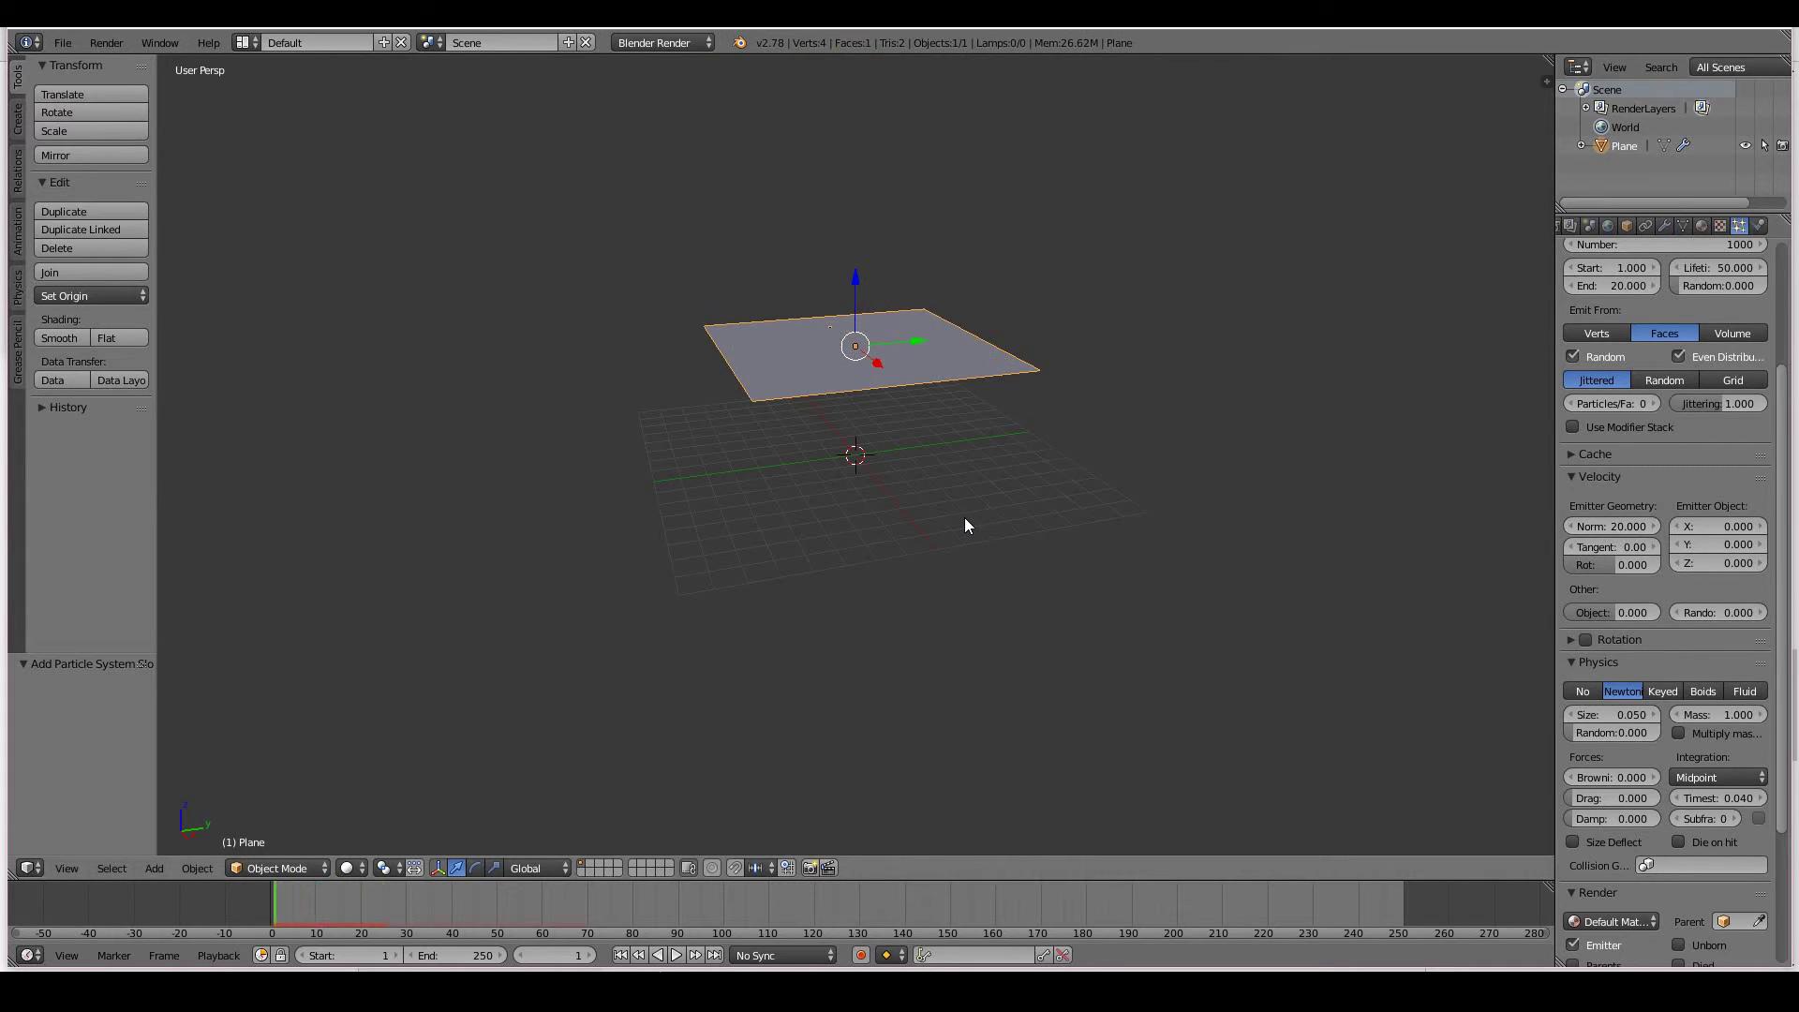
Set the emitter's normal velocity to 5 and replay the emission from a low side view.
scroll(966, 525, "down", 1)
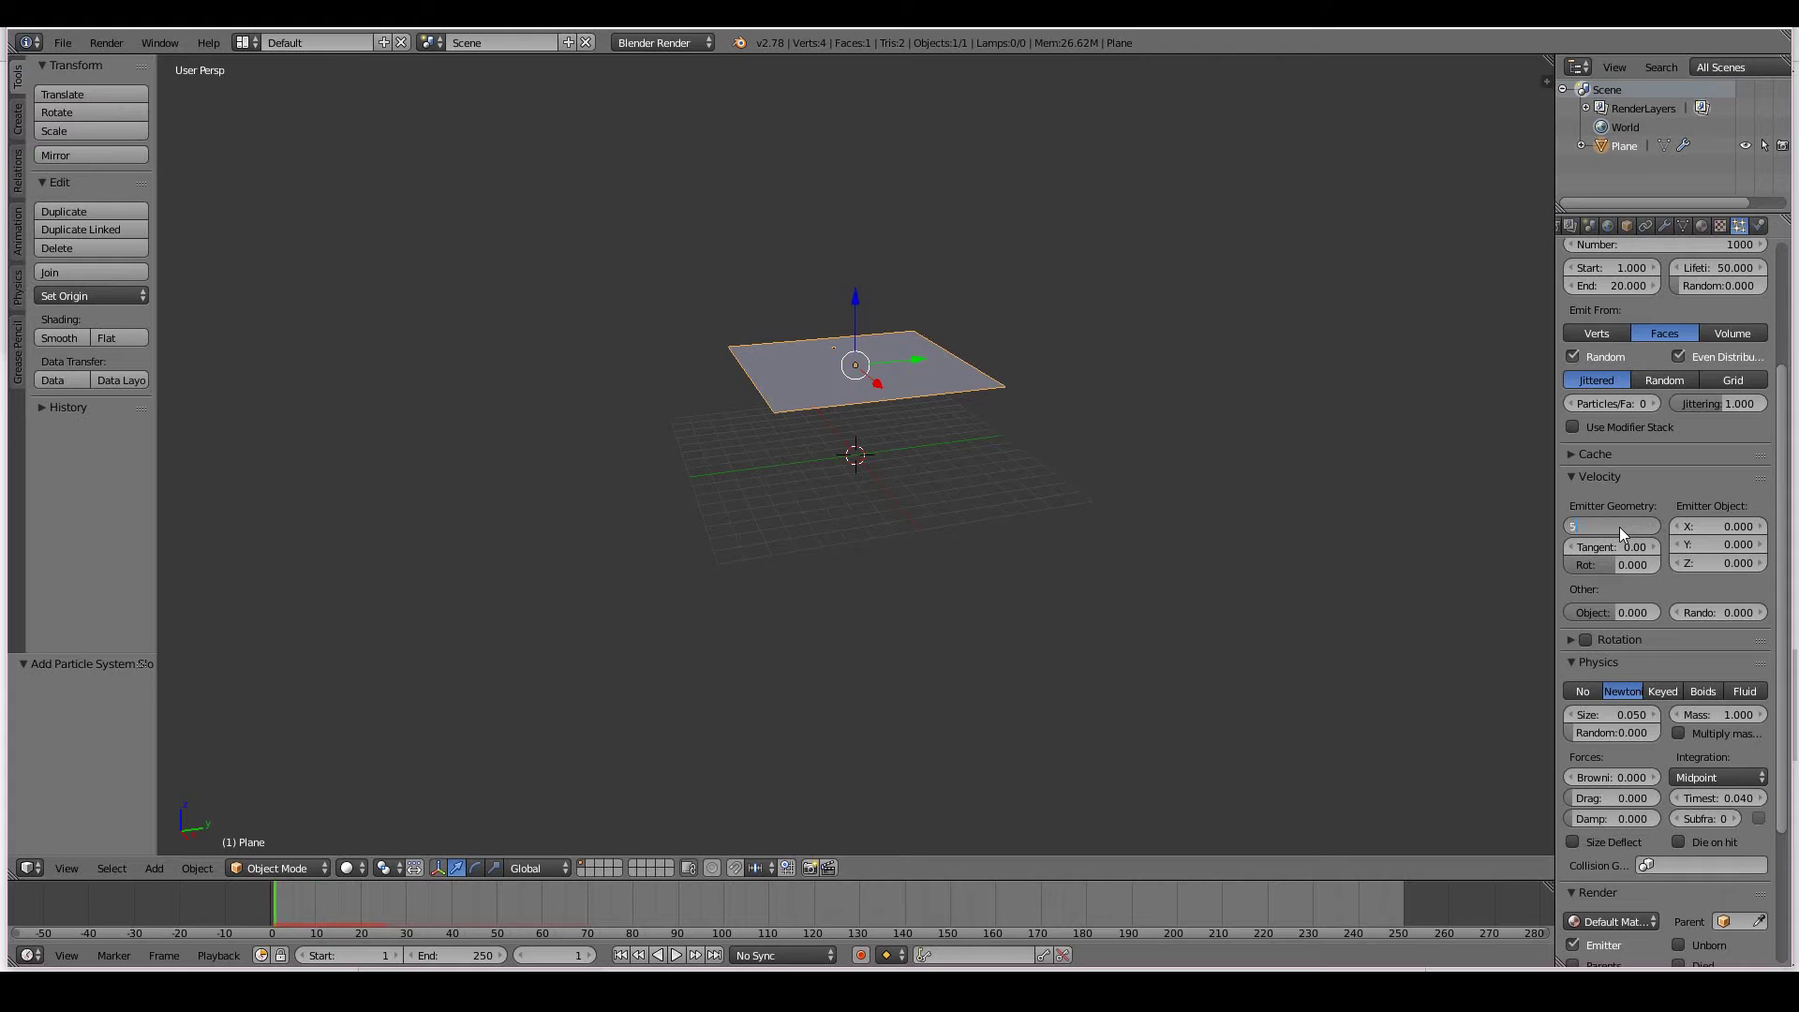
middle_click_drag(1029, 657, 1011, 630)
key("alt+a")
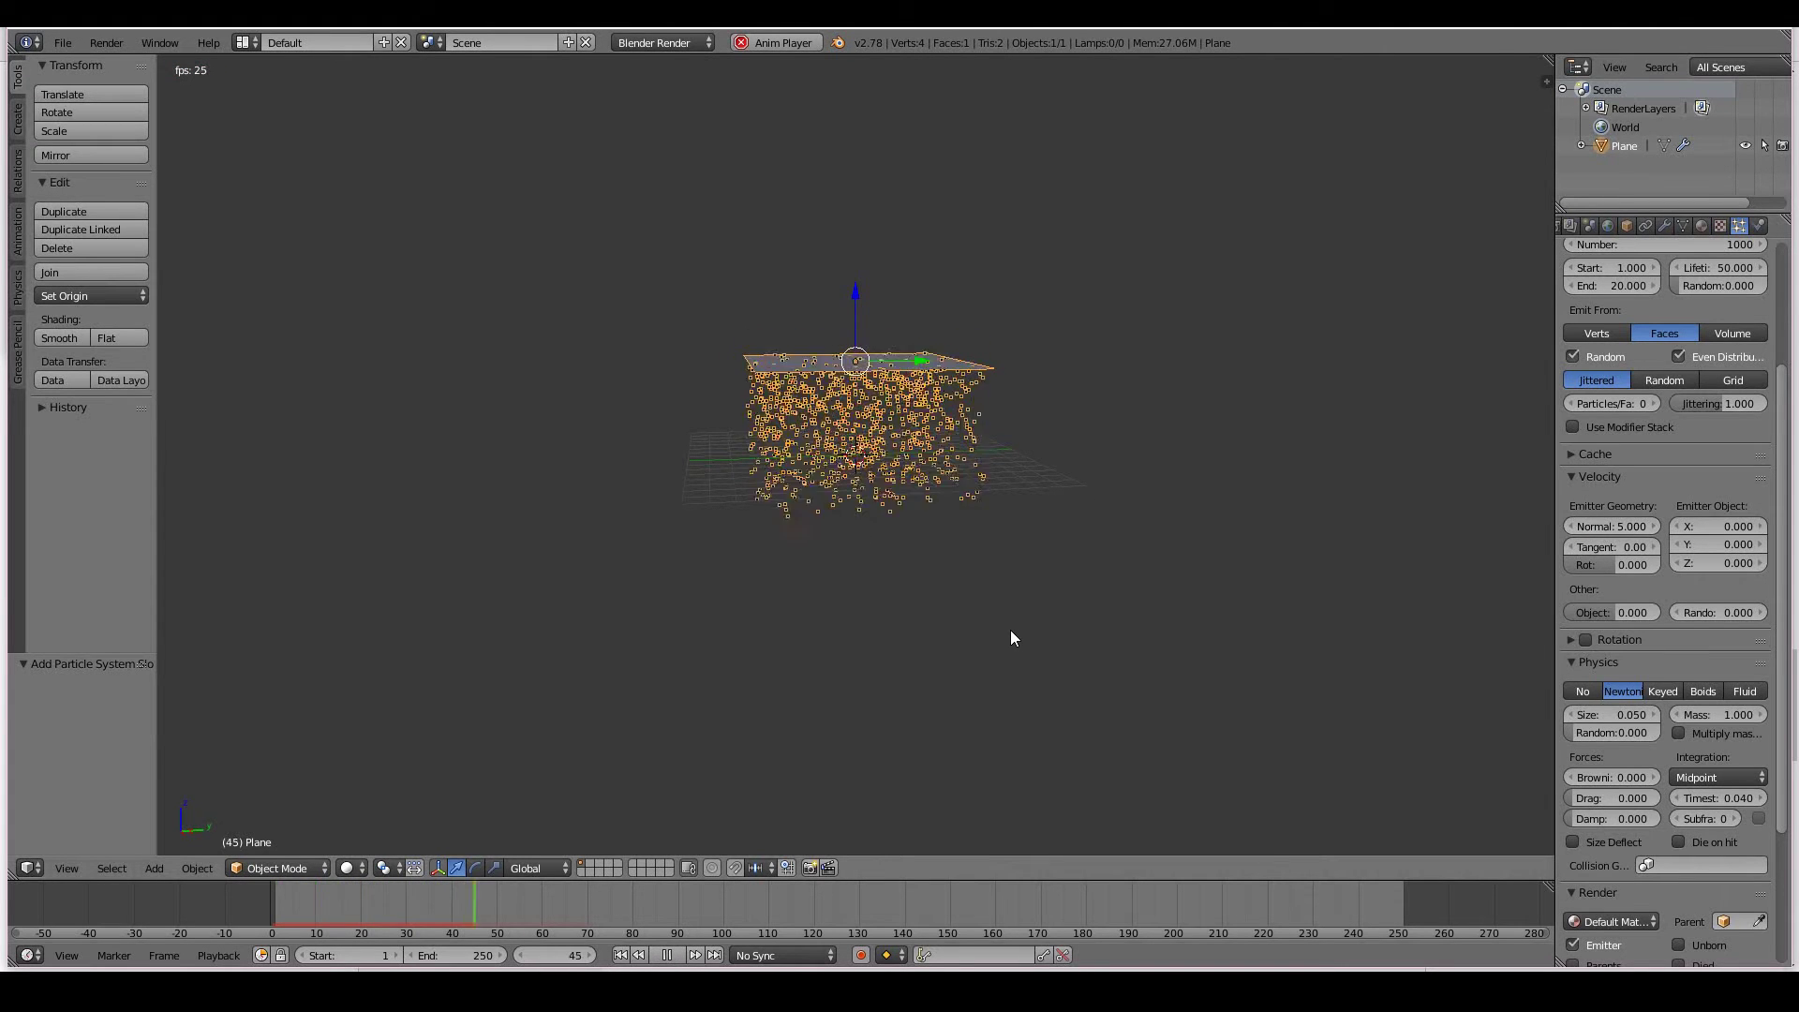
key("Escape")
key("alt+a")
key("Escape")
key("alt+a")
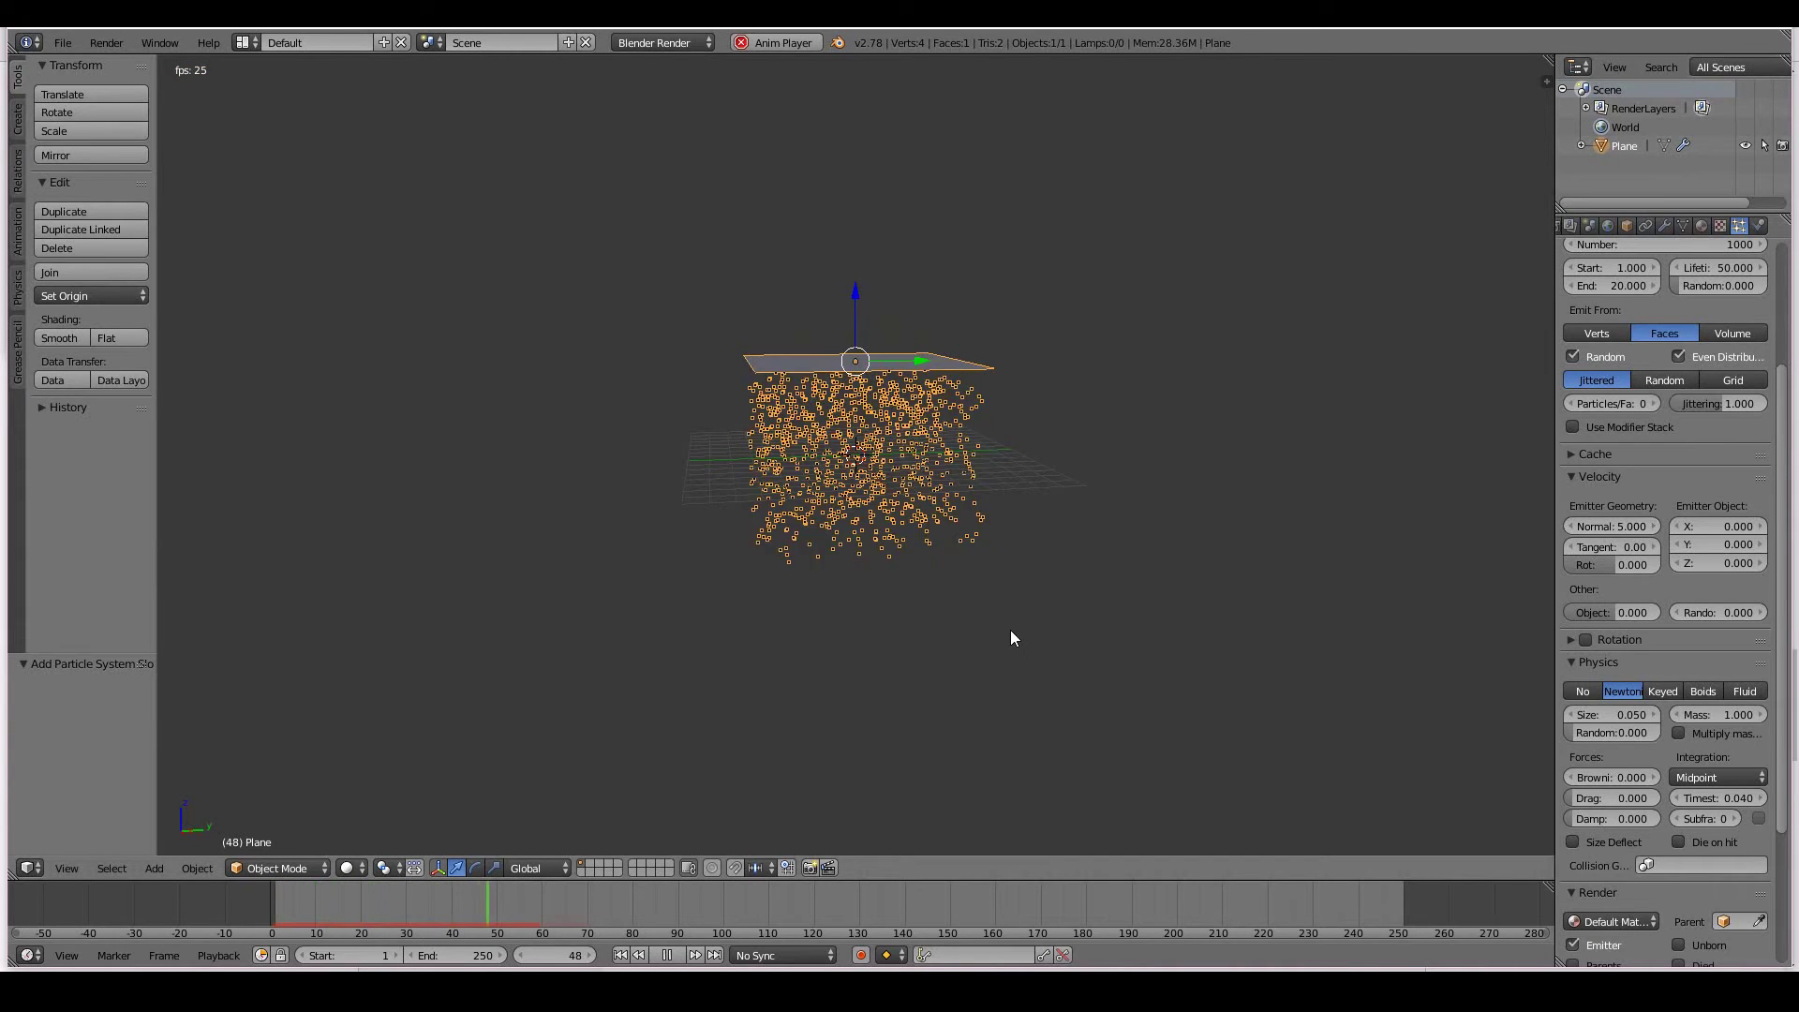
key("Escape")
Set the emitter object's X velocity to 2.22 and play the animation.
middle_click_drag(1027, 638, 1049, 633)
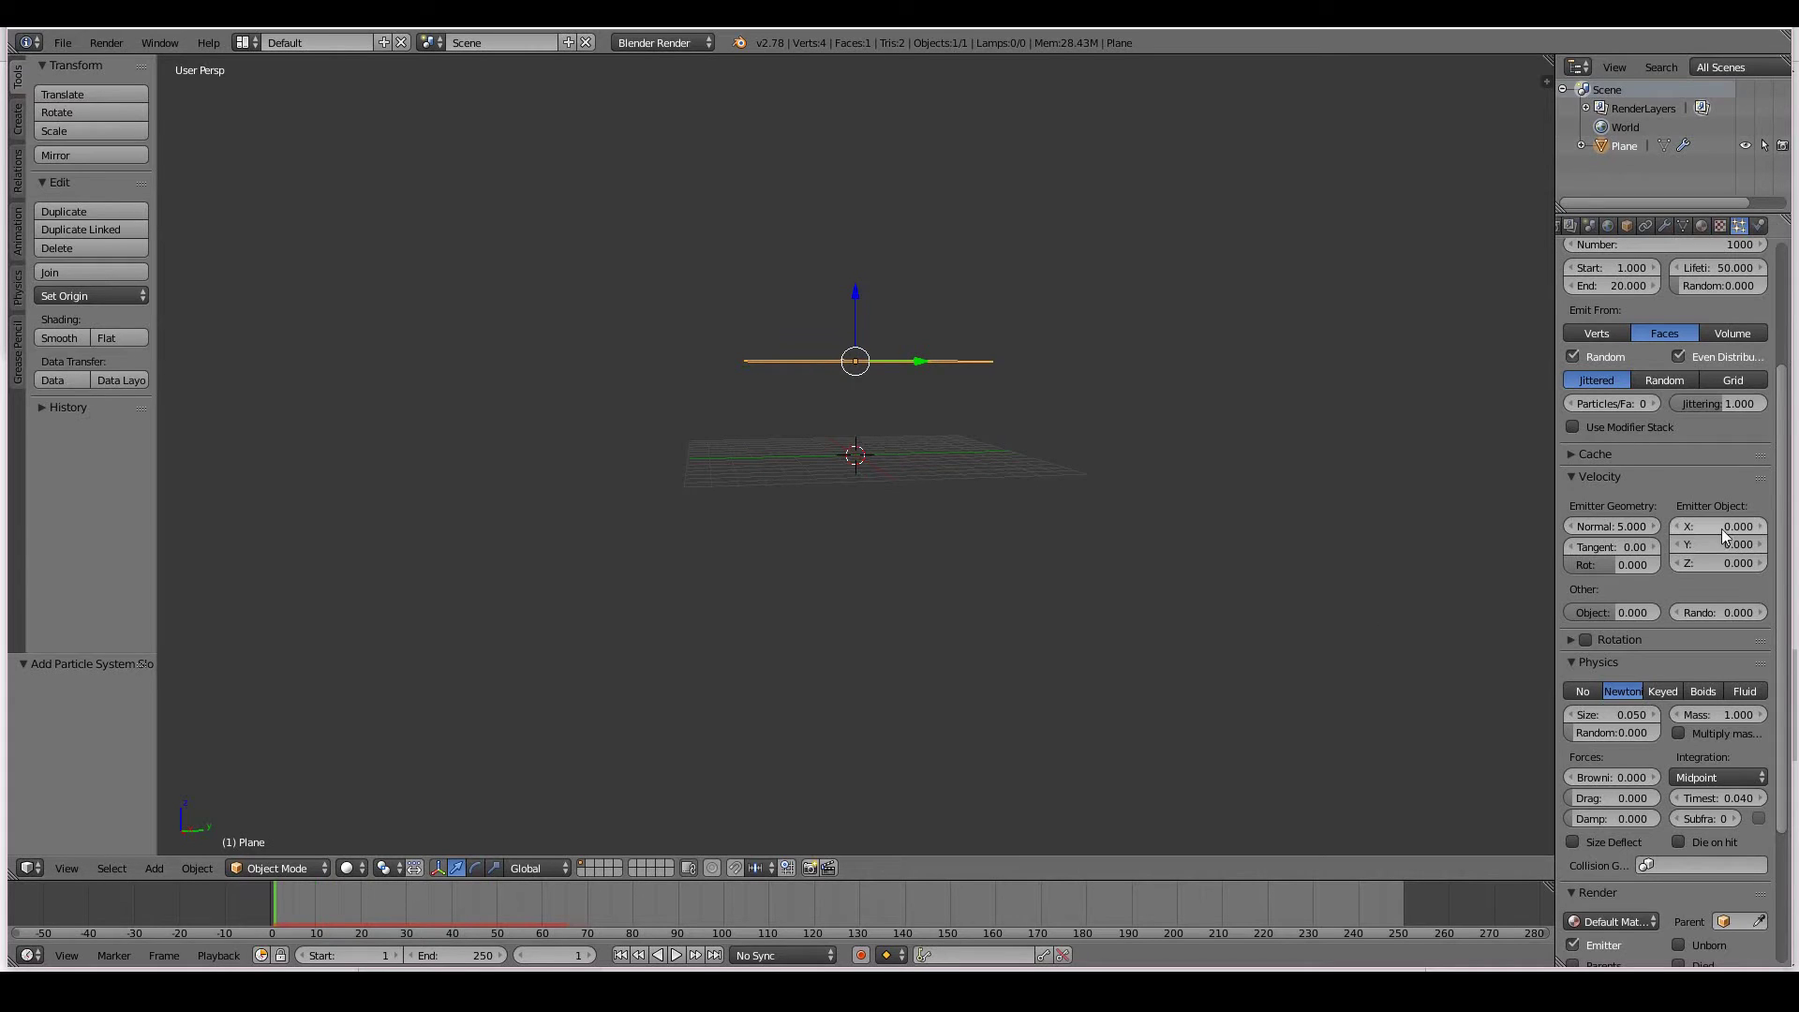
left_click_drag(1725, 527, 1464, 540)
key("alt+a")
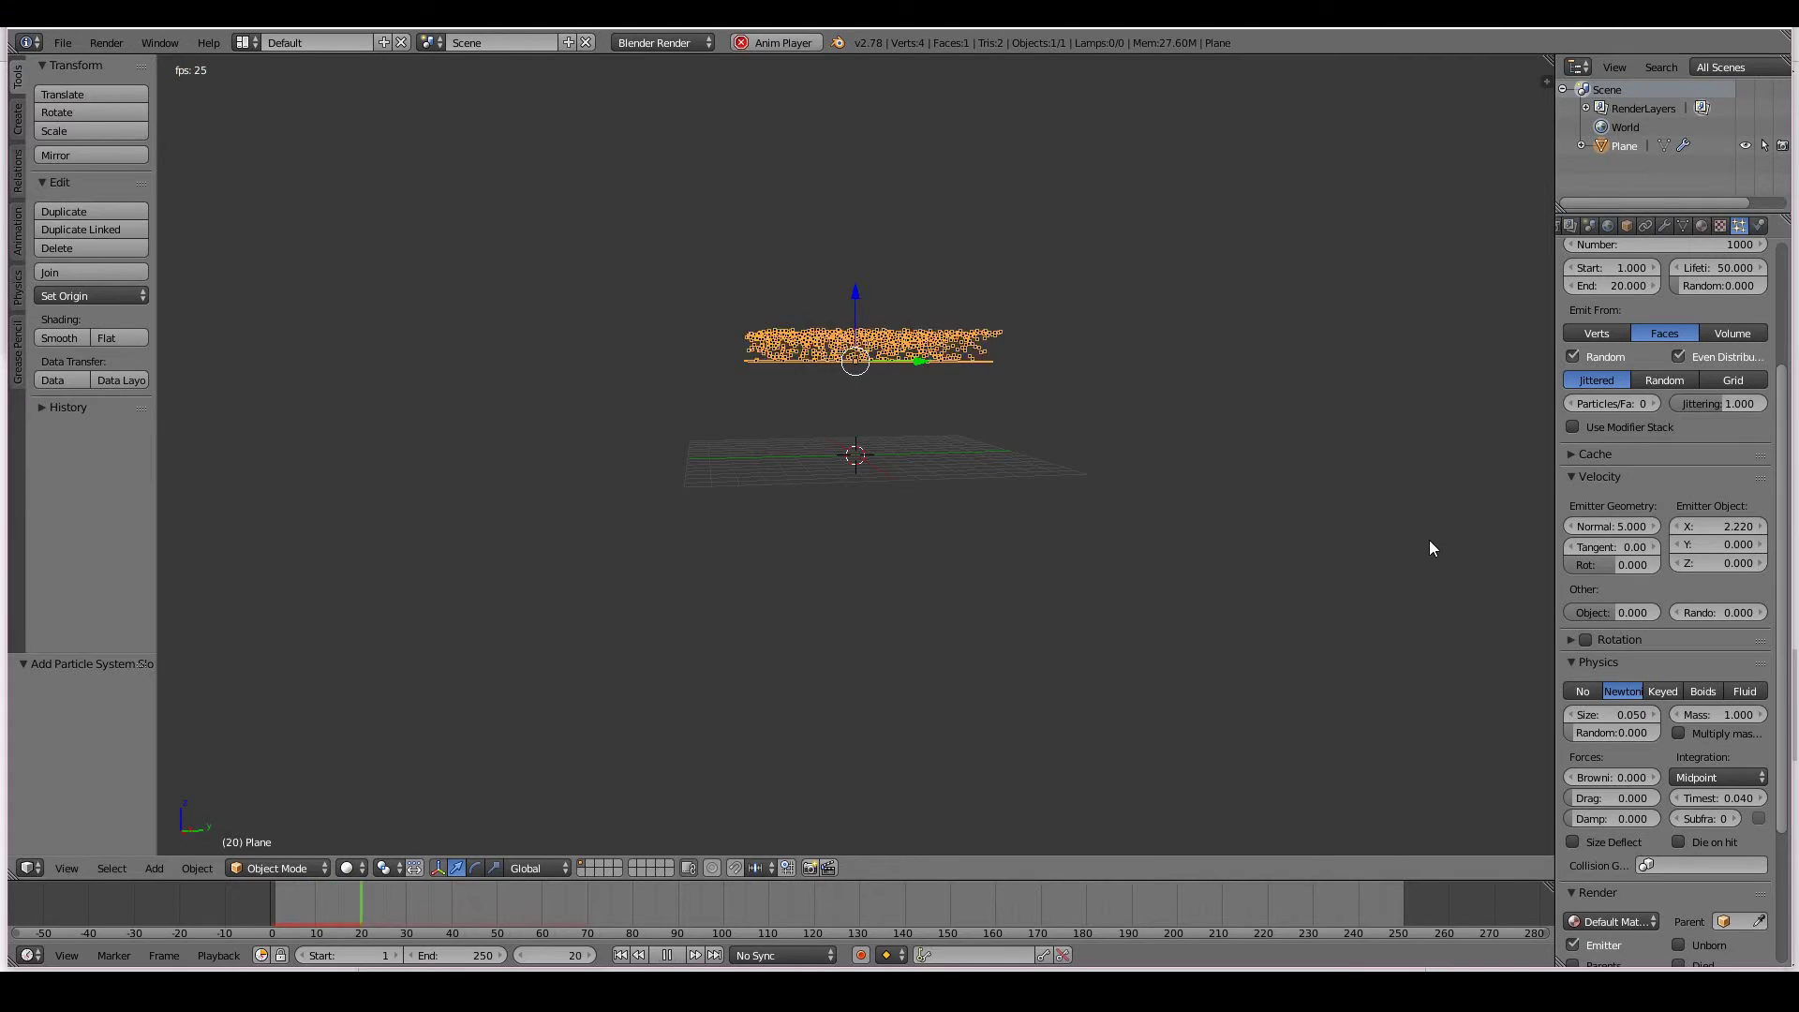
key("Escape")
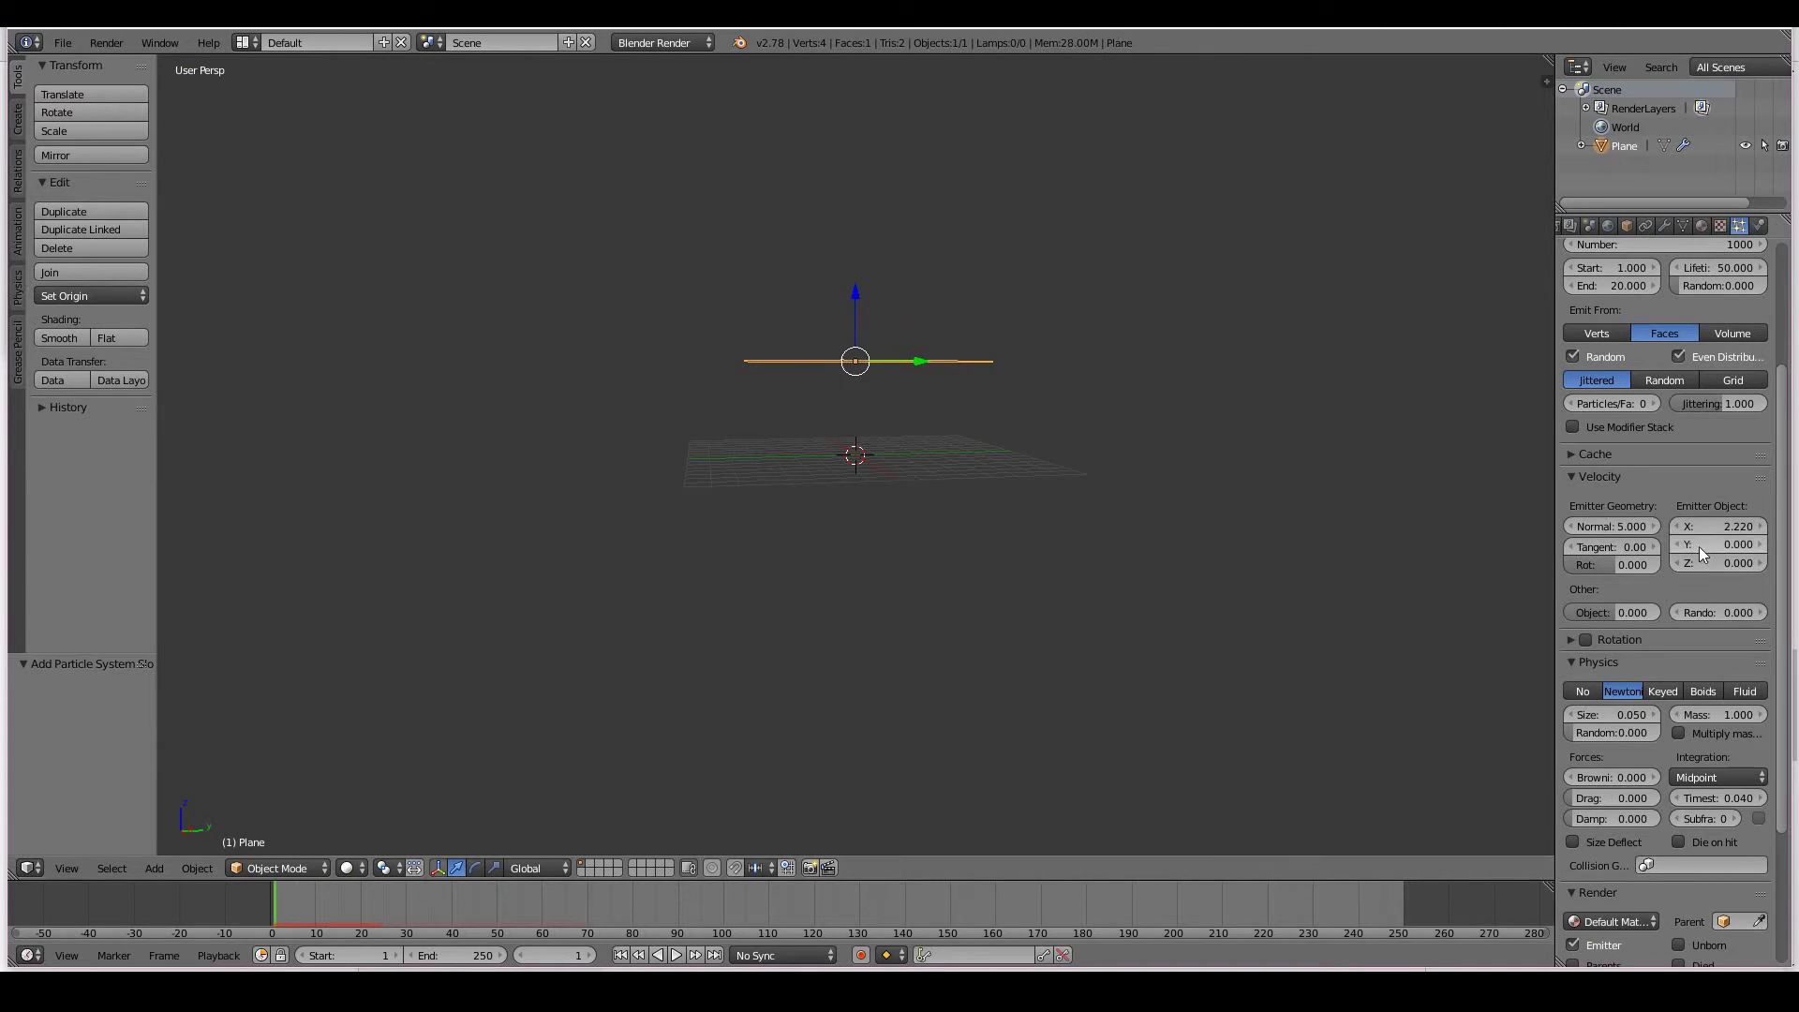
Set the emitter object's Y velocity to 5.1 and replay the emission from several angles.
left_click_drag(1700, 547, 997, 578)
key("alt+a")
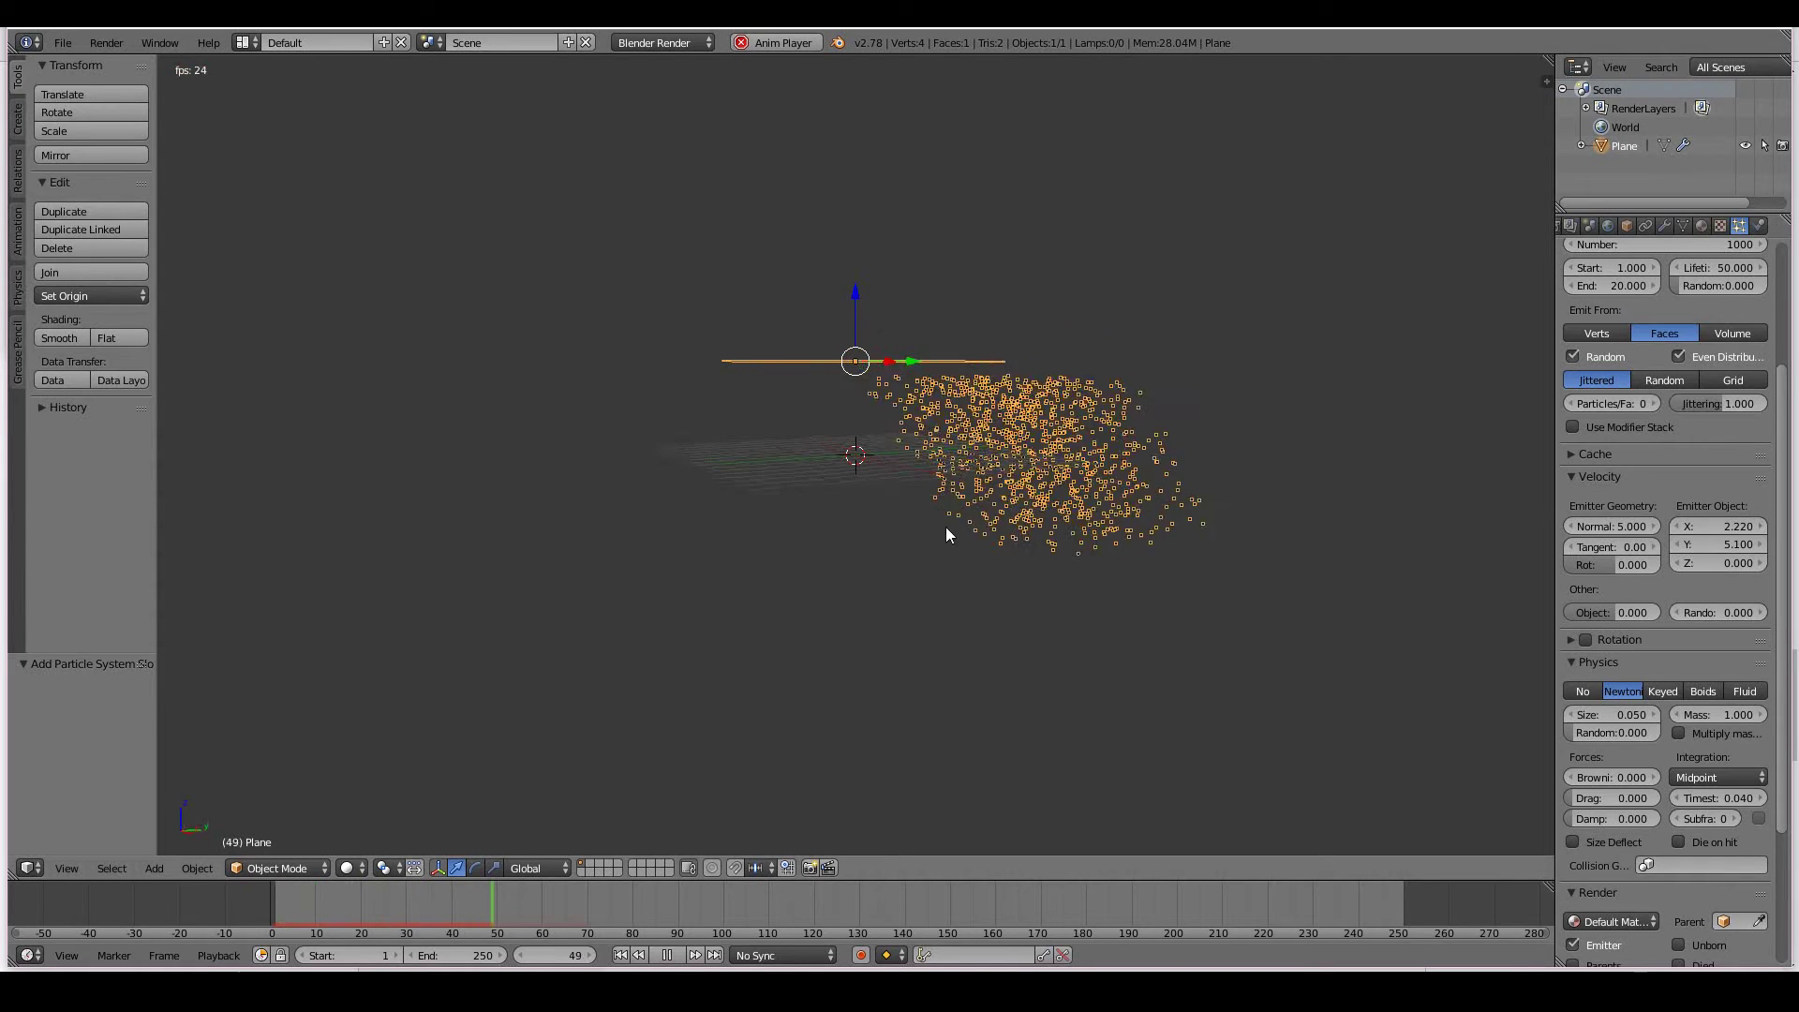
key("Escape")
key("alt+a")
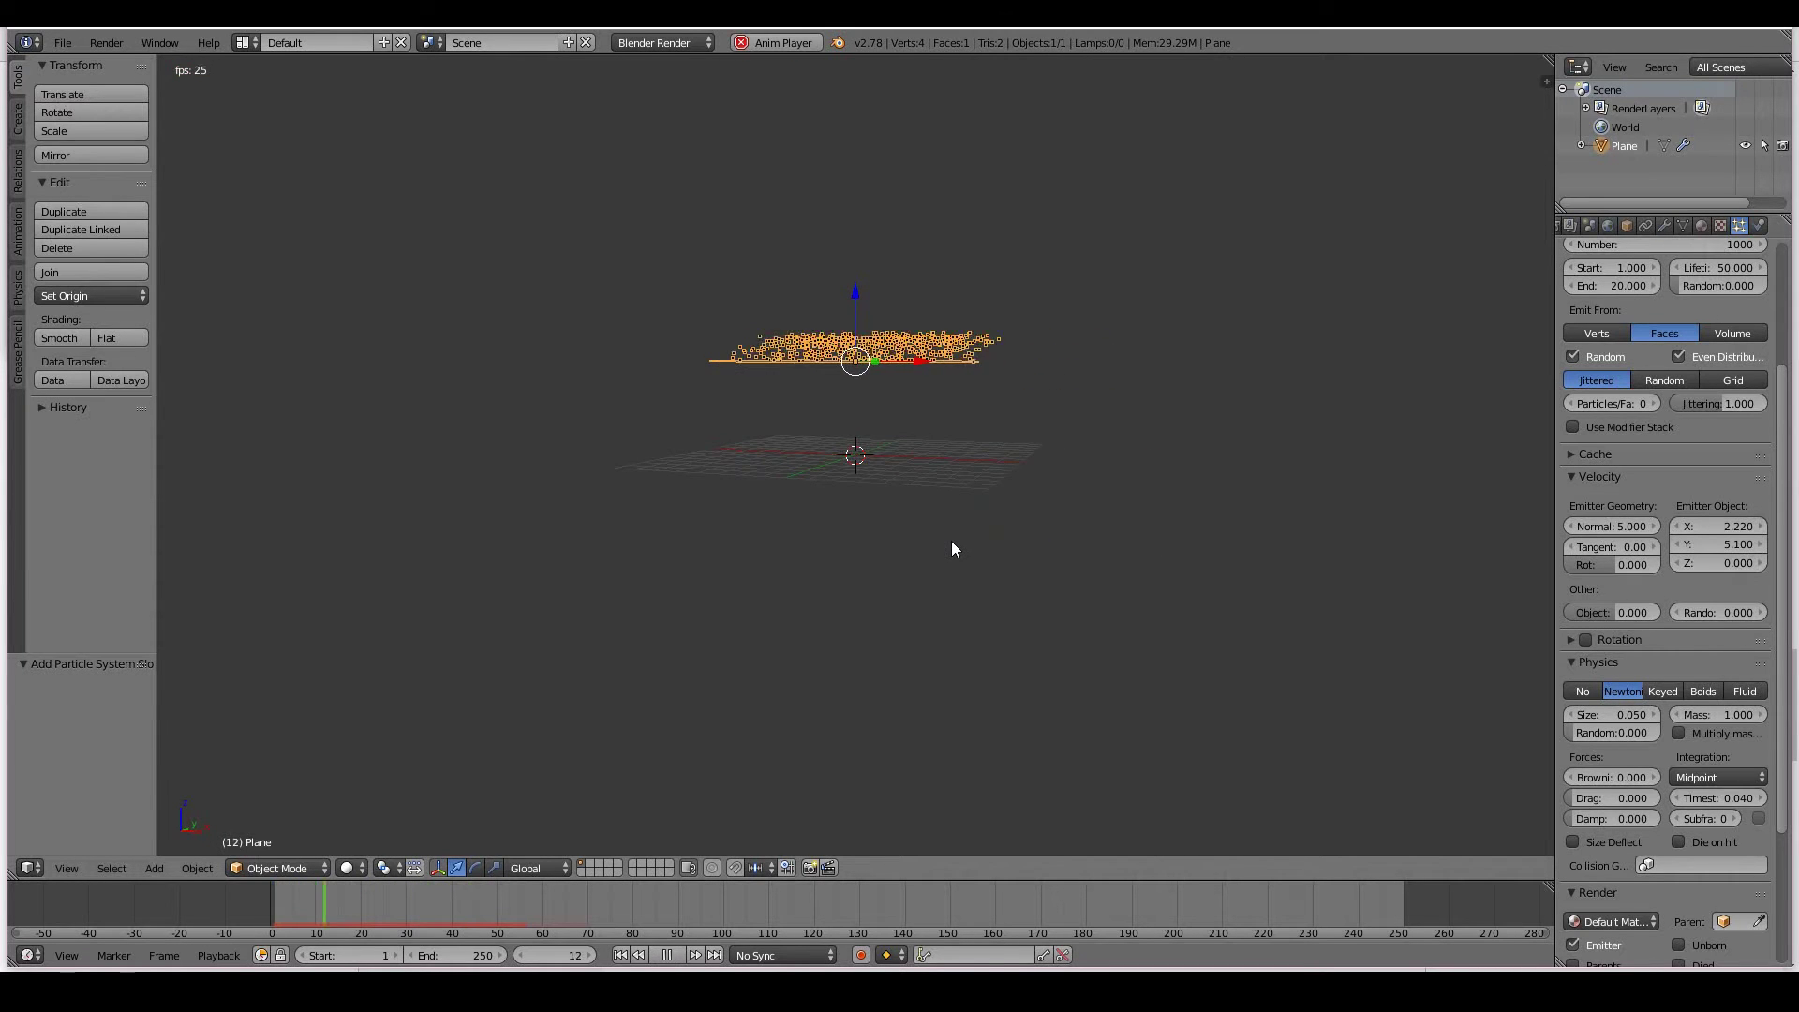
key("Escape")
middle_click_drag(883, 470, 780, 496)
key("alt+a")
key("Escape")
key("alt+a")
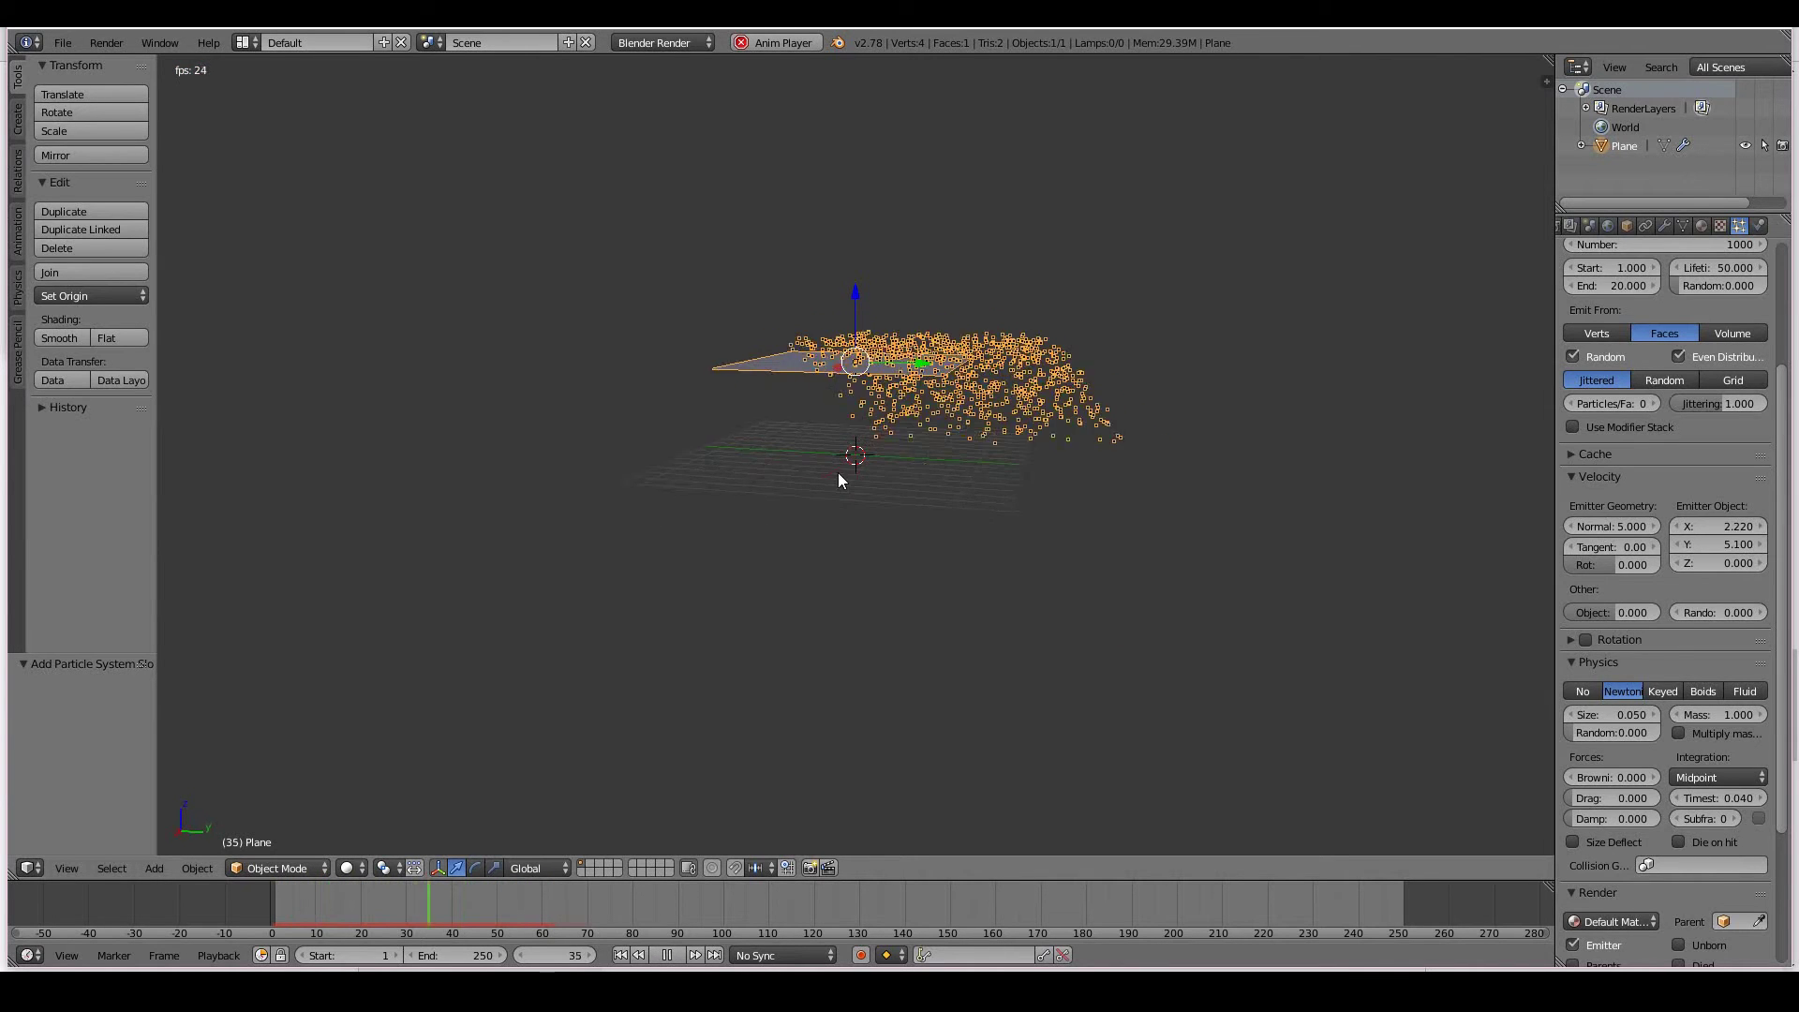
key("Escape")
Bring the particle physics settings into view and replay the emission to examine the particles' motion.
scroll(1634, 577, "down", 3)
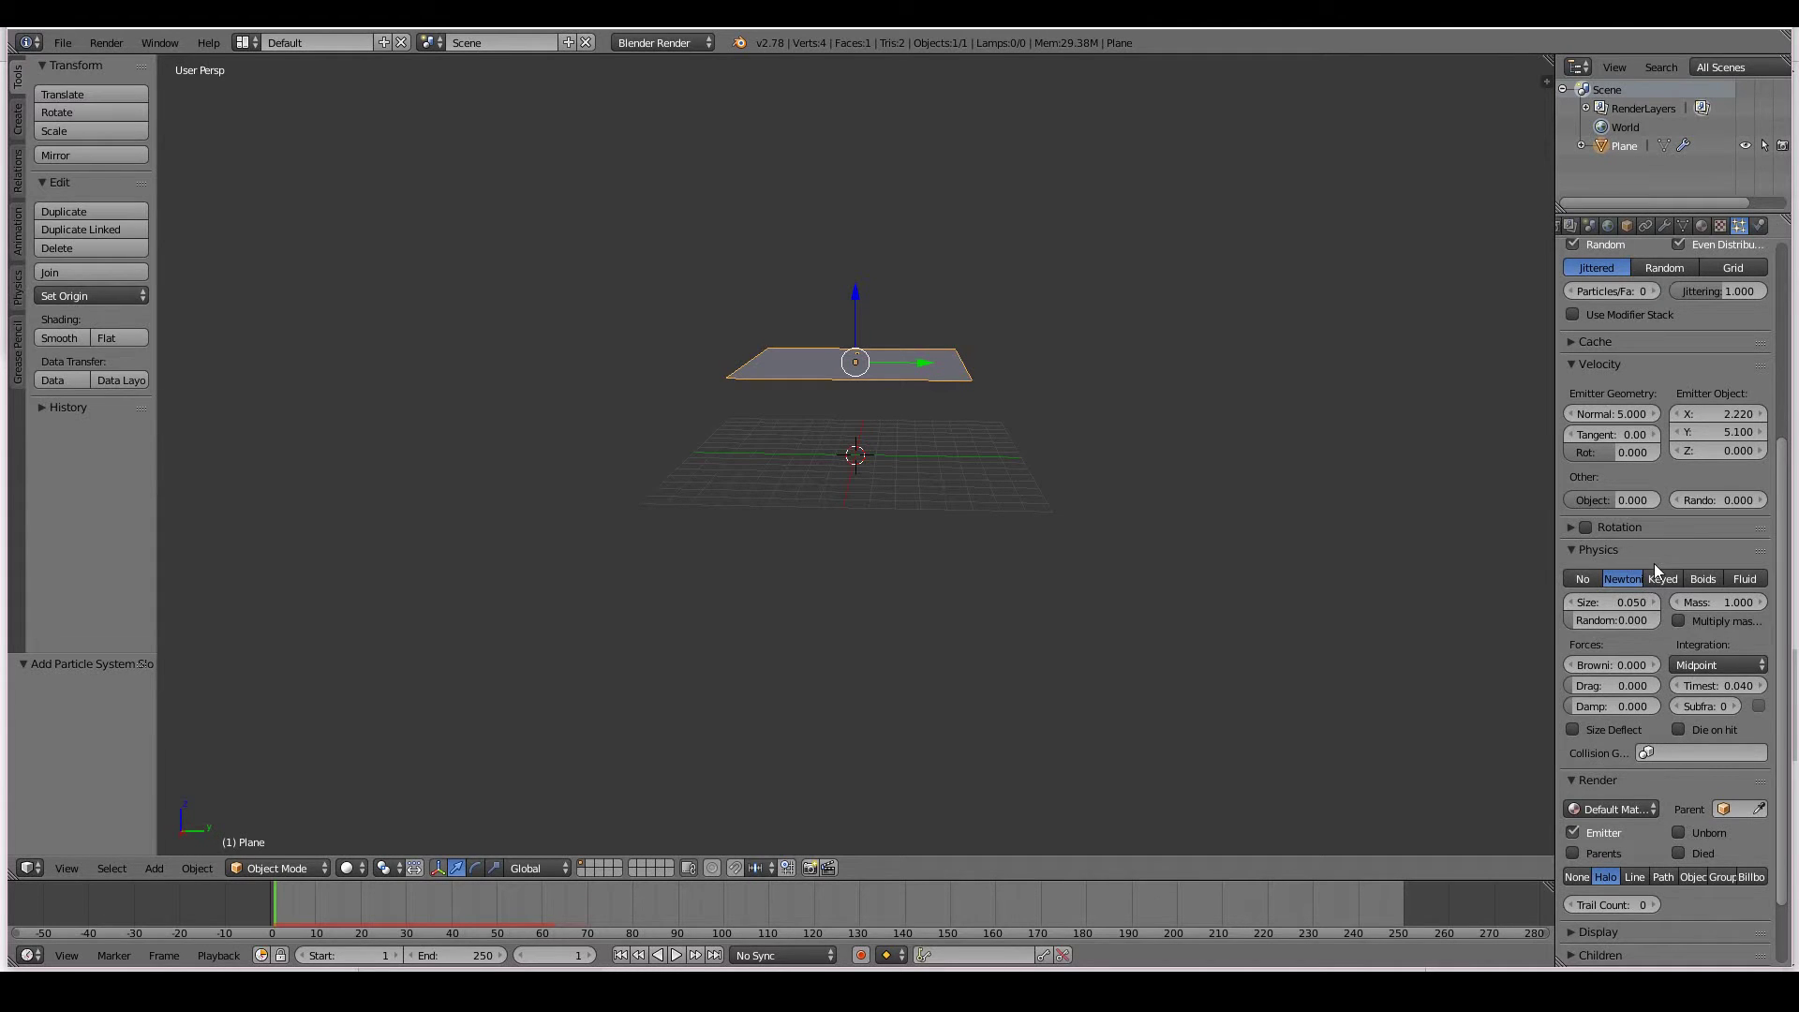
key("alt+a")
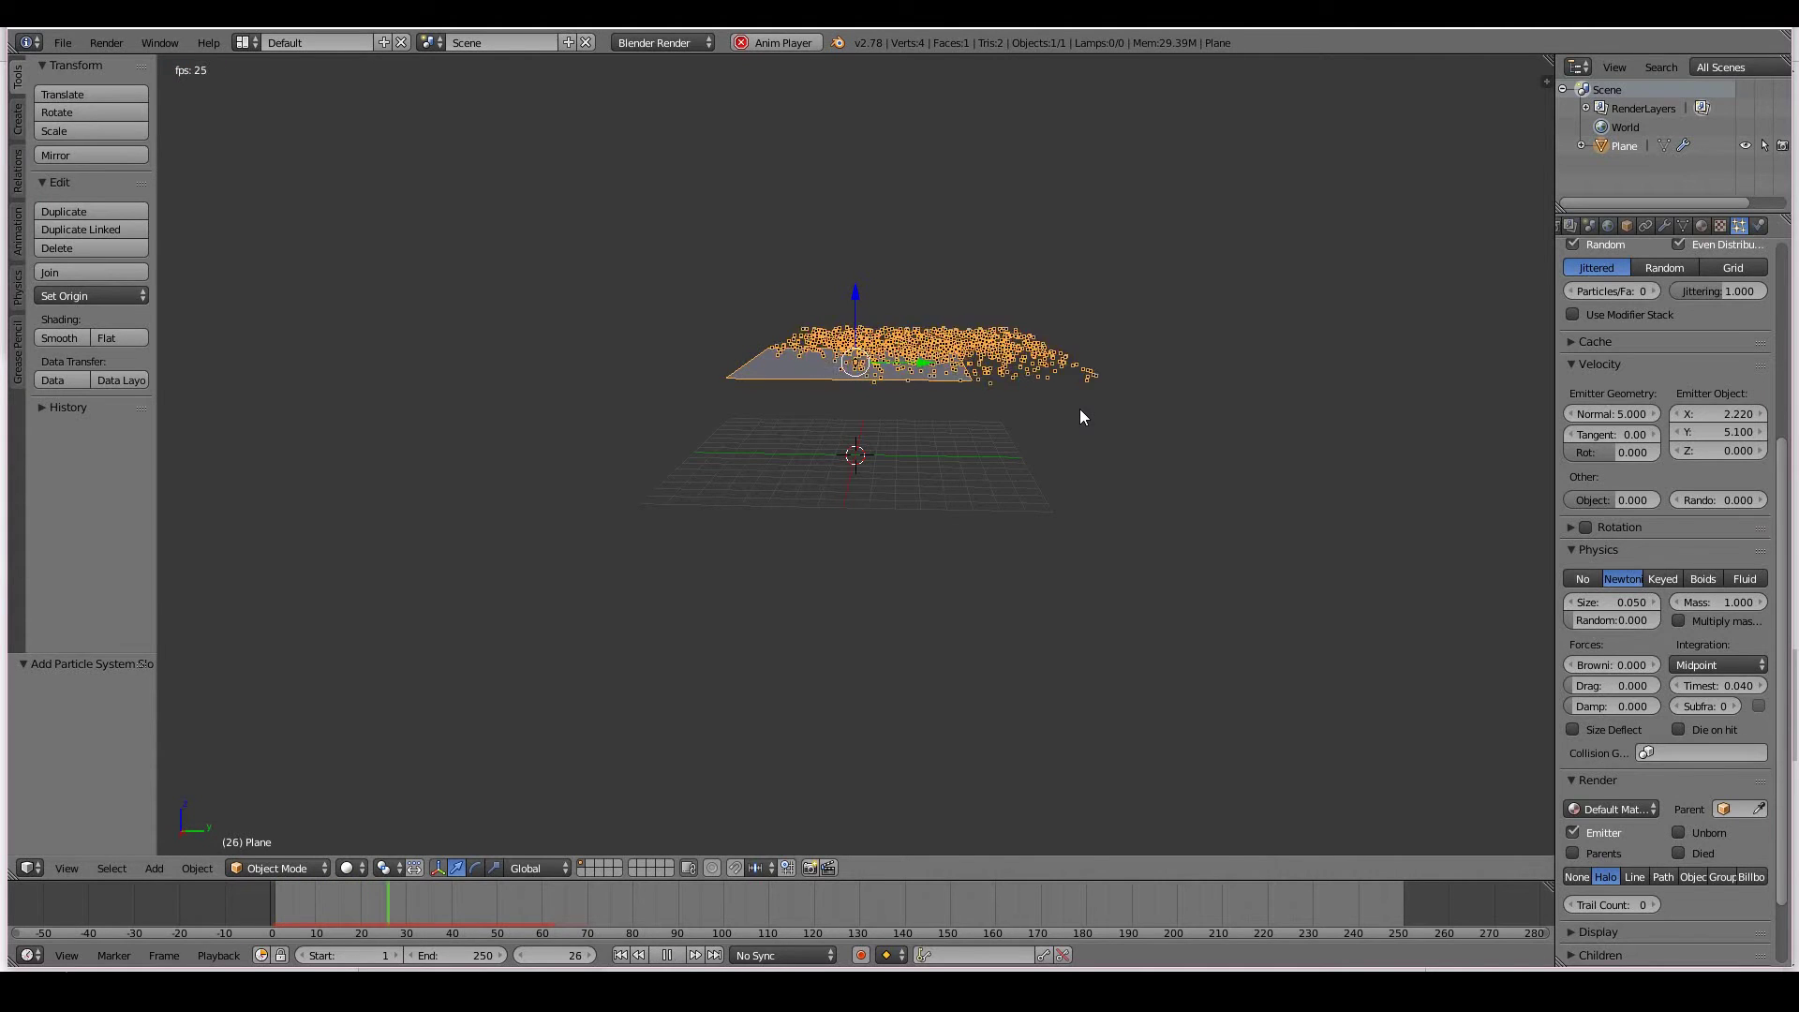
key("Escape")
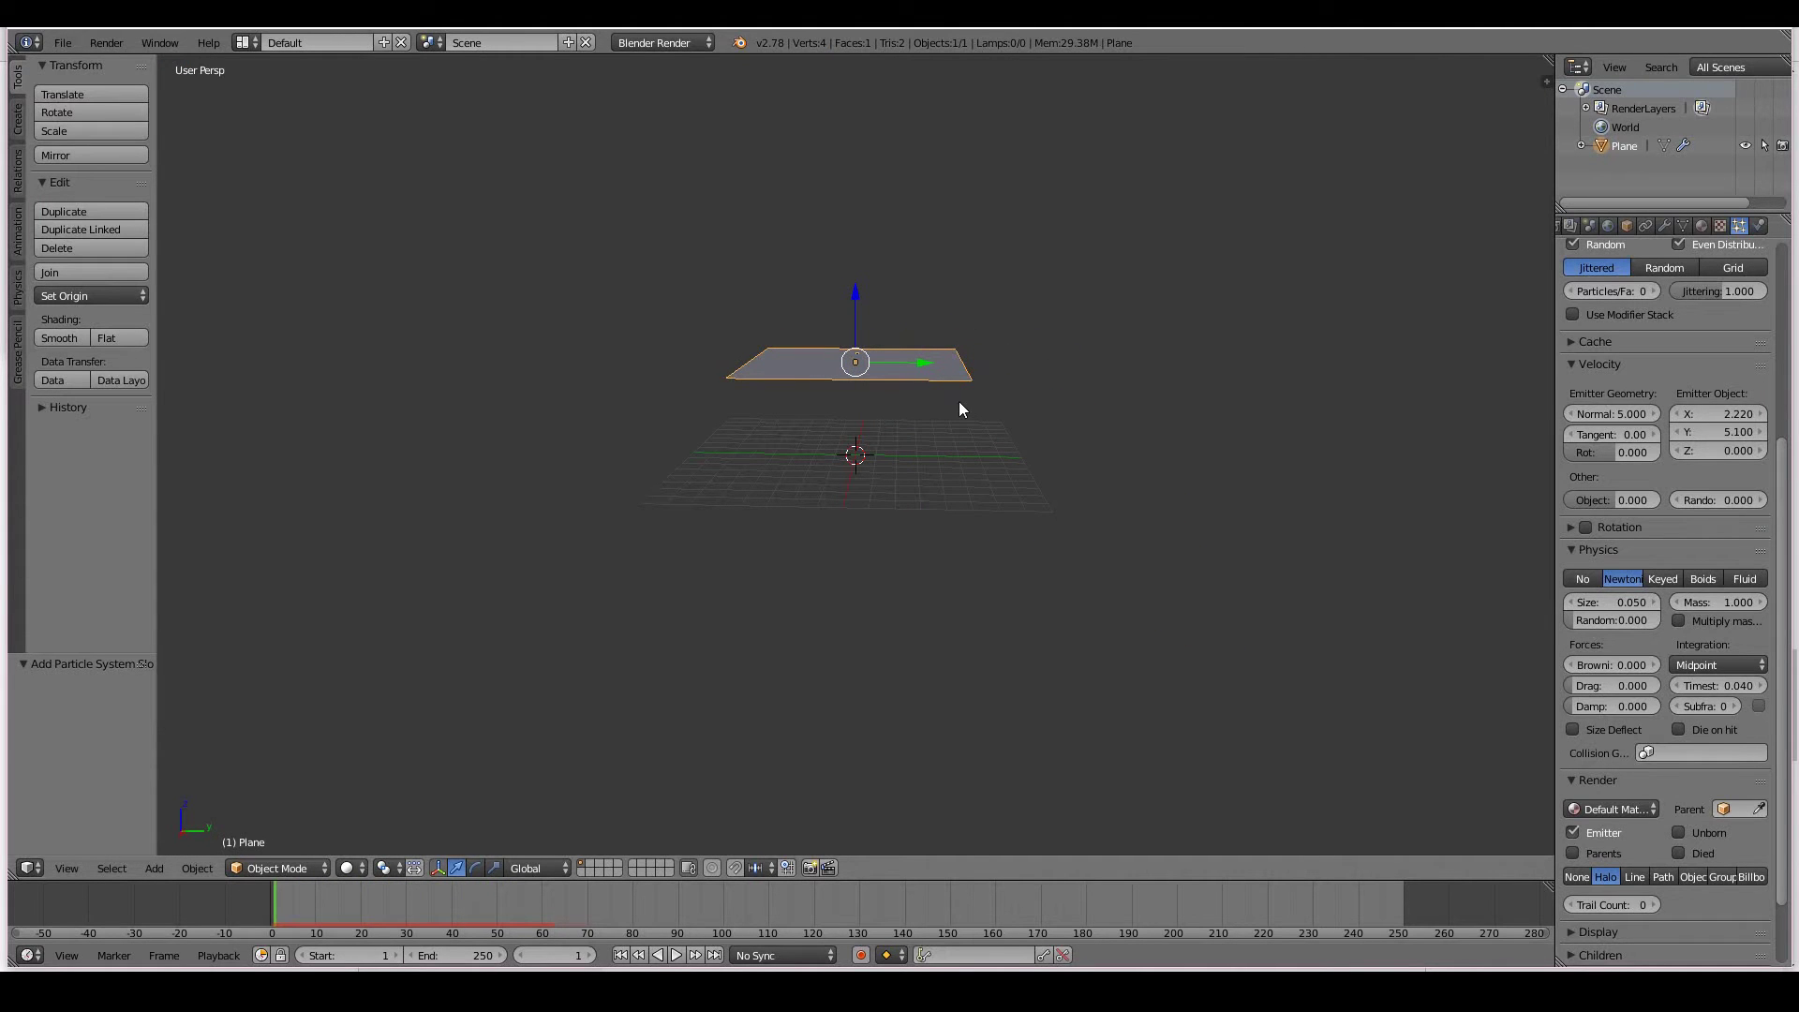
key("alt+a")
key("Escape")
key("alt+a")
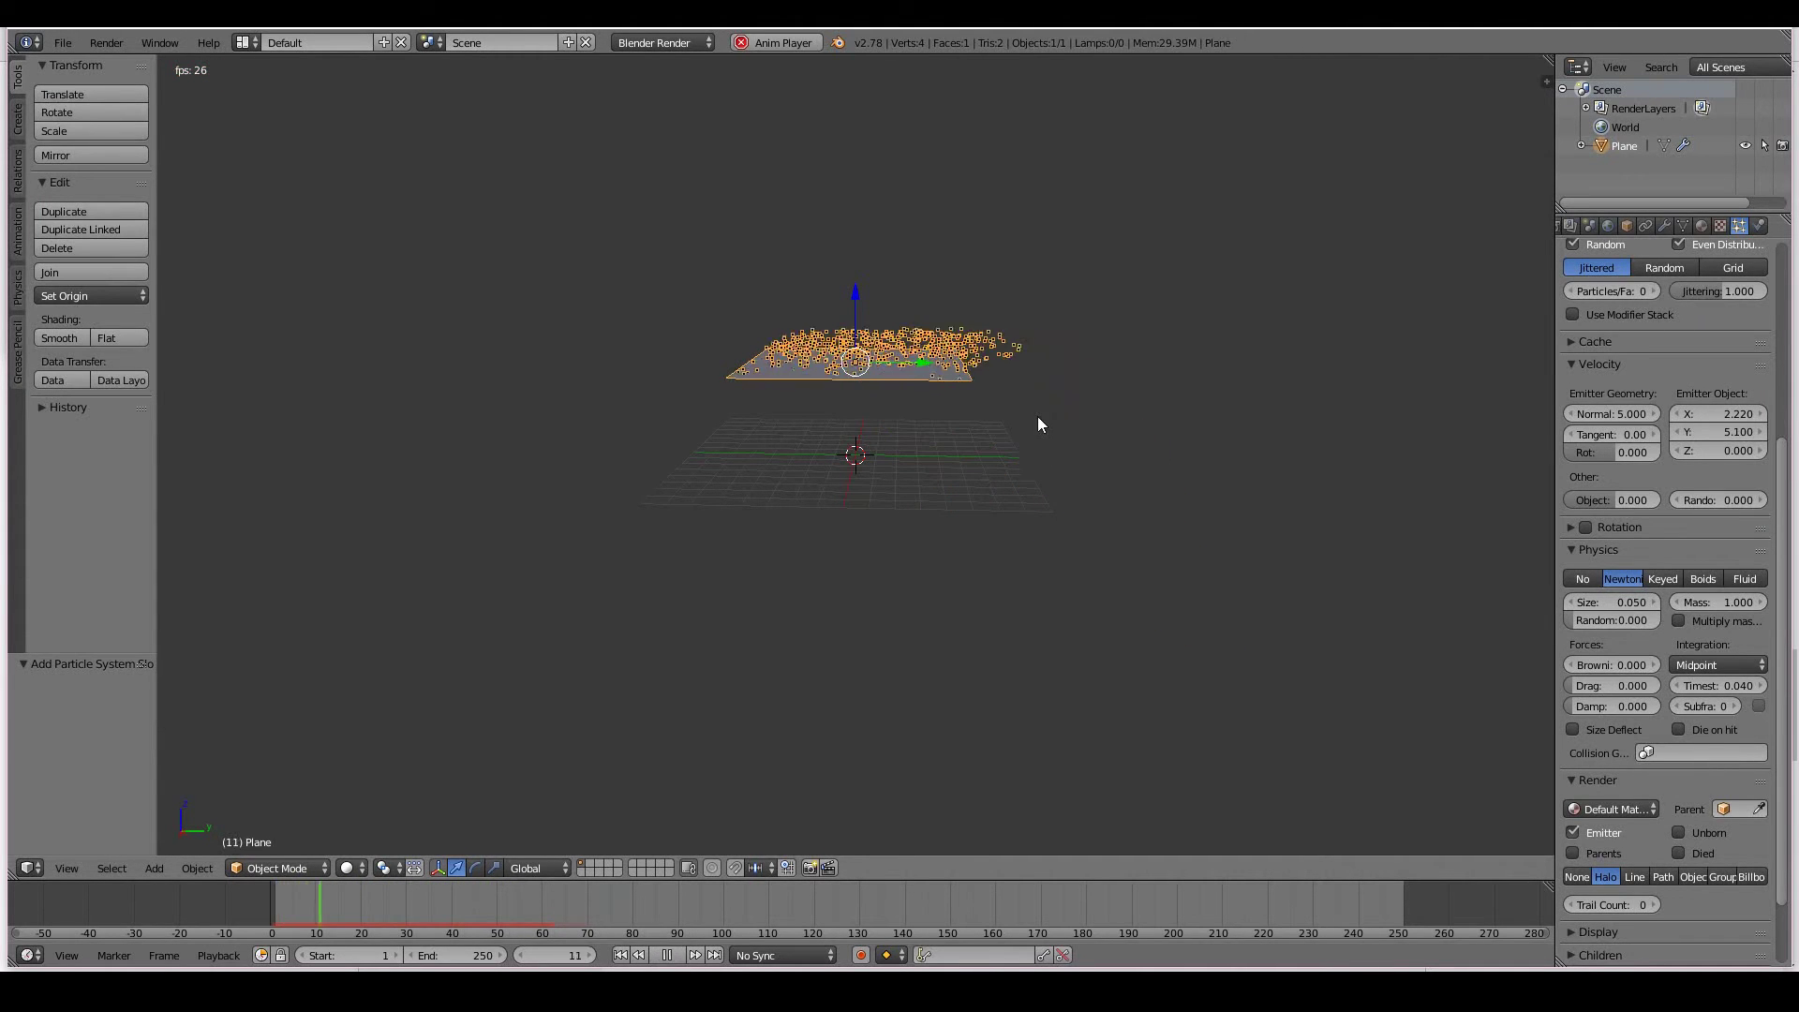
key("Escape")
Go to frame 40 and set the particle size to 1 in the physics settings.
left_click(452, 895)
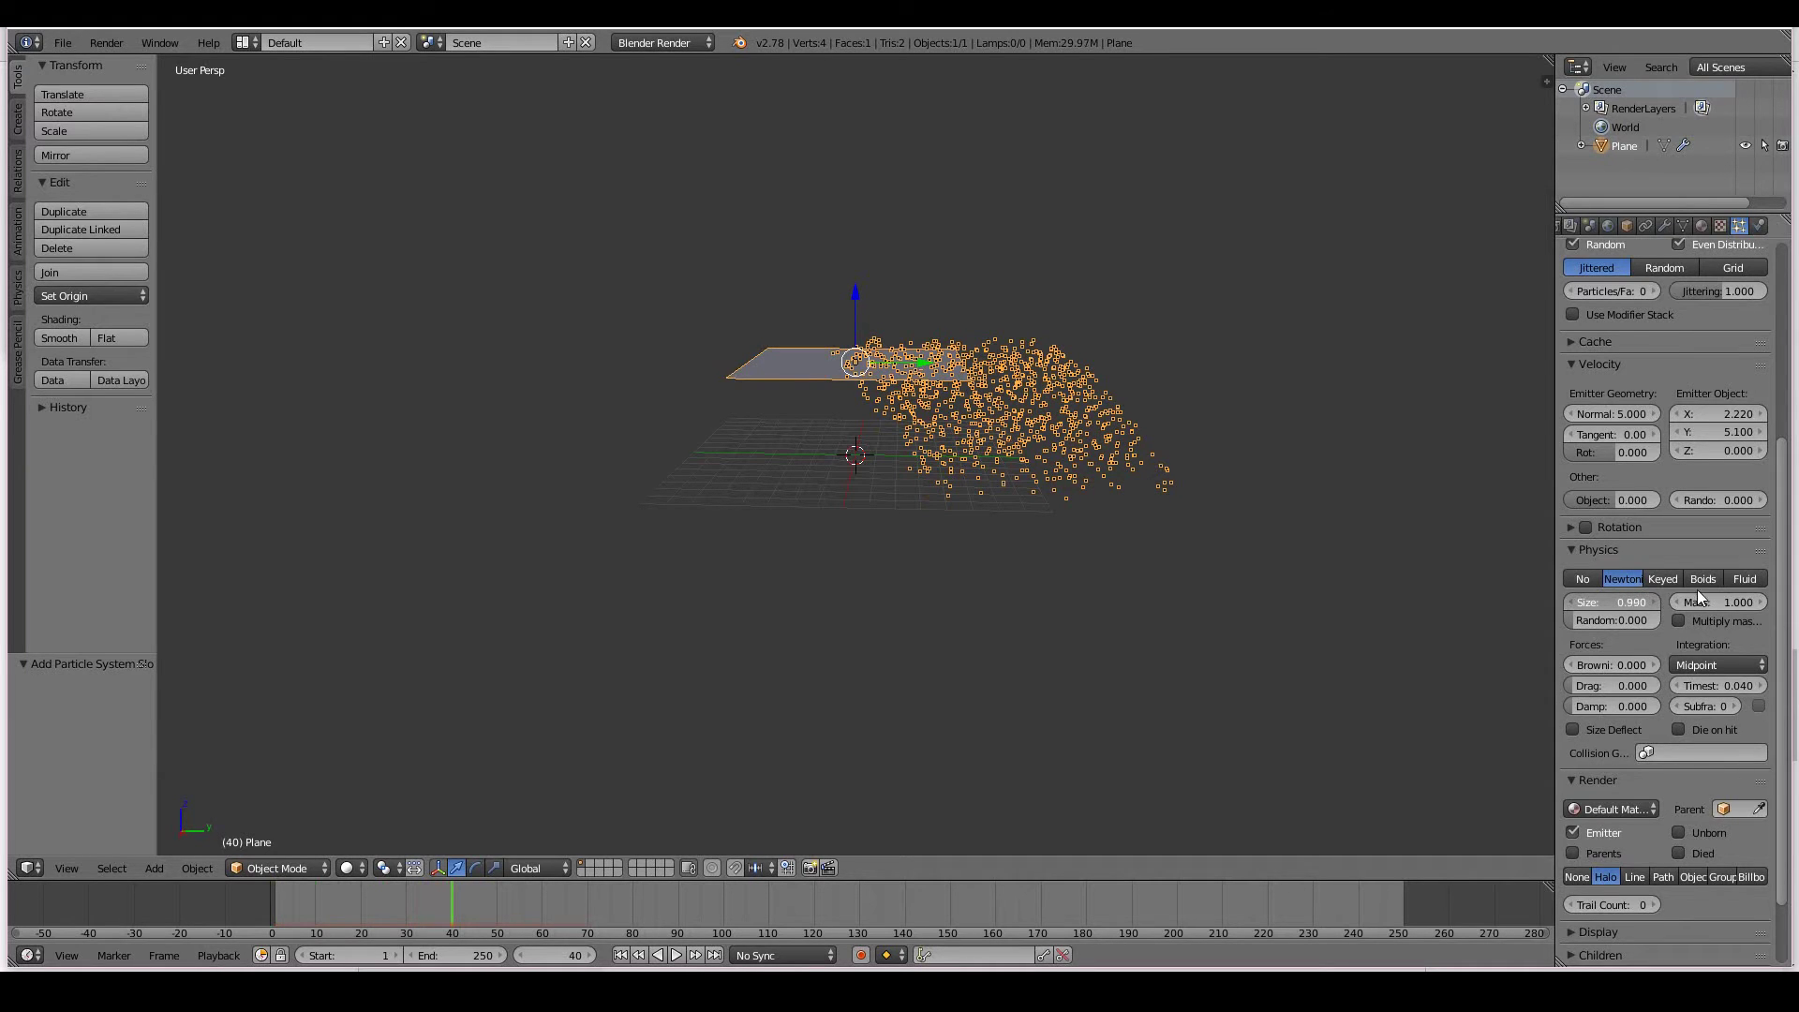
left_click_drag(1701, 596, 1714, 596)
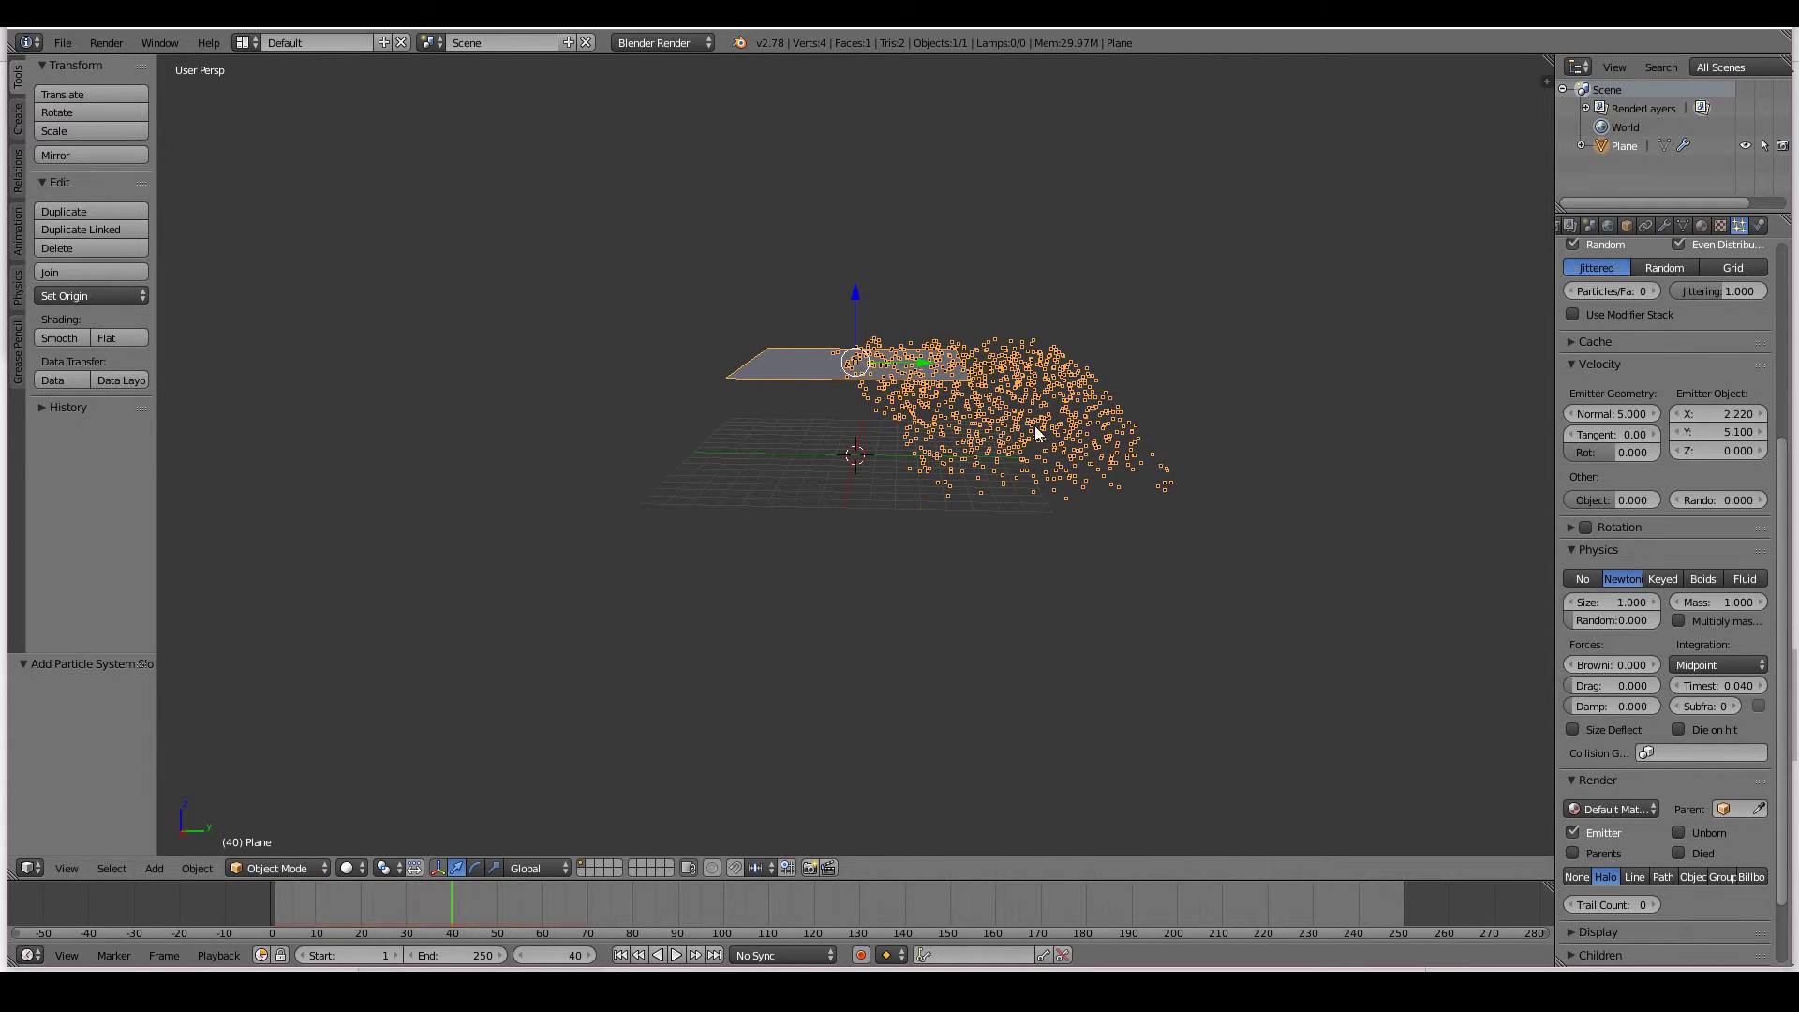
middle_click_drag(1036, 433, 823, 443)
Set the Brownian force to 0.43 and play the animation from the first frame.
scroll(823, 444, "down", 3)
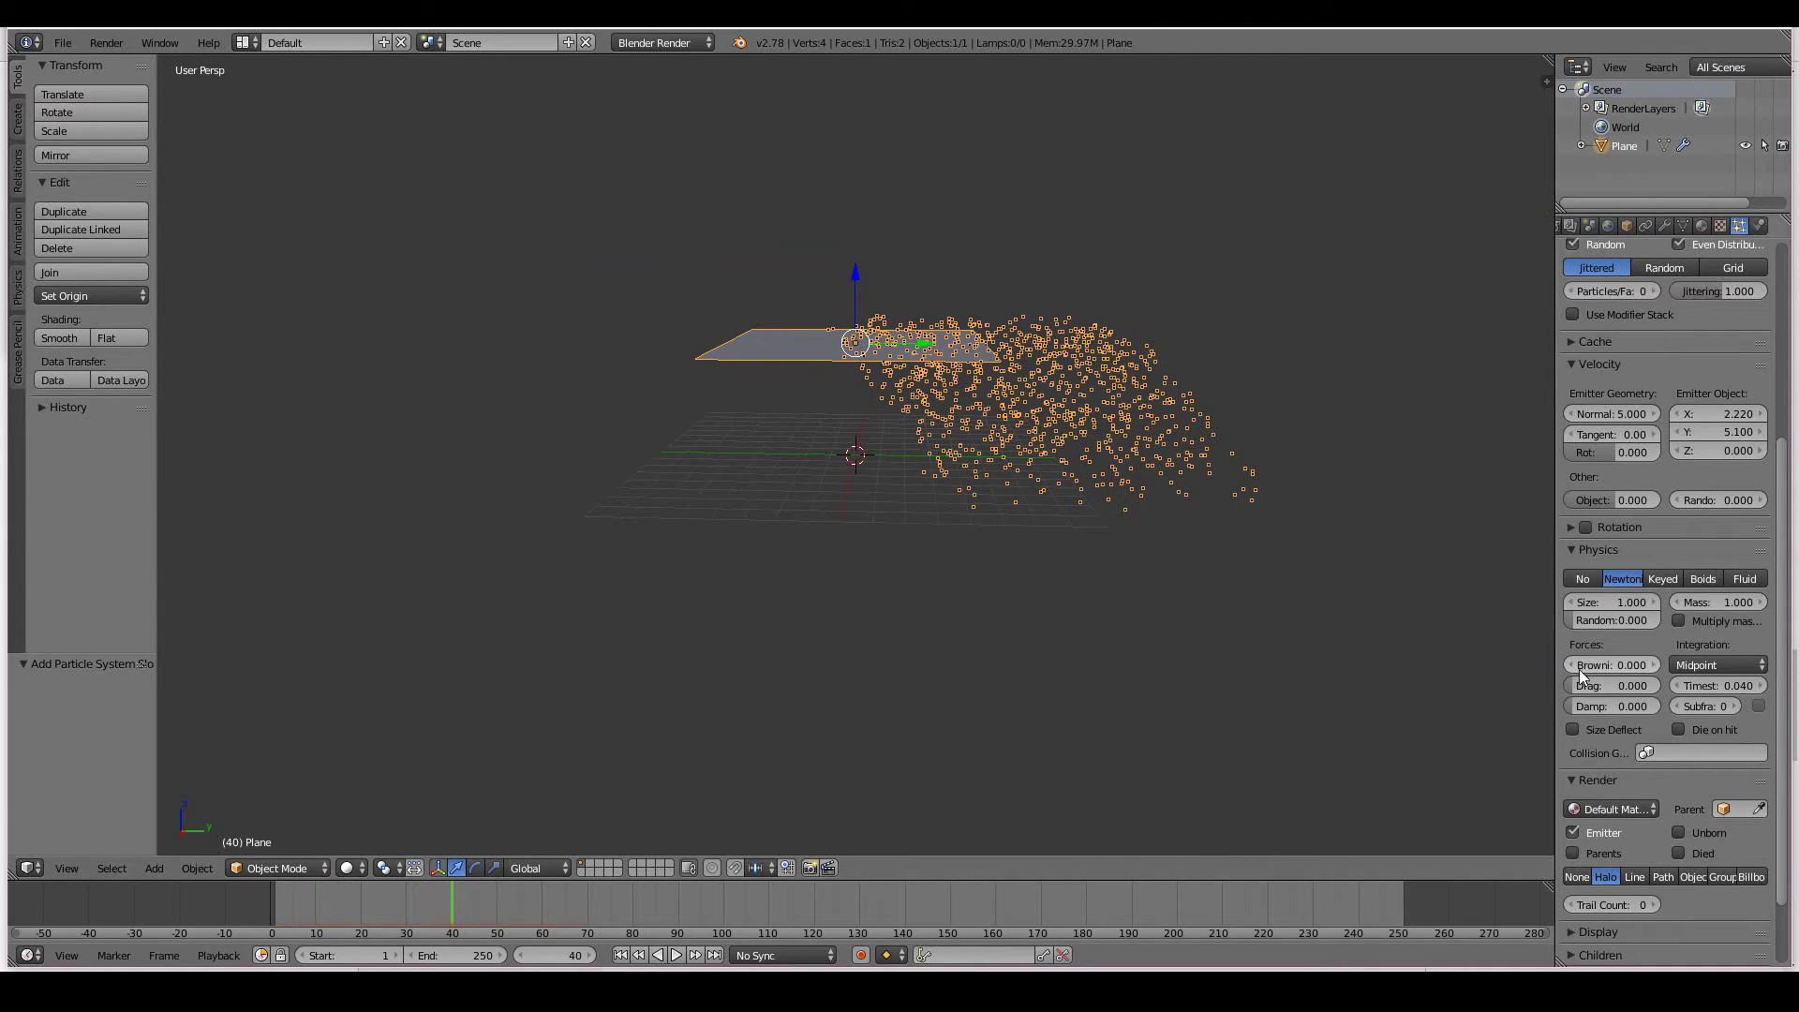
left_click(1655, 664)
key("shift+Left")
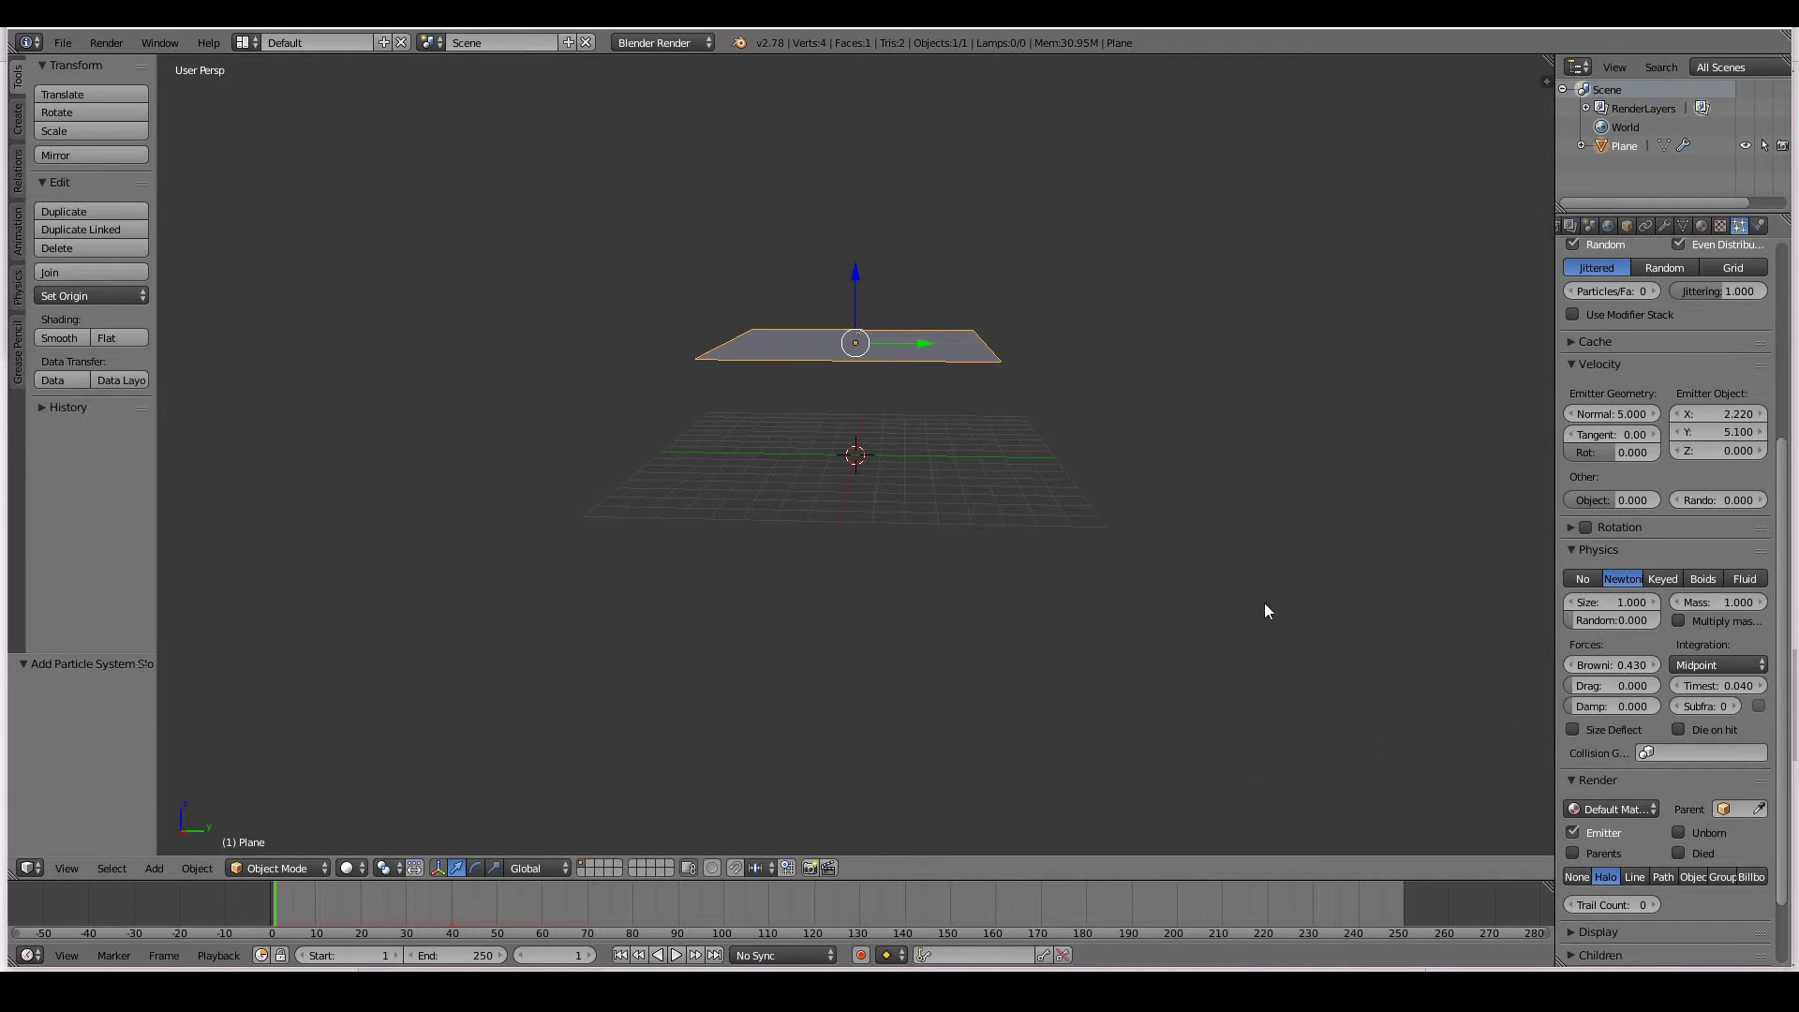
key("alt+a")
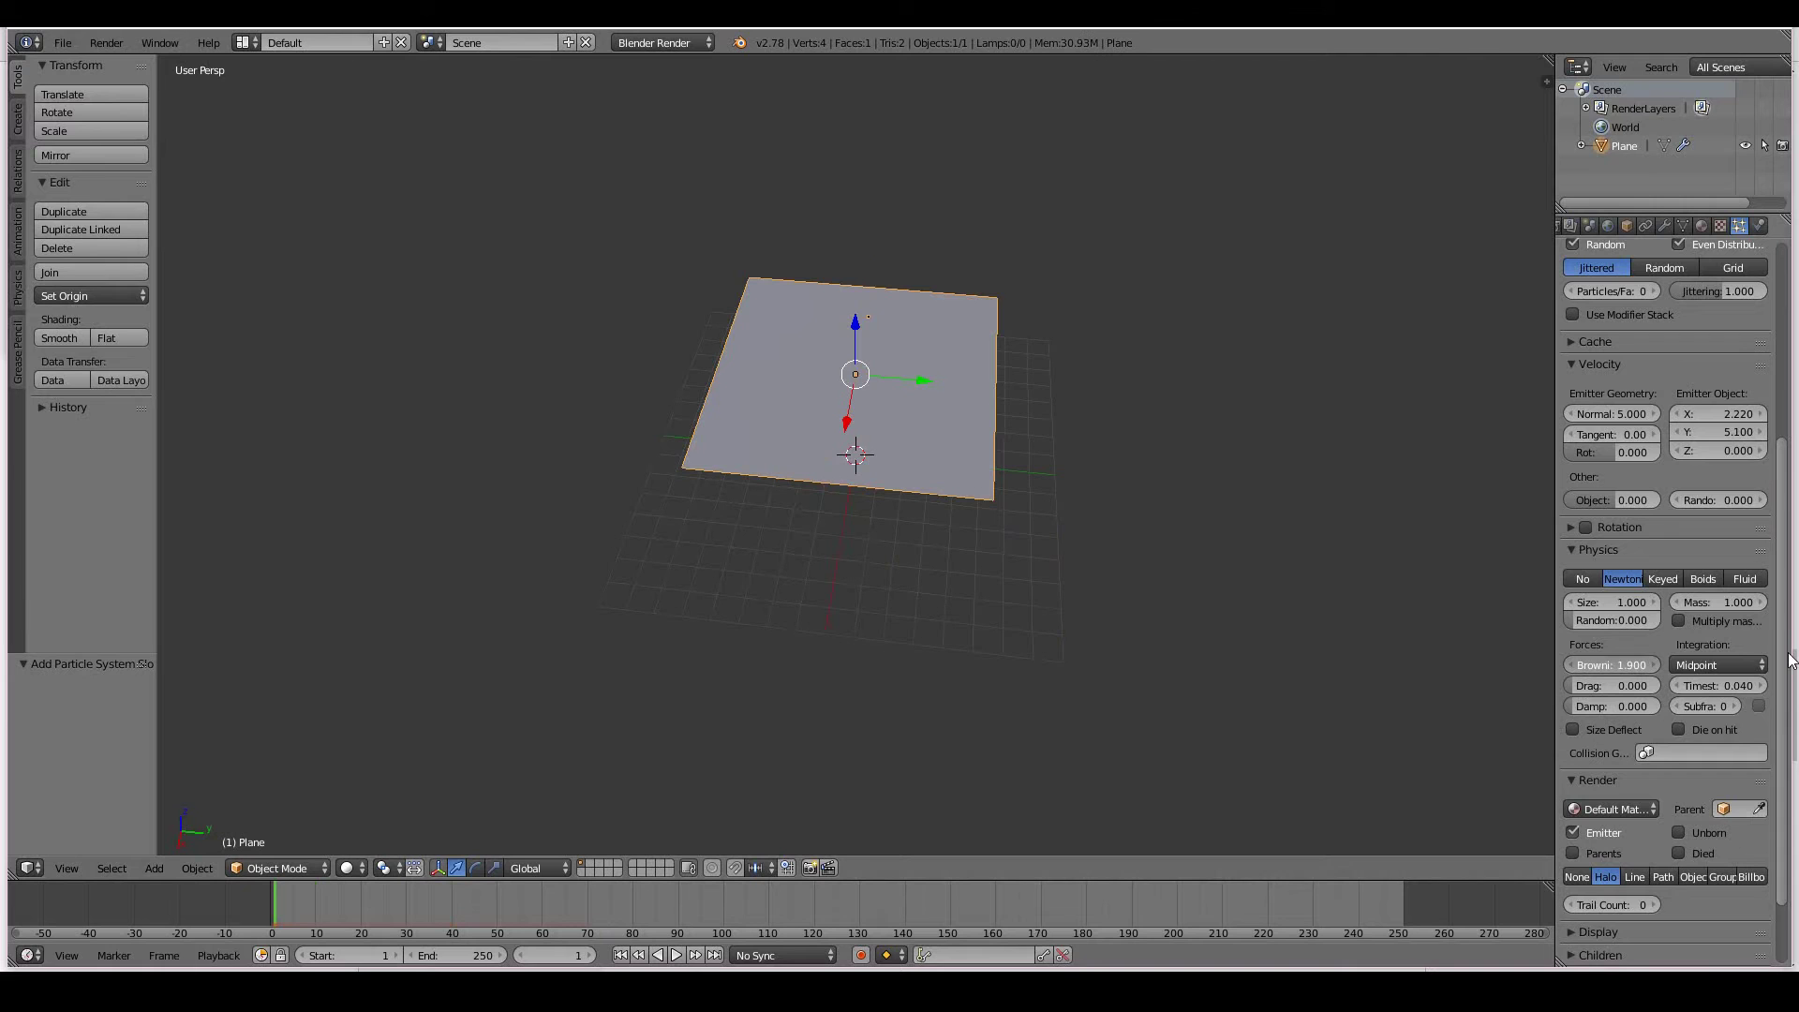
Set the Brownian force to 2.33 and replay the emission from the side.
middle_click_drag(1045, 594, 1177, 548)
key("alt+a")
key("Escape")
key("alt+a")
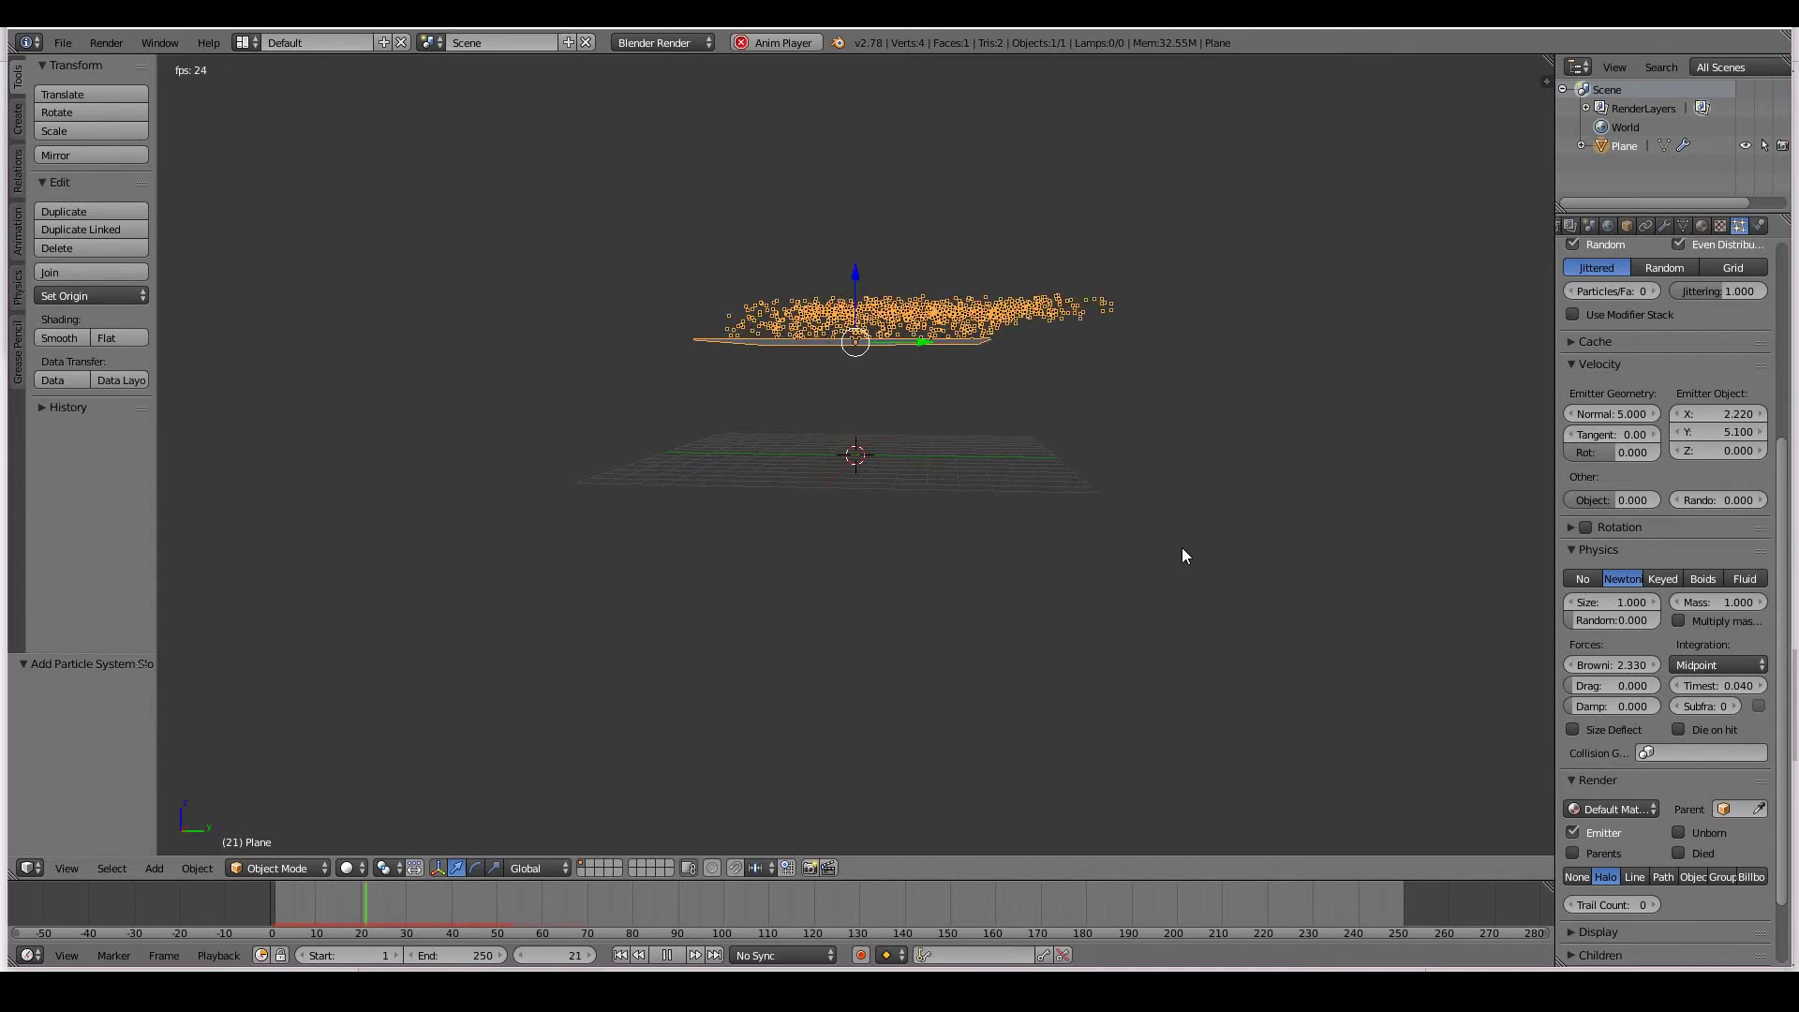
key("Escape")
key("alt+a")
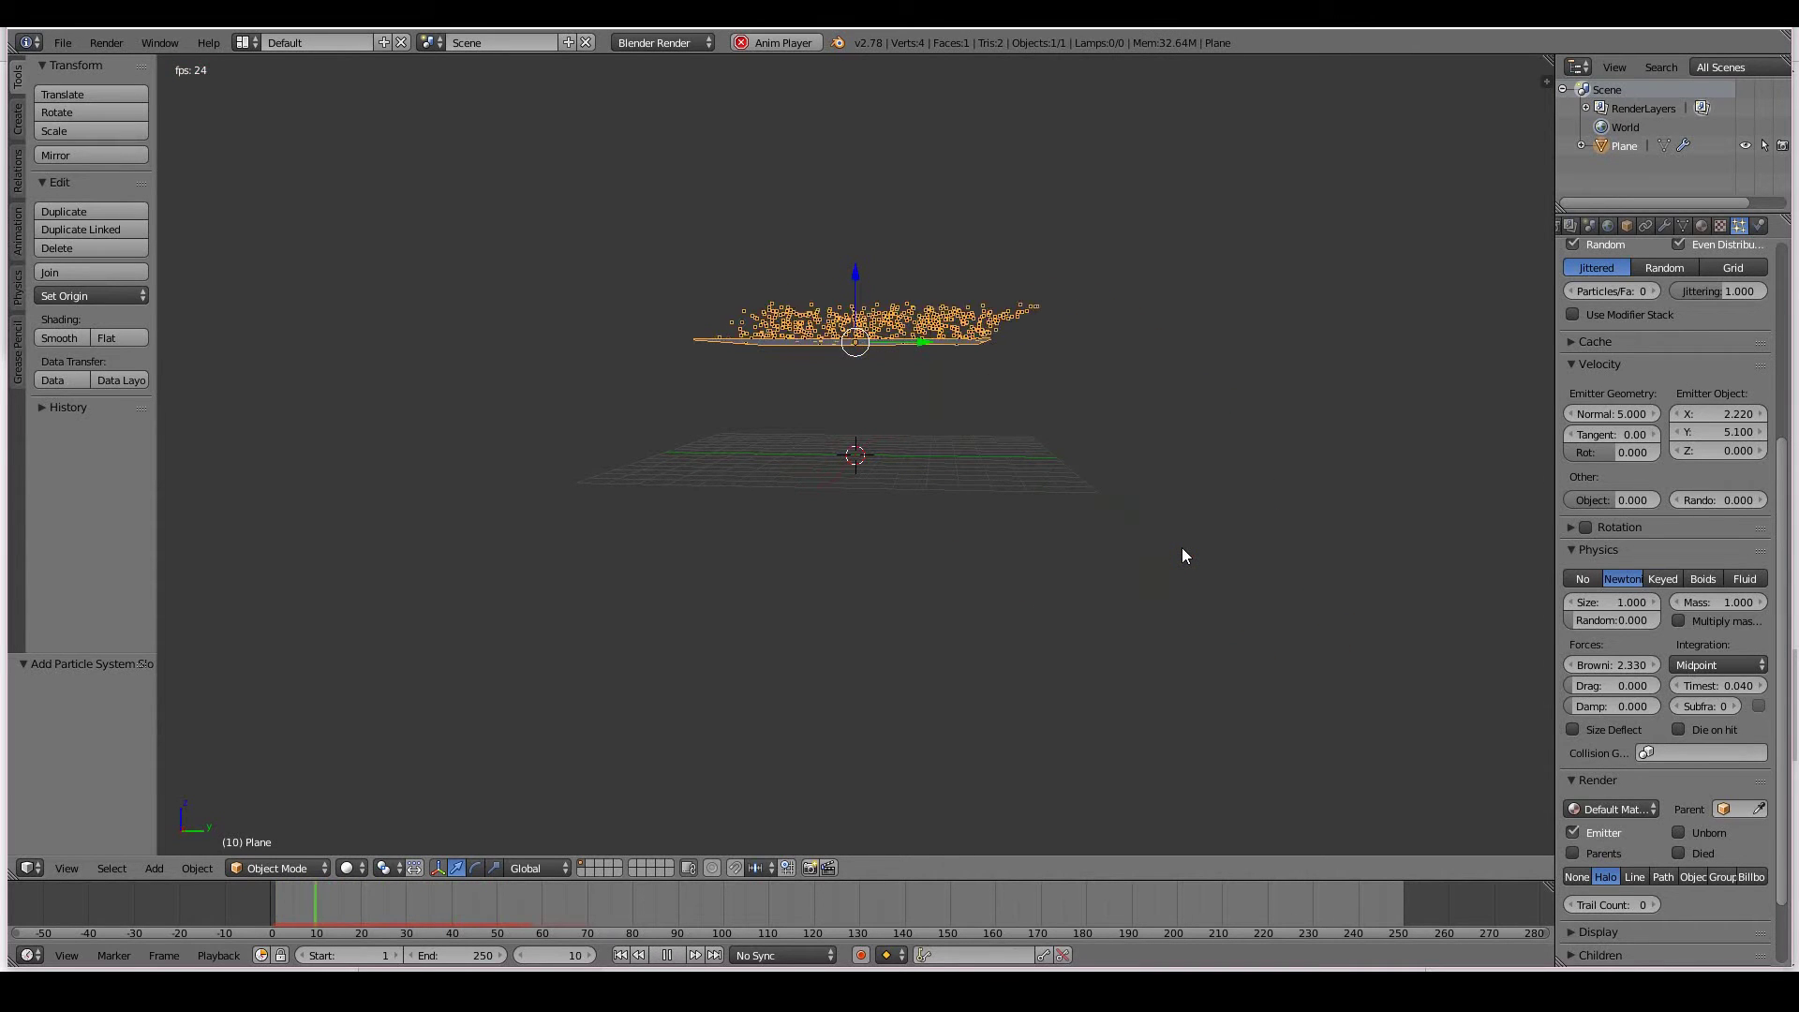
key("Escape")
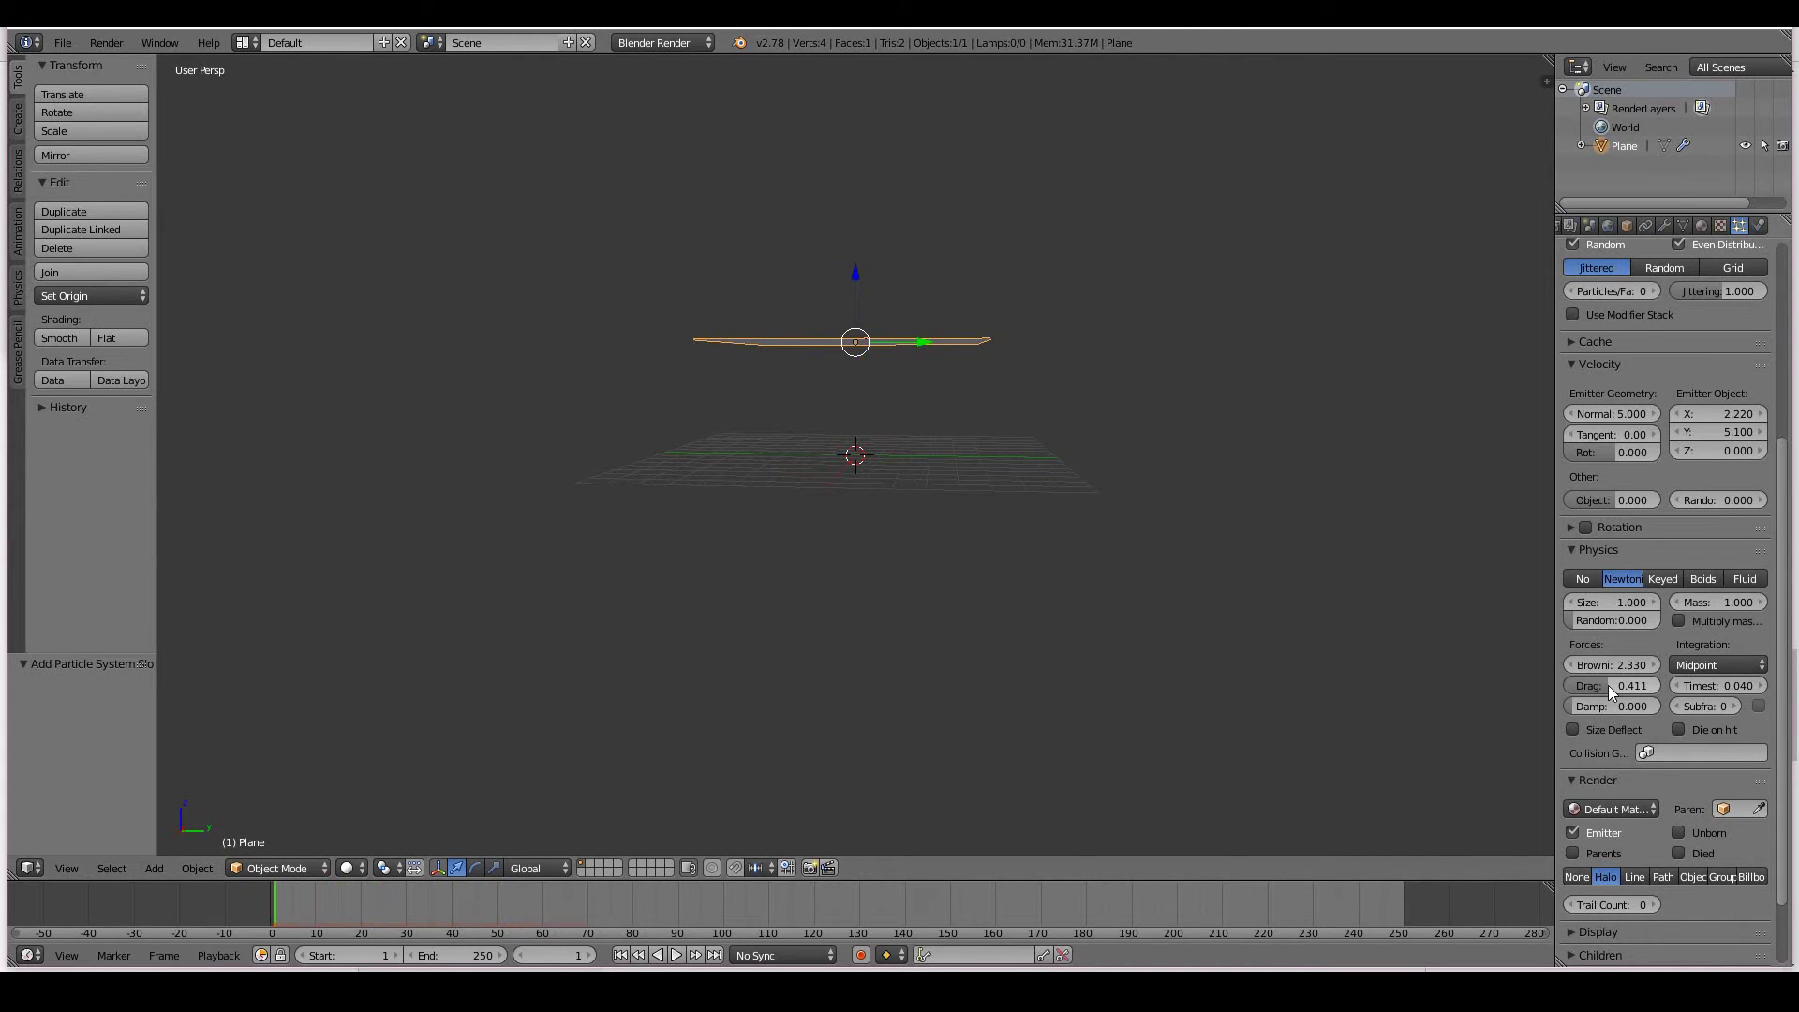
Set the particle drag force to 0.411 and preview the emission.
key("alt+a")
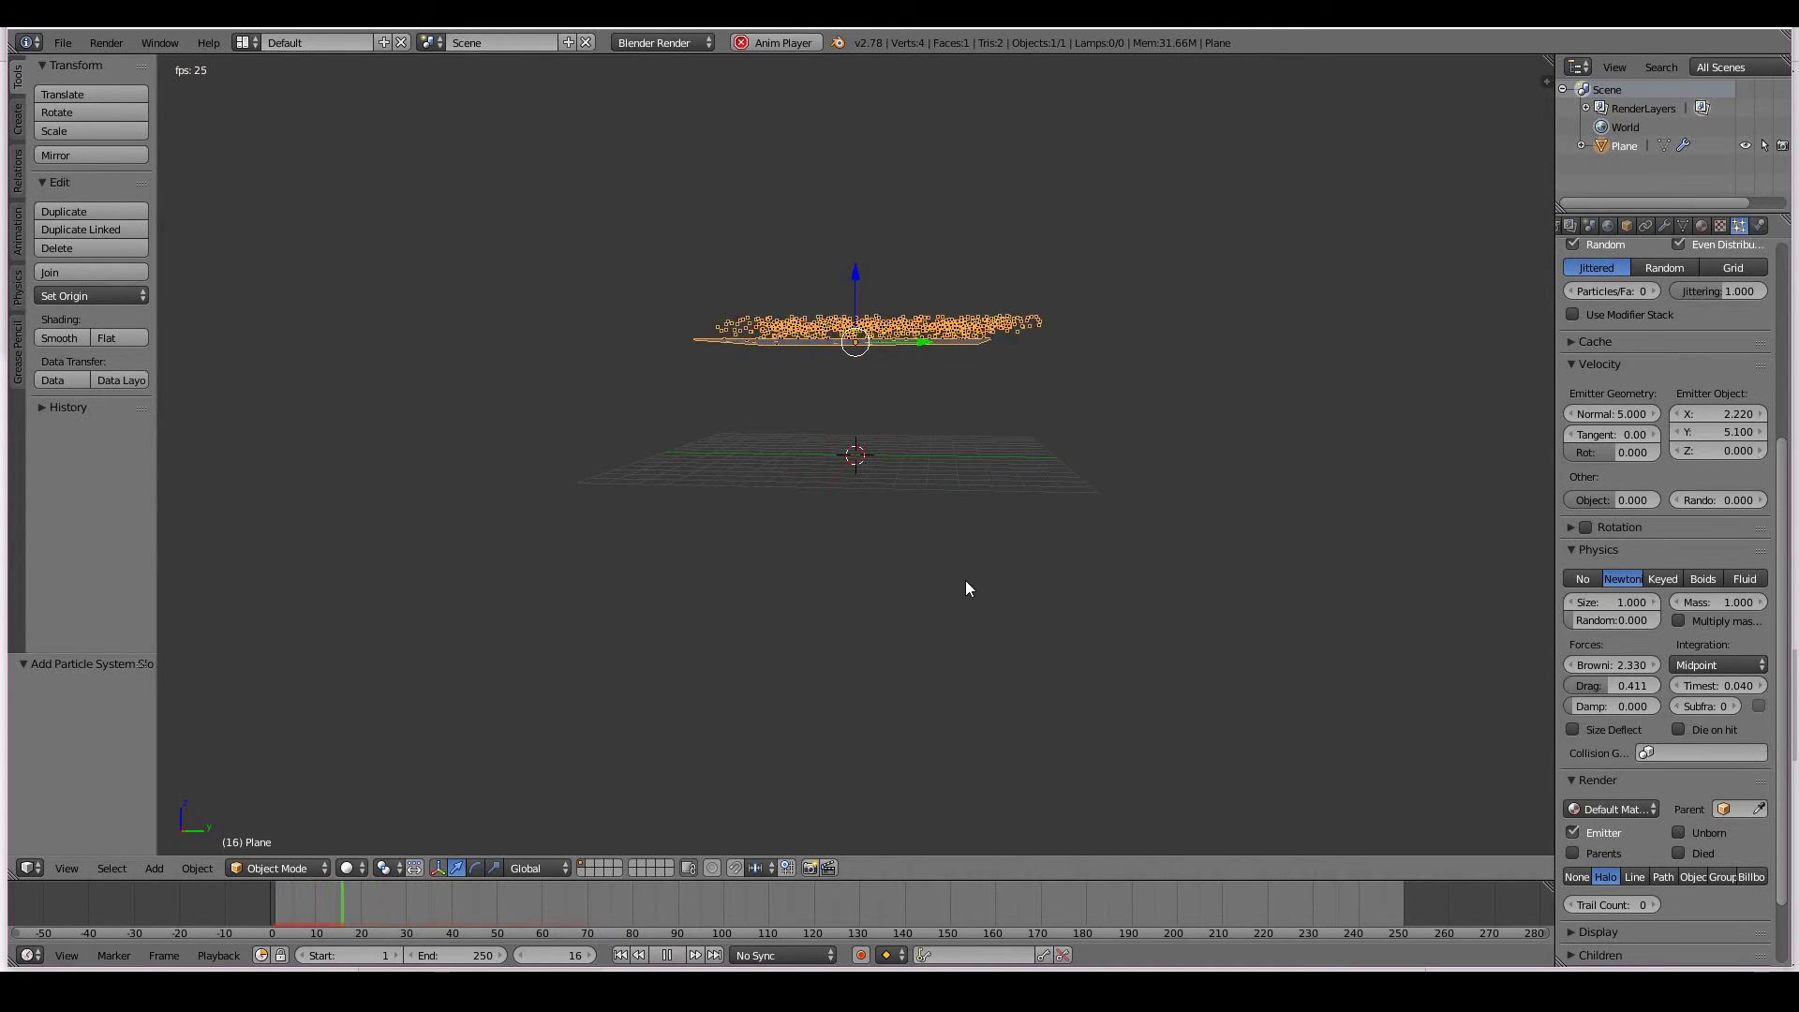
key("Escape")
Expand the particle system's field weights, and display the scene's gravity settings.
scroll(1576, 677, "down", 6)
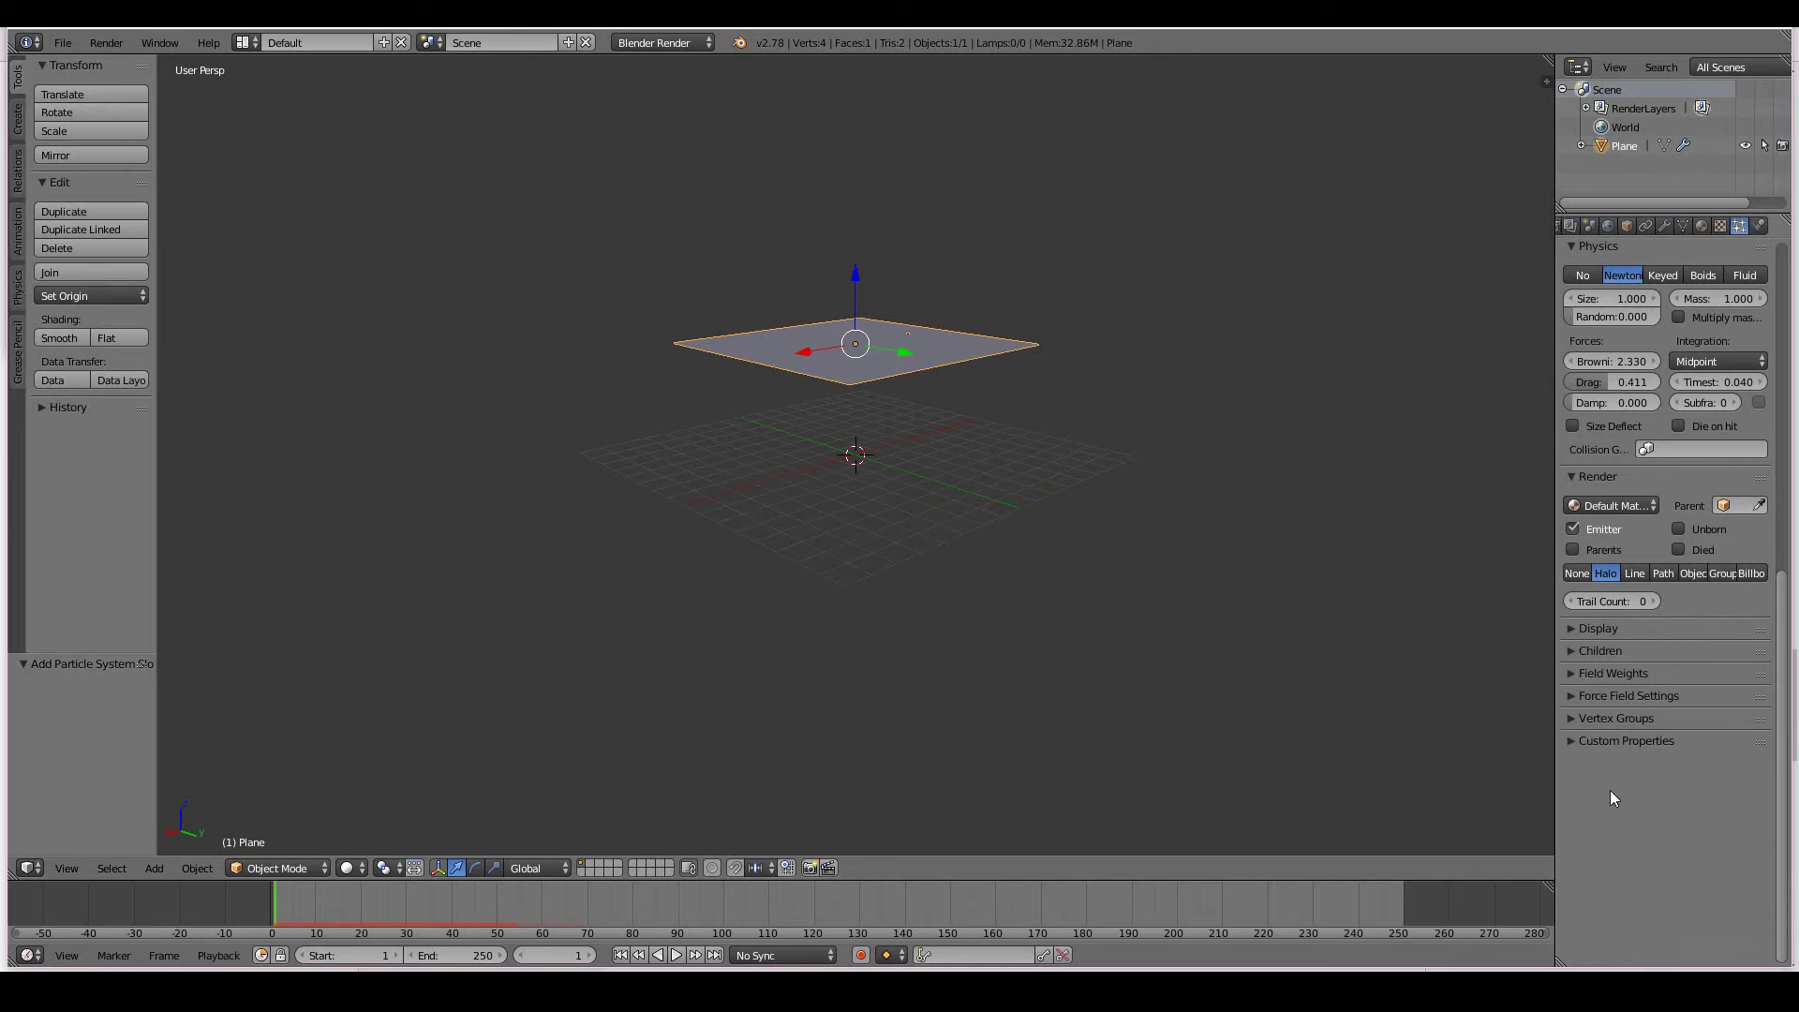
left_click(1576, 673)
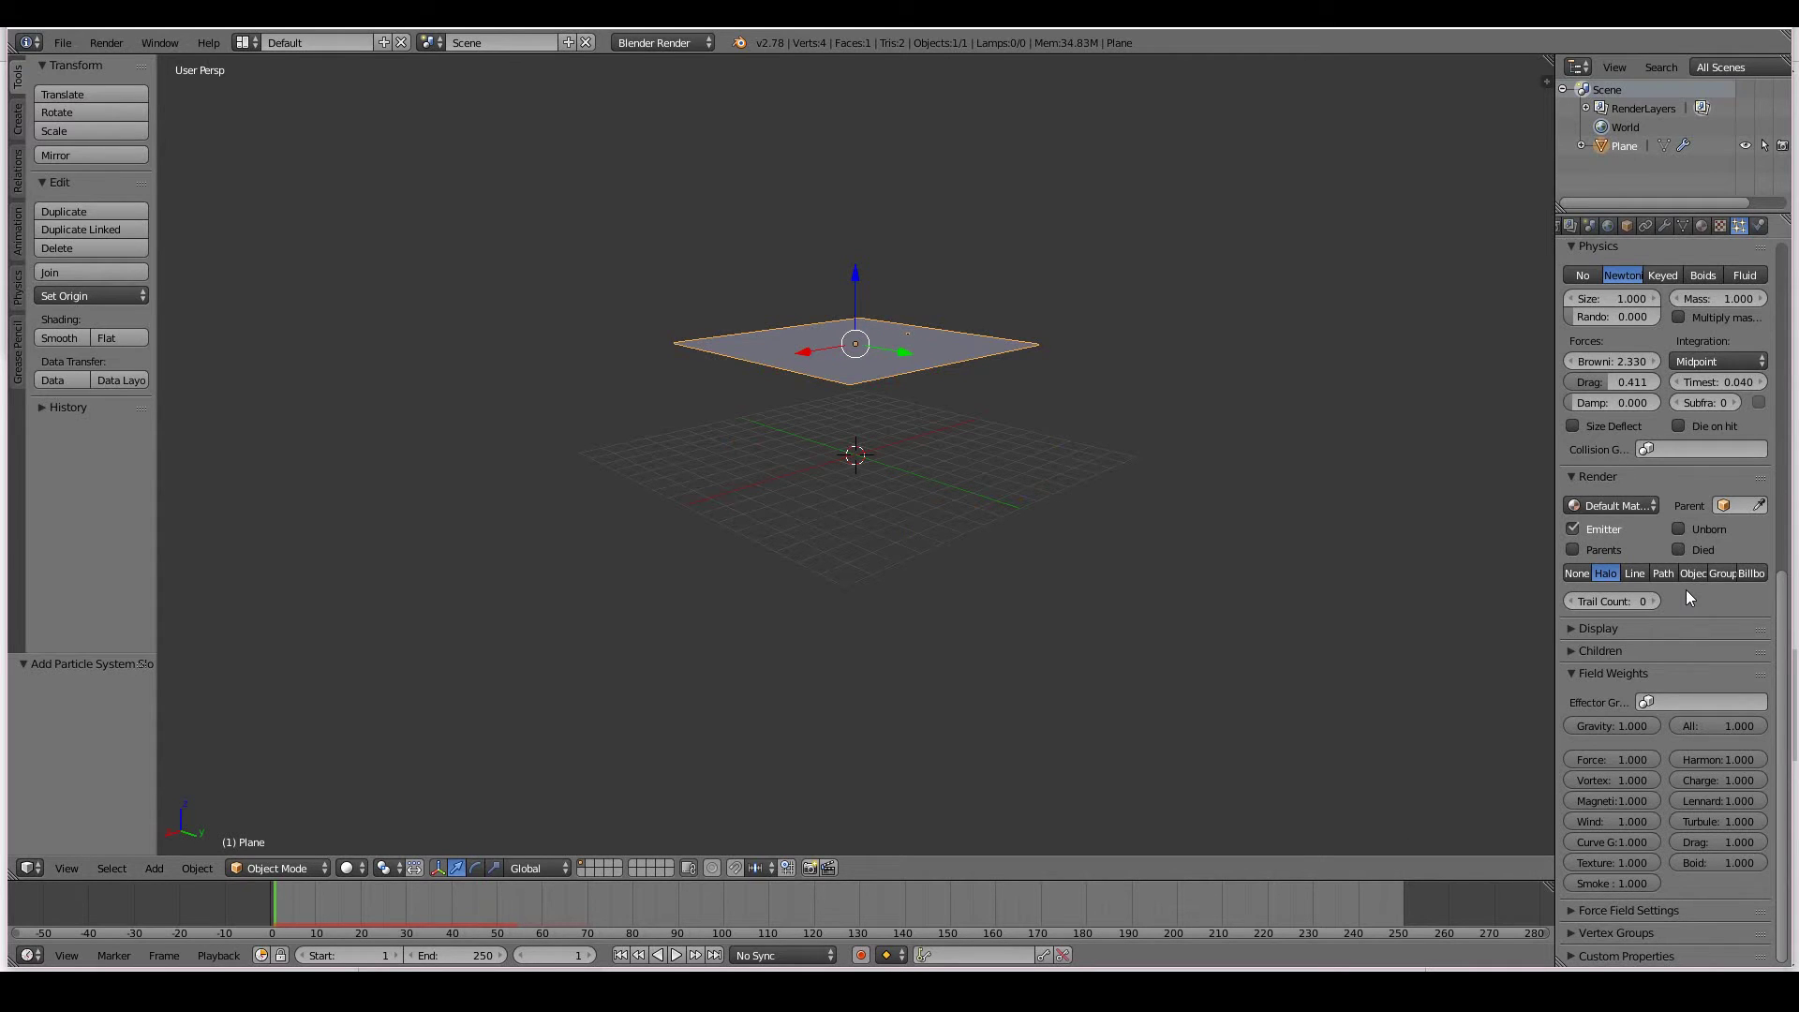
left_click(1589, 227)
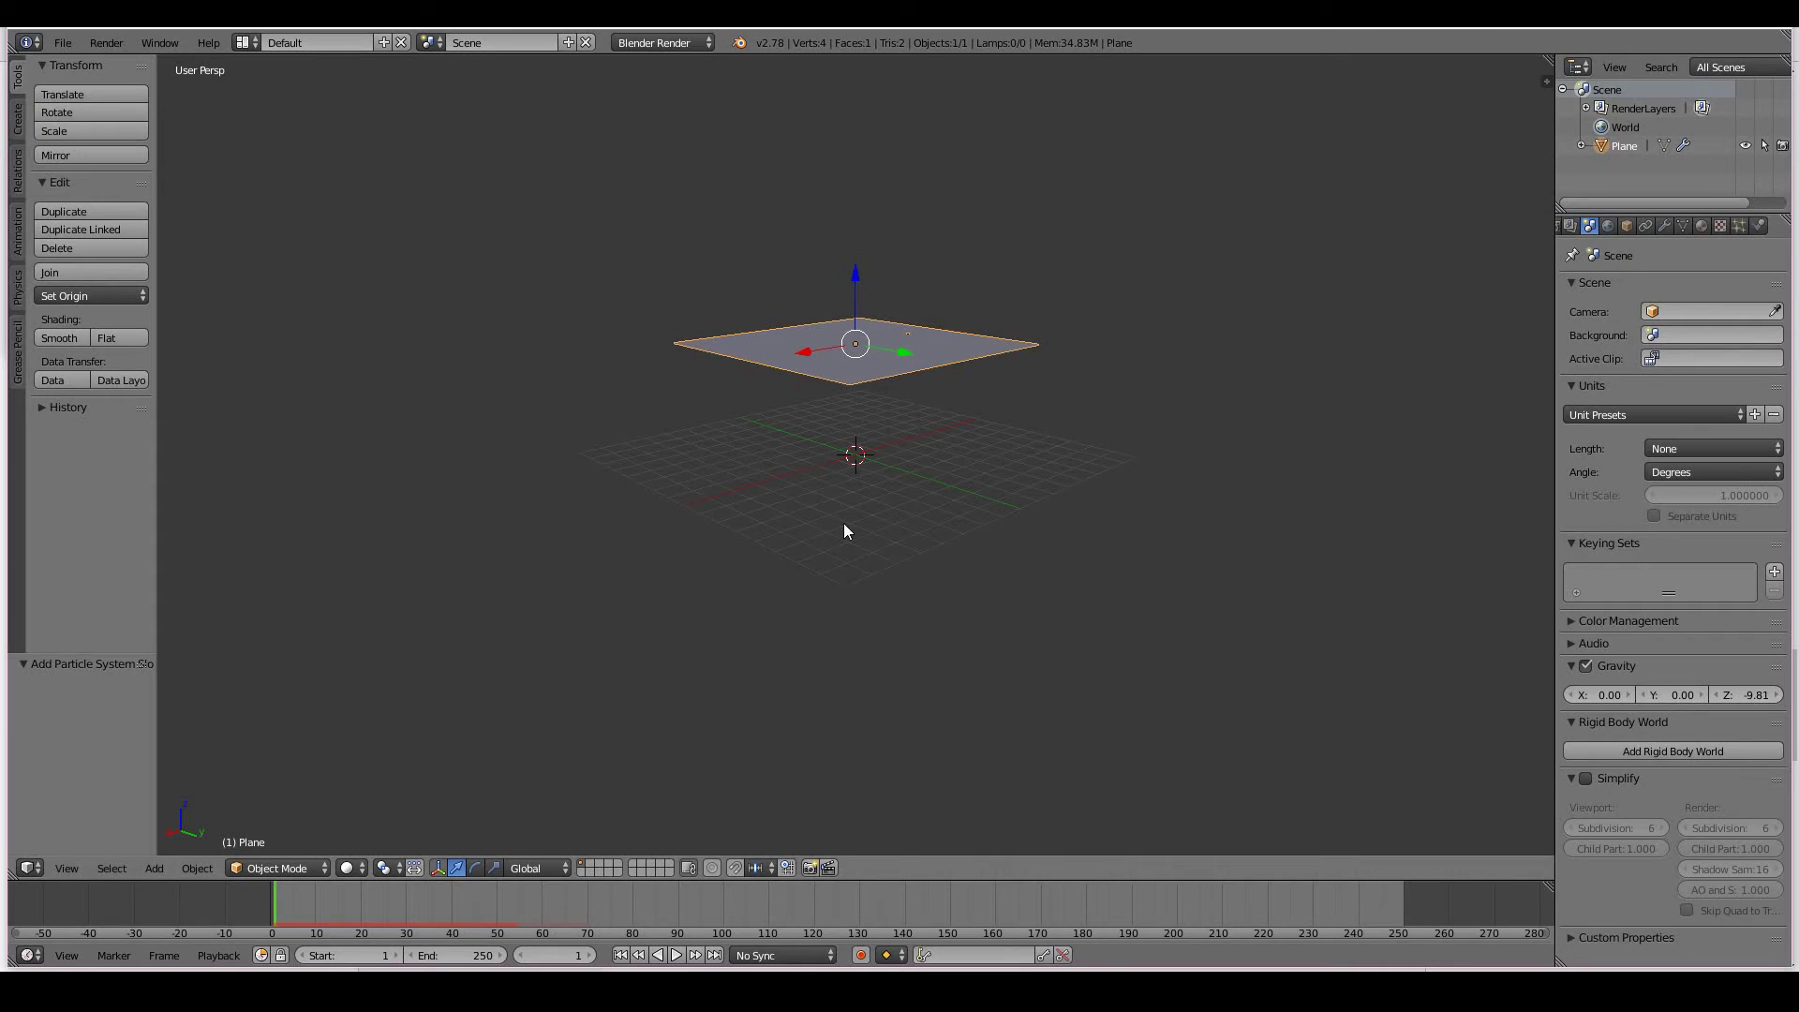
Replay the emission from different angles to examine how the scene's gravity pulls the particles.
key("alt+a")
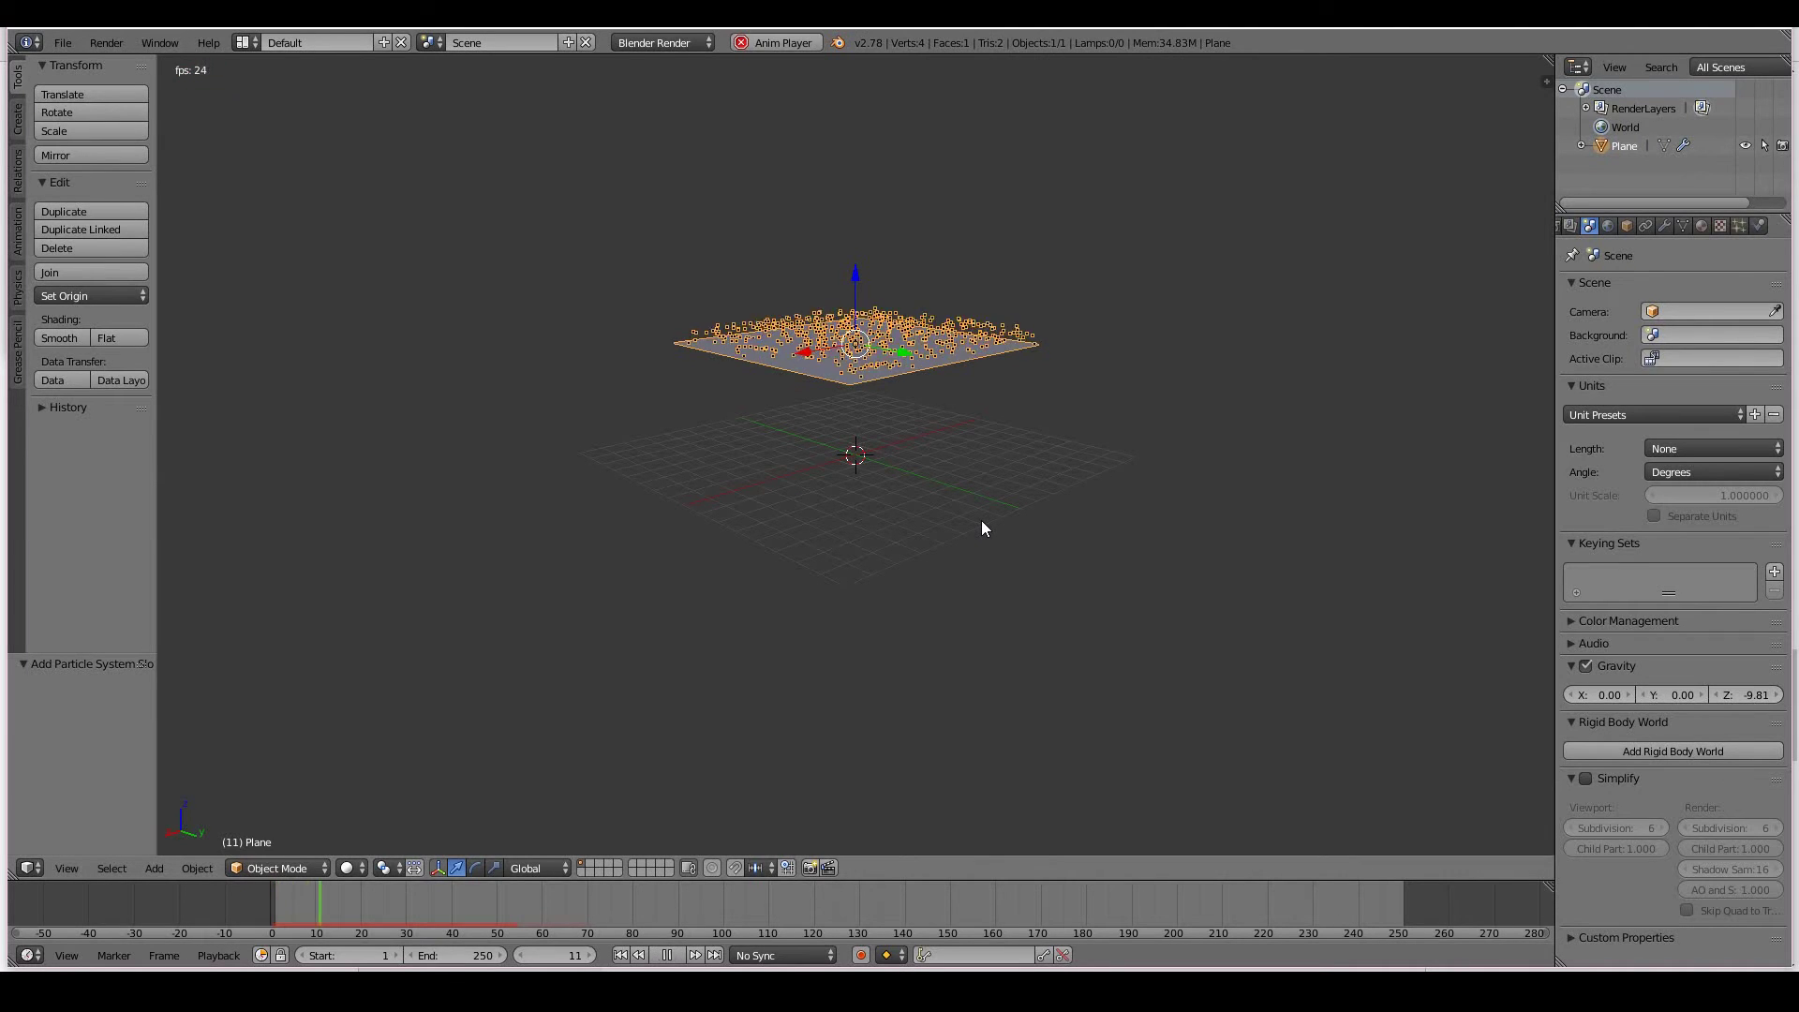
middle_click_drag(986, 525, 1071, 511)
key("Escape")
key("alt+a")
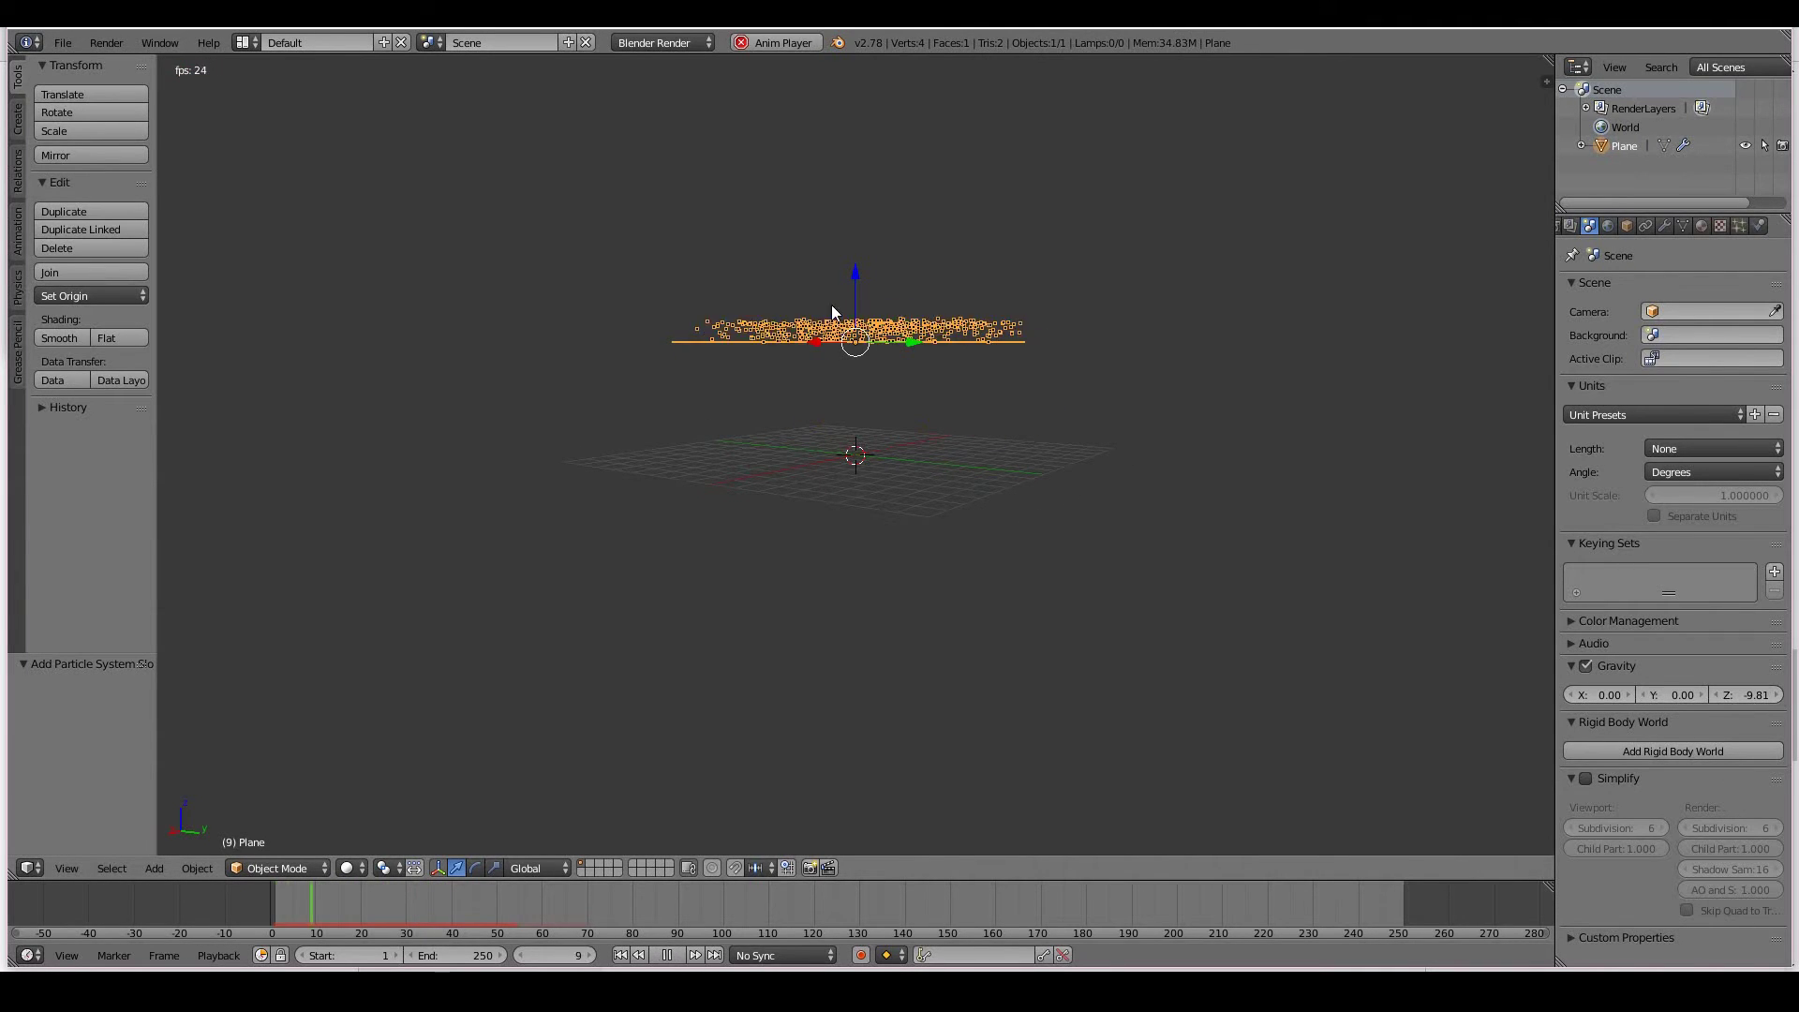
middle_click_drag(1002, 443, 1014, 555)
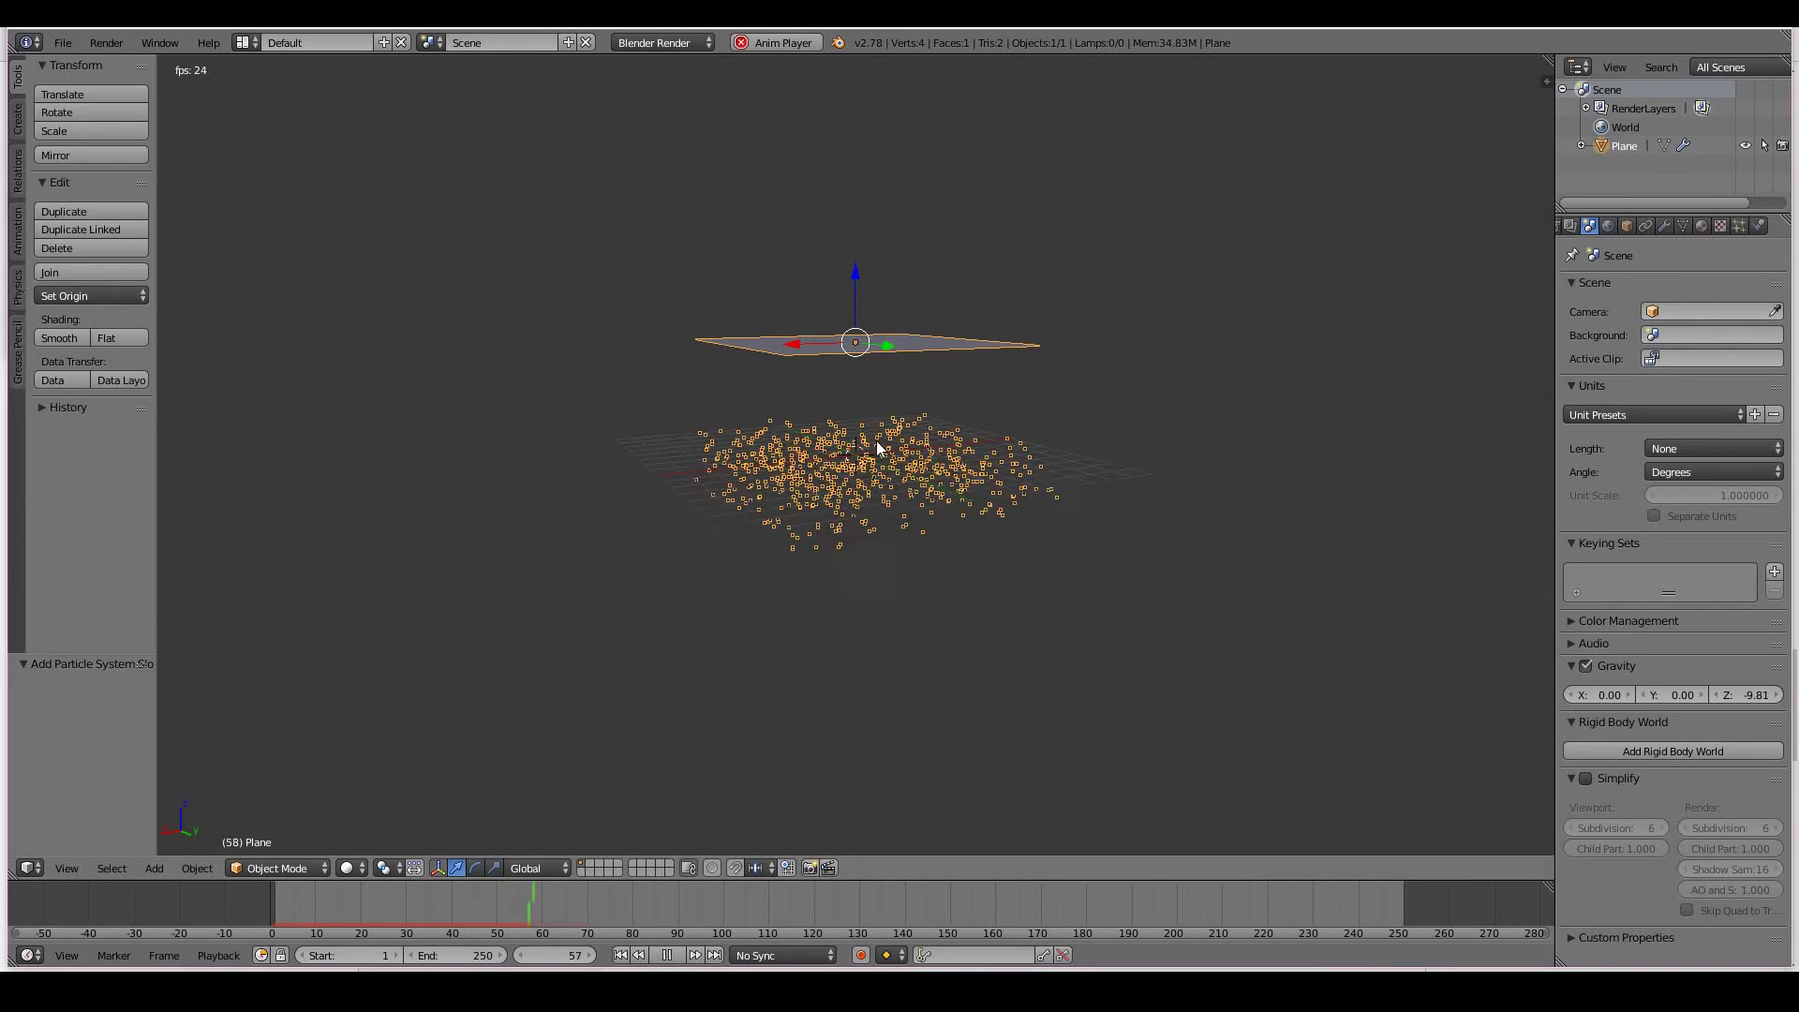
key("Escape")
key("alt+a")
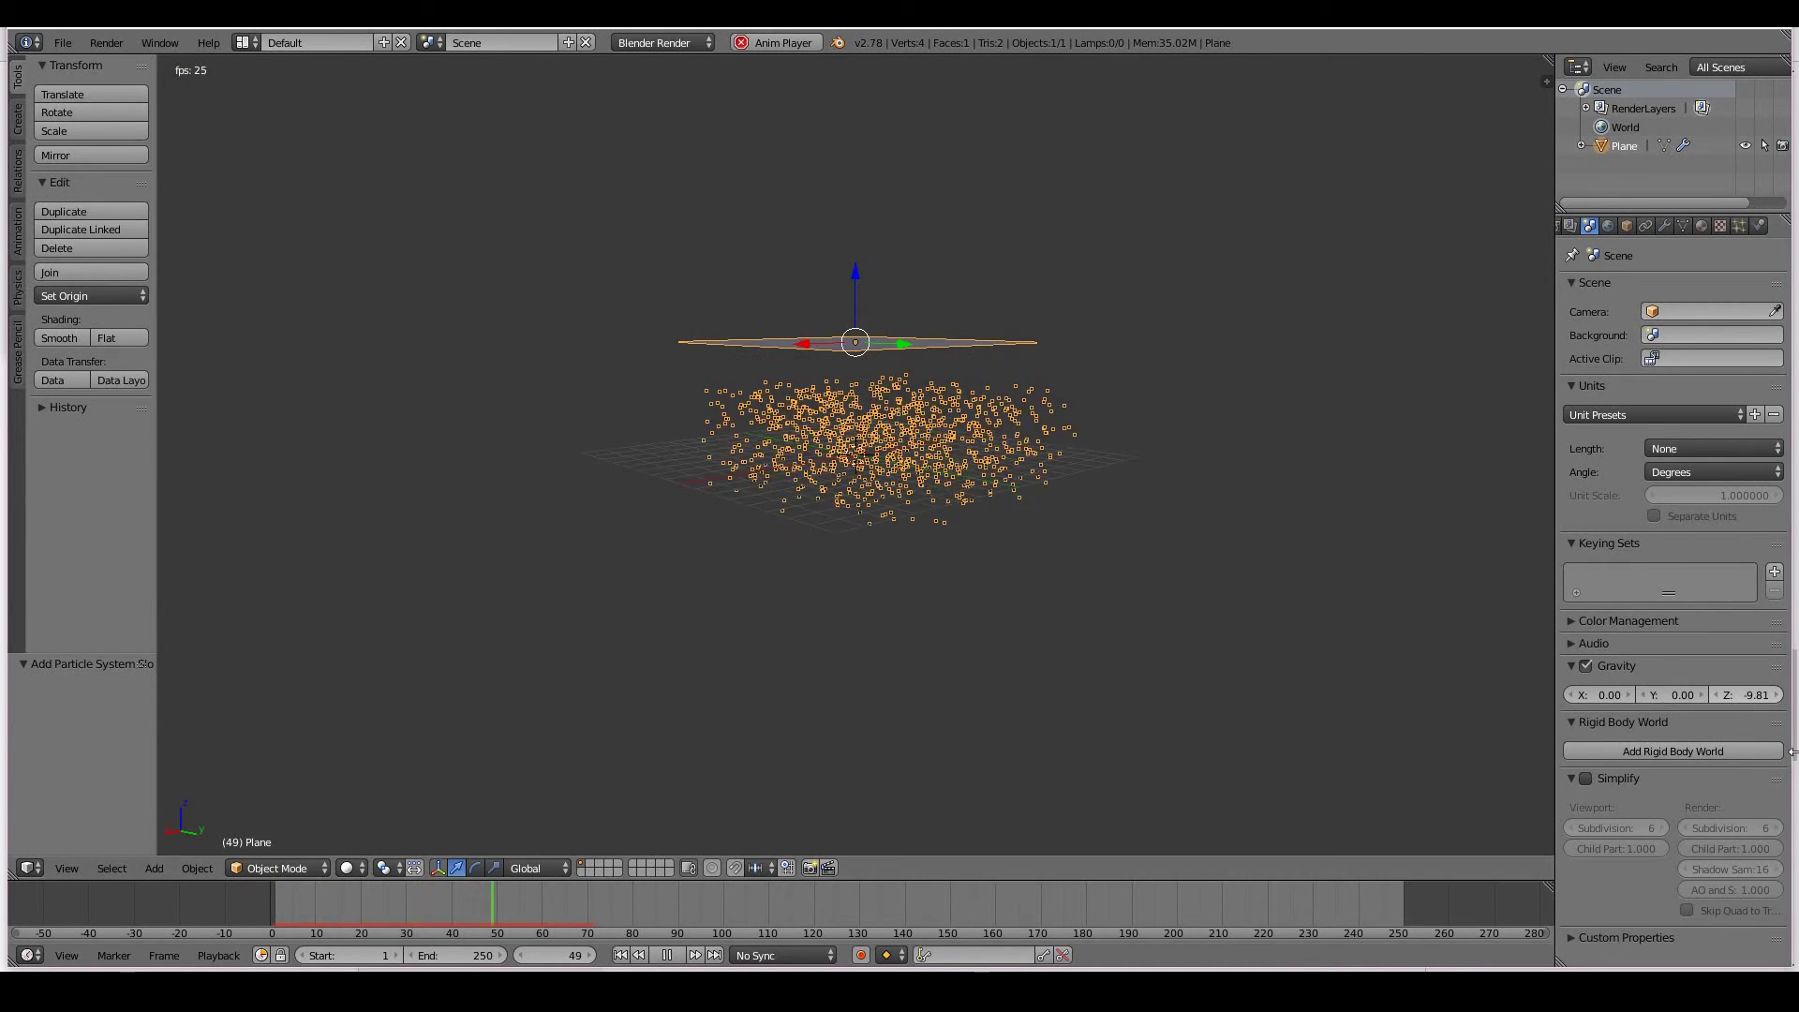
key("Escape")
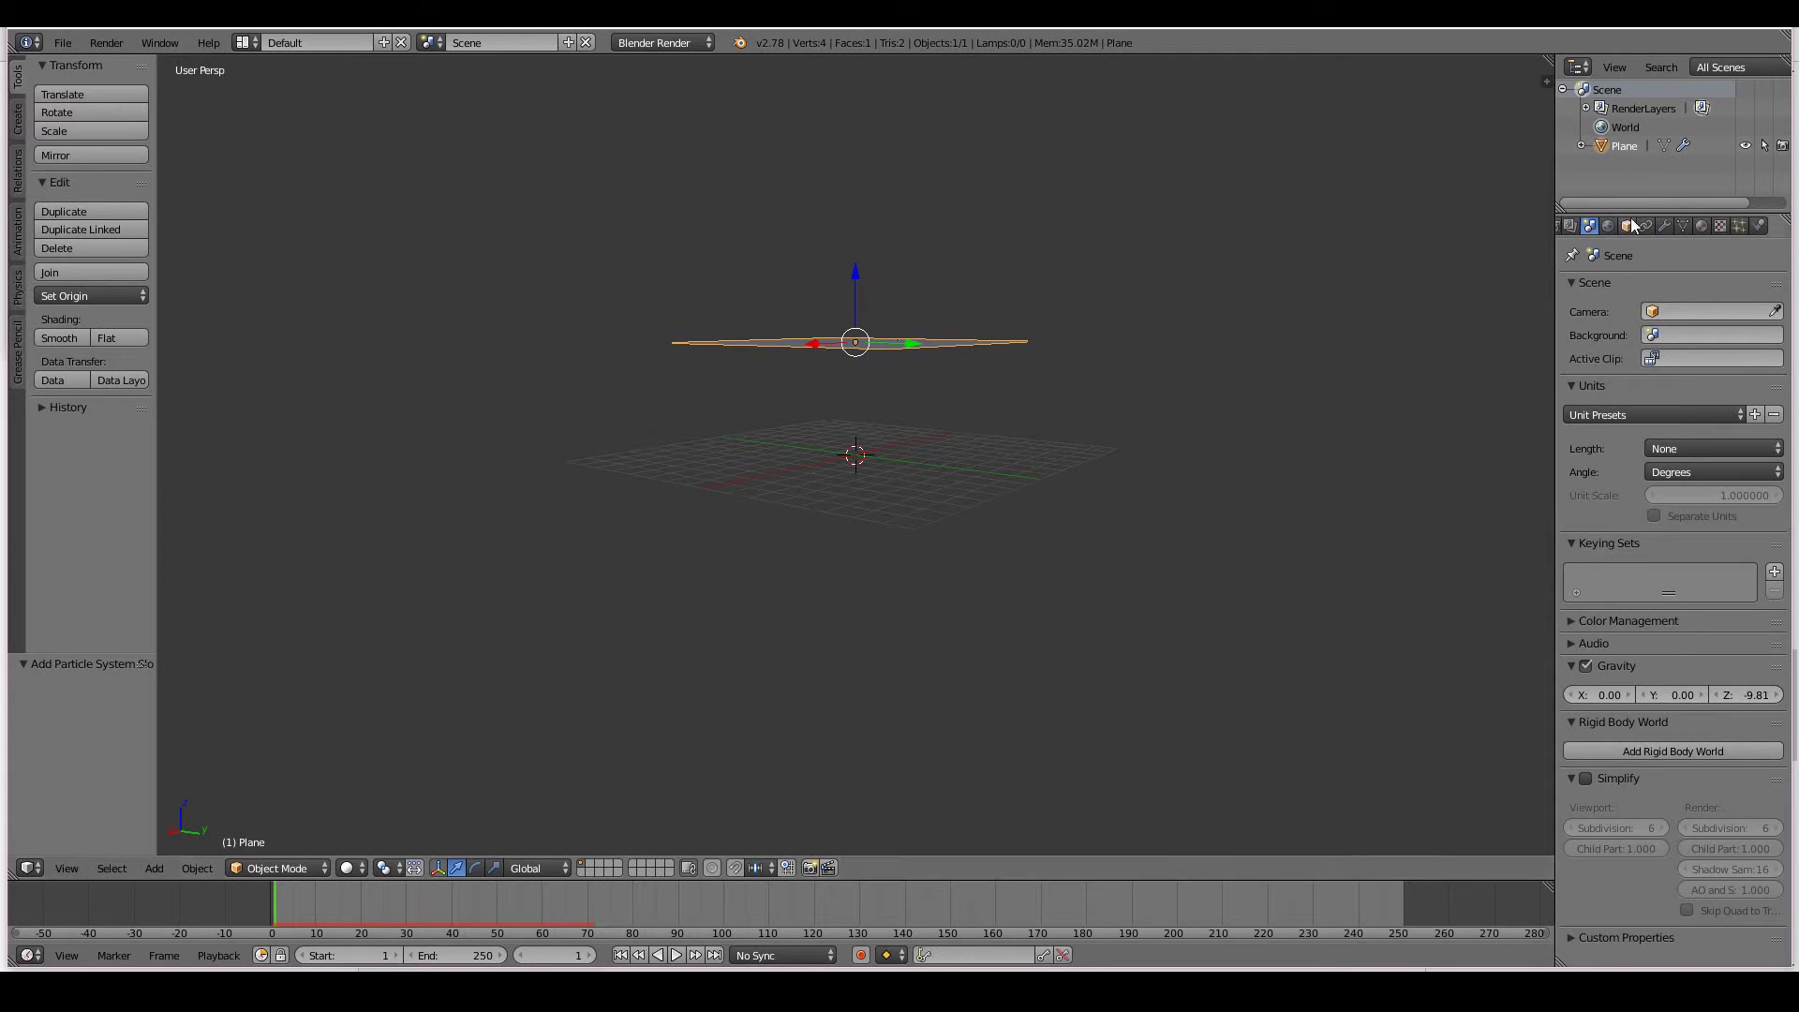
Set the gravity field weight of the plane's particle system to 0 and play the animation.
left_click(1739, 226)
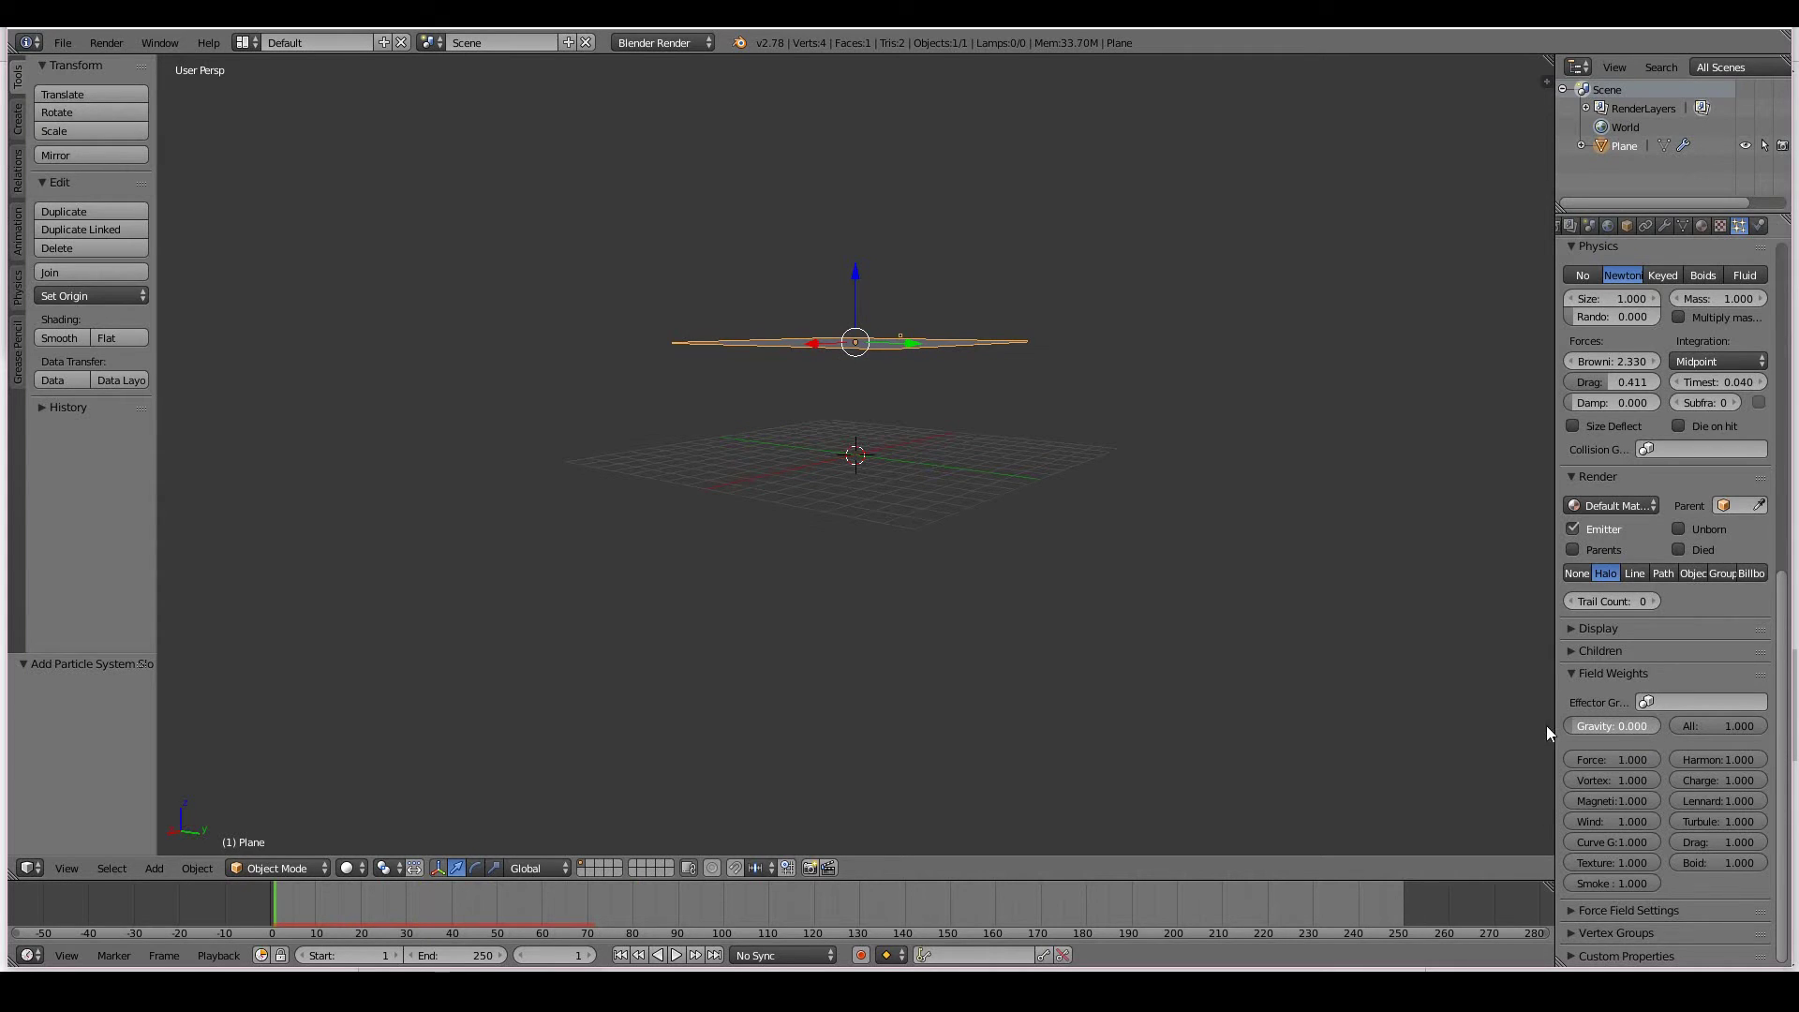
key("alt+a")
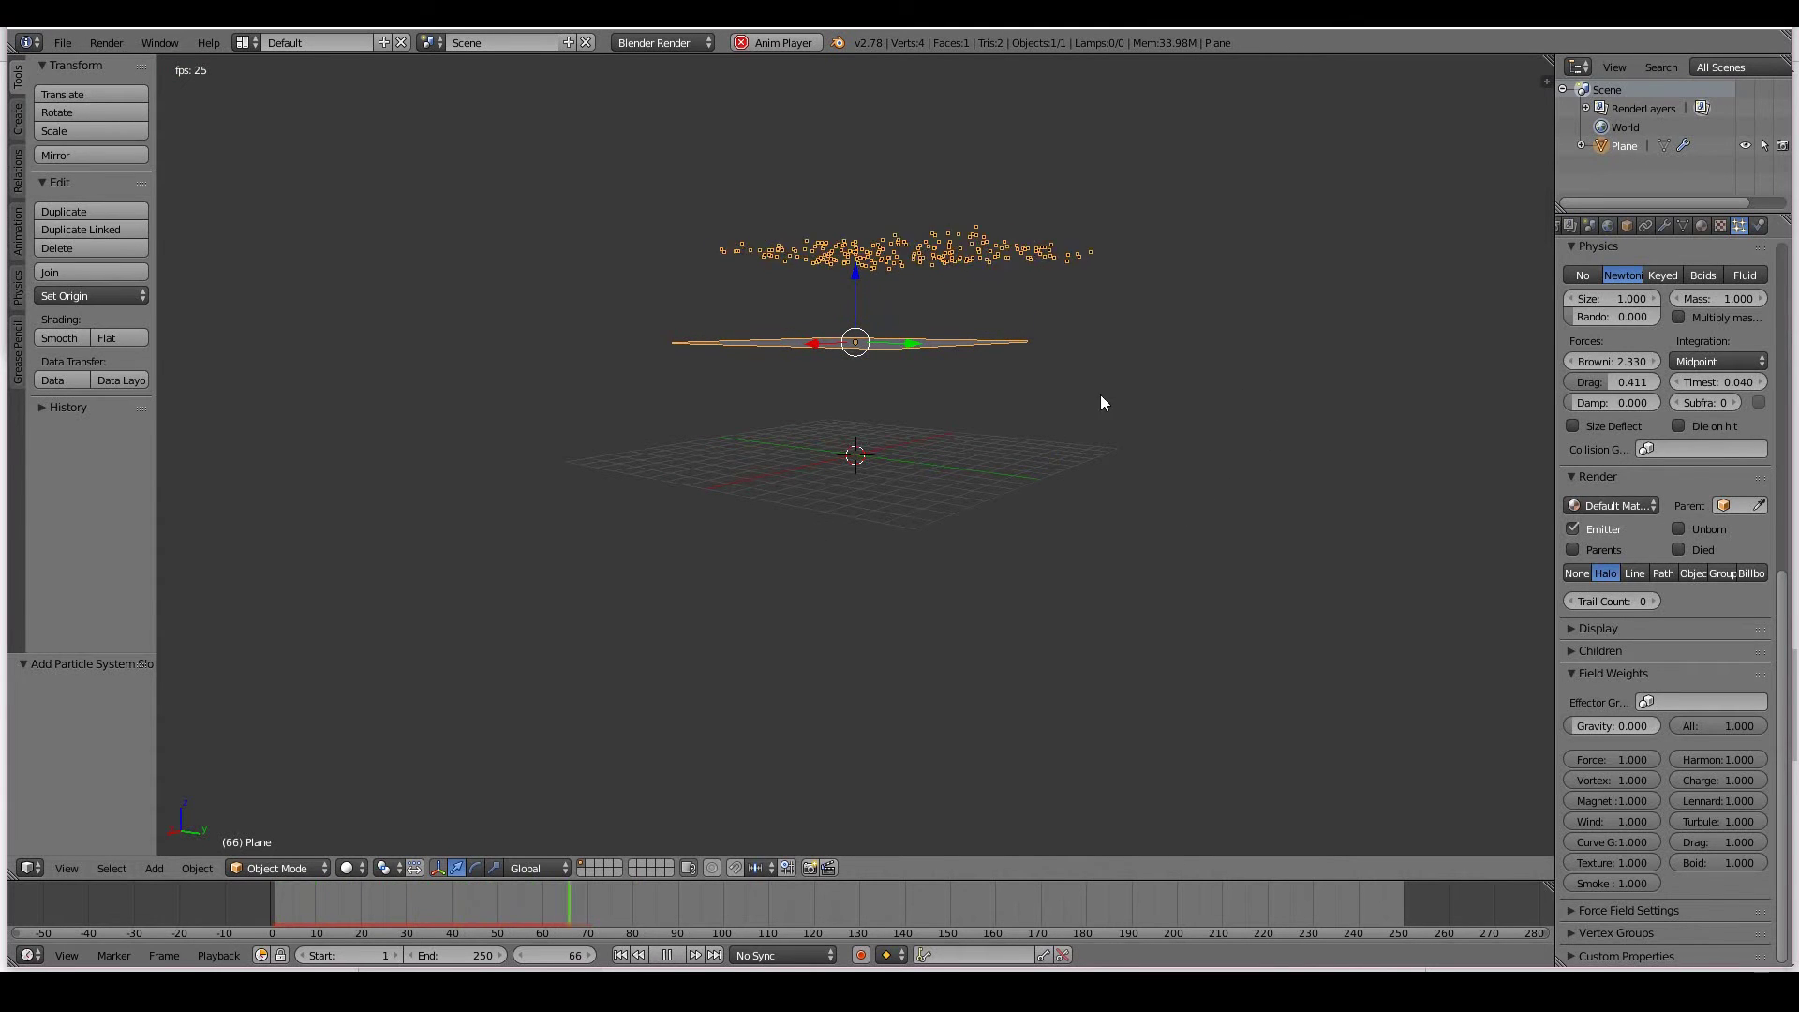
View the plane from another angle and replay the particle emission with gravity disabled.
key("Escape")
middle_click_drag(1100, 403, 1222, 558)
key("alt+a")
key("Escape")
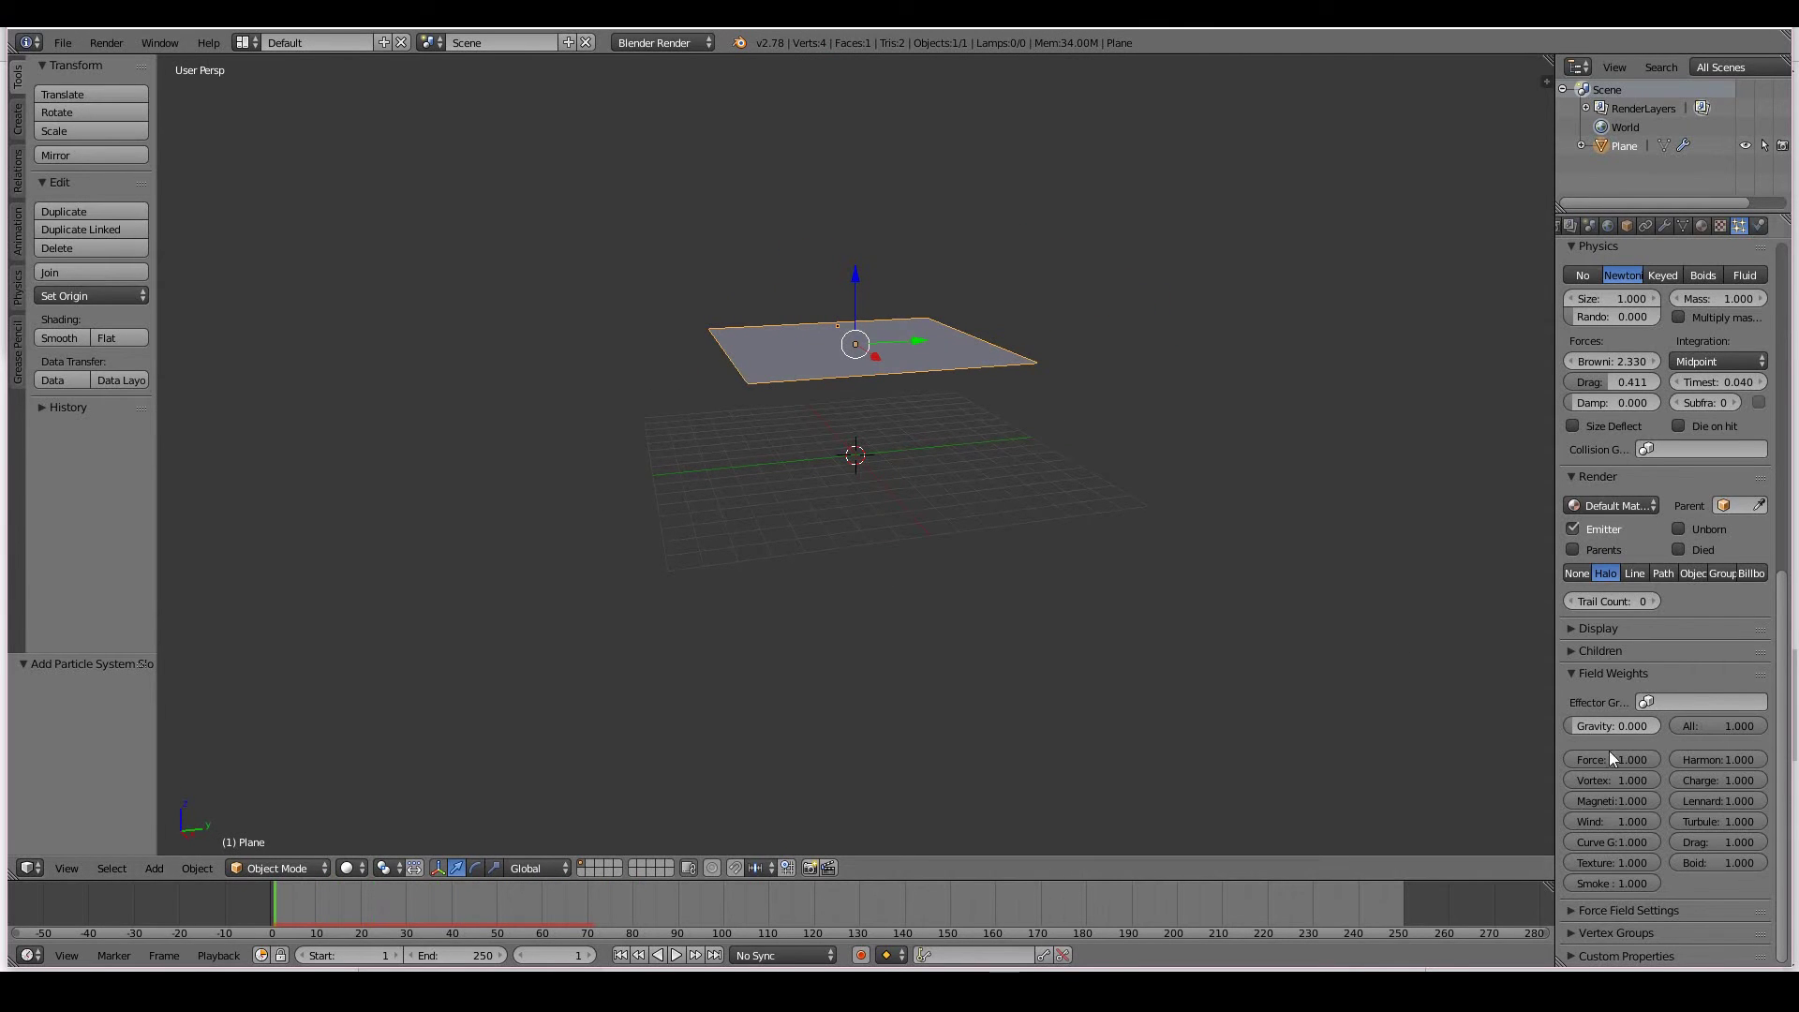
Collapse the particle system's field weights and expand its cache settings.
left_click(1570, 673)
scroll(1636, 800, "up", 3)
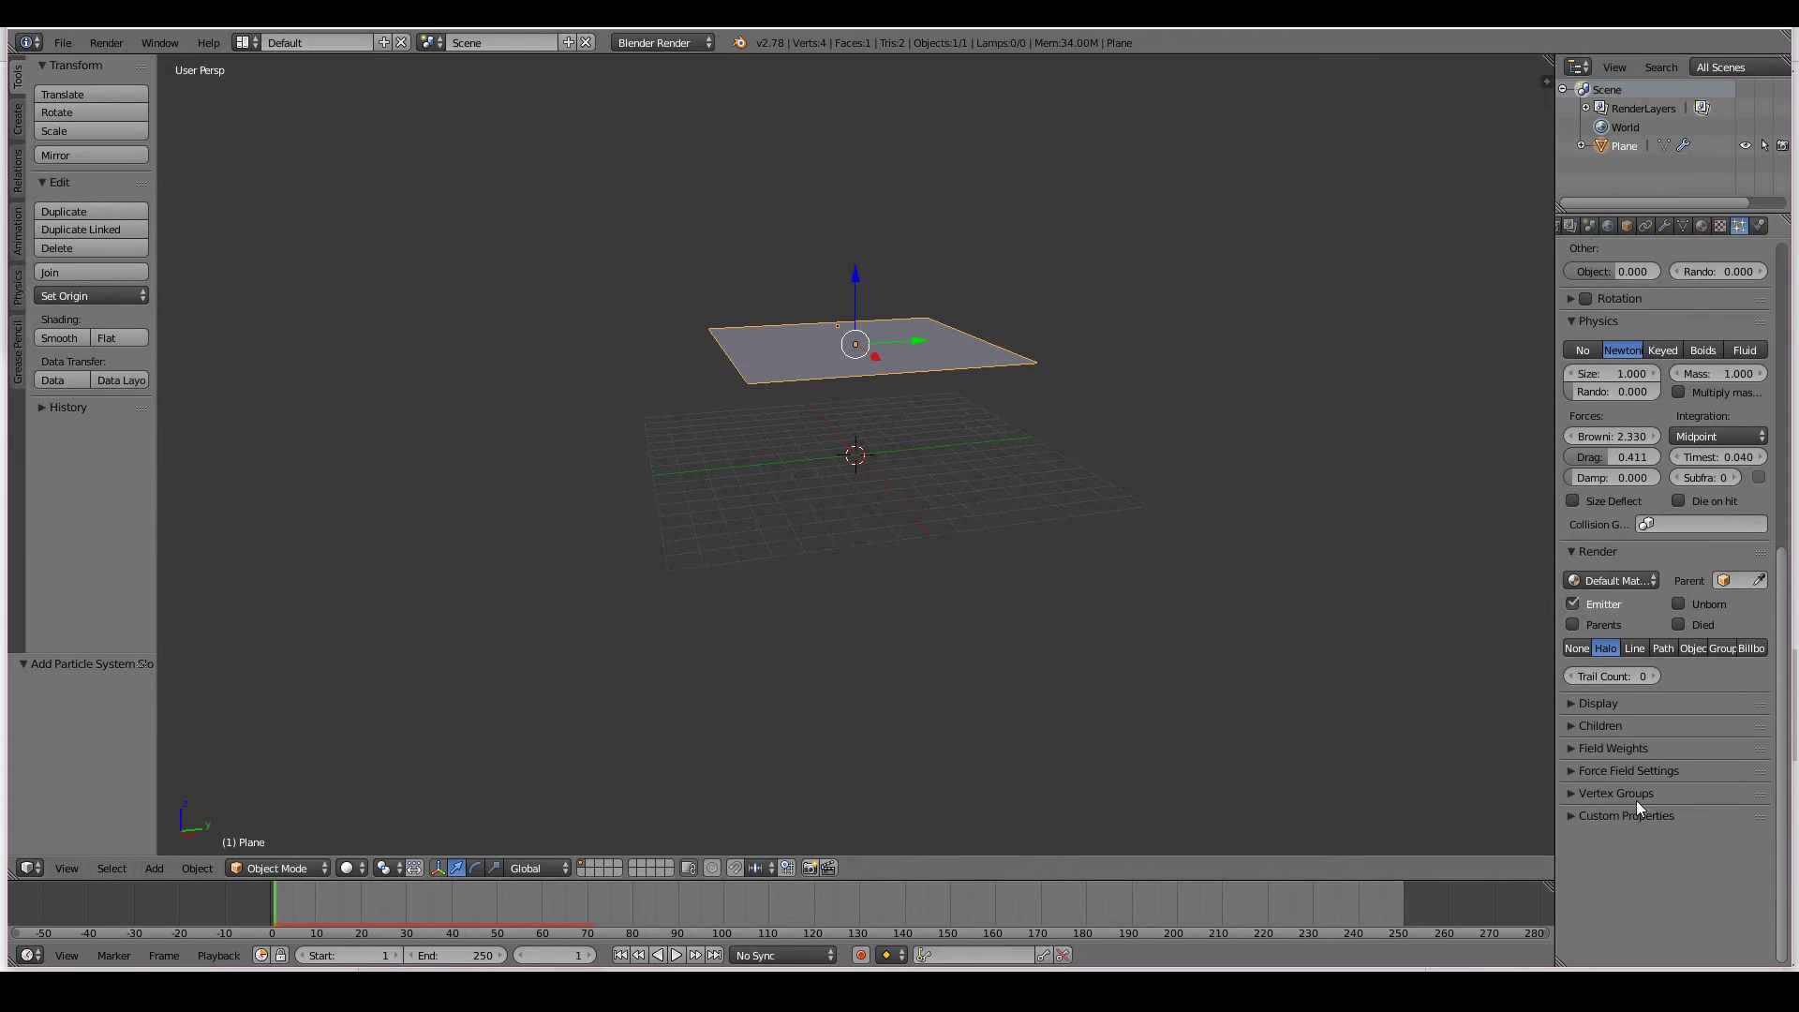
scroll(1636, 800, "up", 12)
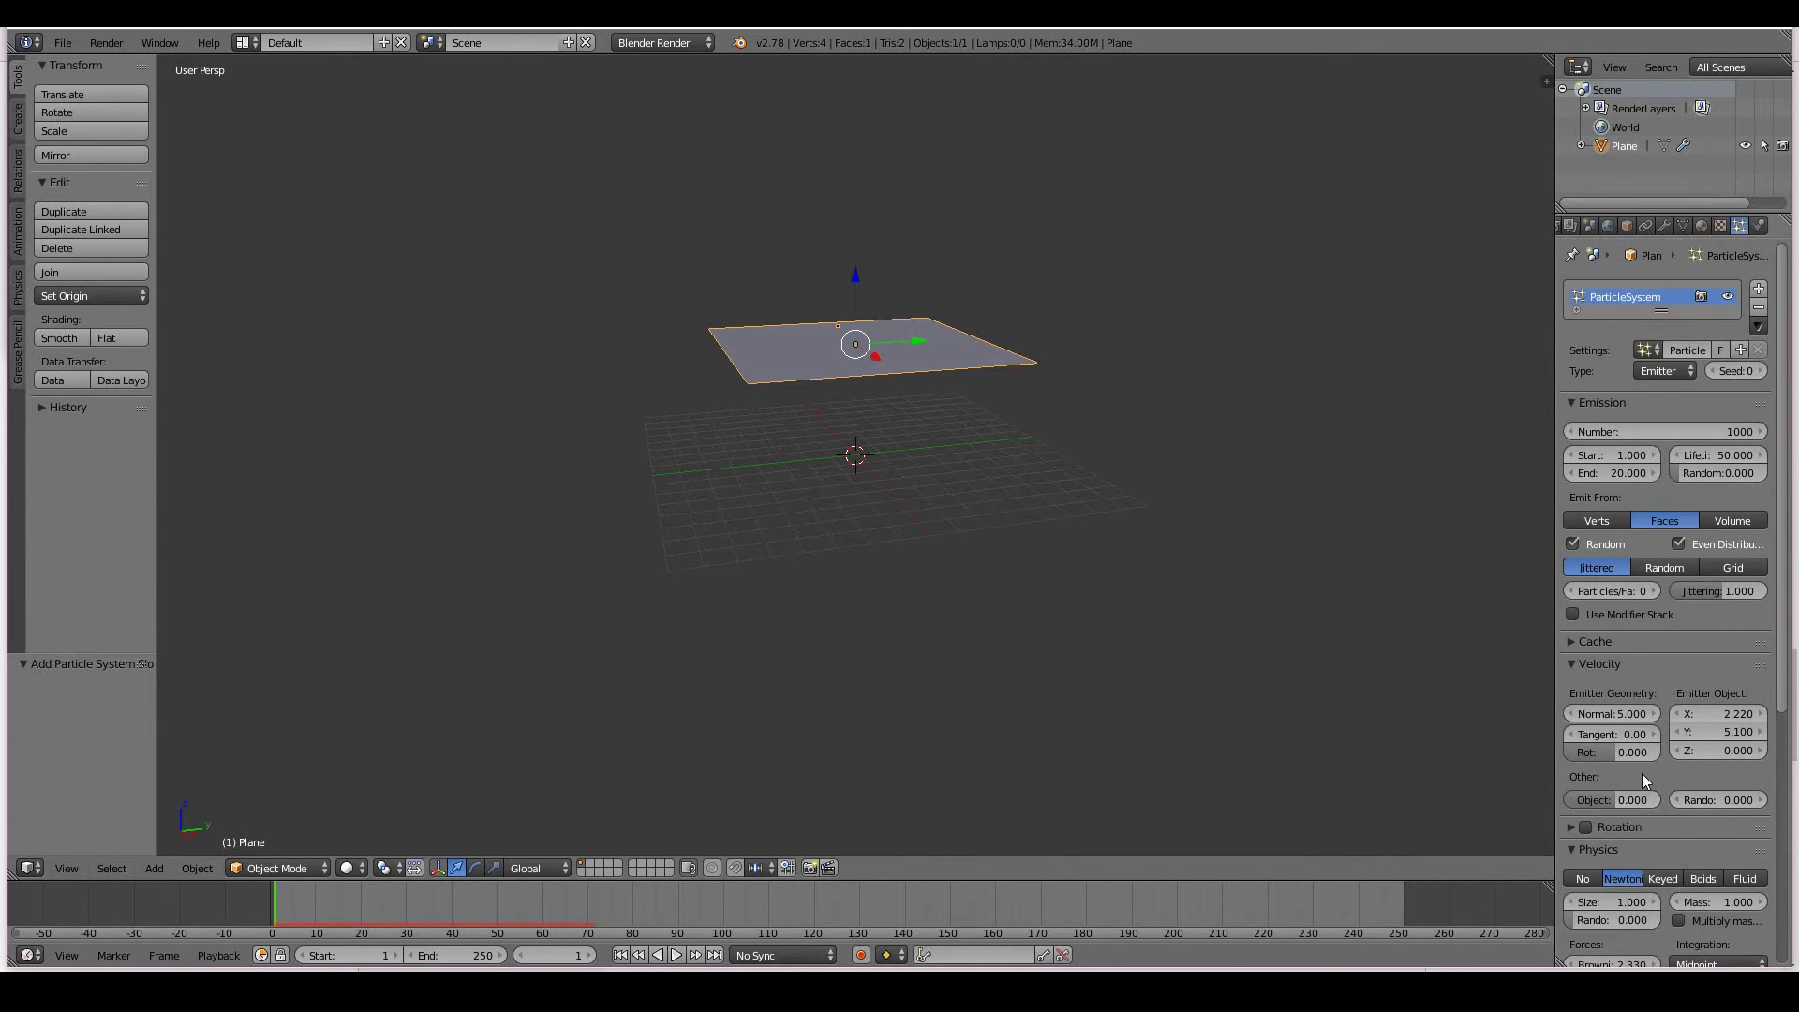
scroll(1642, 778, "down", 4)
left_click(1580, 492)
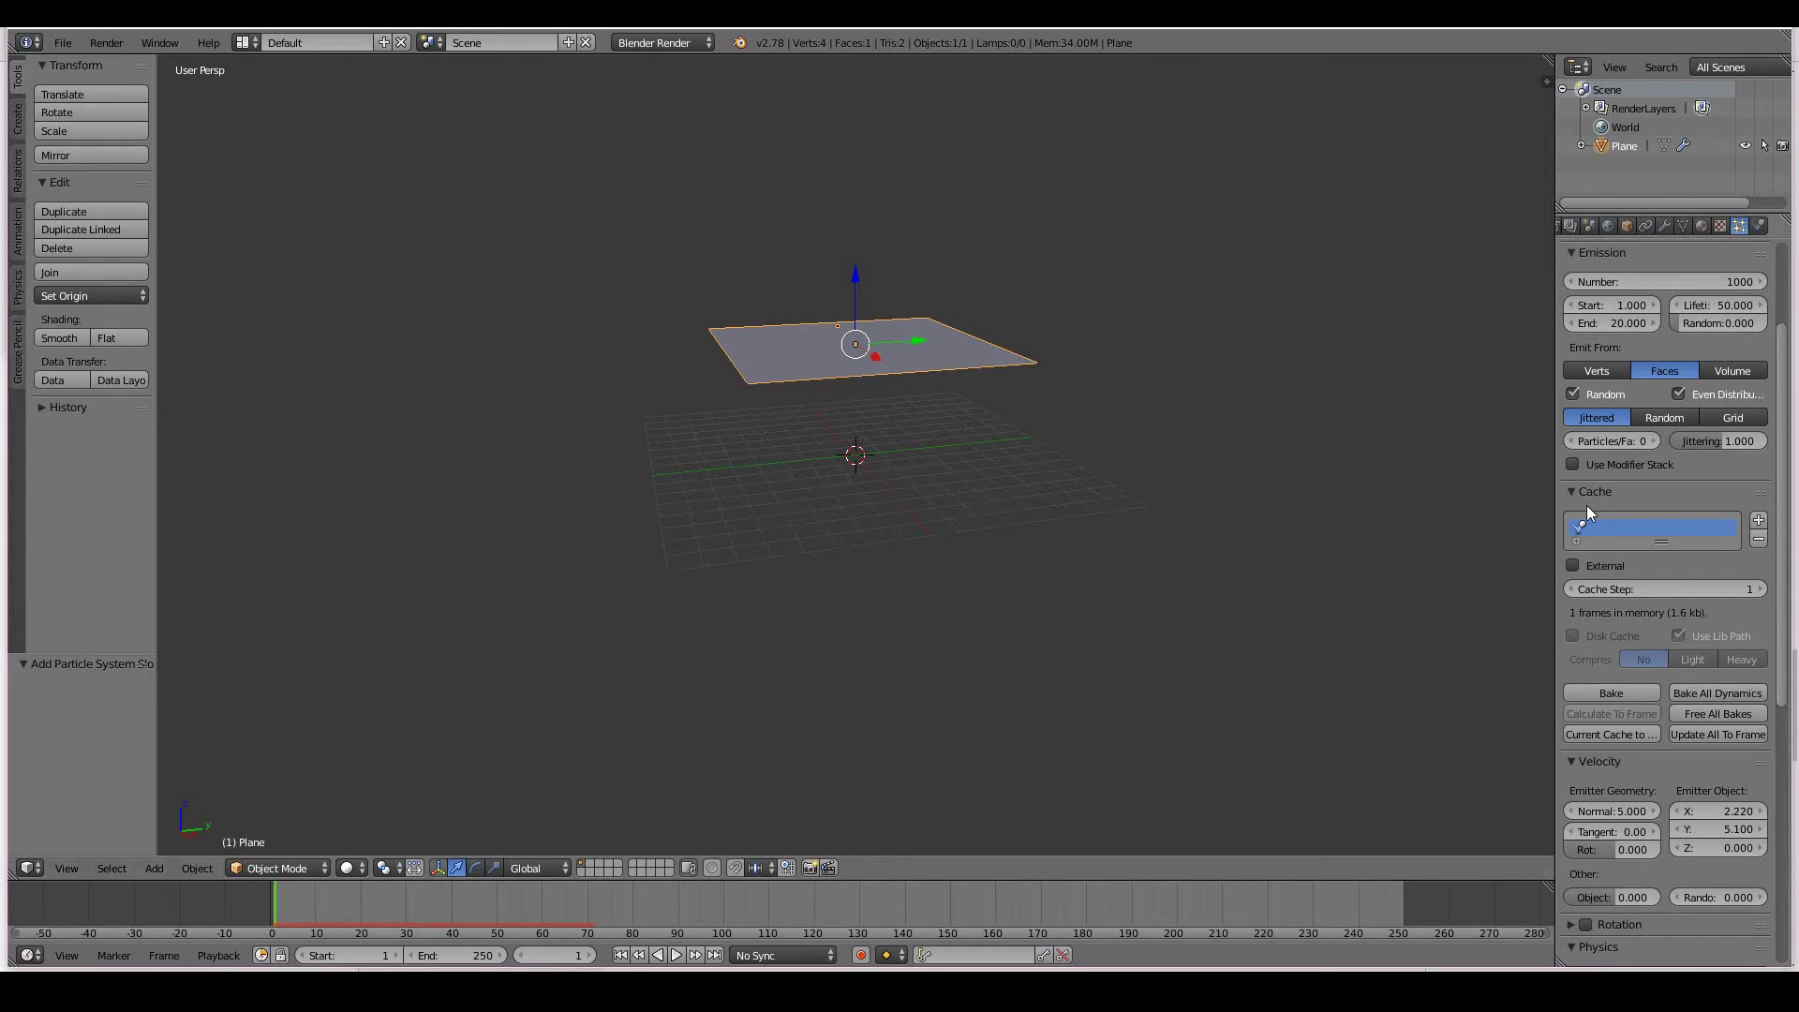
Replay the particle animation several times to examine the cached frames marked along the timeline.
left_click(675, 955)
key("Escape")
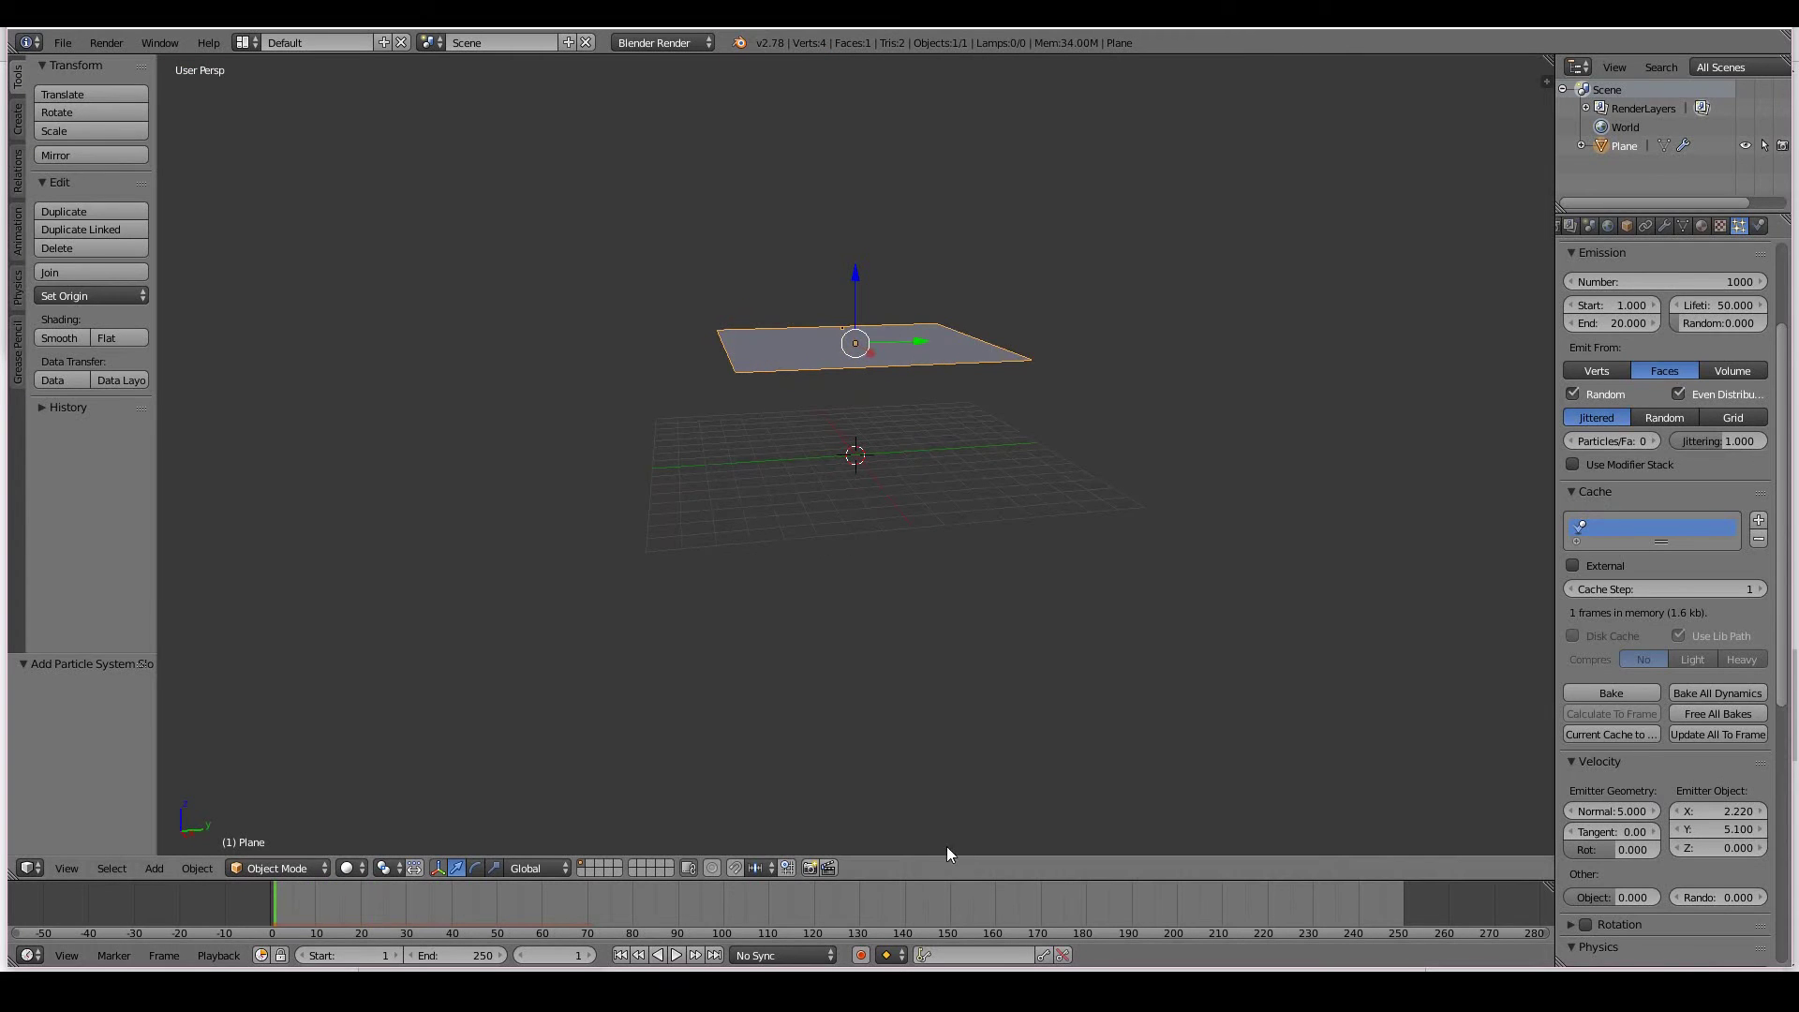
left_click(677, 954)
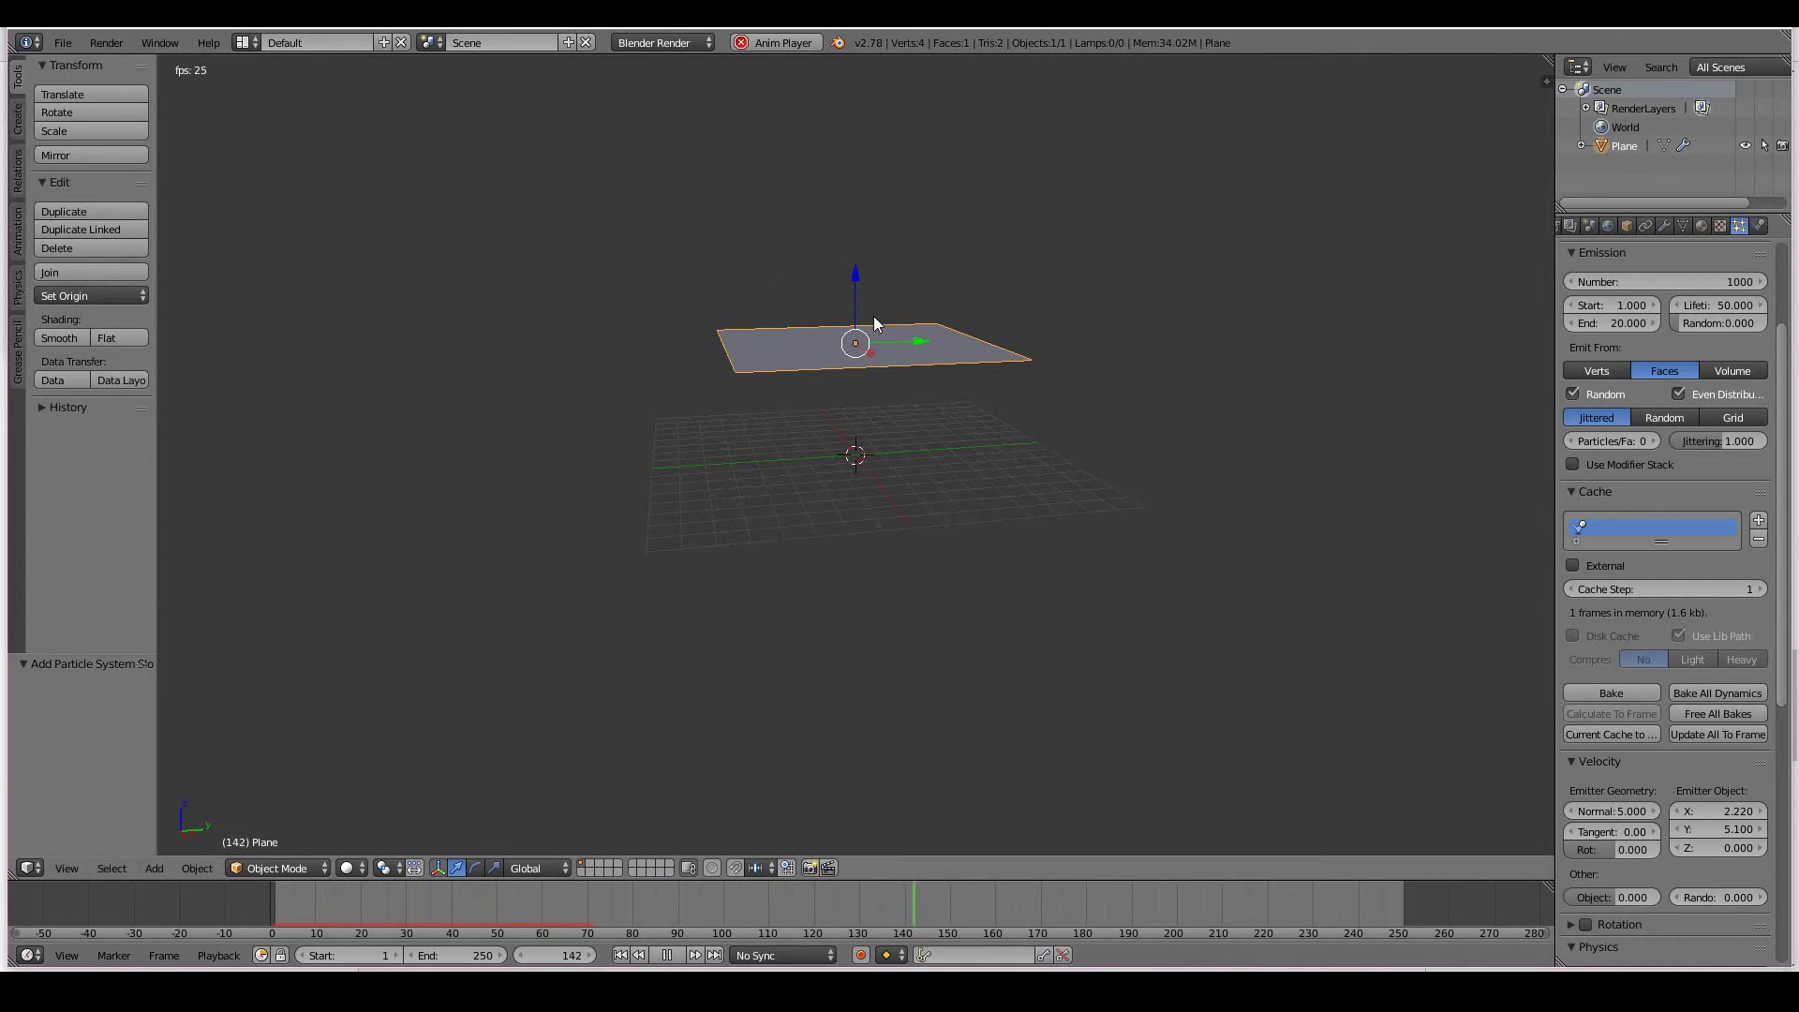
key("Escape")
key("alt+a")
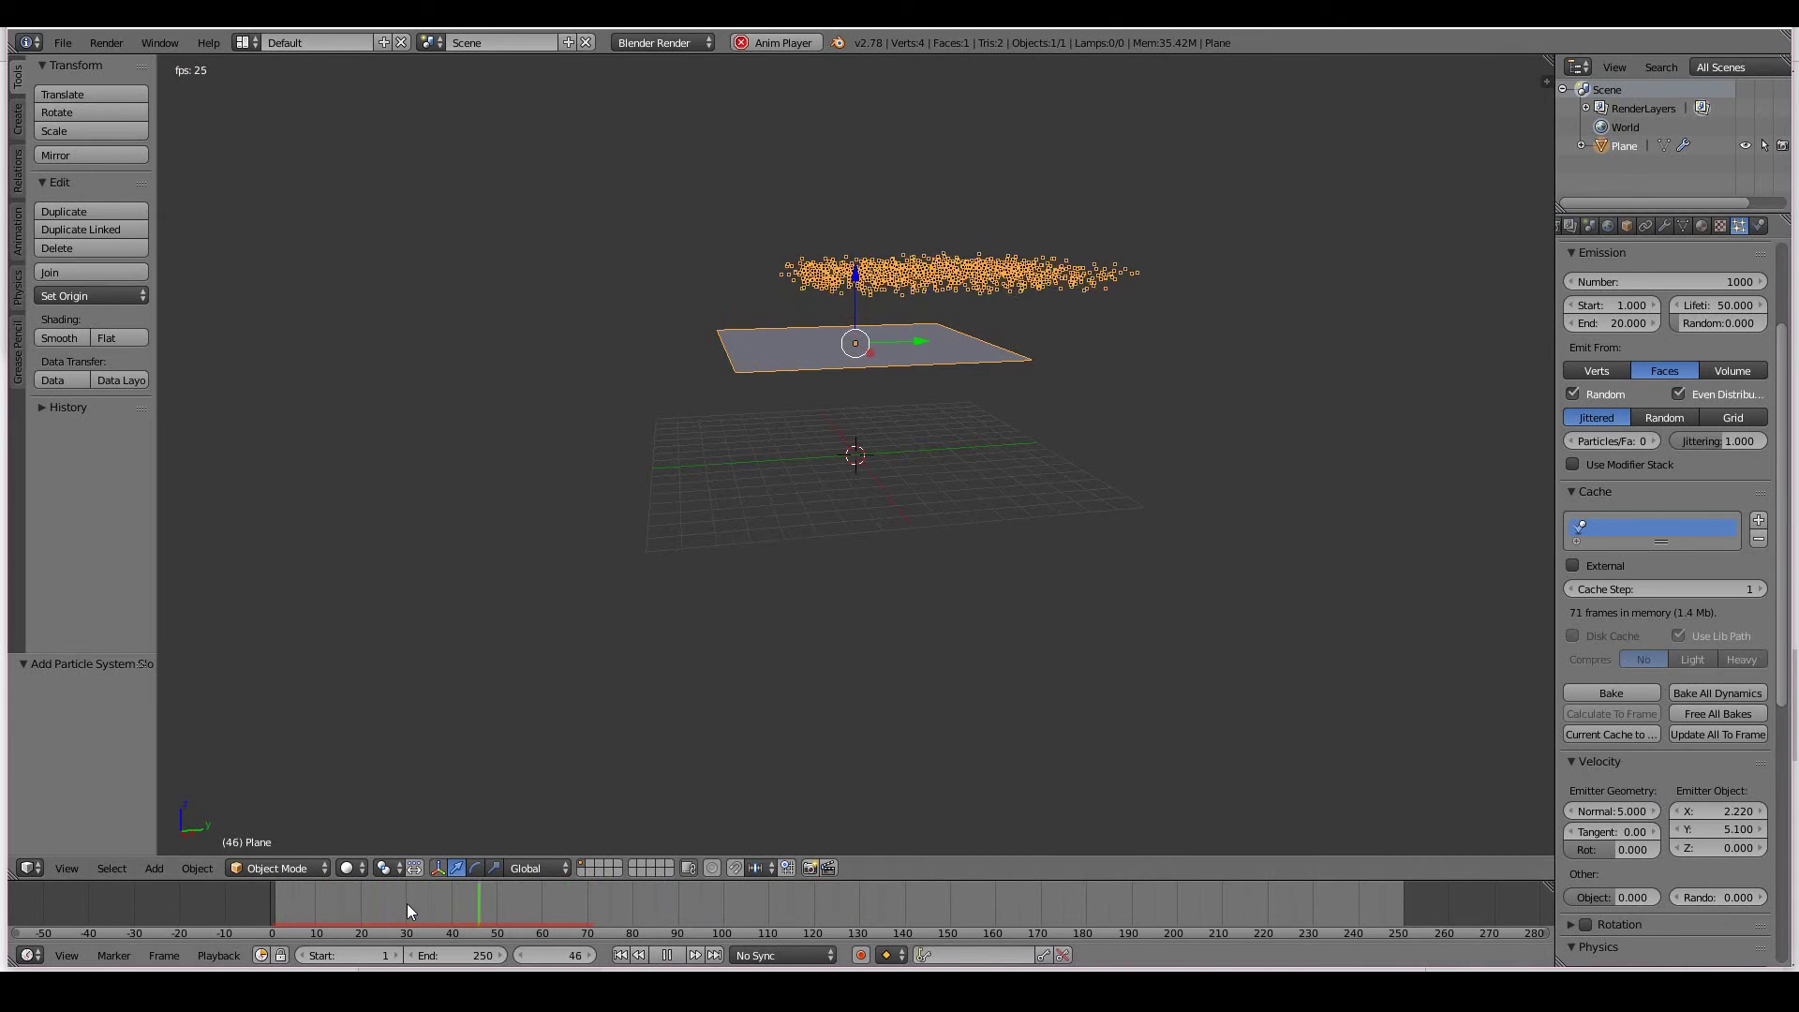
key("Escape")
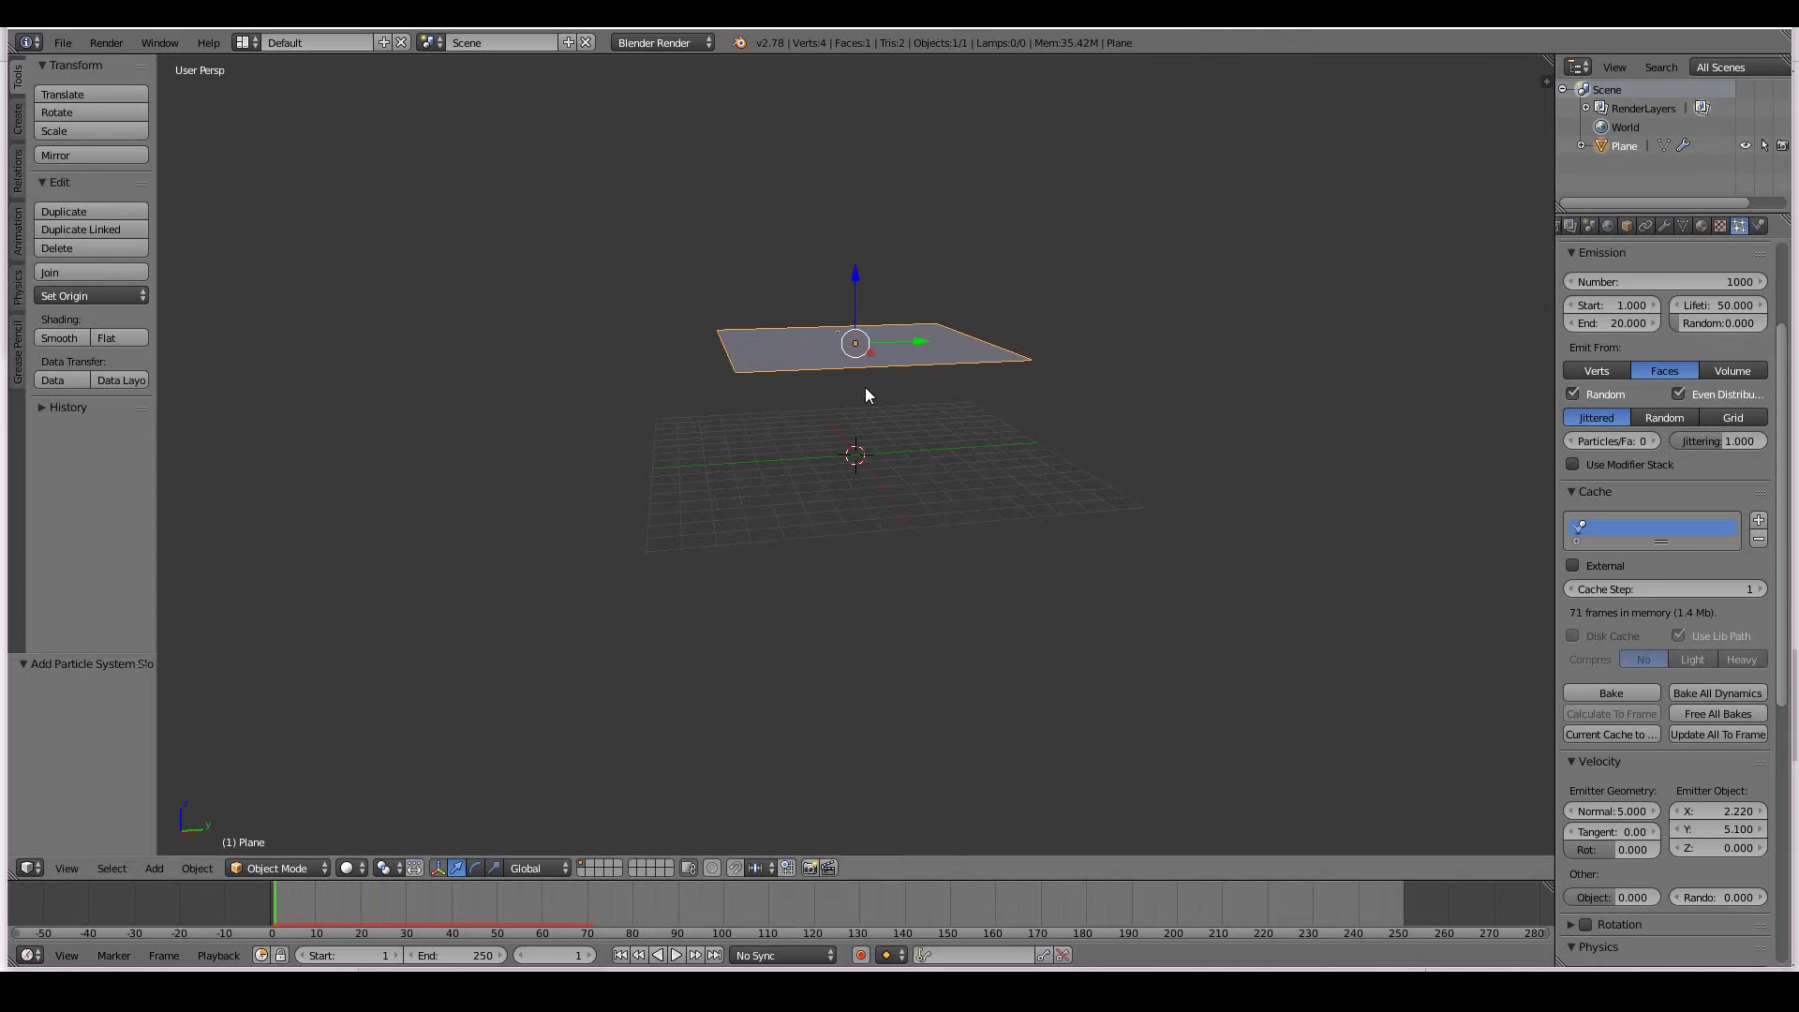
key("alt+a")
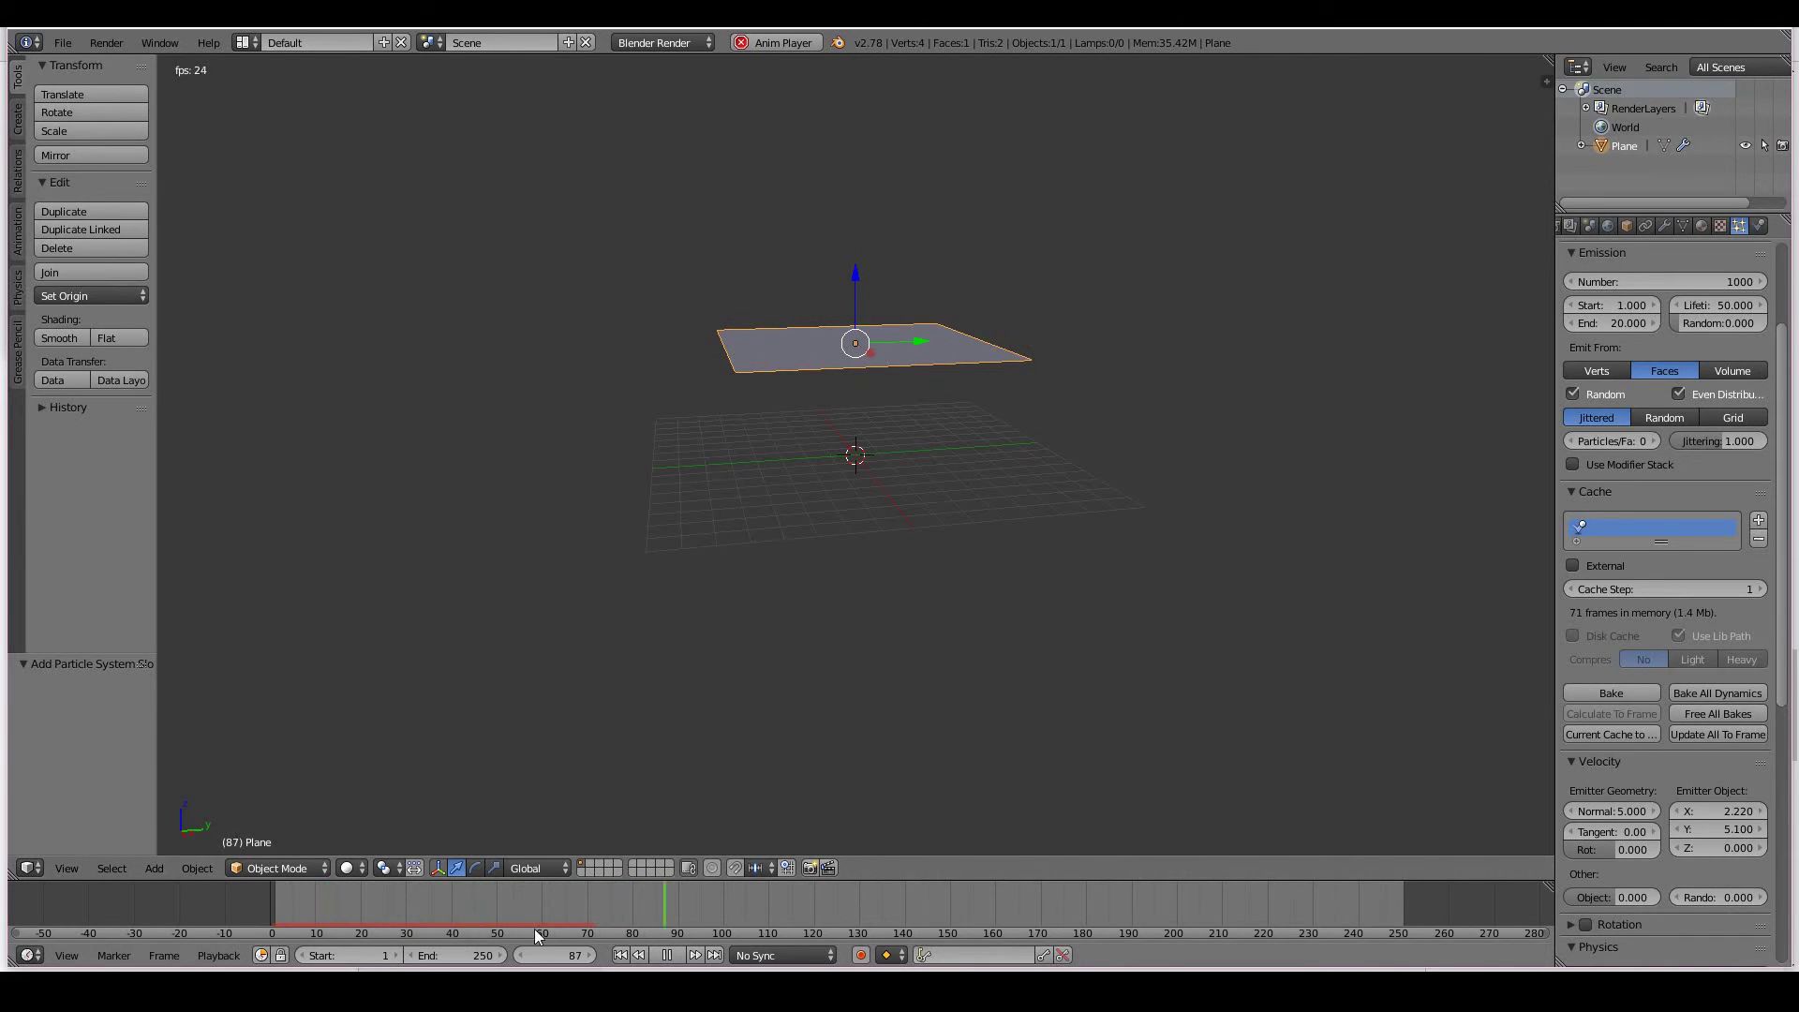
key("Escape")
key("alt+a")
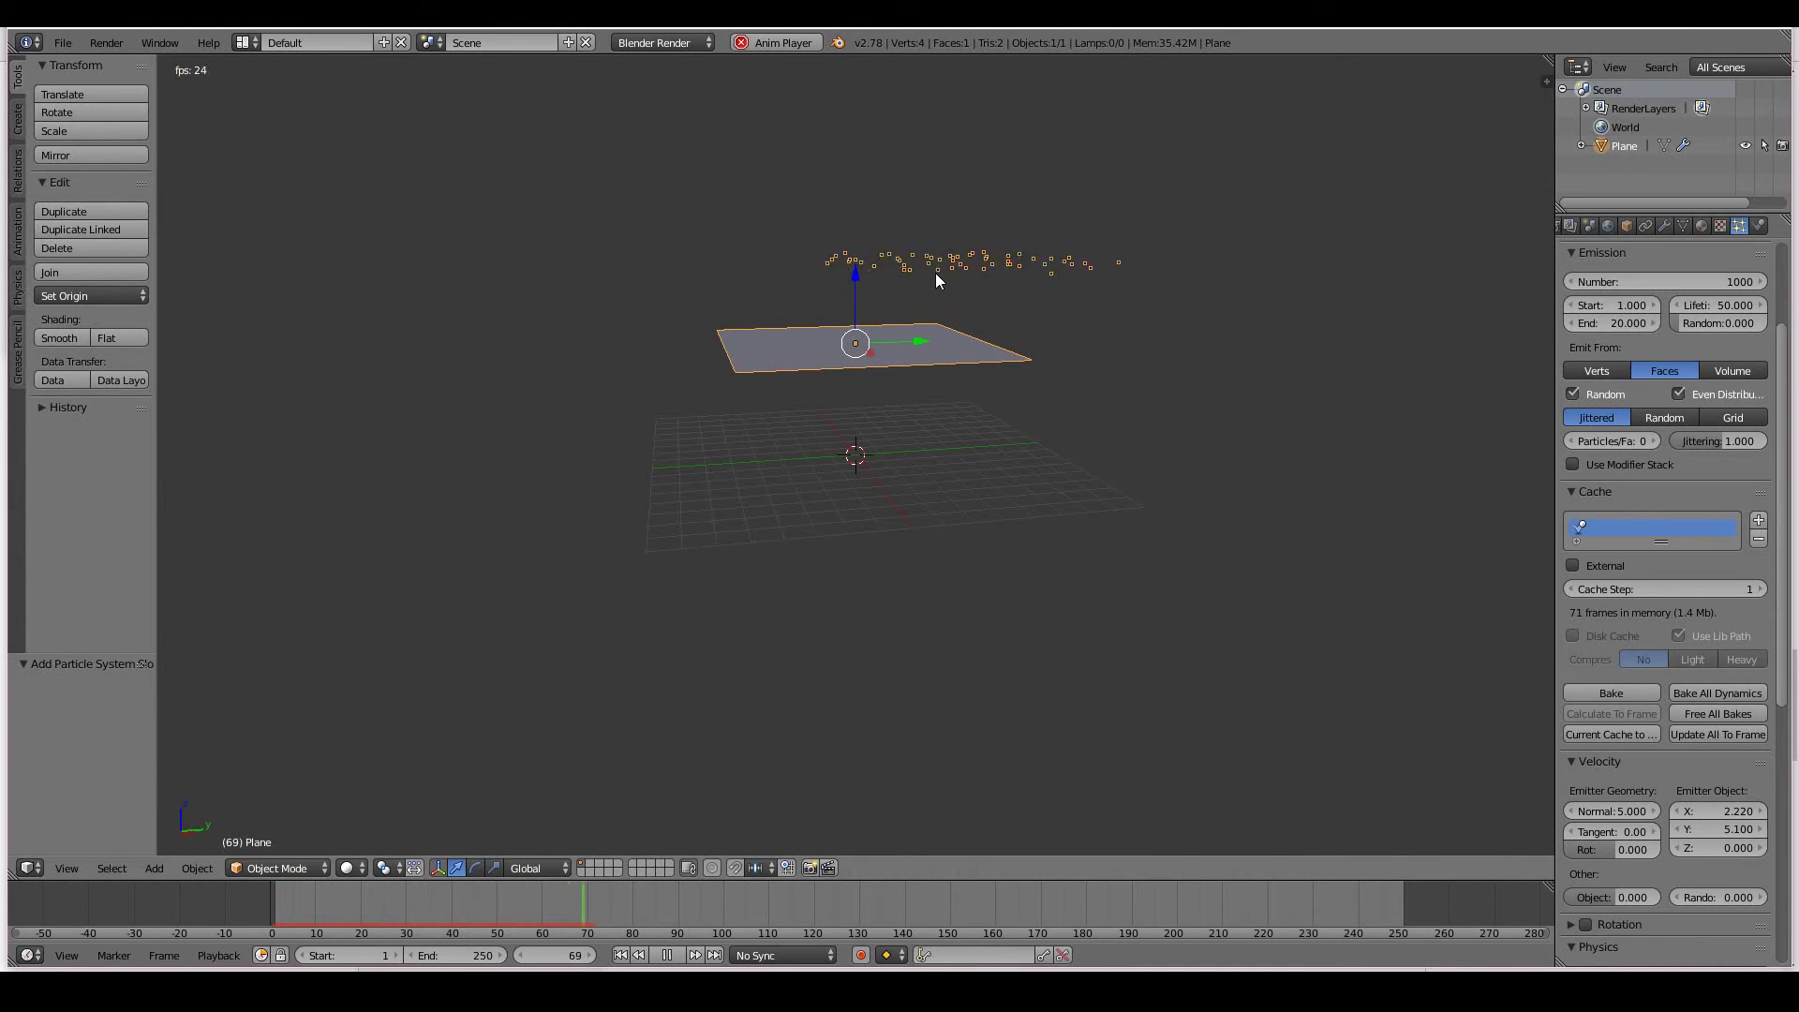
key("Escape")
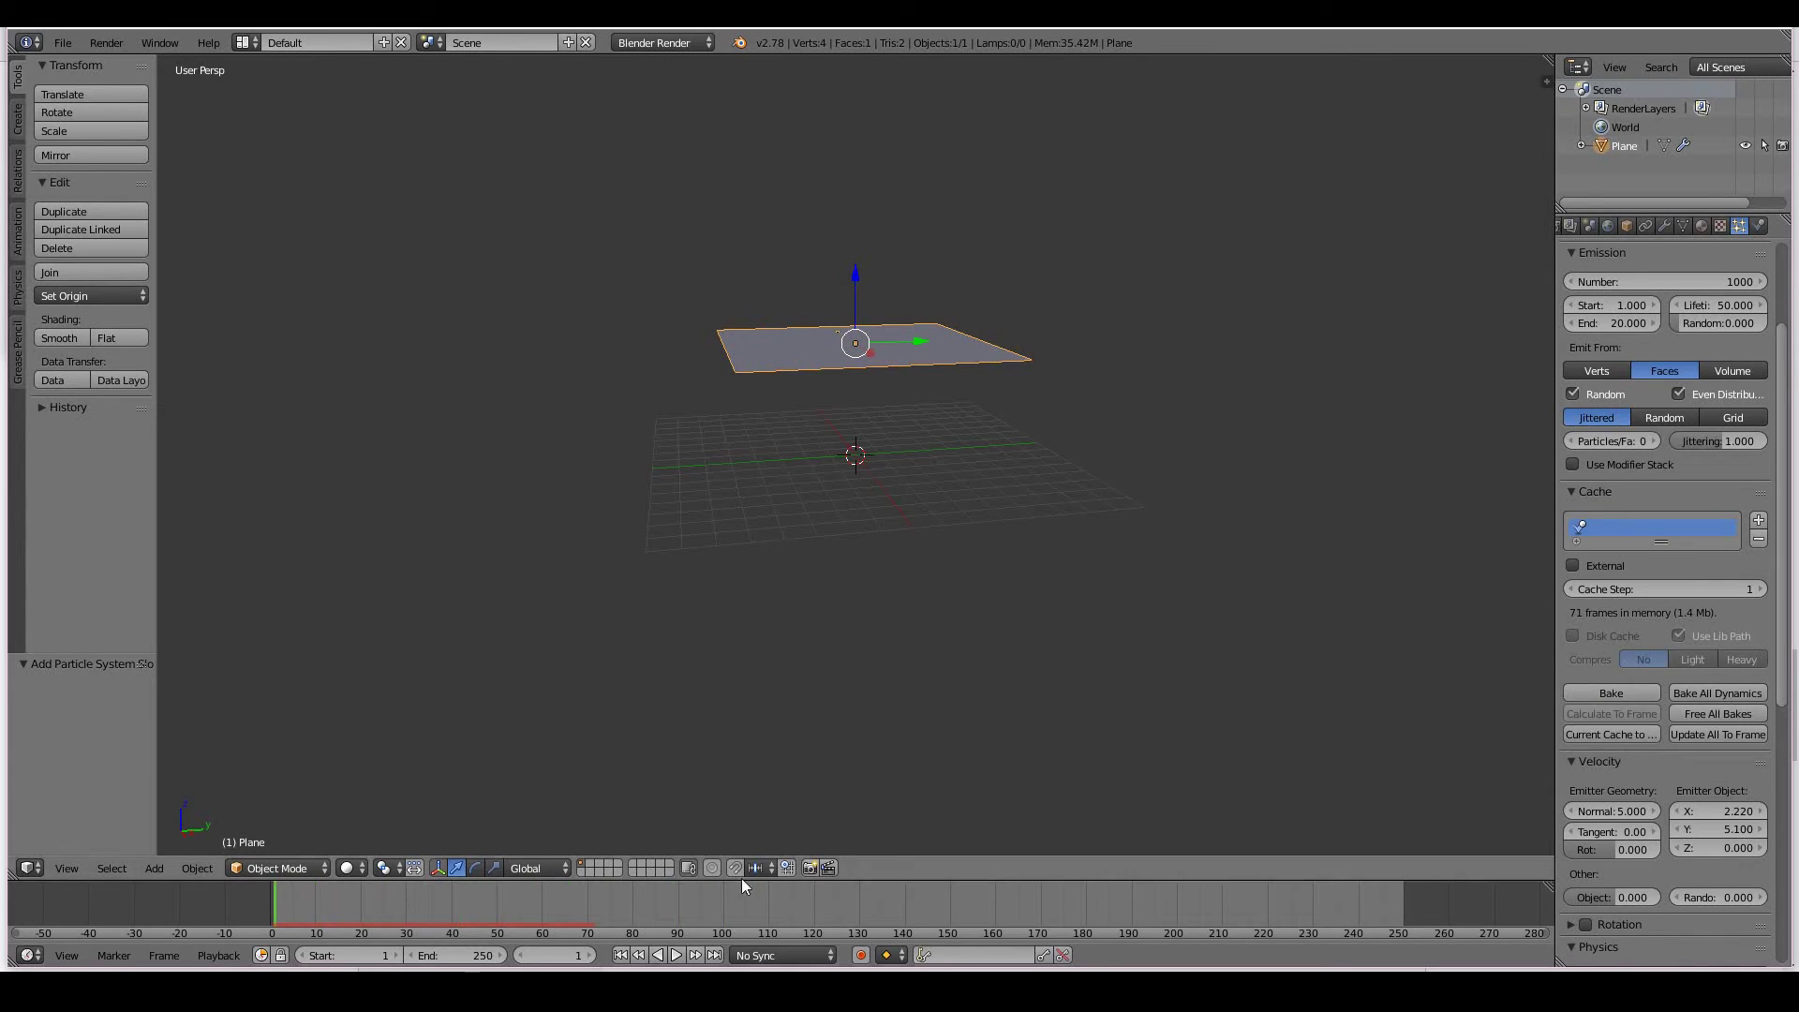
Set the animation's end frame to 100.
left_click(501, 955)
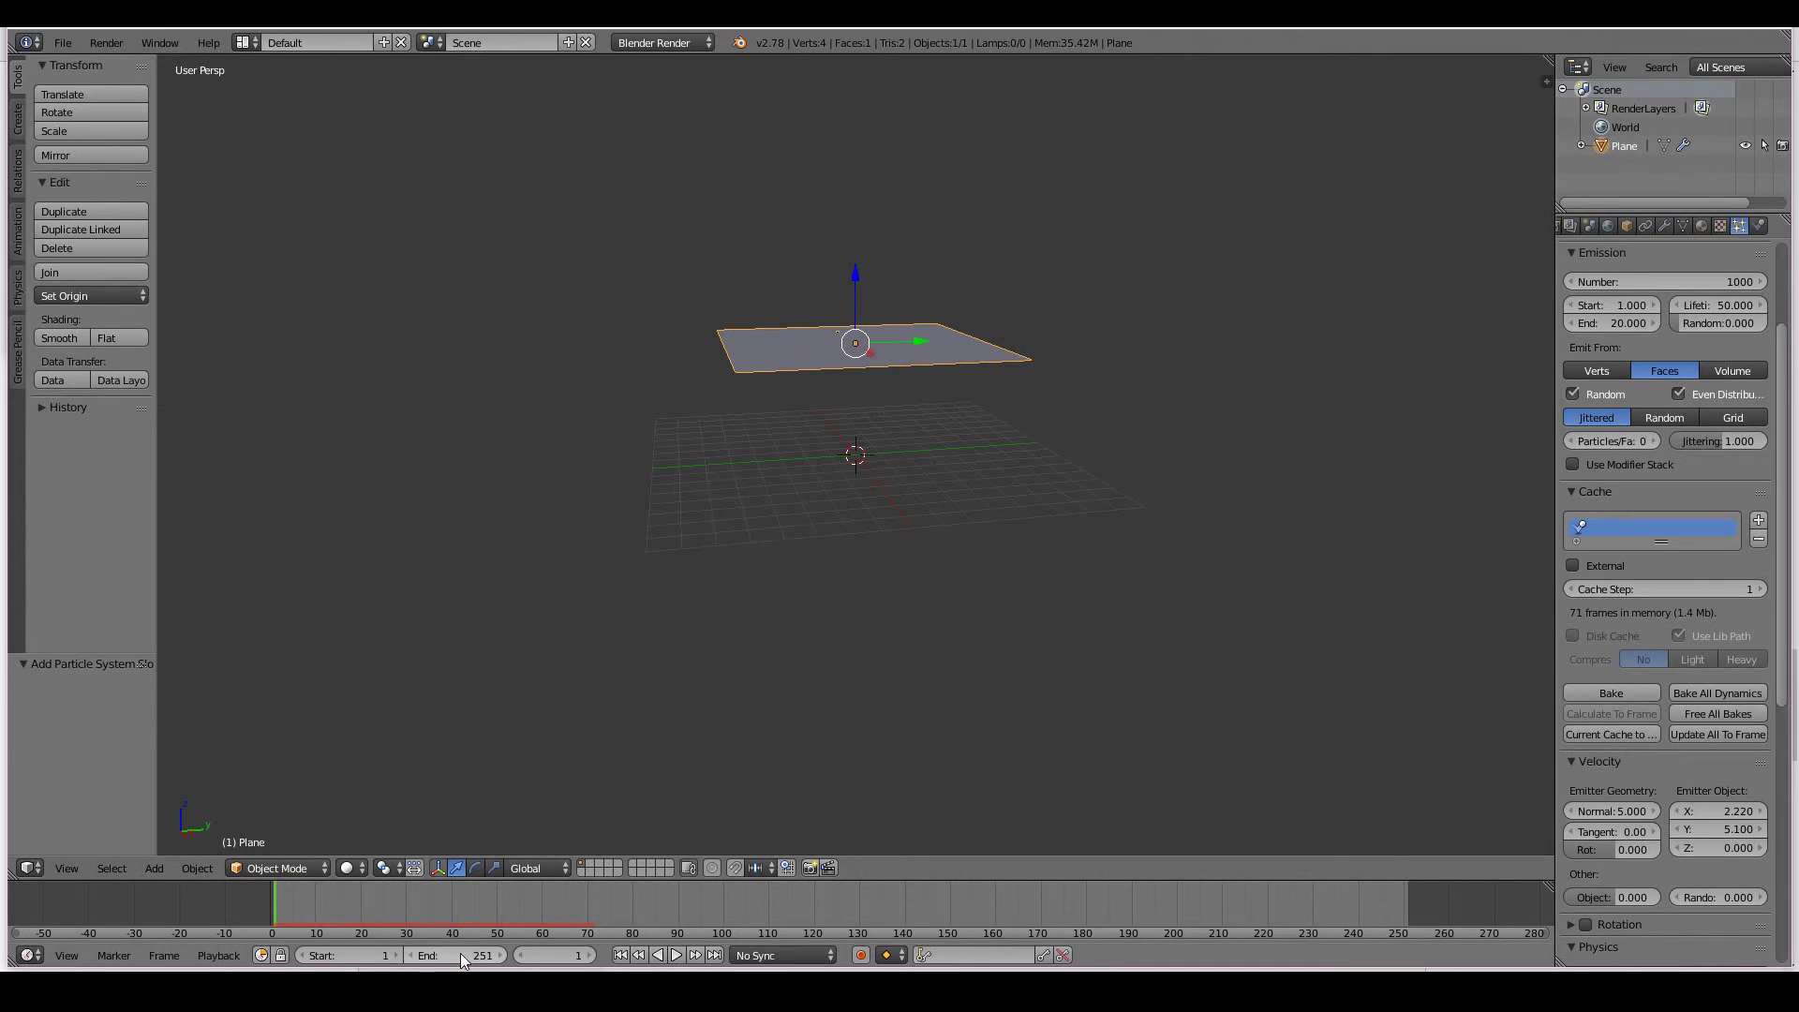
type("100")
key("Return")
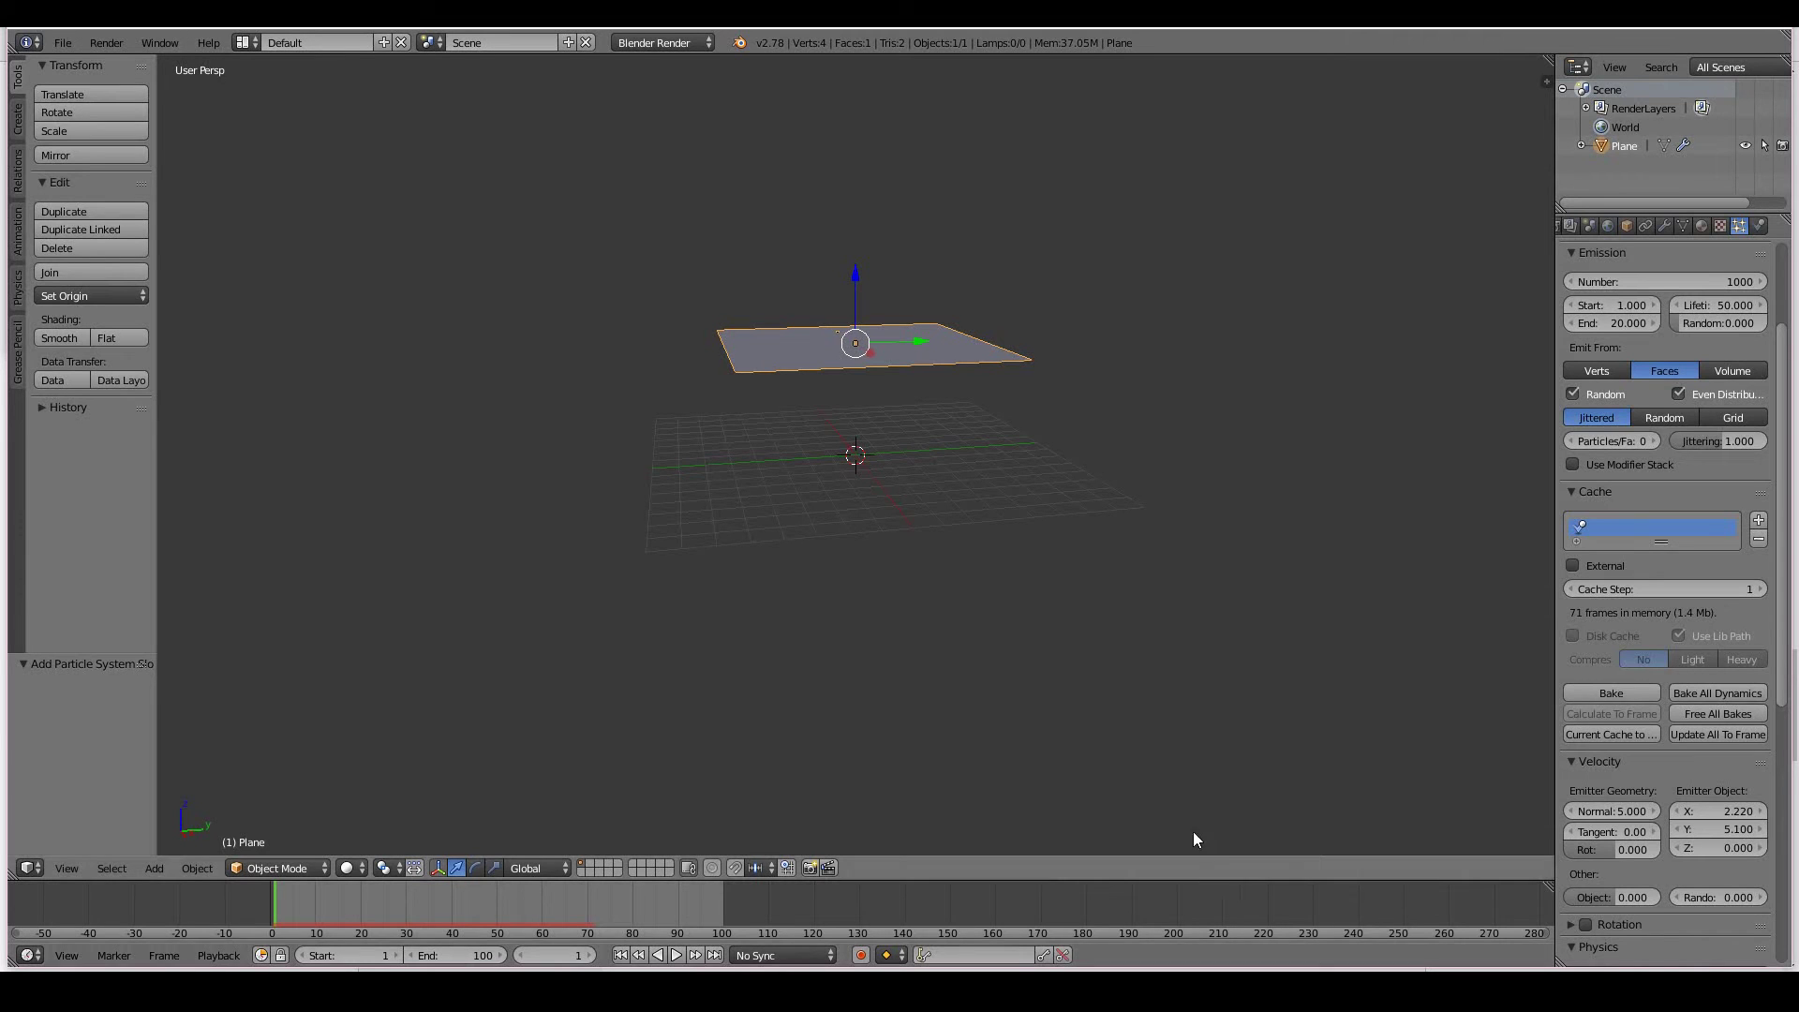
Bake the plane's particle simulation and look through its particle settings.
left_click(1610, 695)
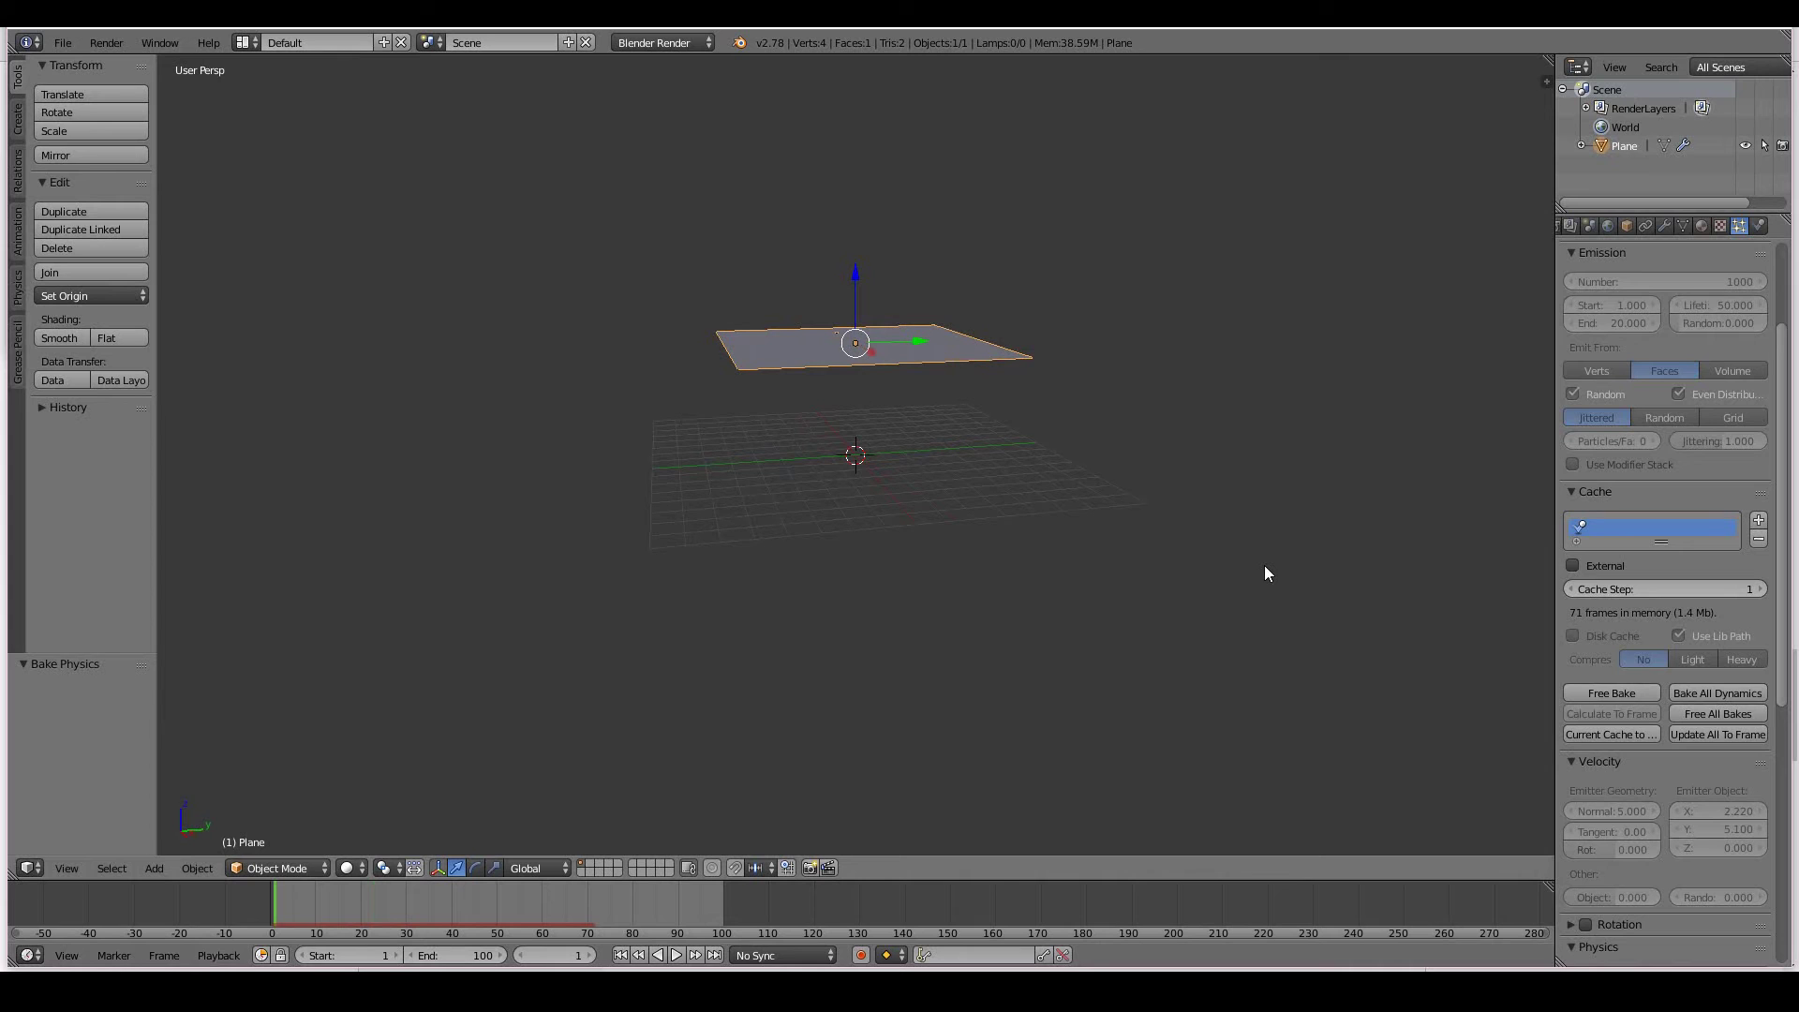
scroll(1616, 543, "up", 4)
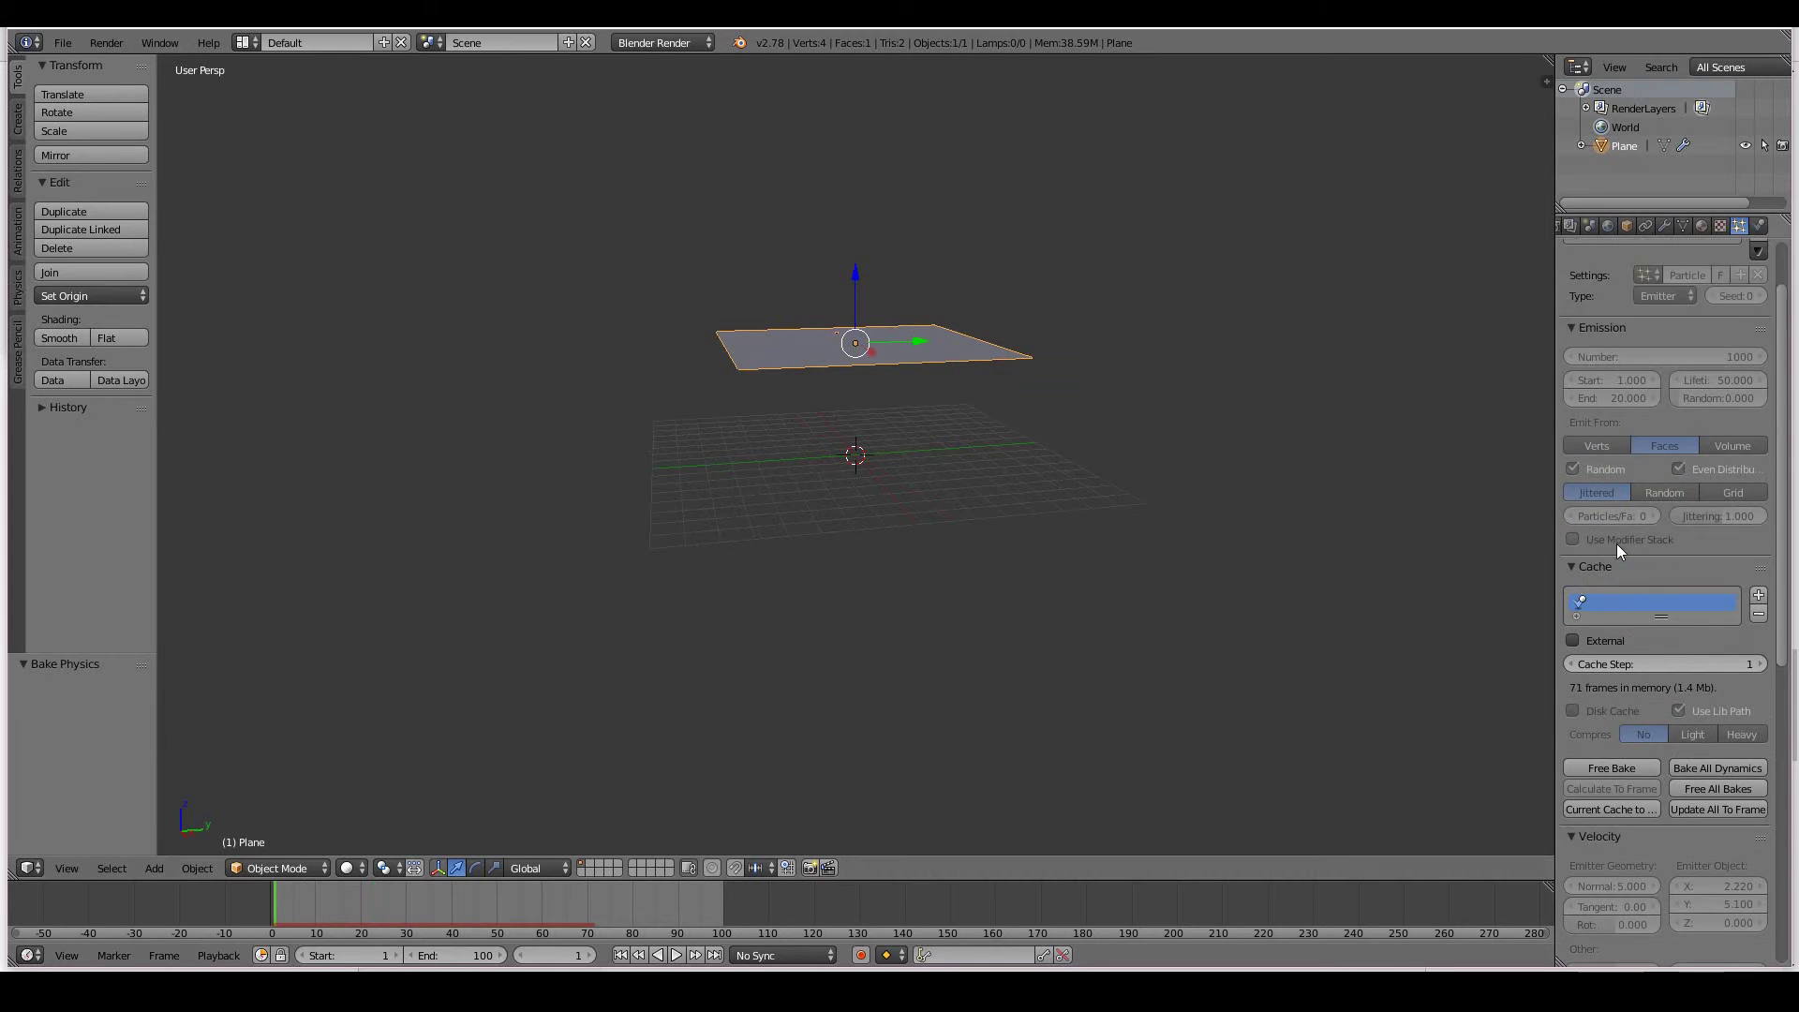
scroll(1630, 468, "down", 2)
scroll(1637, 548, "down", 5)
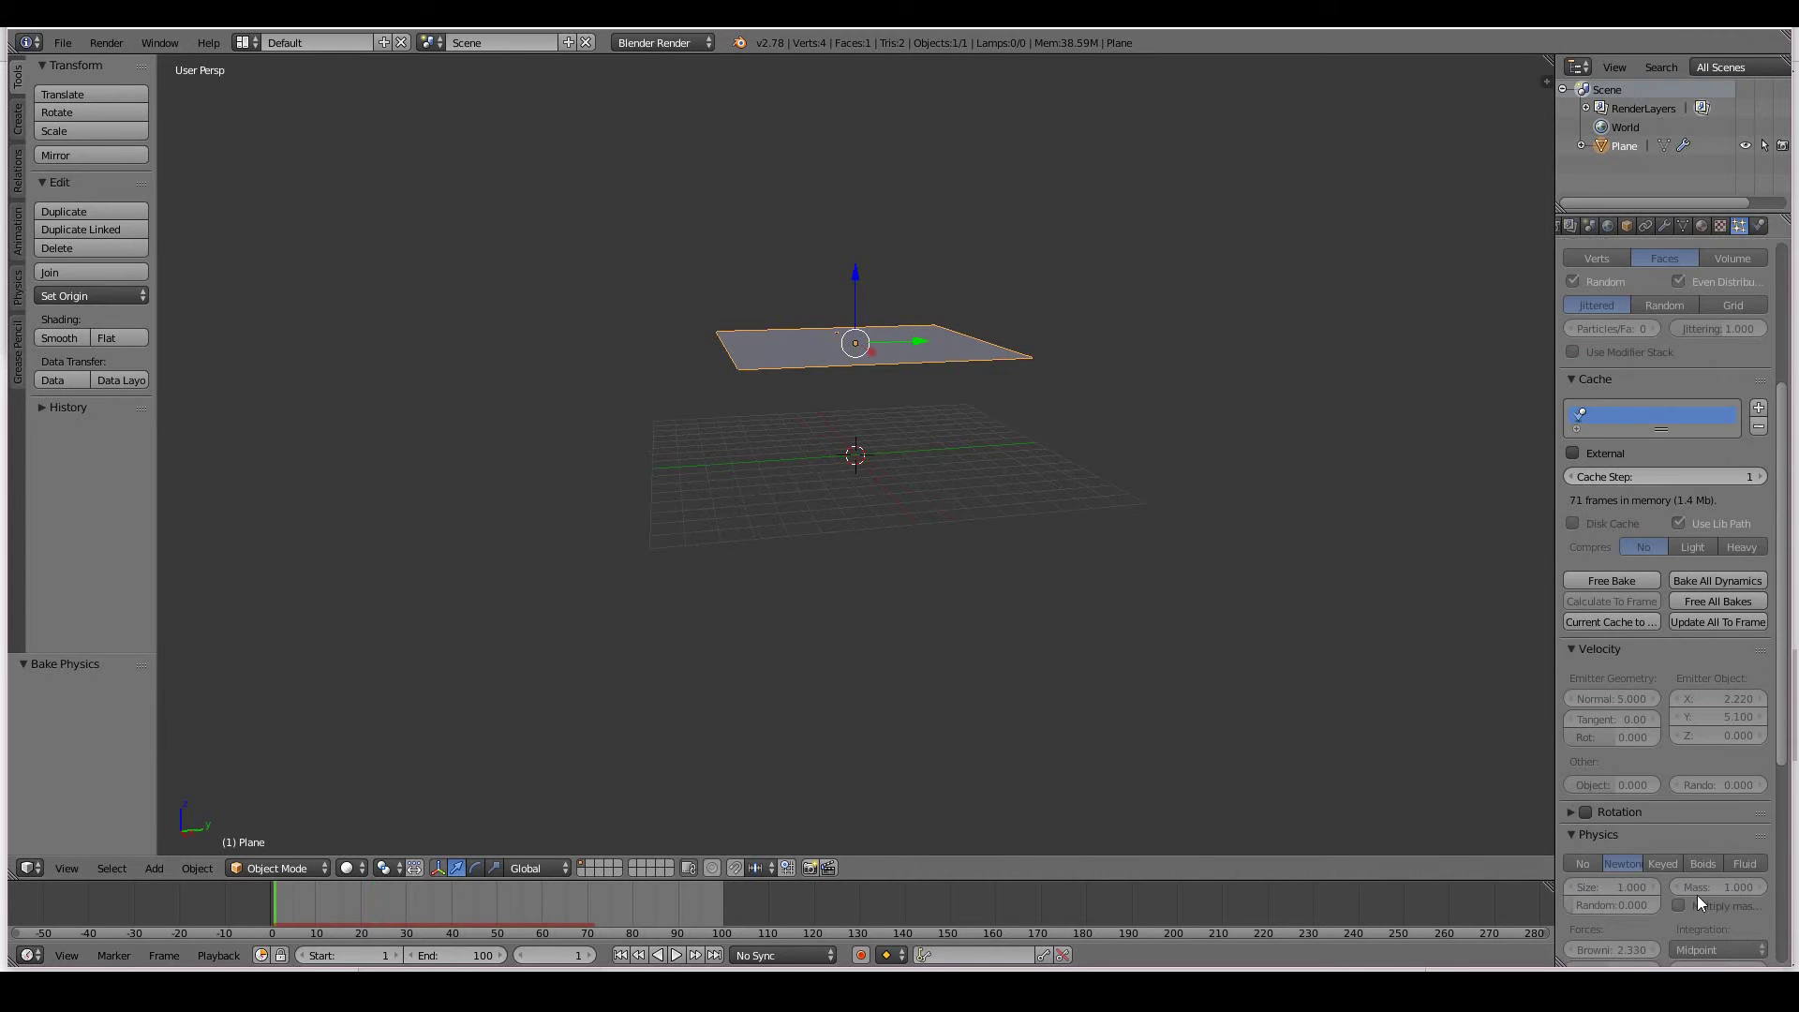
Play the baked particle animation repeatedly to check the emission from the plane.
key("alt+a")
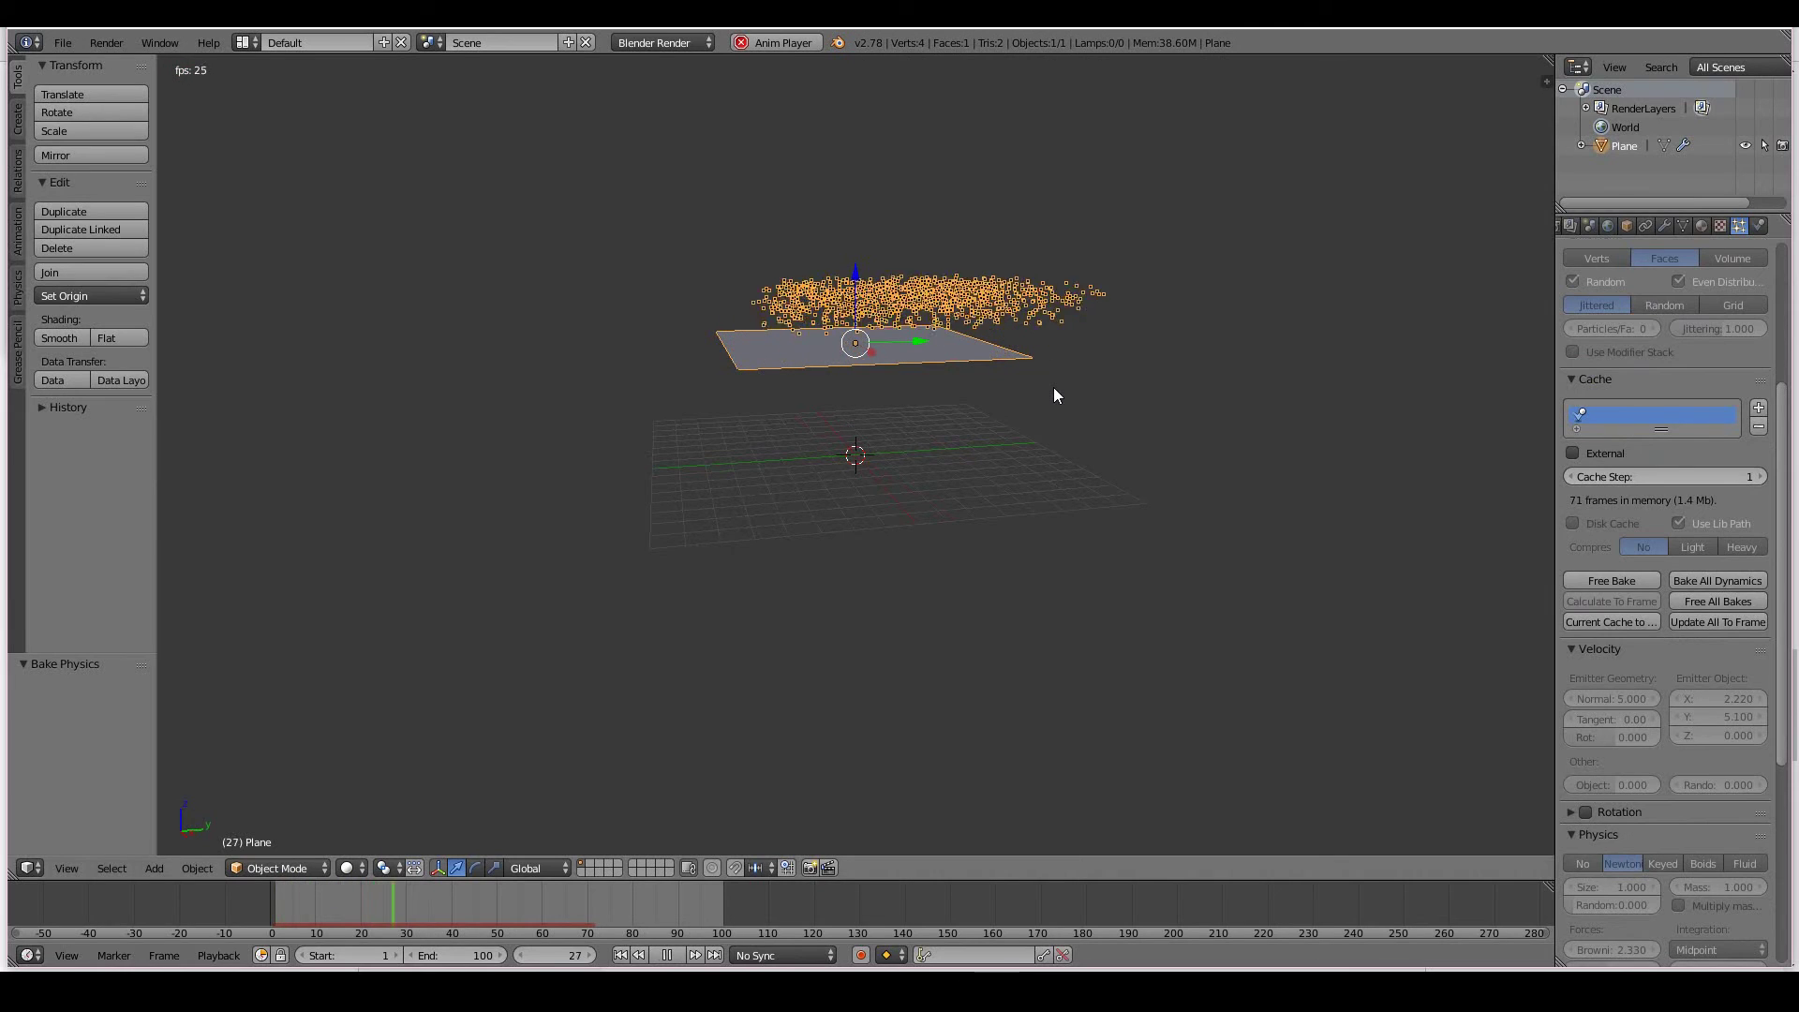
key("Escape")
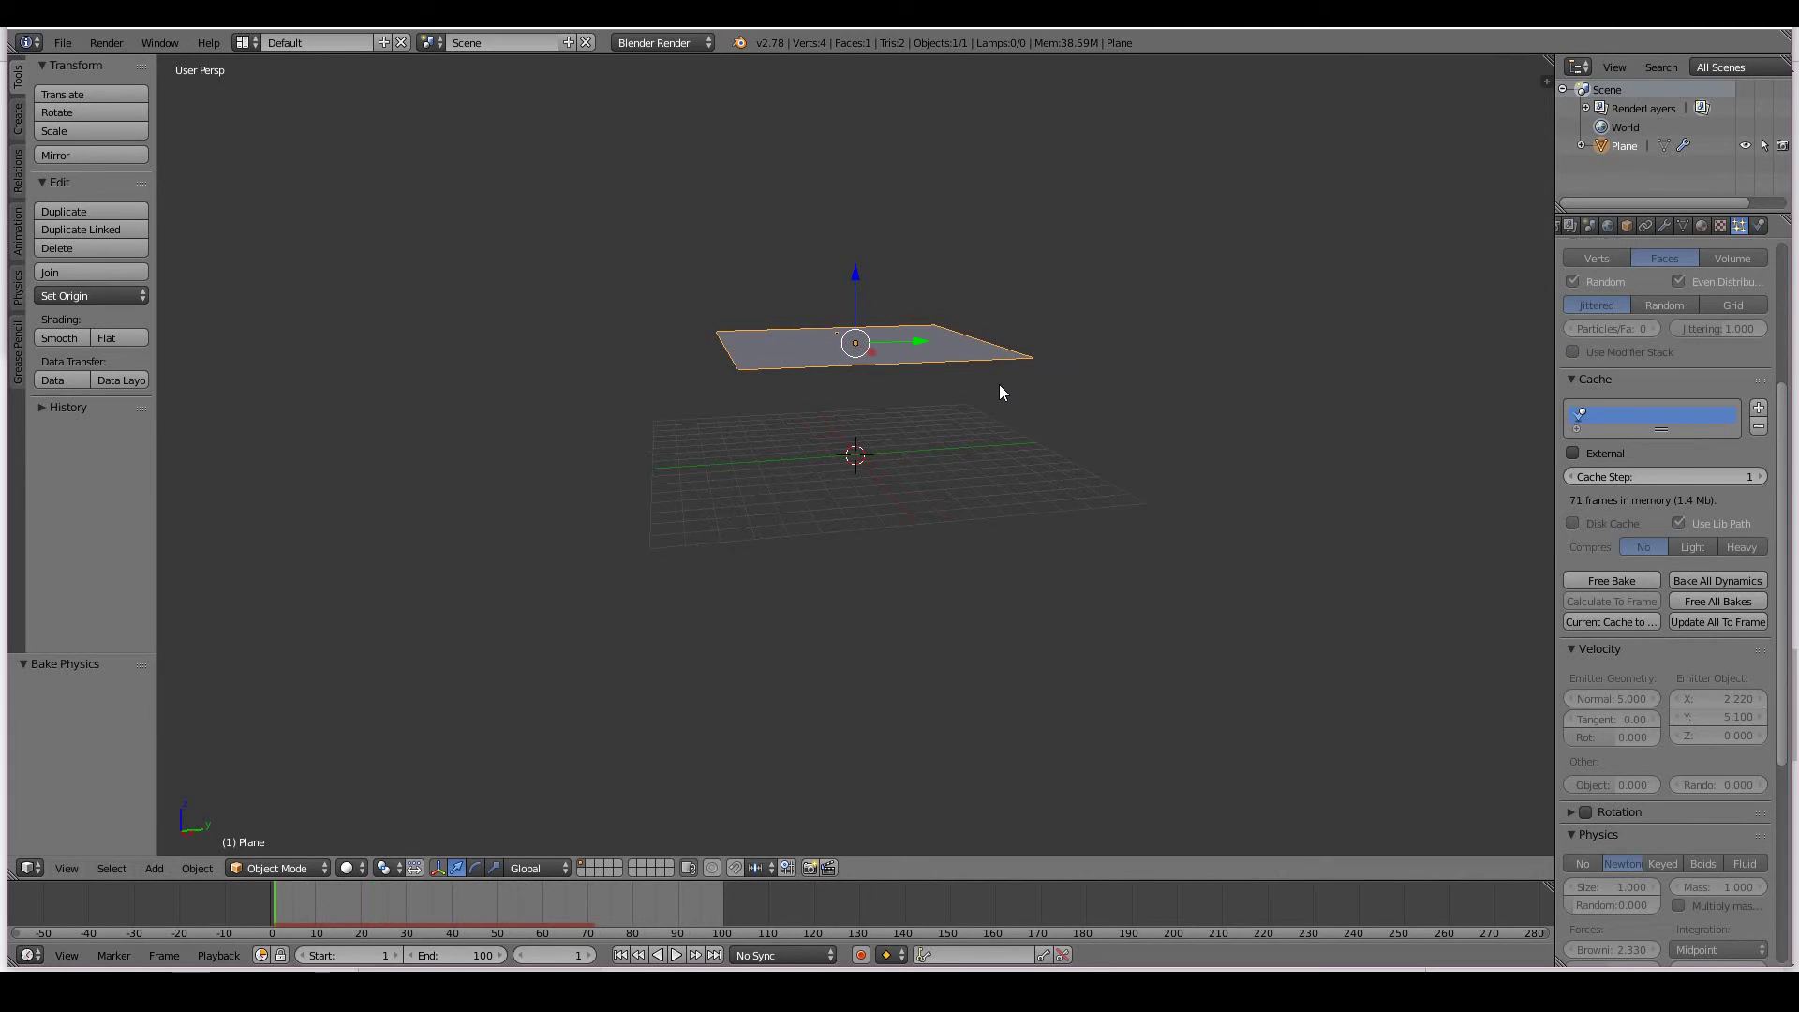
key("alt+a")
key("Escape")
key("alt+a")
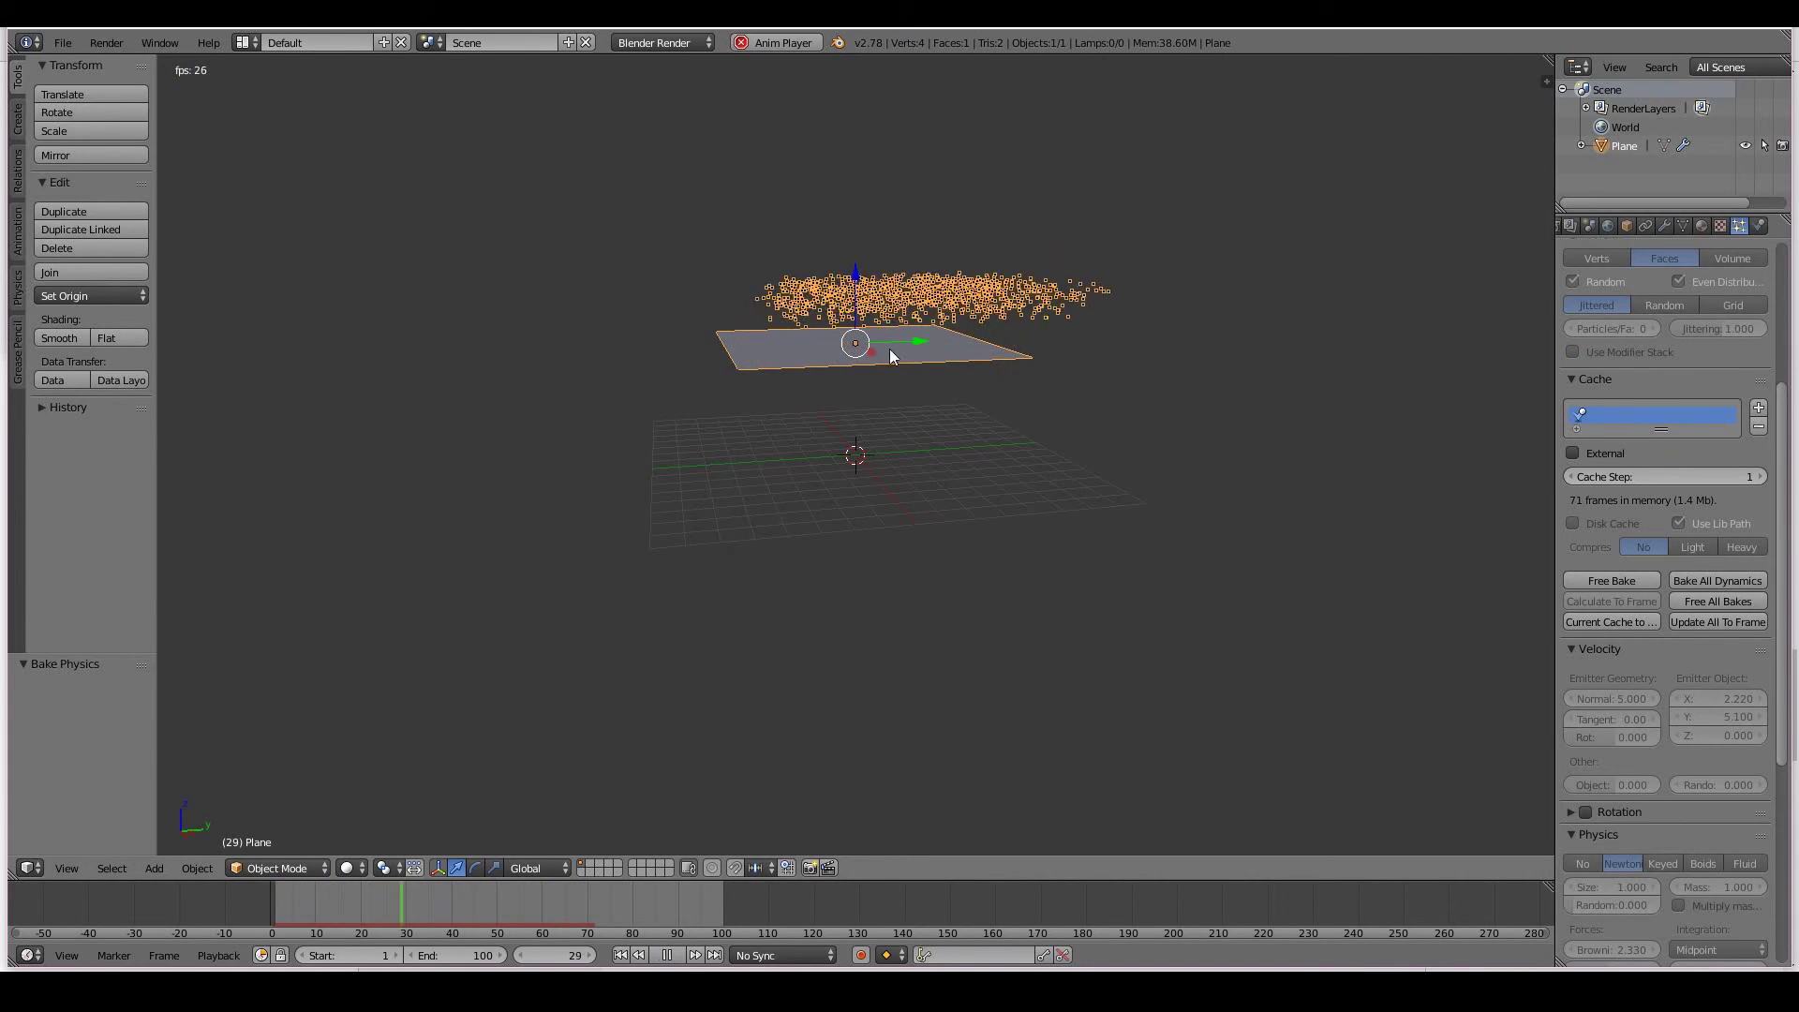
key("Escape")
Free all physics bakes and briefly replay the particle animation.
left_click(1707, 602)
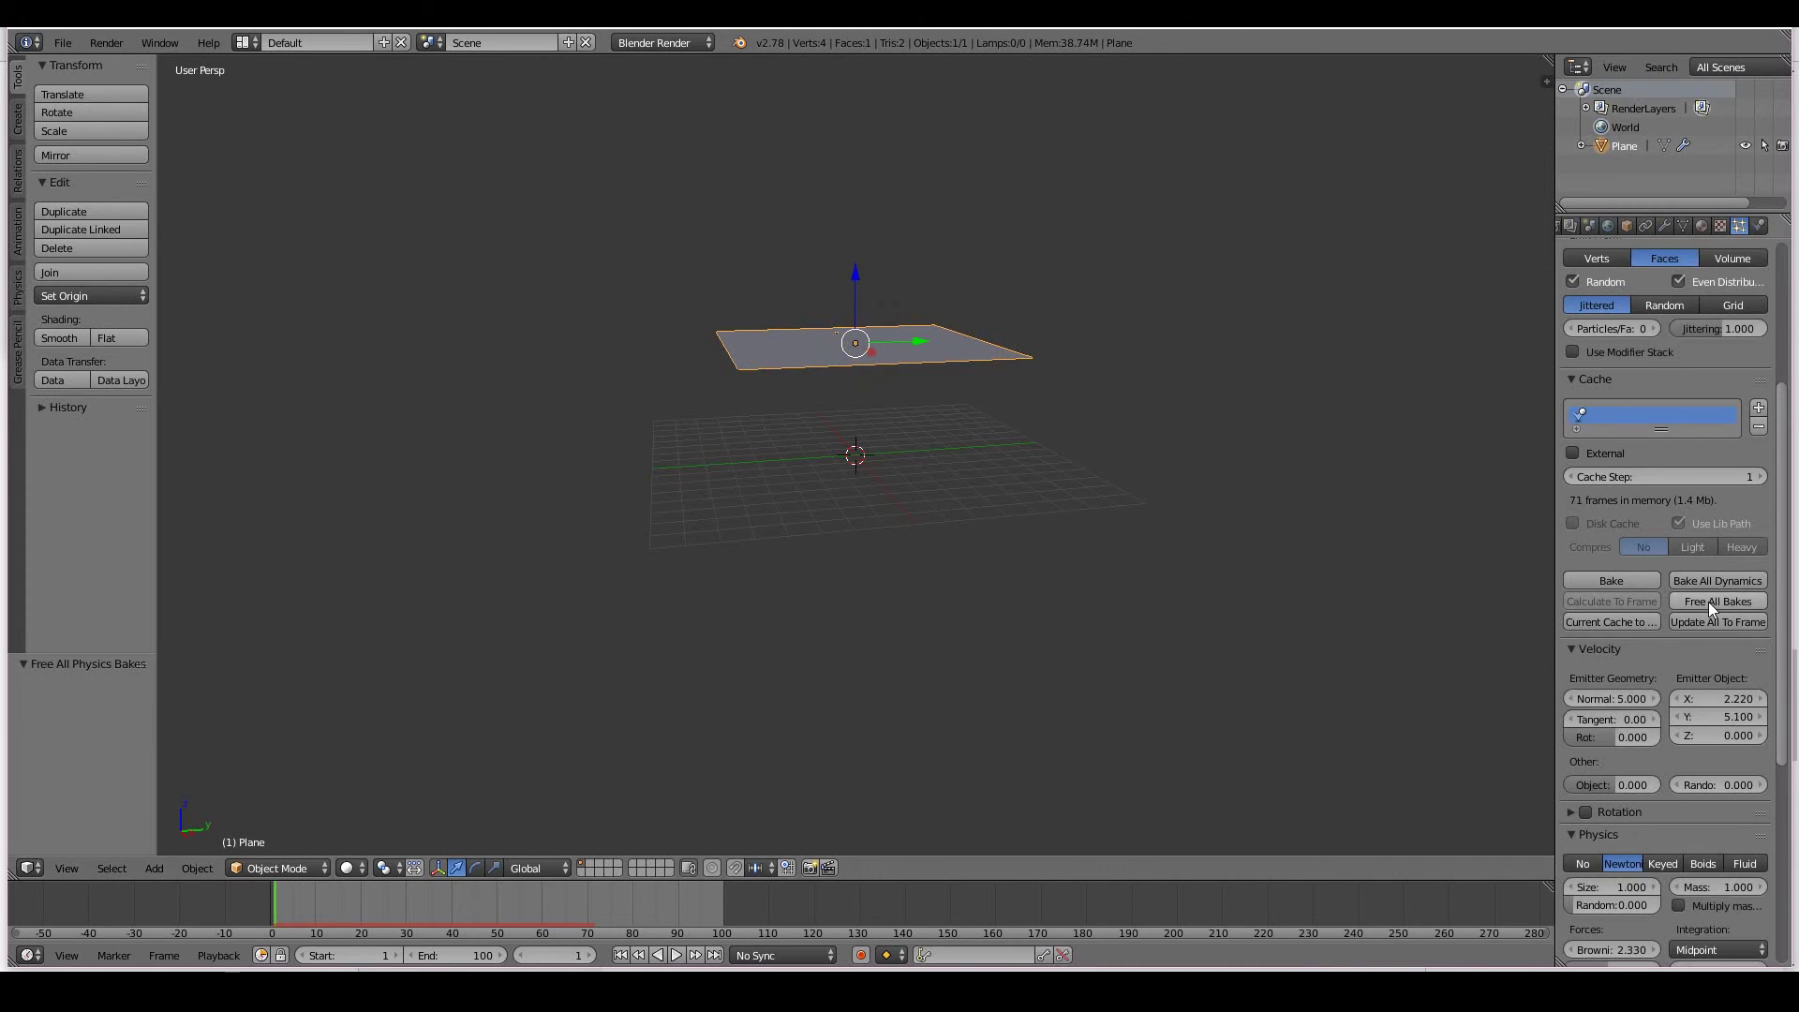
scroll(1704, 530, "up", 6)
key("alt+a")
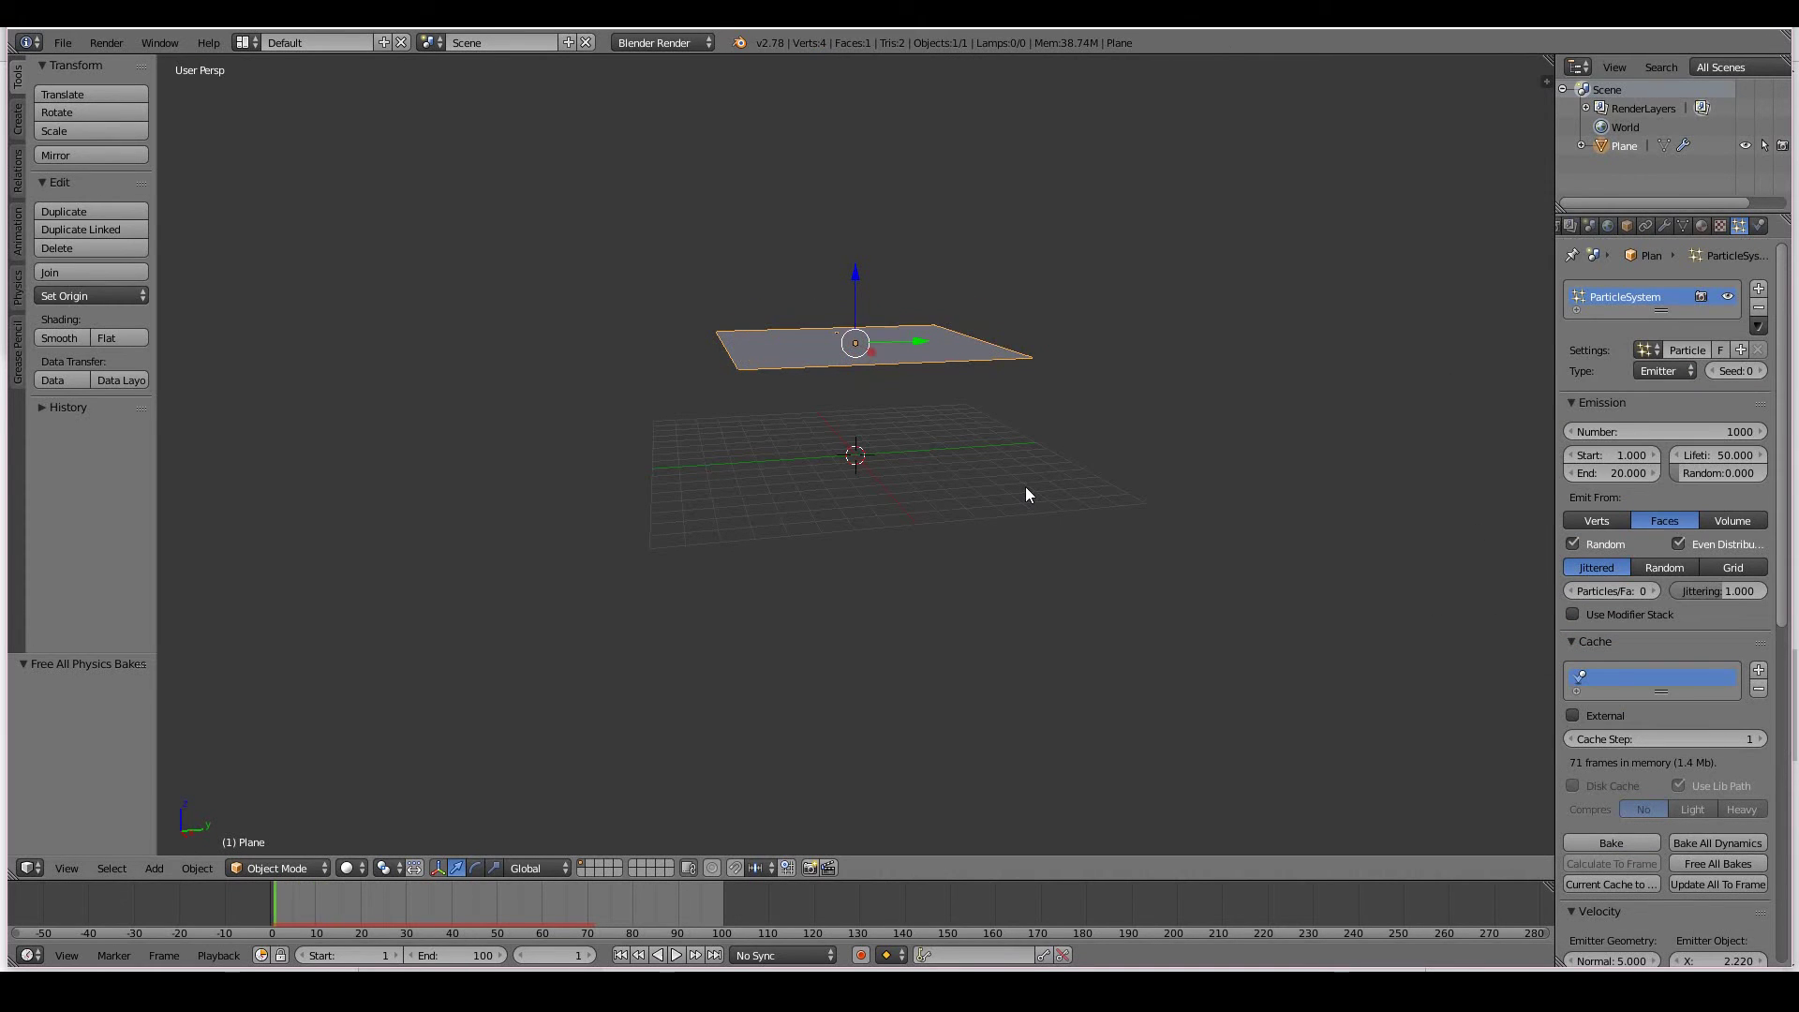
key("Escape")
mouse_move(1261, 463)
middle_mouse_down()
mouse_move(1246, 469)
mouse_move(1273, 496)
middle_mouse_up()
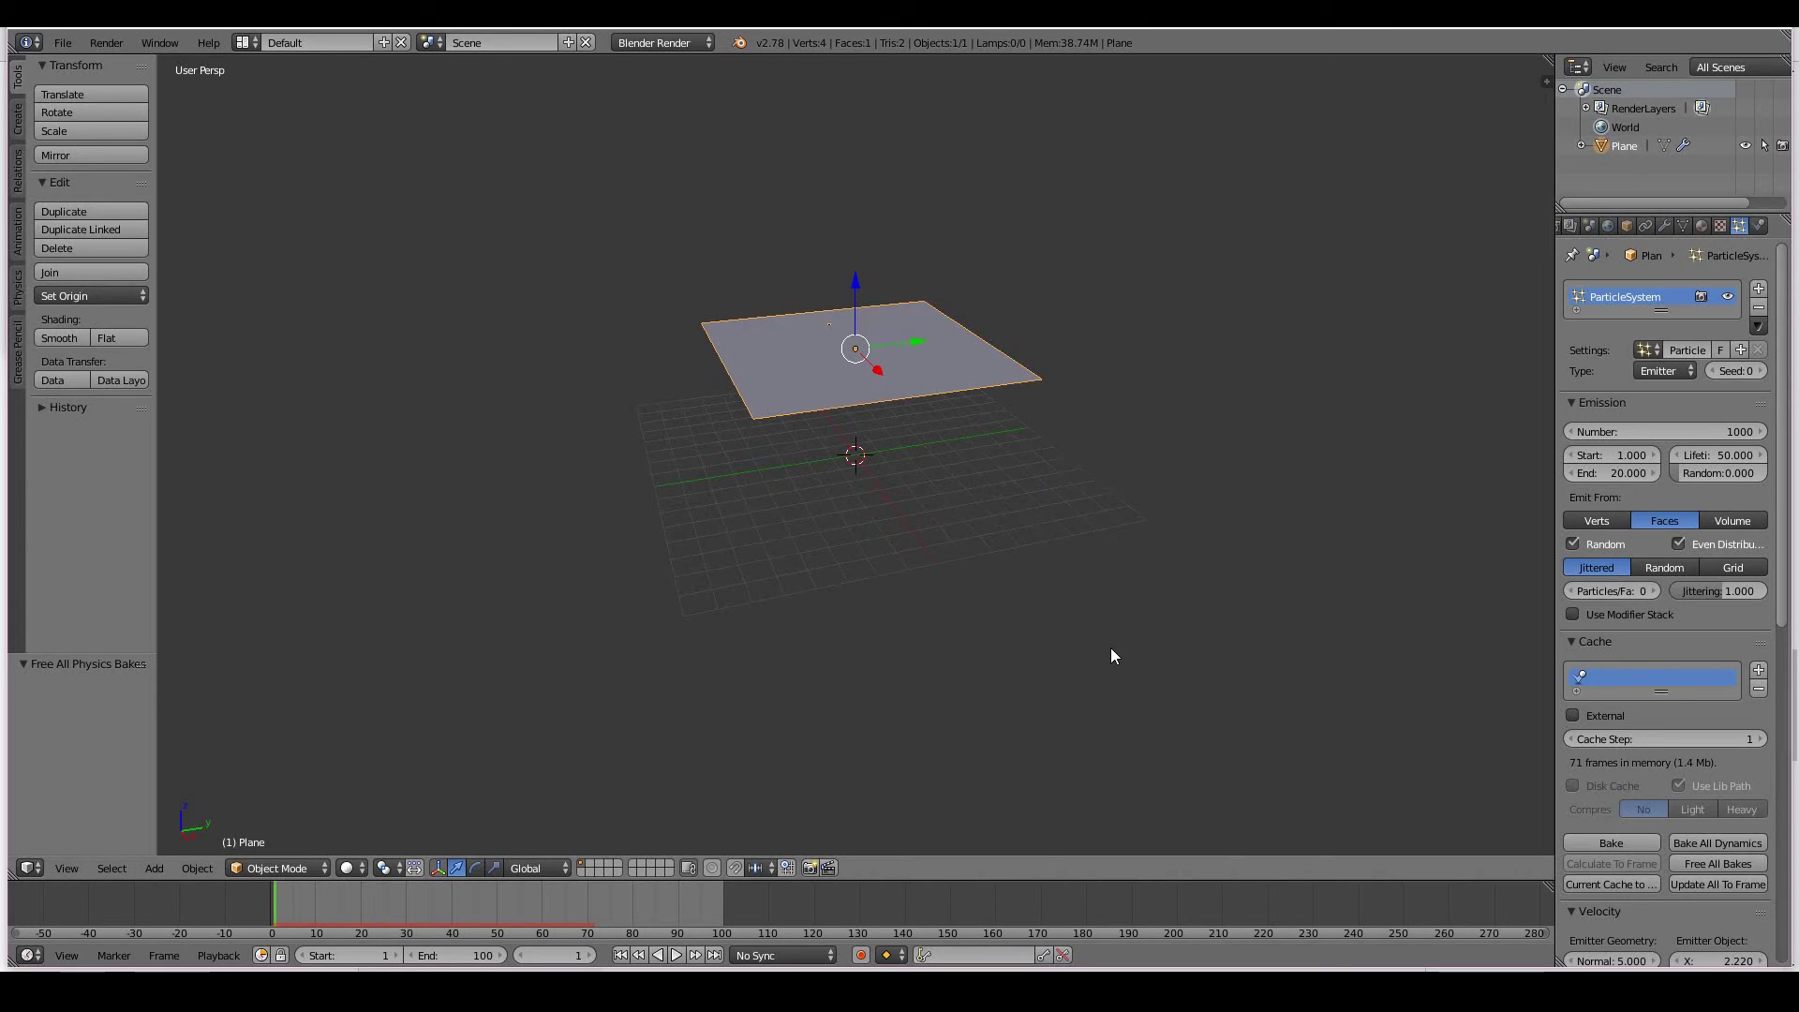
middle_click_drag(1112, 654, 1193, 418)
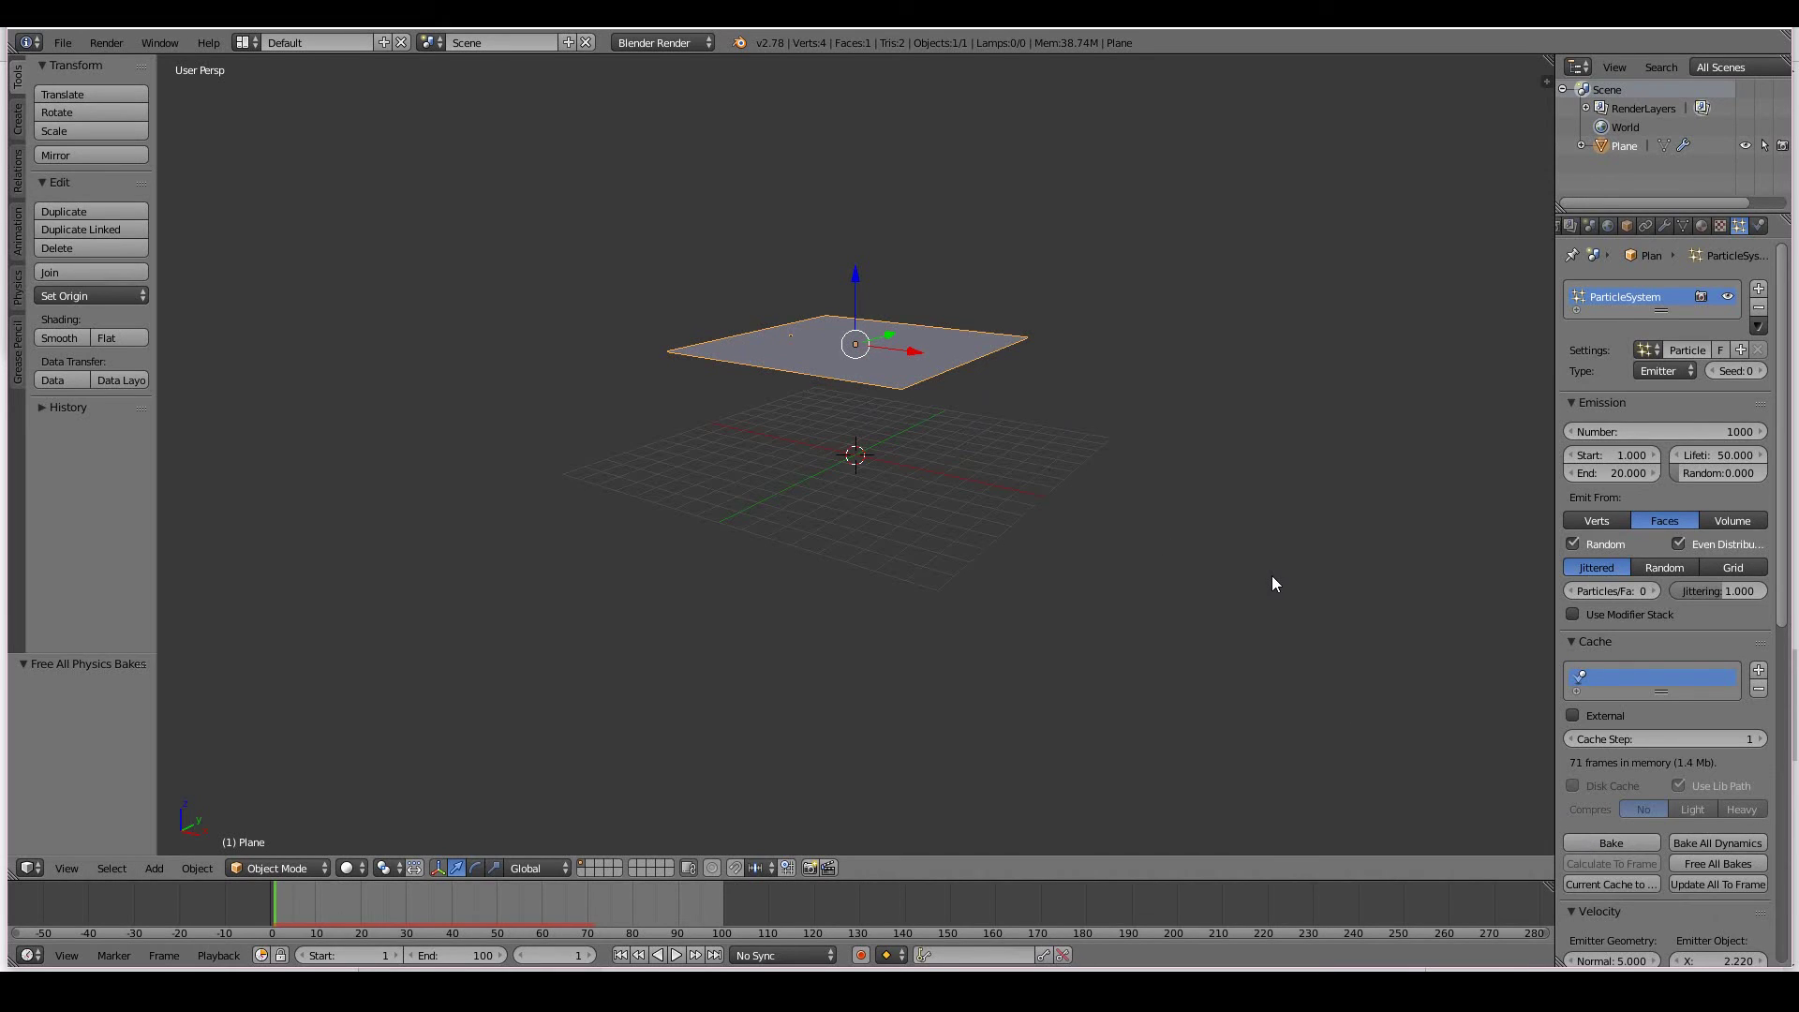
middle_click_drag(1234, 437, 1168, 425)
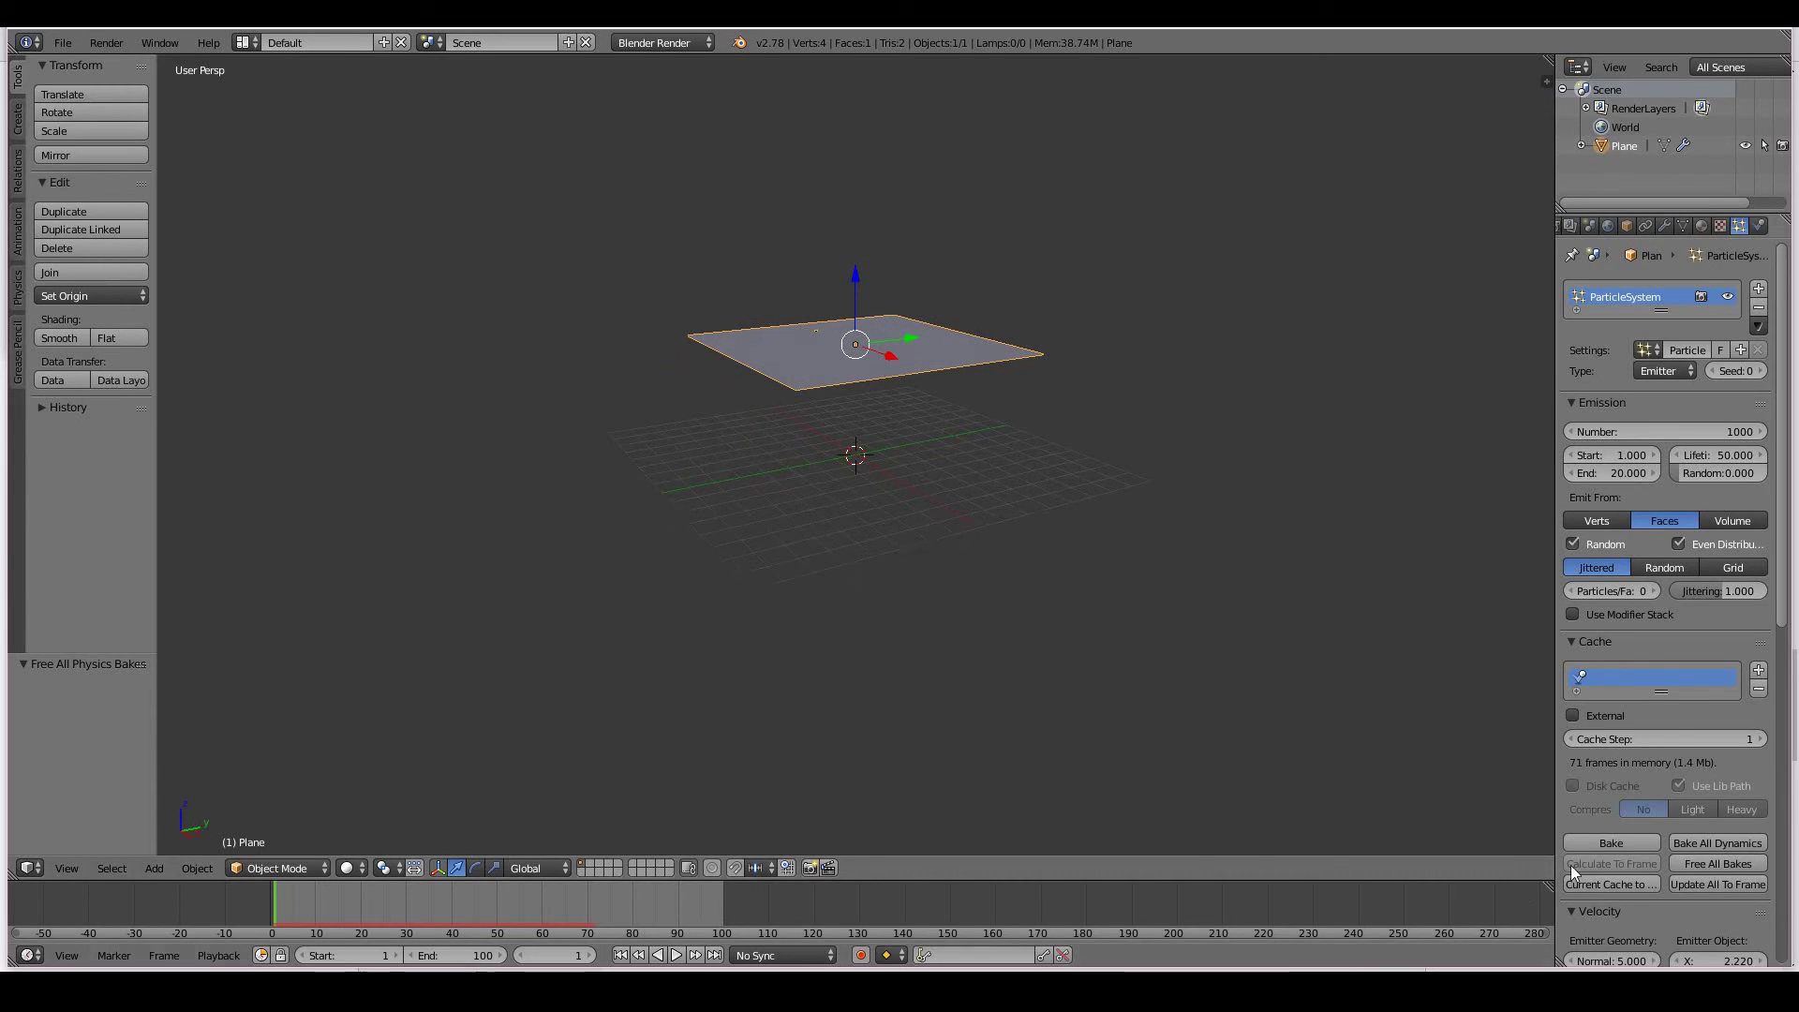
middle_click_drag(1087, 365, 1144, 373)
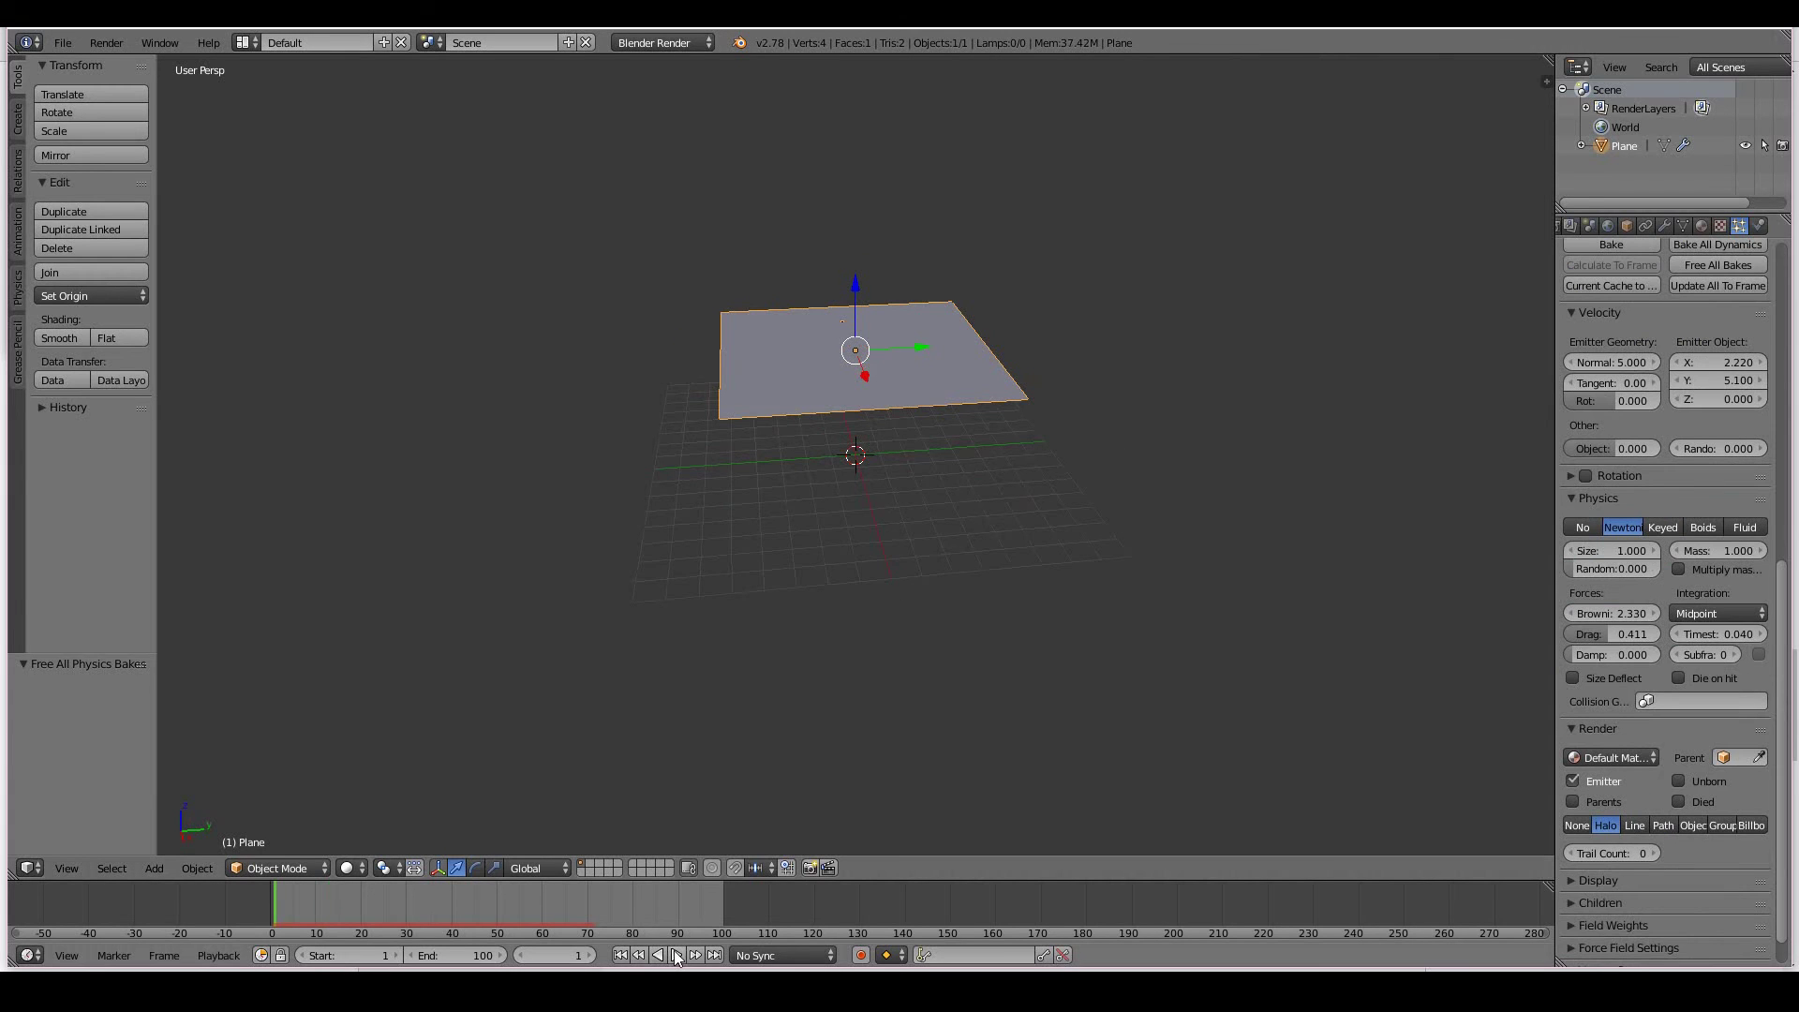
Play the particle emission and pause it at frame 49, with the particles above the plane.
left_click(677, 955)
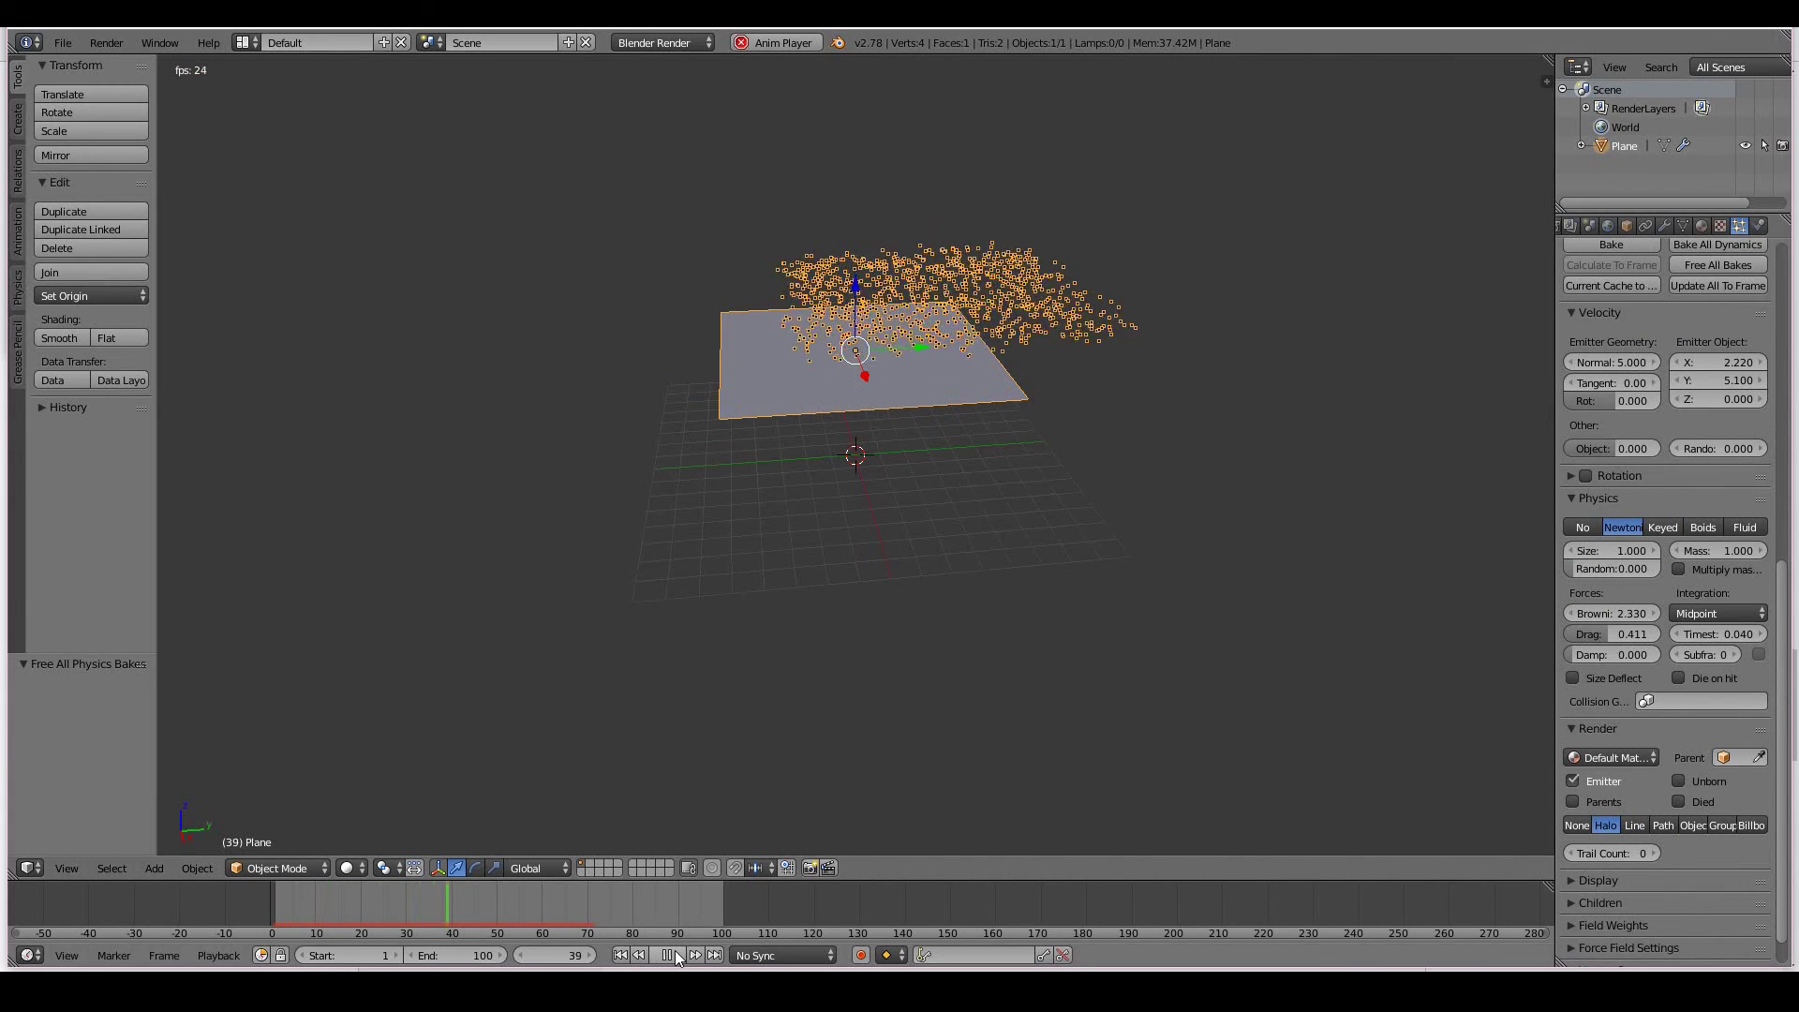
left_click(675, 955)
middle_click_drag(1016, 356, 1048, 425)
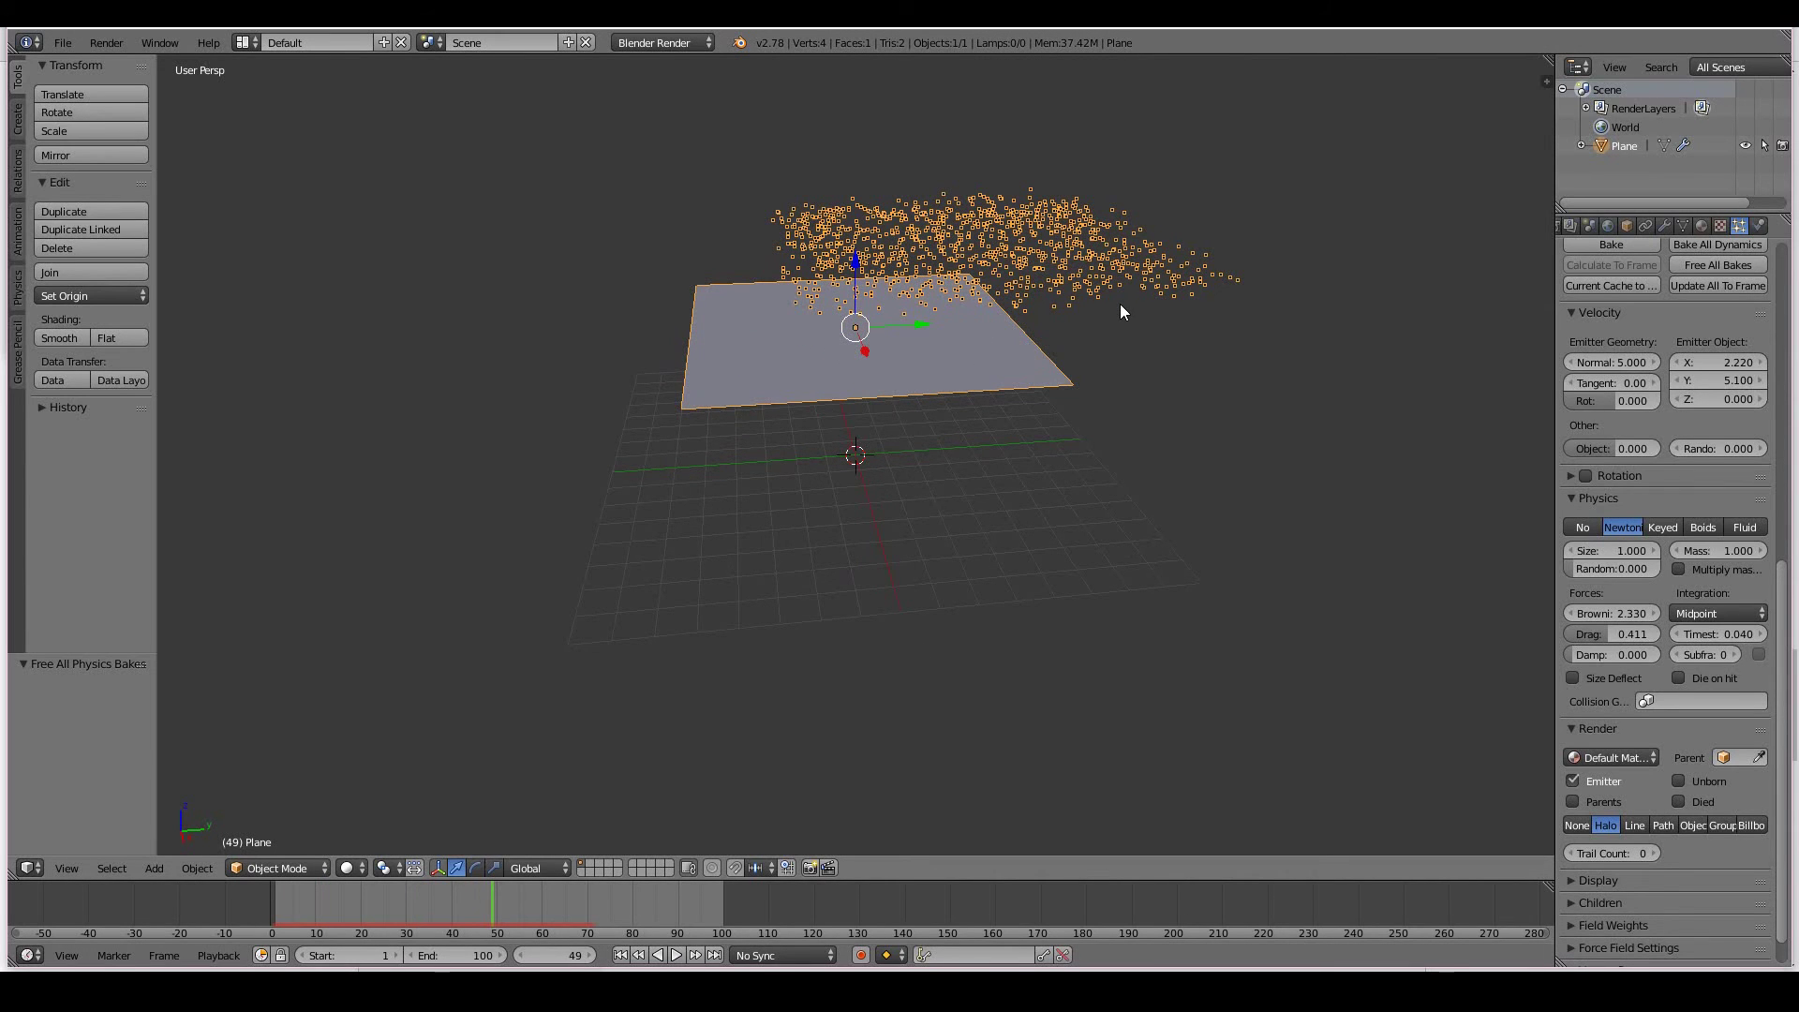
middle_click_drag(1121, 304, 1307, 202)
Add a camera to the scene and make it the active camera.
key("shift+a")
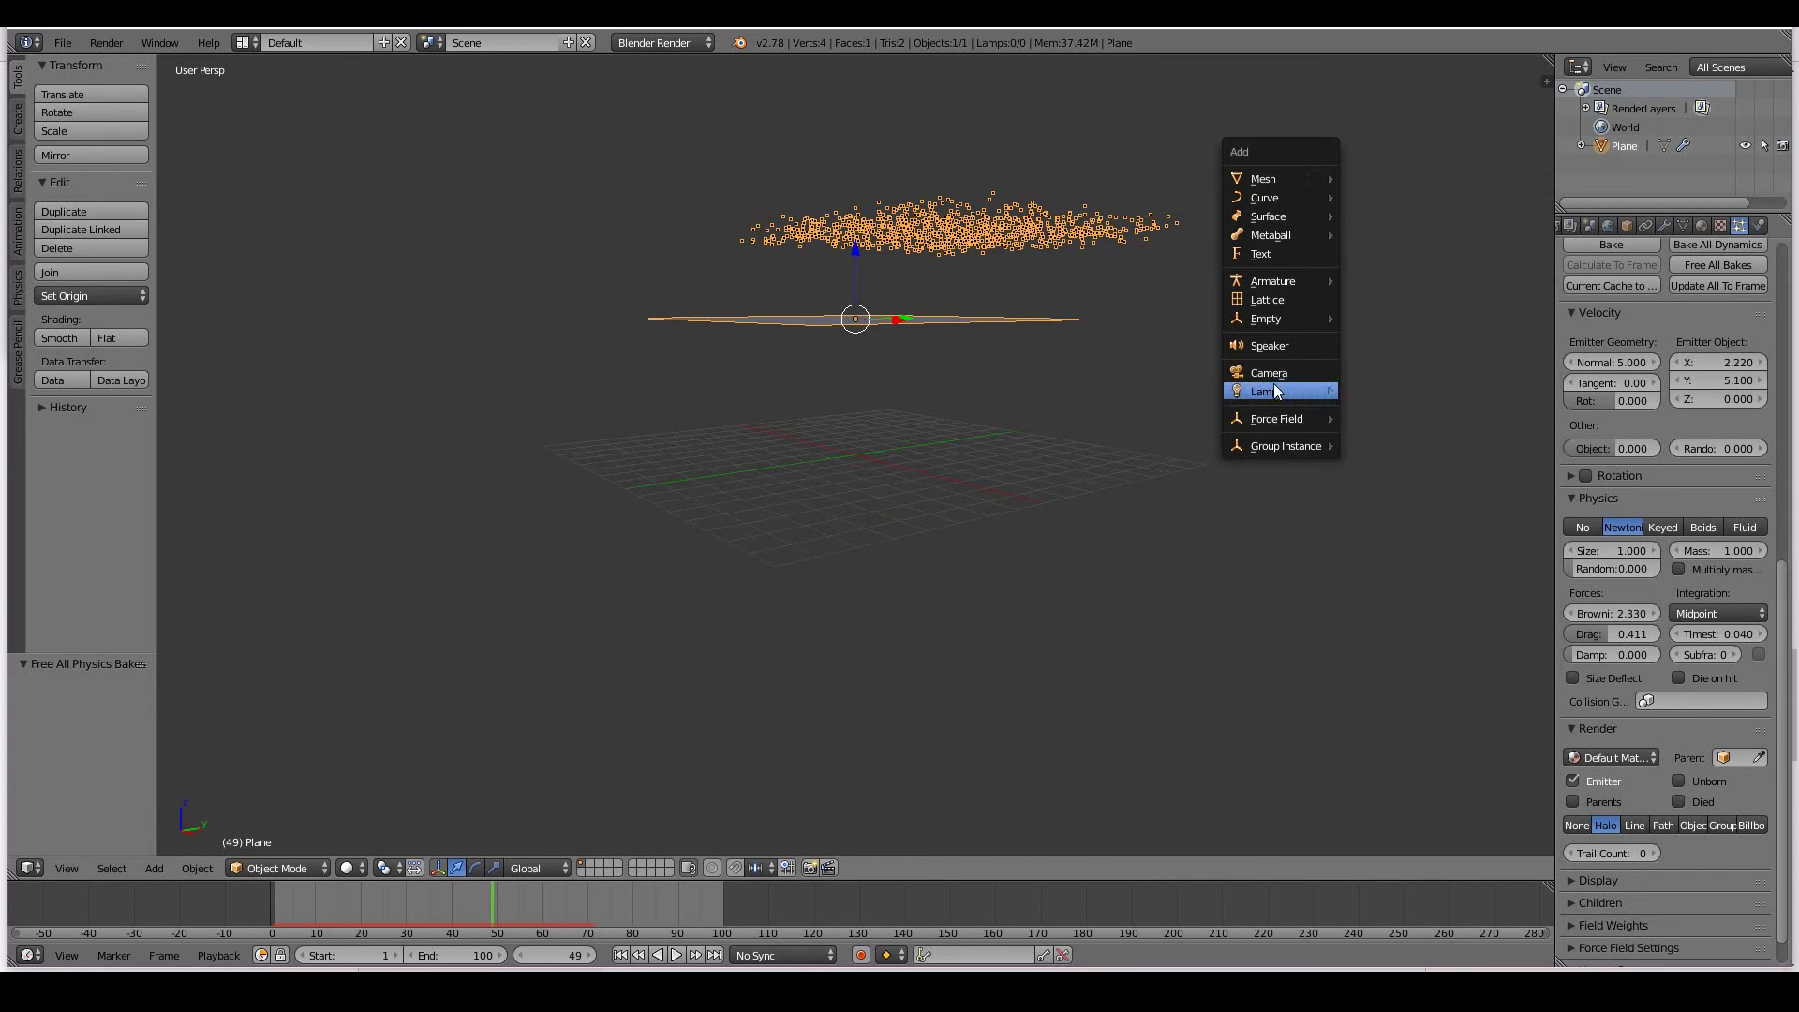
left_click(1261, 367)
key("ctrl+KP_0")
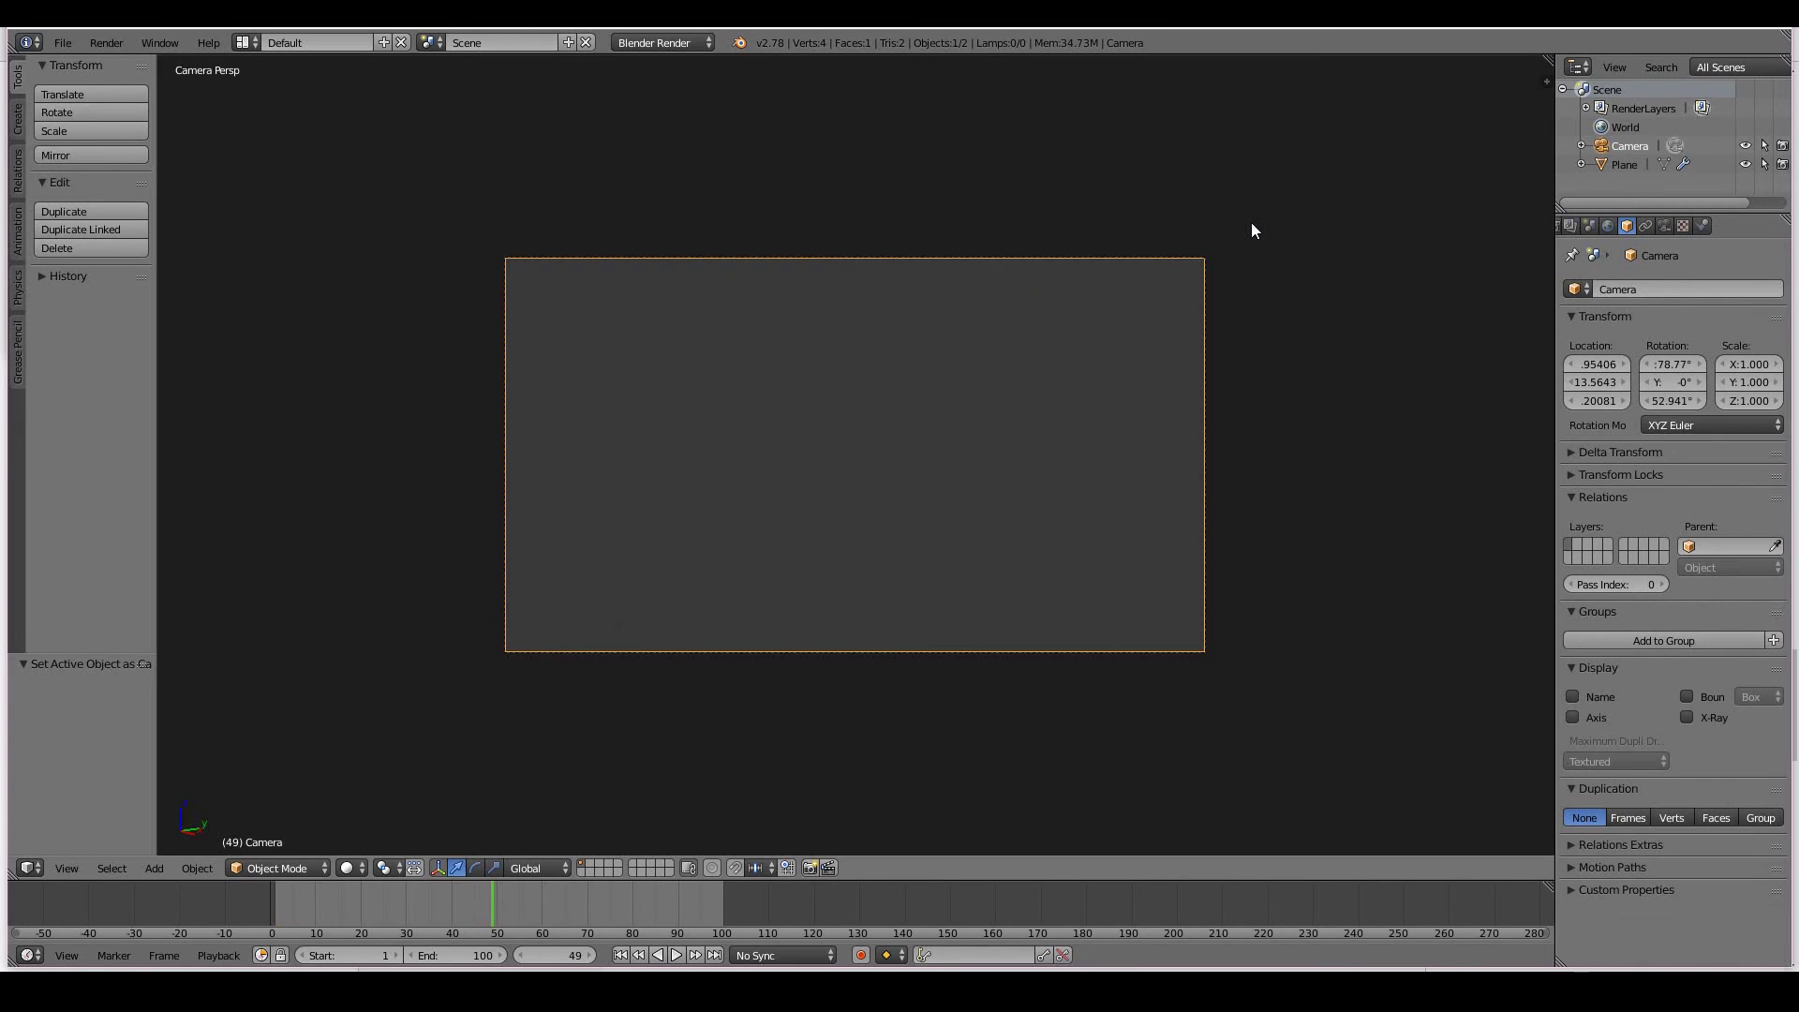
Rotate the camera about 97° around the global Z axis to frame the plane and its particles.
key("r")
key("z")
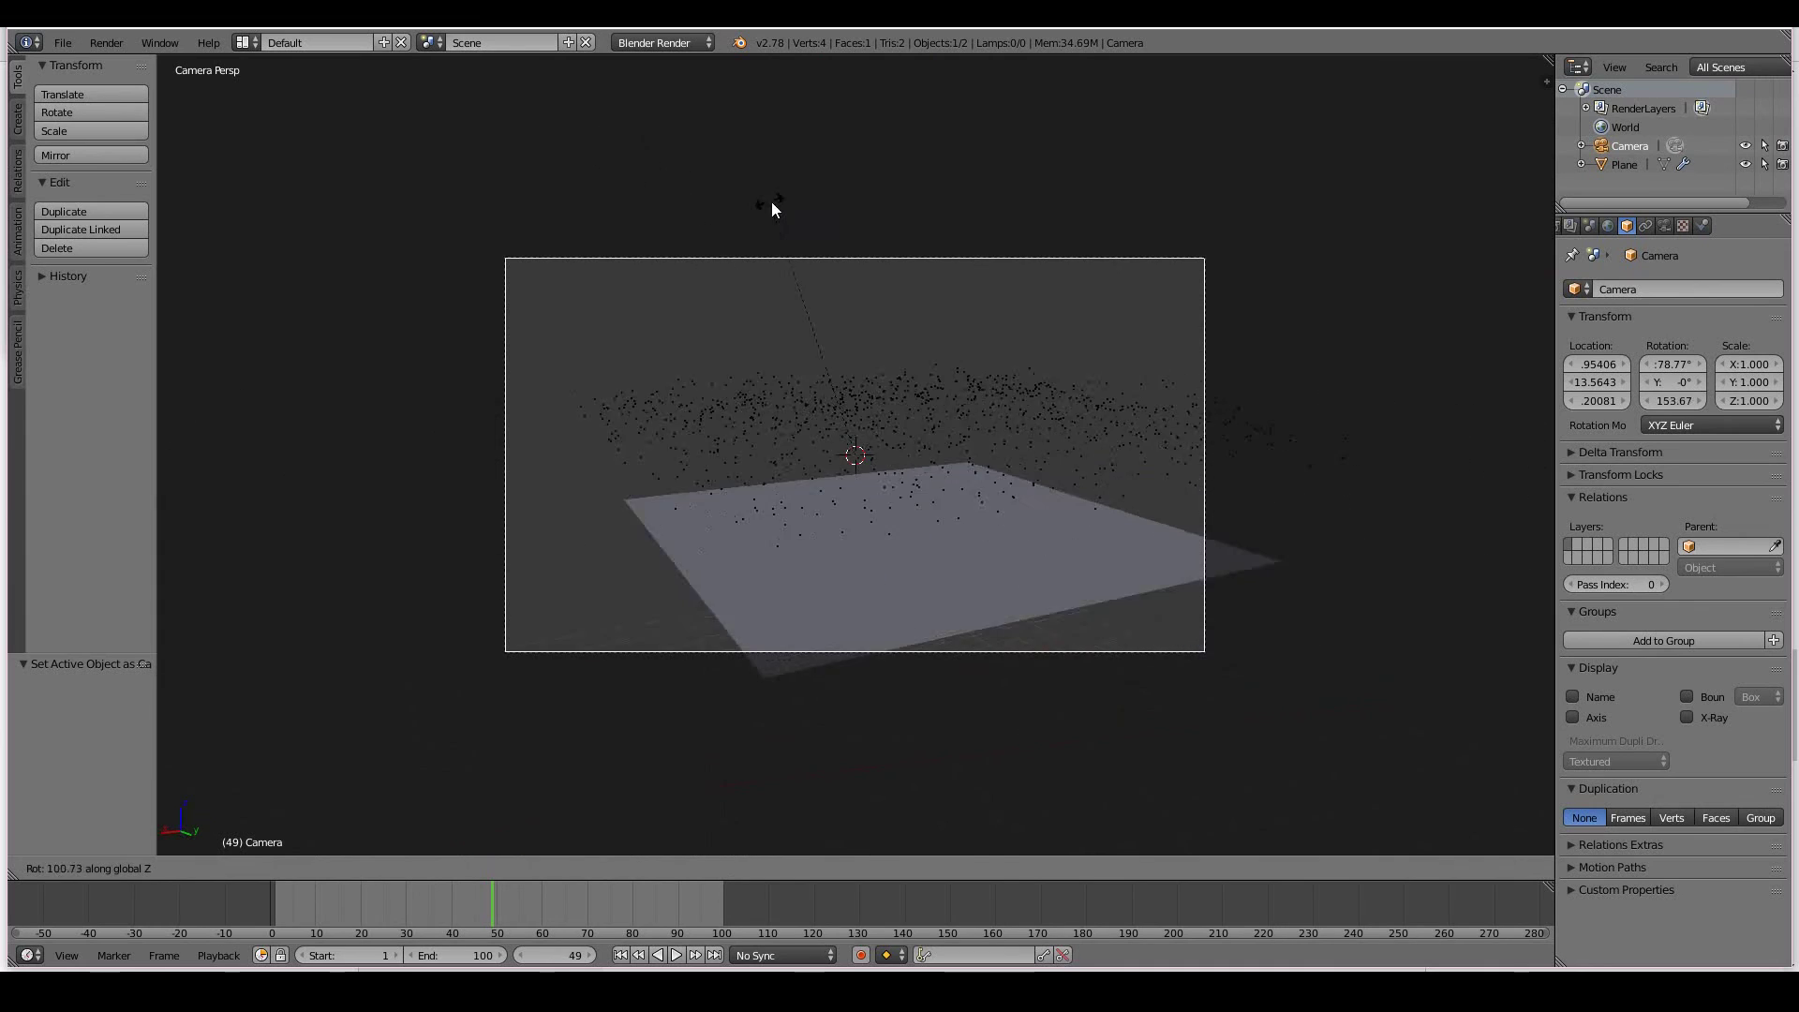
left_click(875, 492)
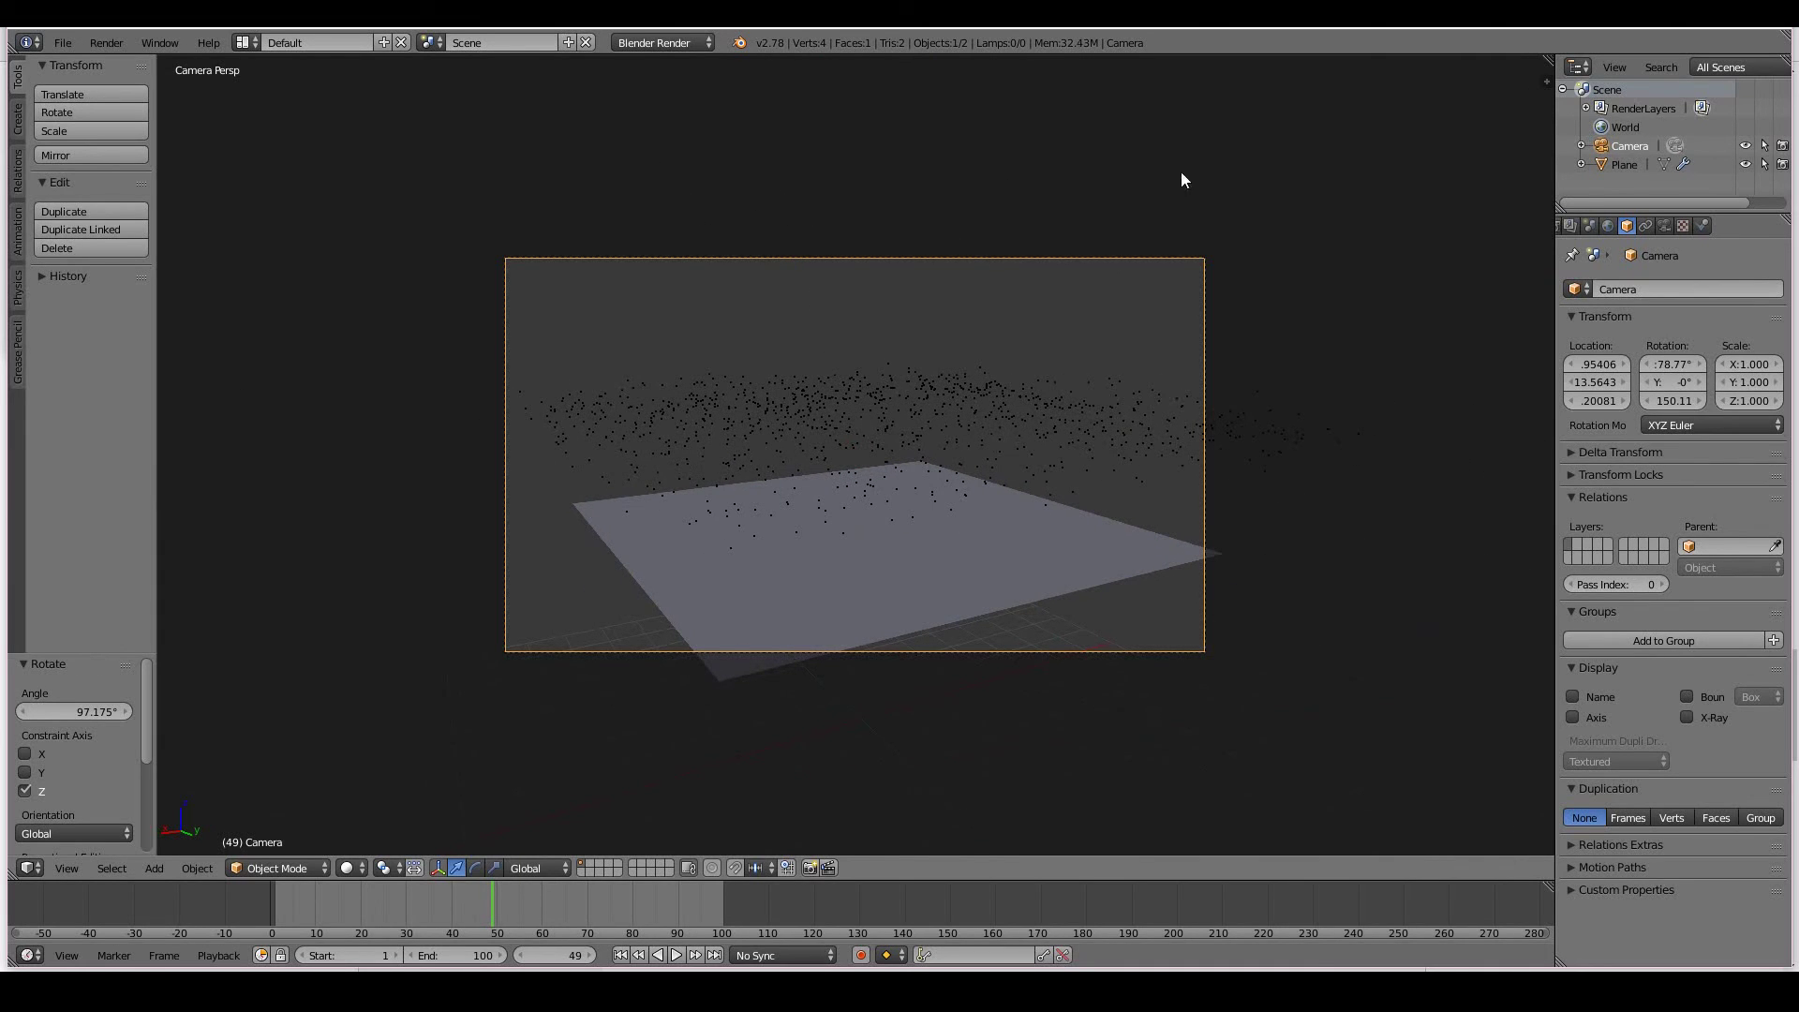
Add a Sun lamp and position it above the plane and its particles.
key("shift+a")
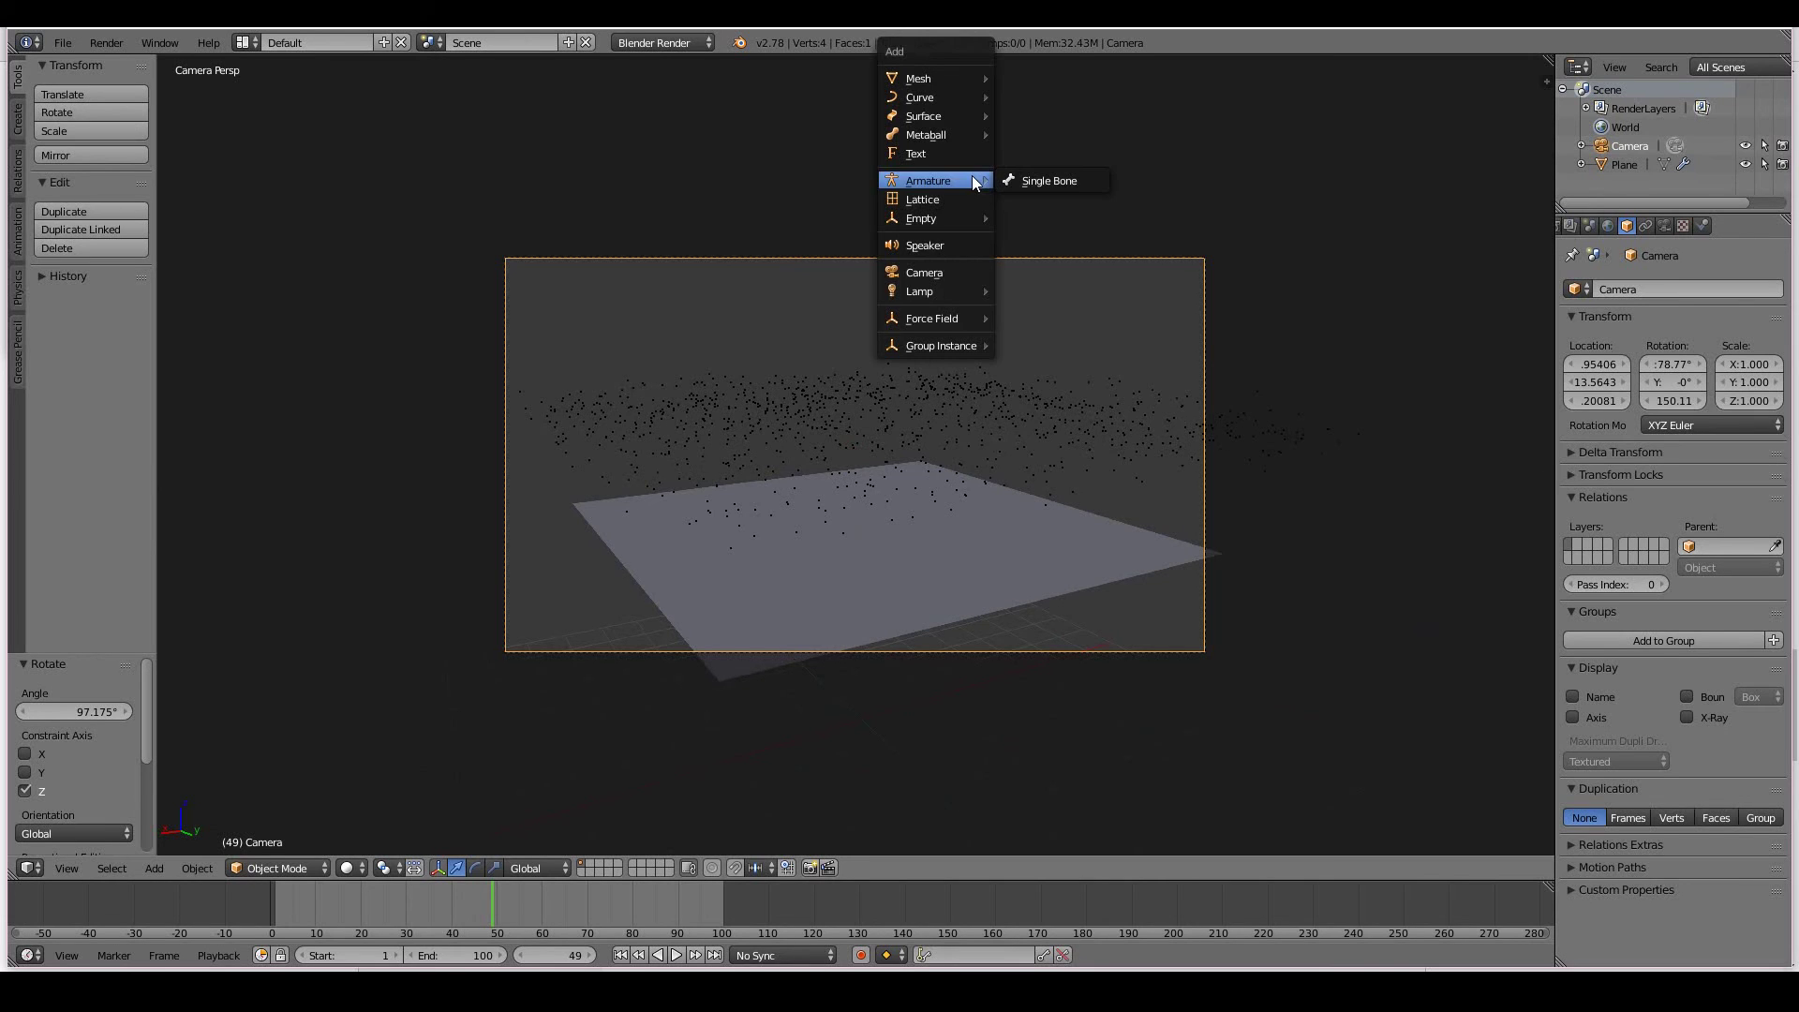
mouse_move(935, 290)
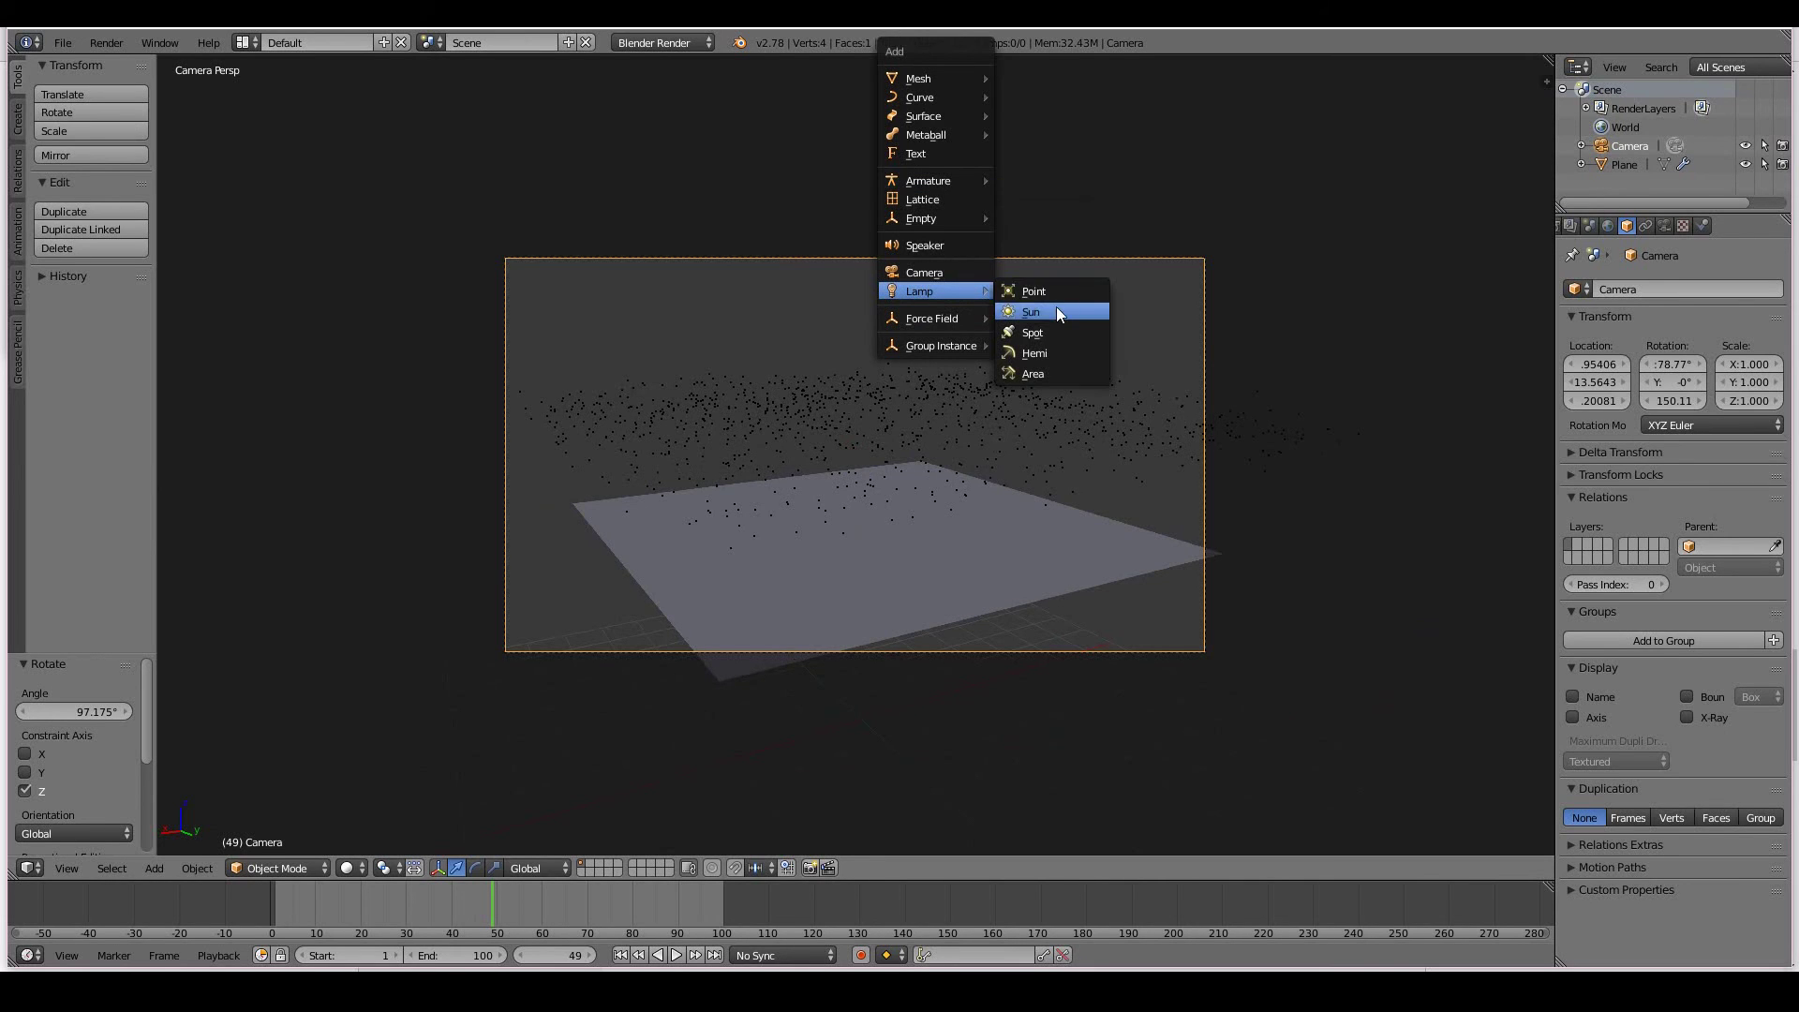
left_click(1055, 309)
key("g")
left_click(960, 313)
middle_click_drag(960, 313, 927, 329)
scroll(923, 327, "down", 5)
key("g")
left_click(851, 419)
middle_click_drag(852, 419, 941, 409)
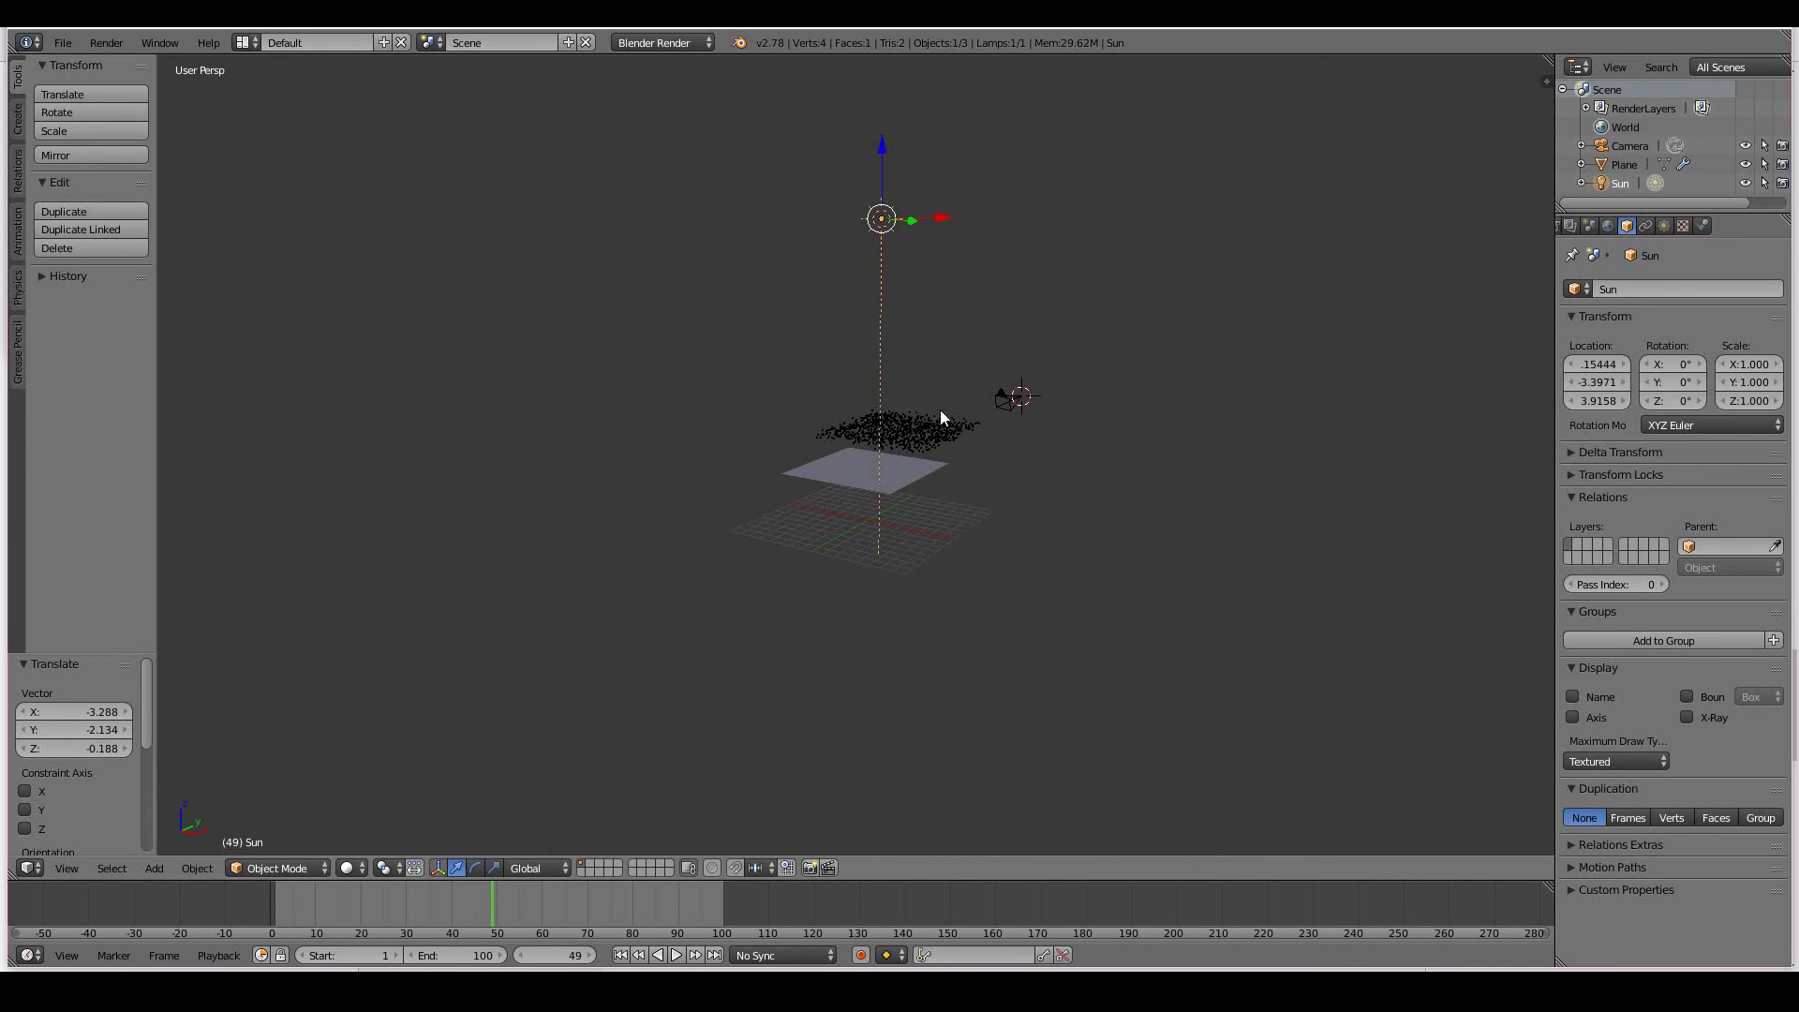
key("KP_0")
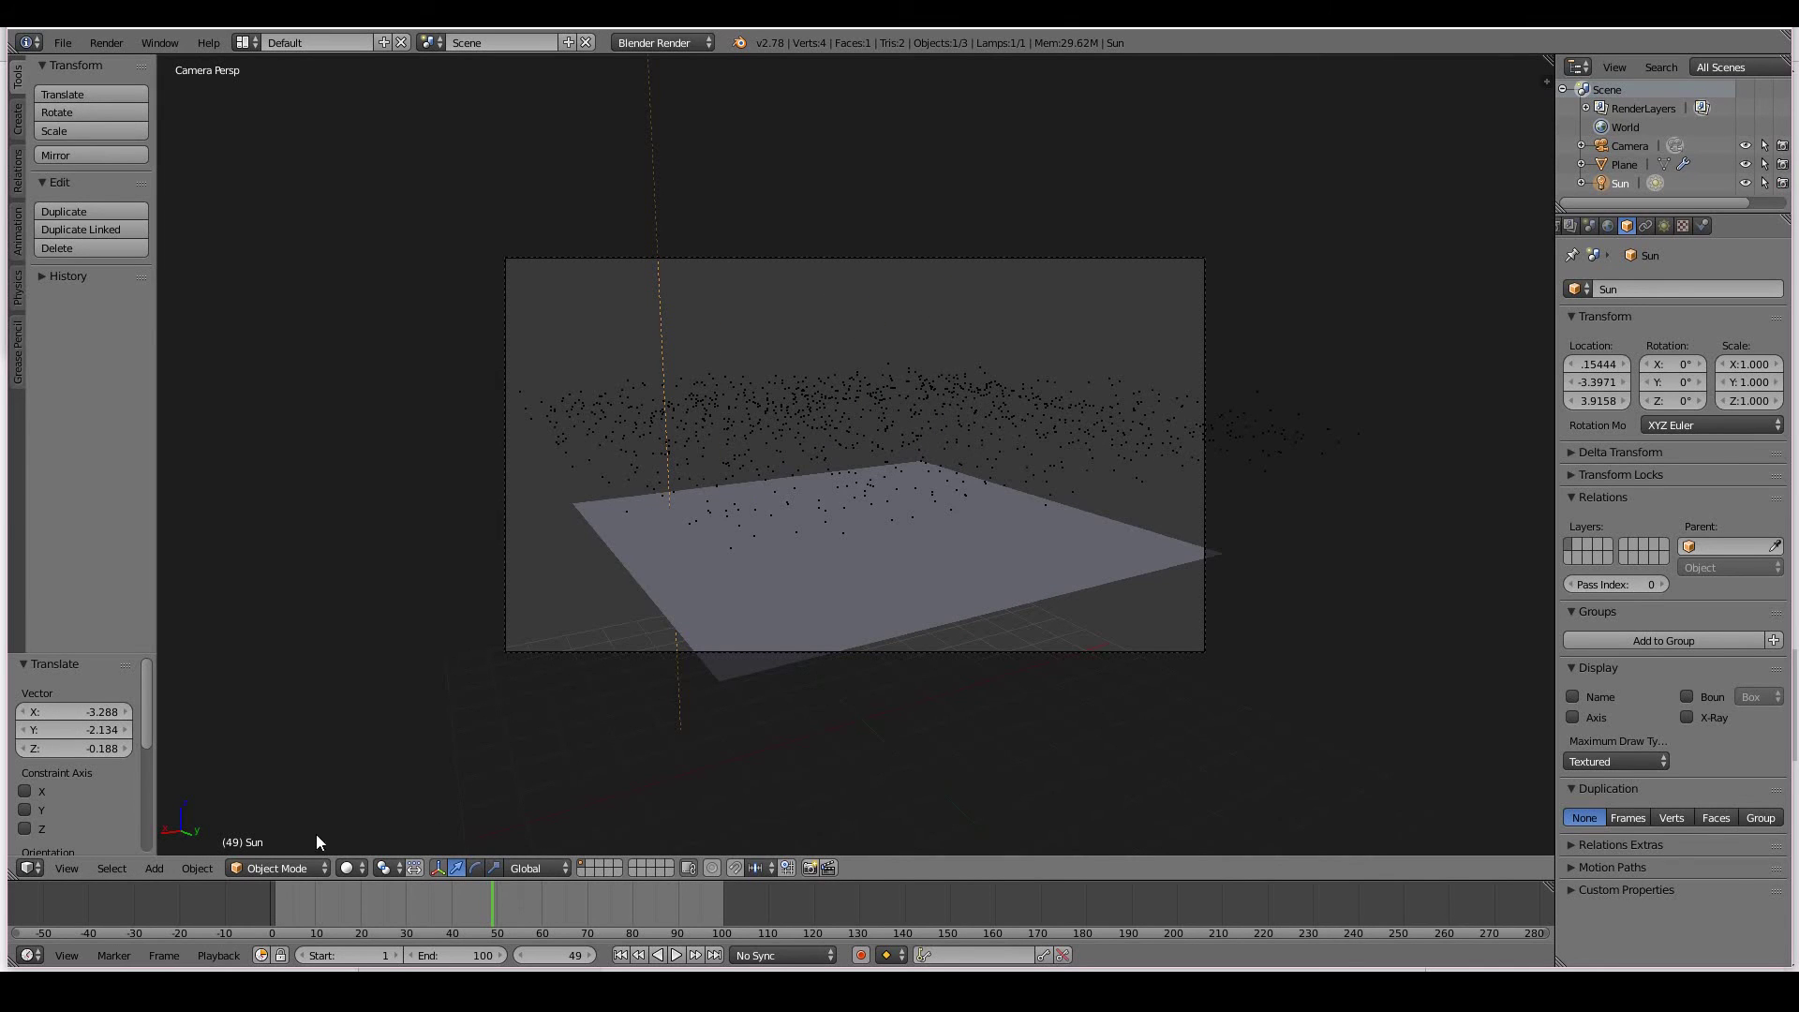
Switch to Cycles Render and preview the camera view in Rendered shading, returning to Solid shading outside the camera view.
left_click(351, 867)
left_click(371, 742)
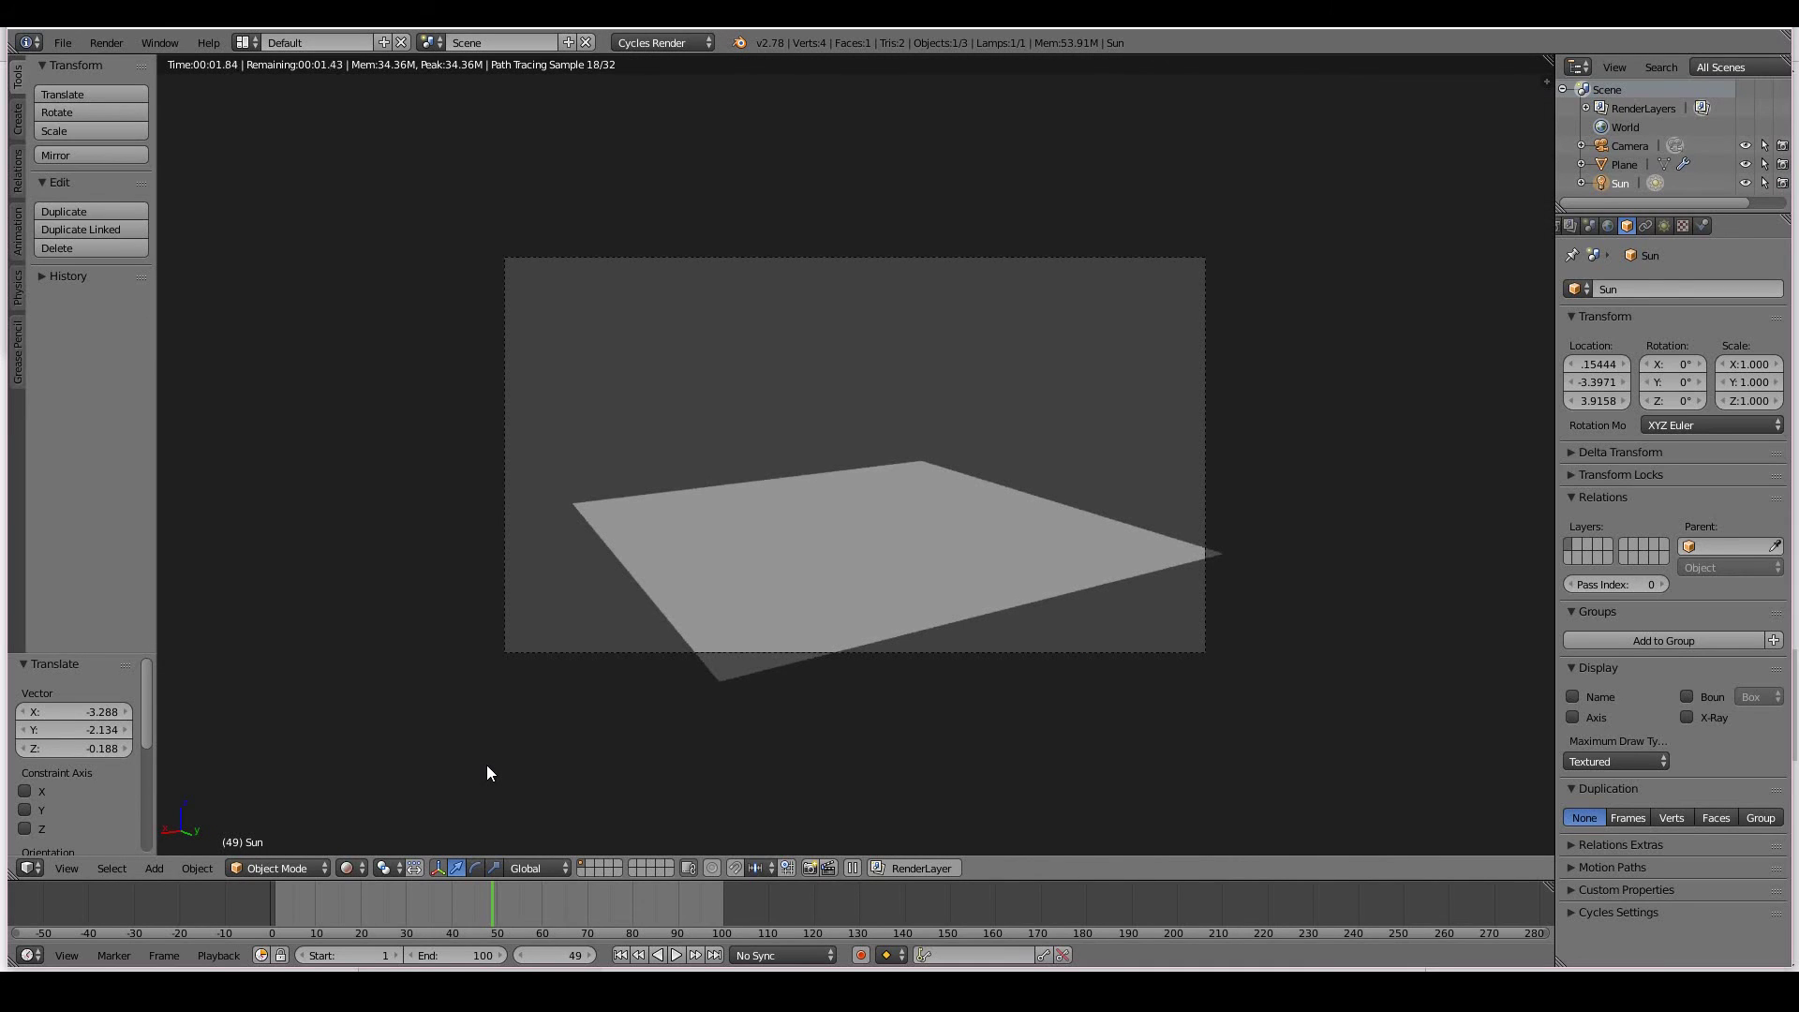
left_click(347, 868)
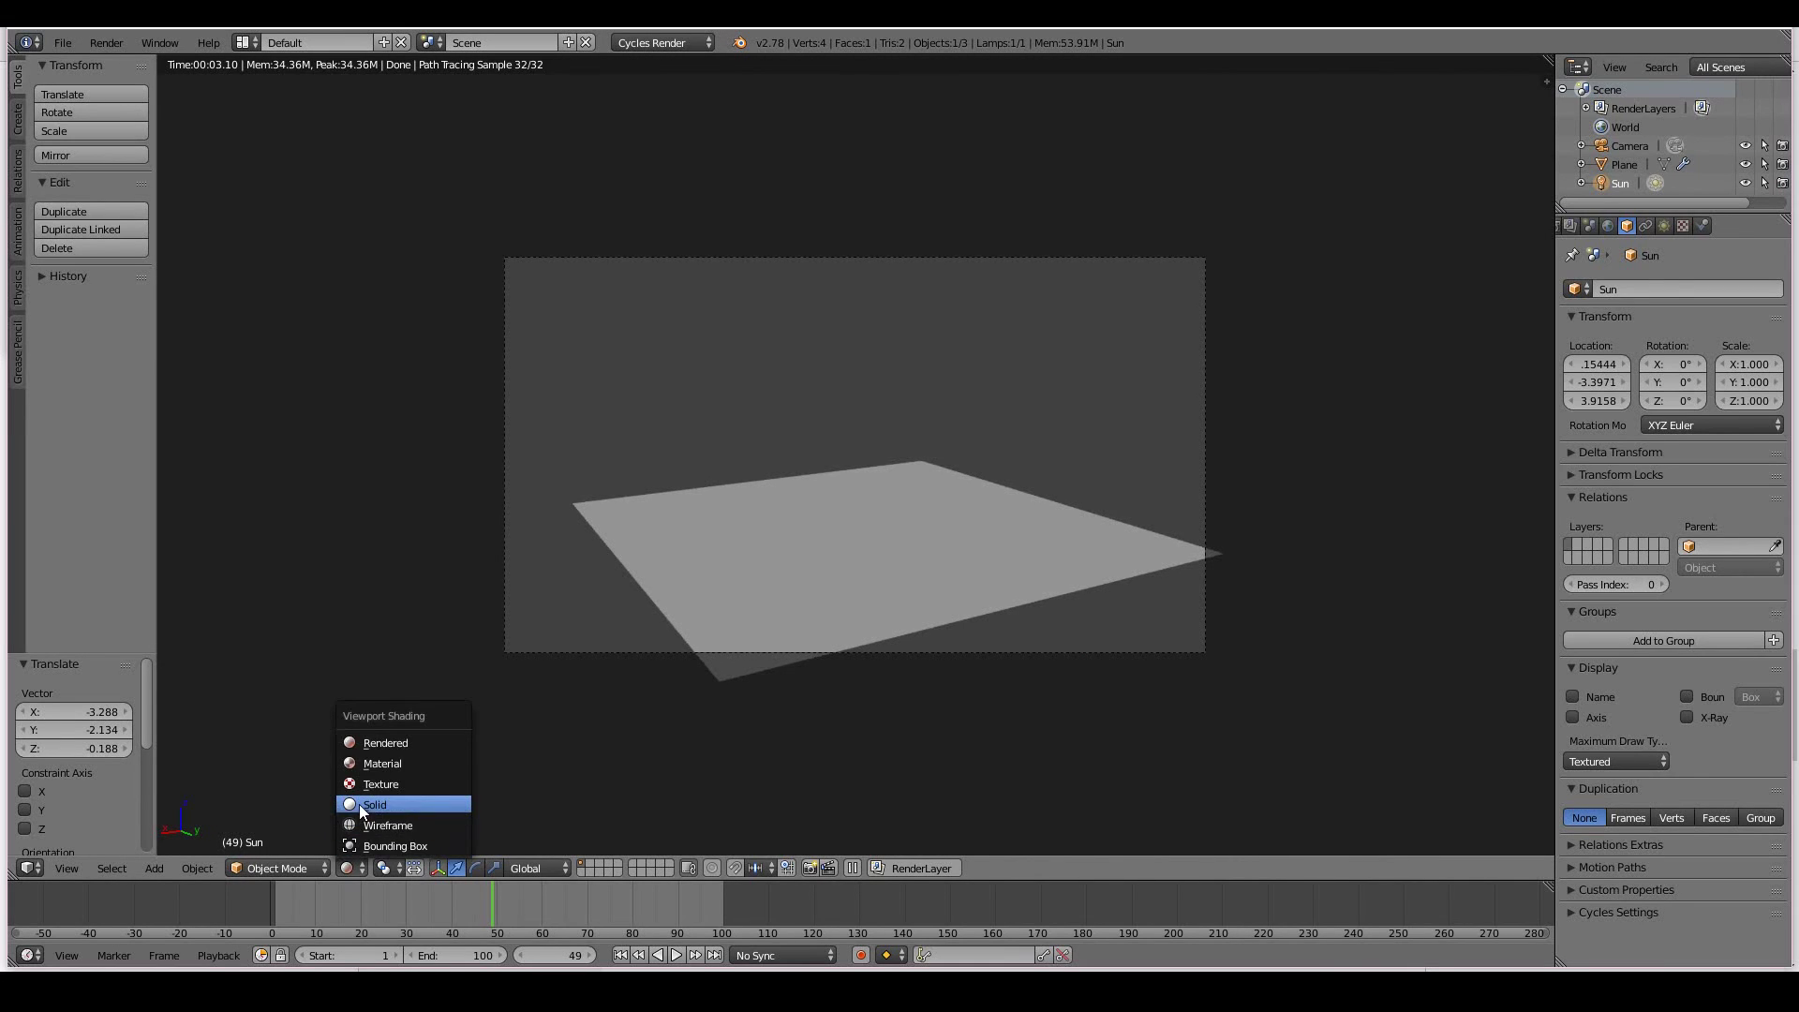
left_click(358, 804)
key("KP_0")
Add a Monkey mesh above the plane and its particles and scale it down to about 0.44.
right_click(798, 548)
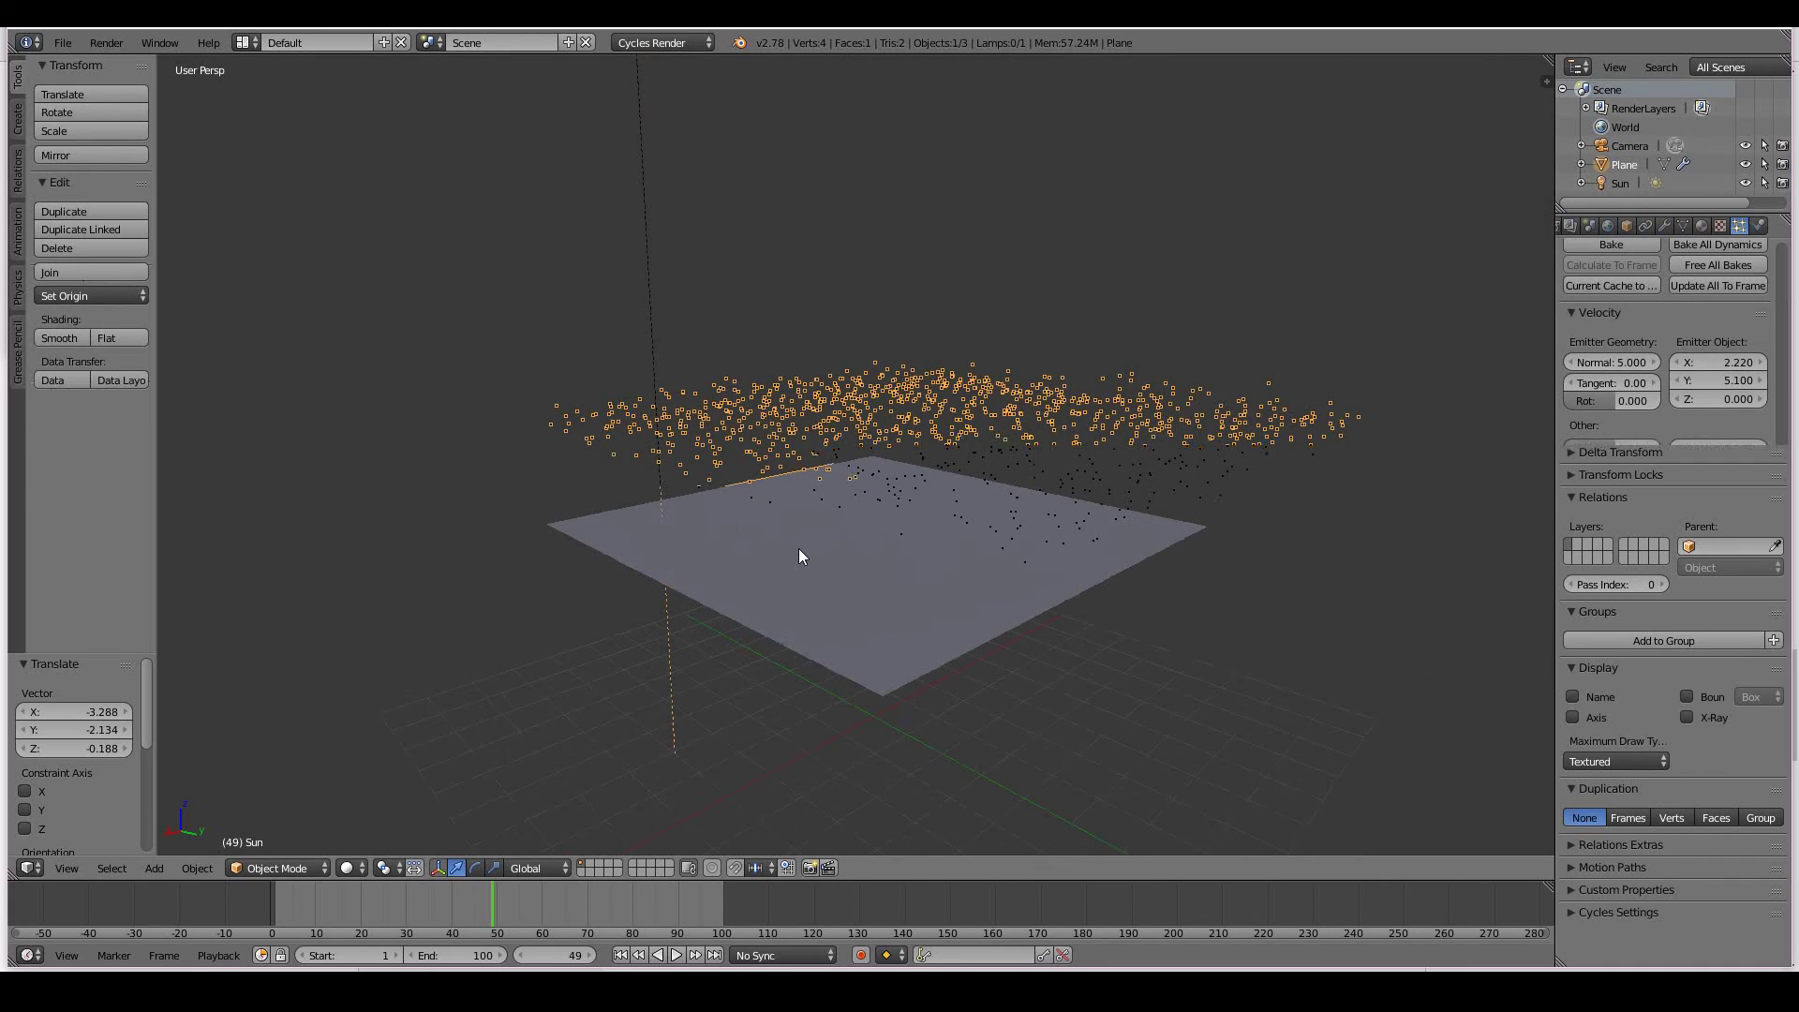
scroll(826, 388, "up", 2)
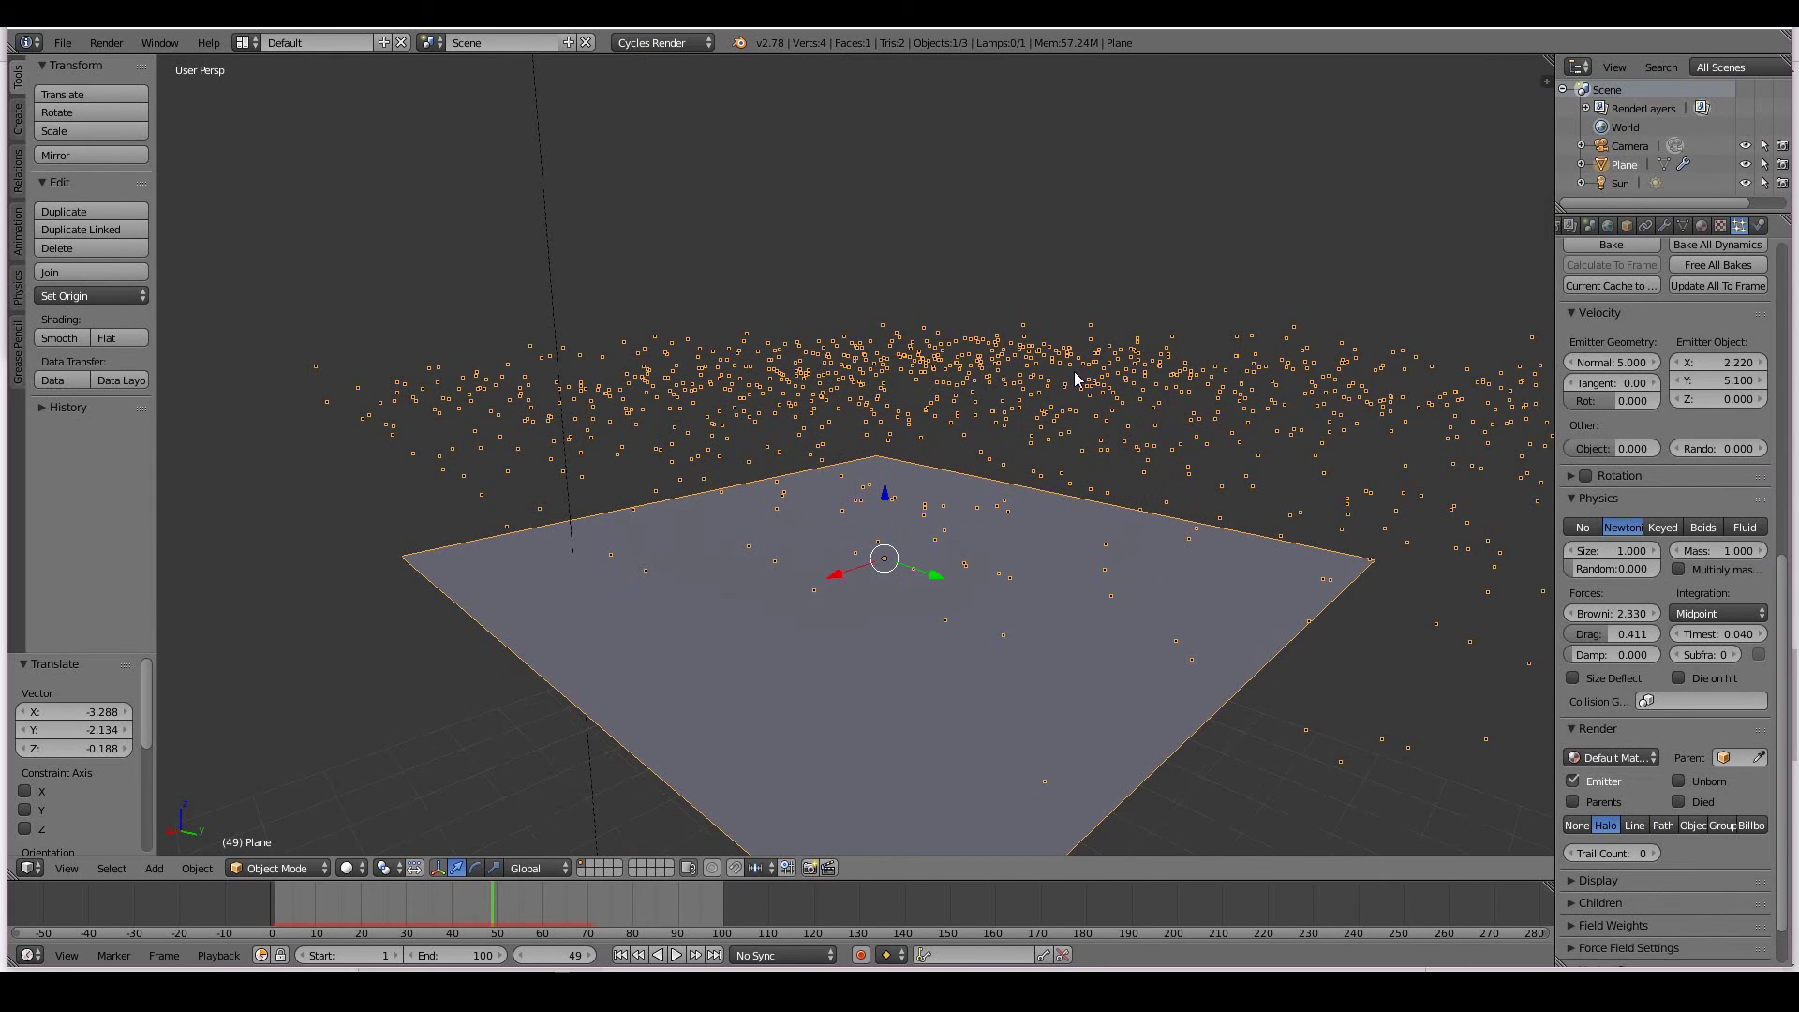
middle_click_drag(971, 437, 979, 516)
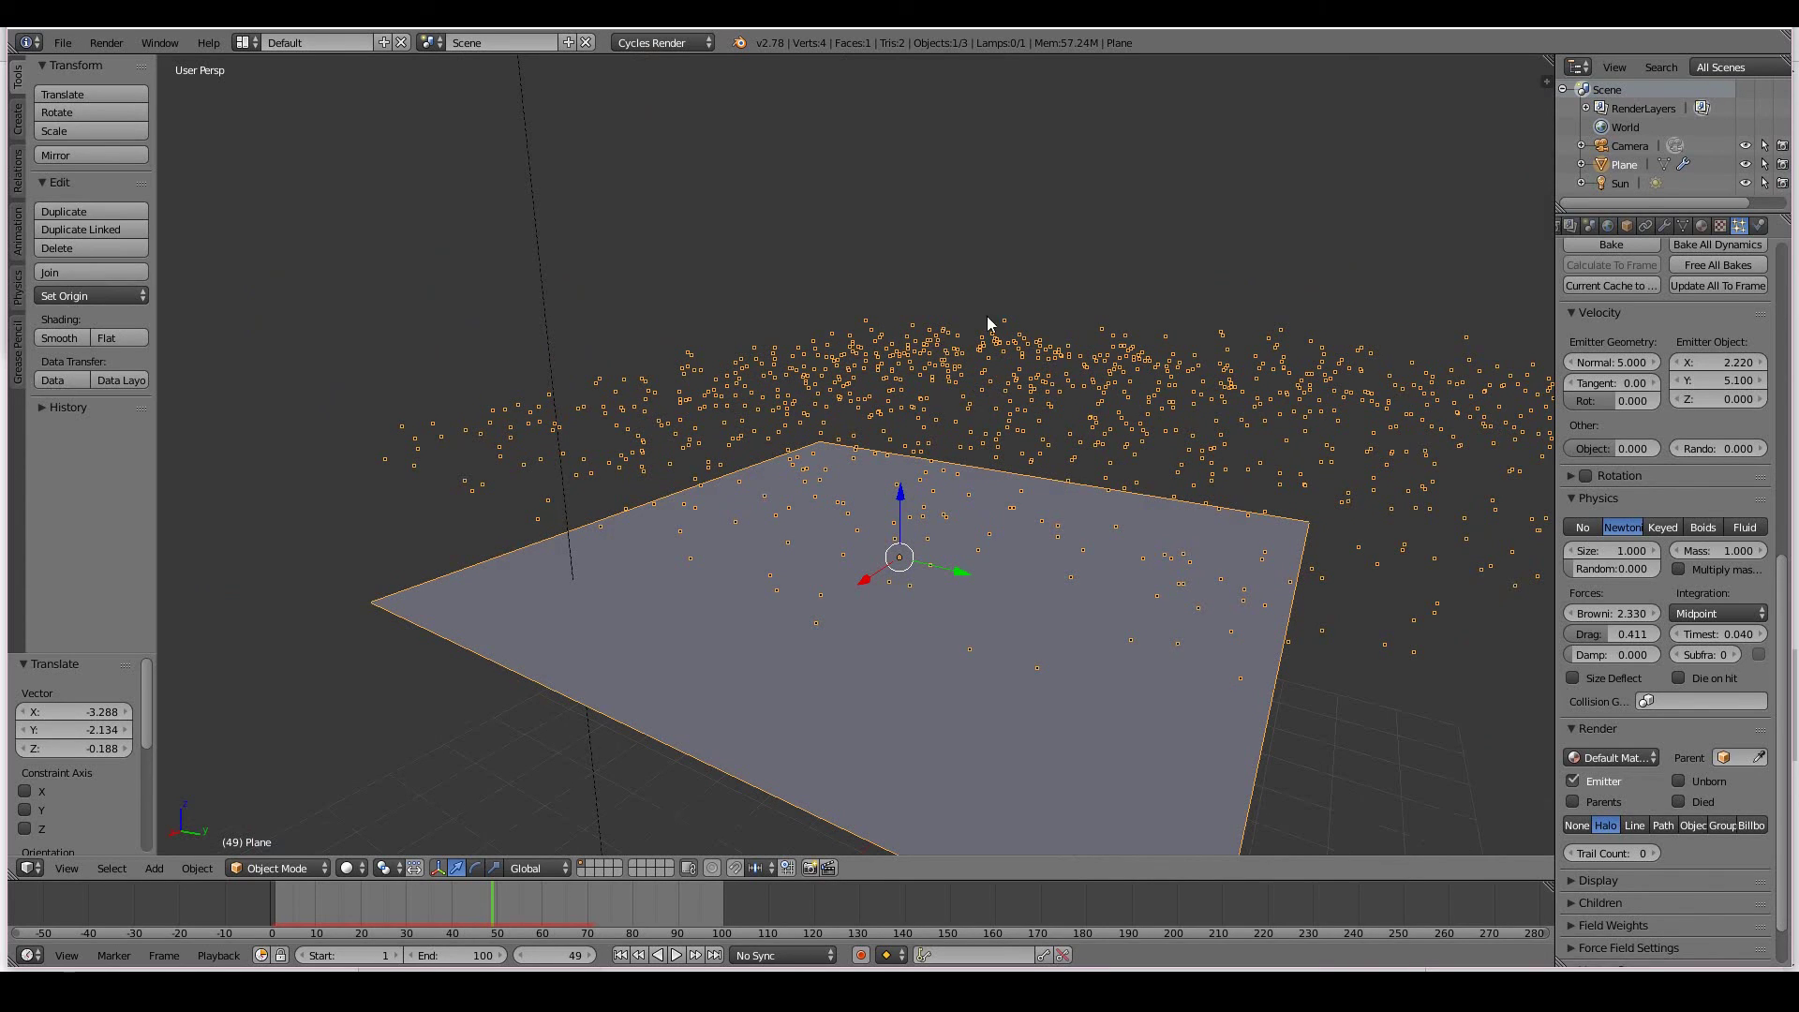
middle_click_drag(960, 330, 944, 210)
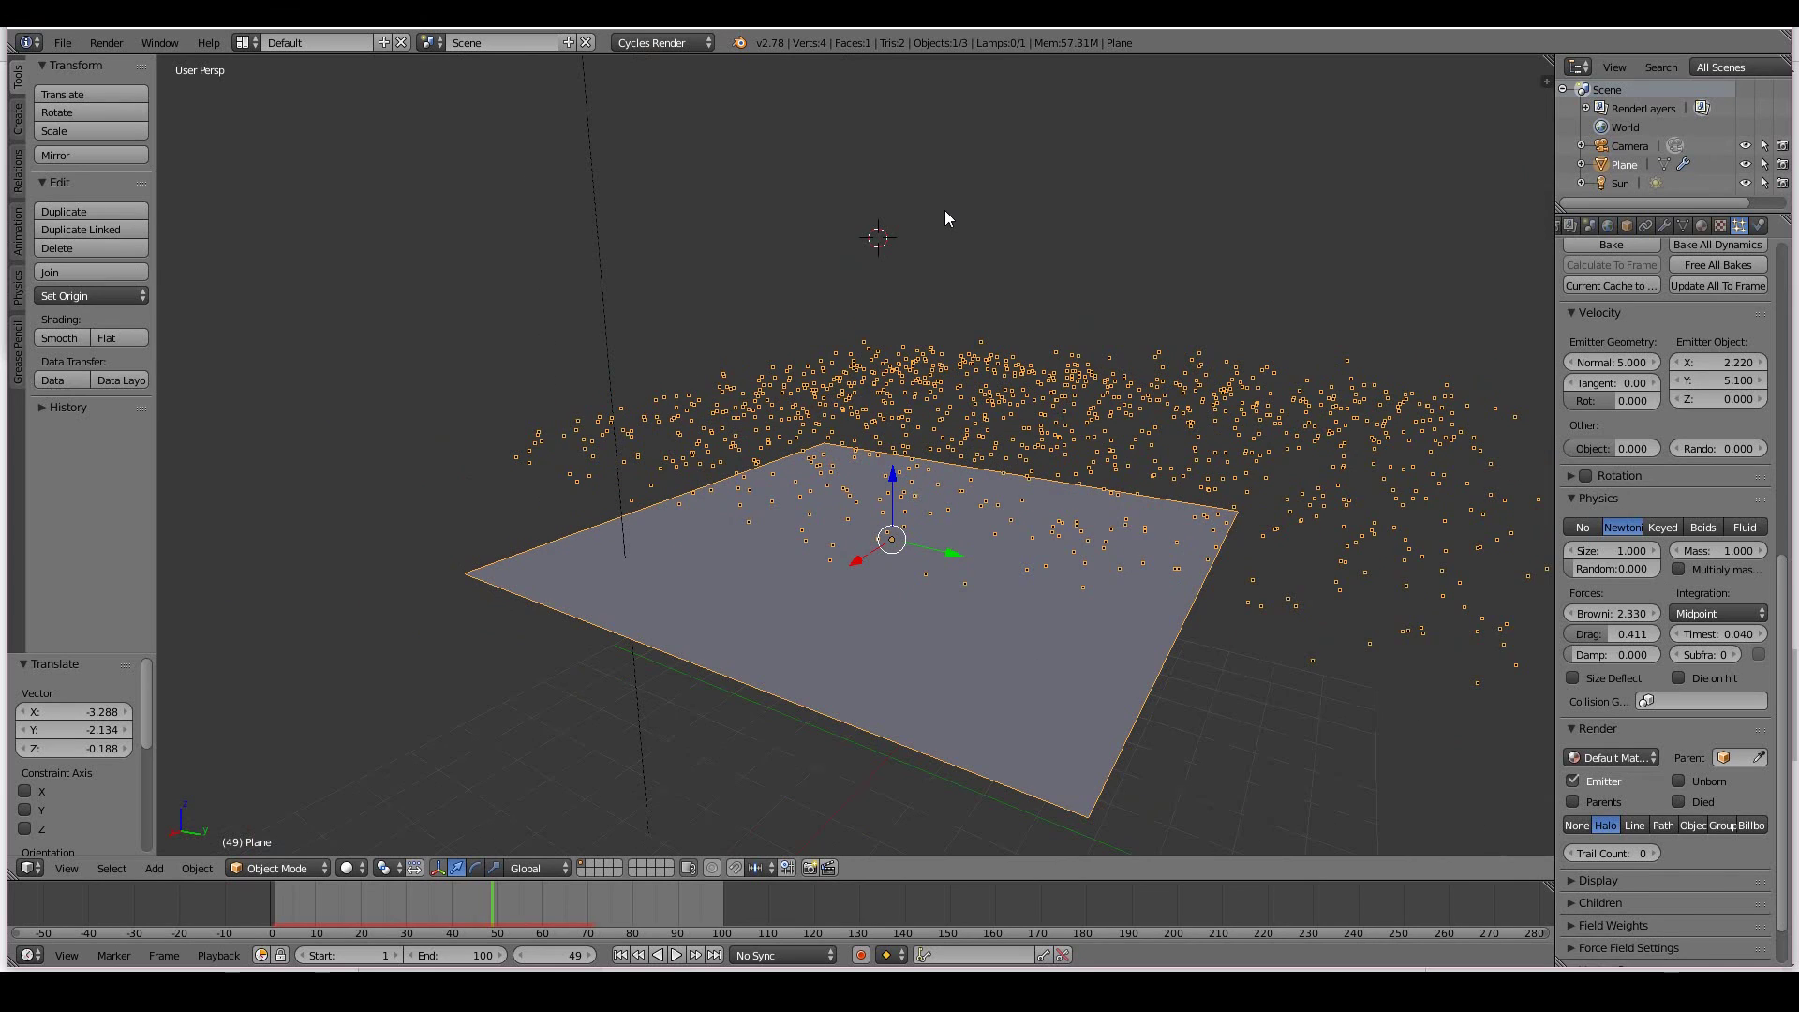
key("shift+a")
mouse_move(937, 77)
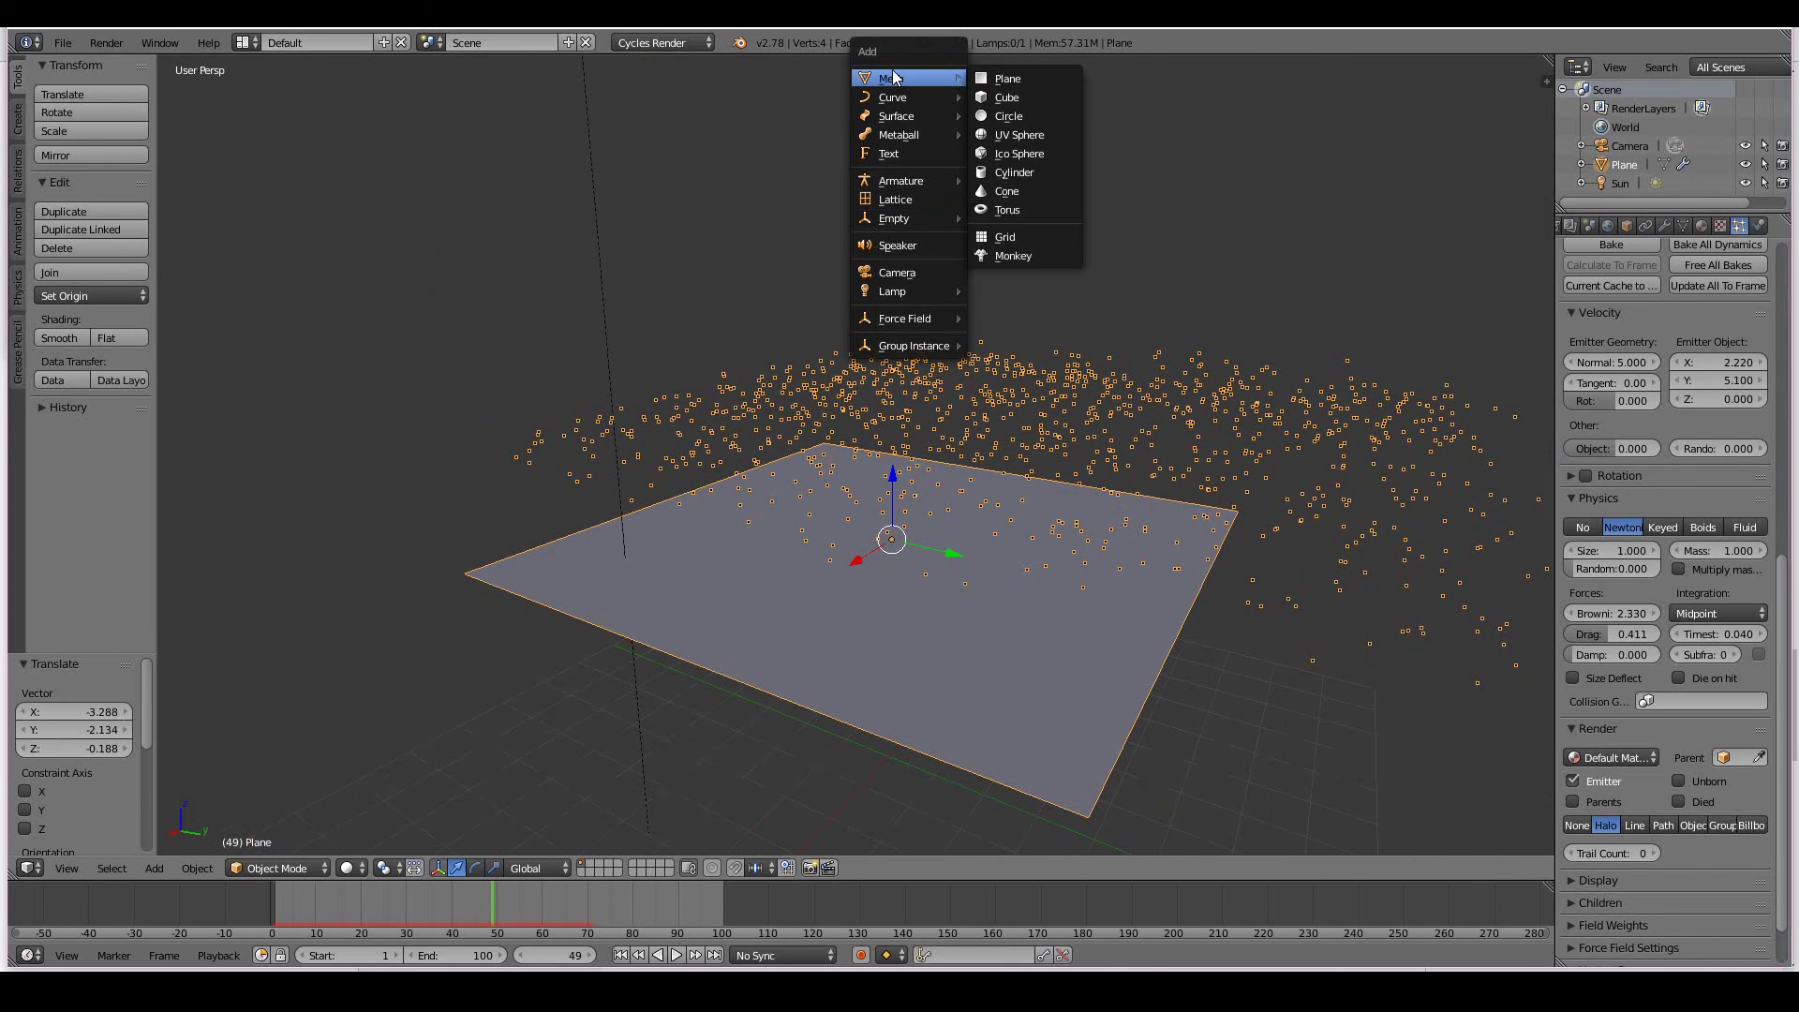
left_click(997, 257)
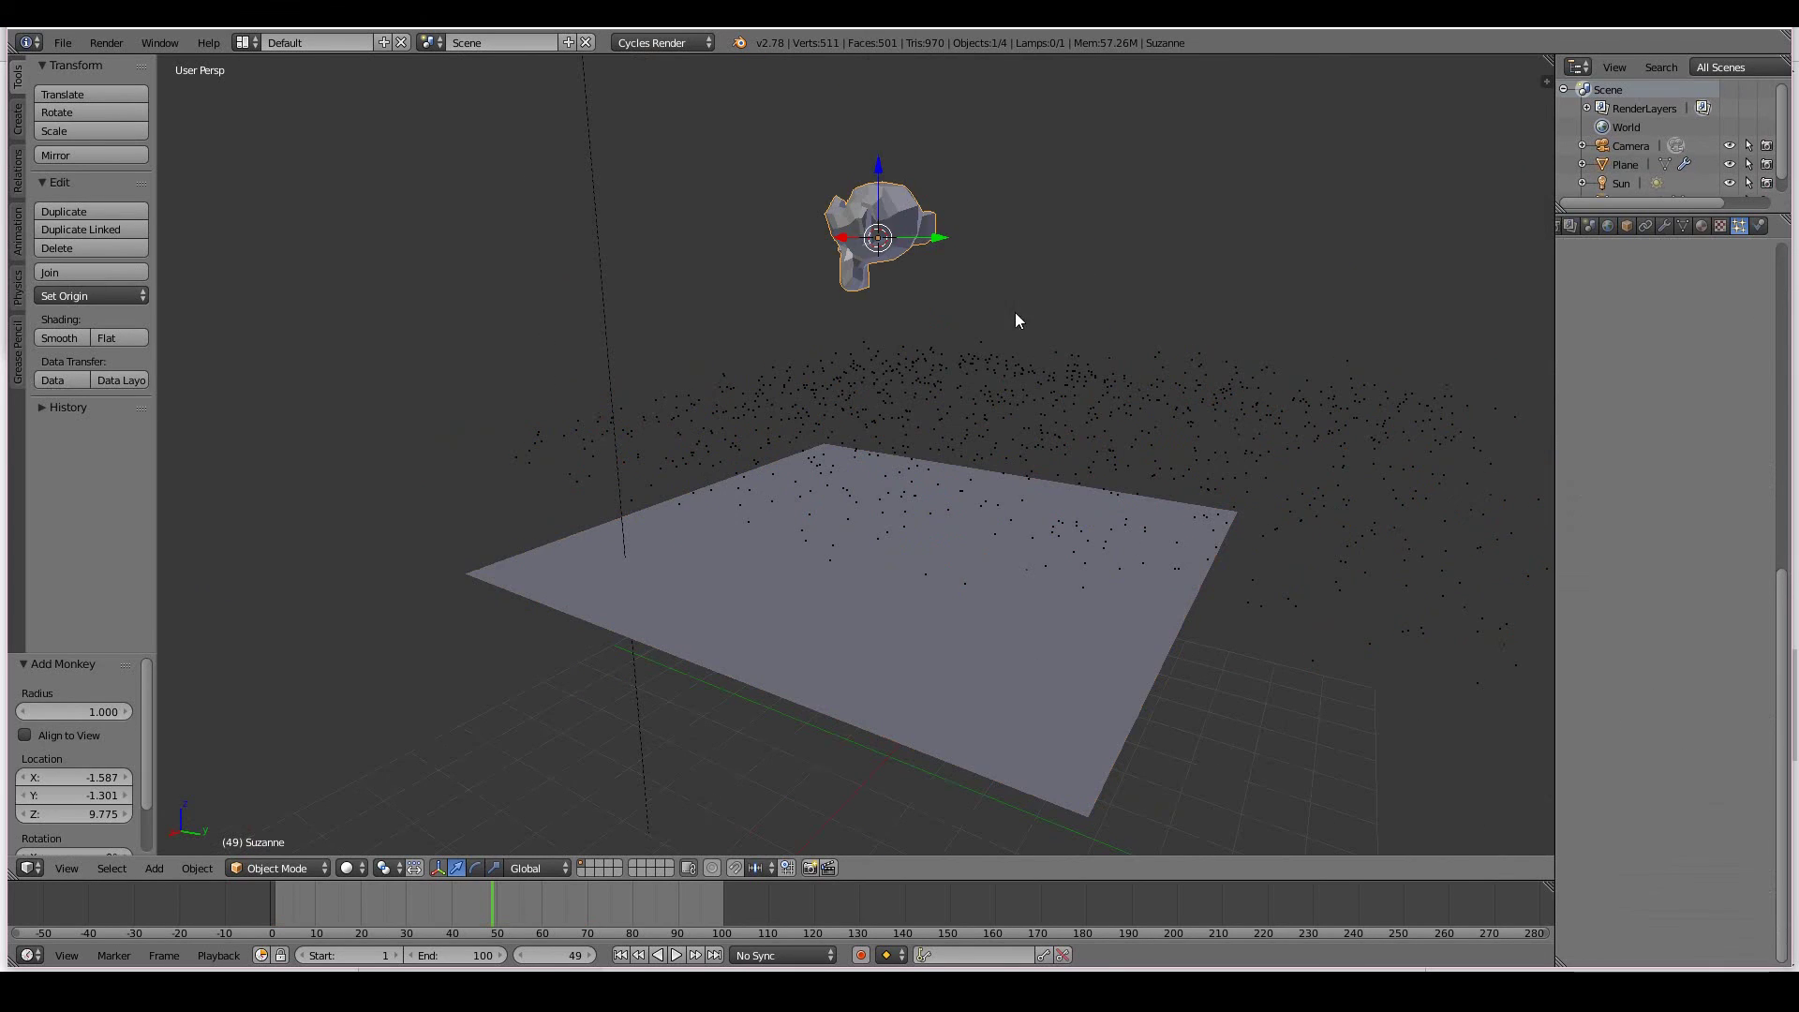
key("s")
left_click(927, 318)
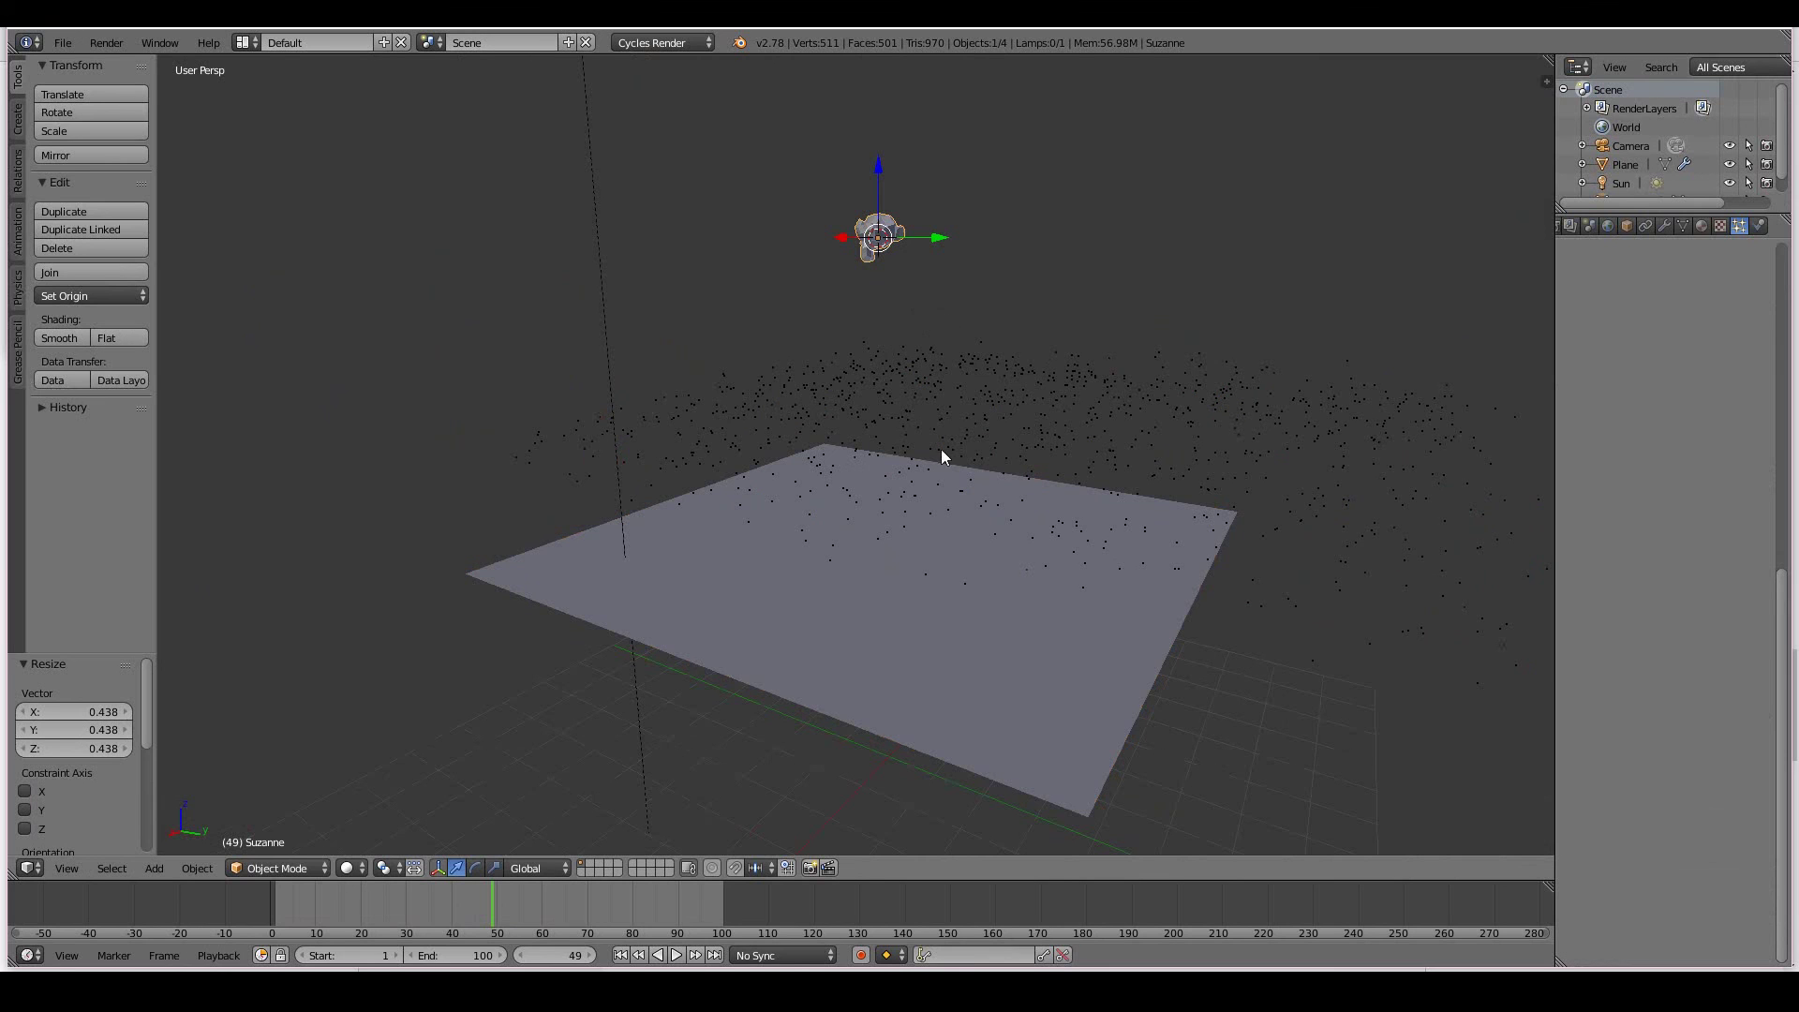
Set the plane's particles to render as an object, using the Suzanne mesh as the dupli object.
middle_click_drag(941, 371, 903, 390)
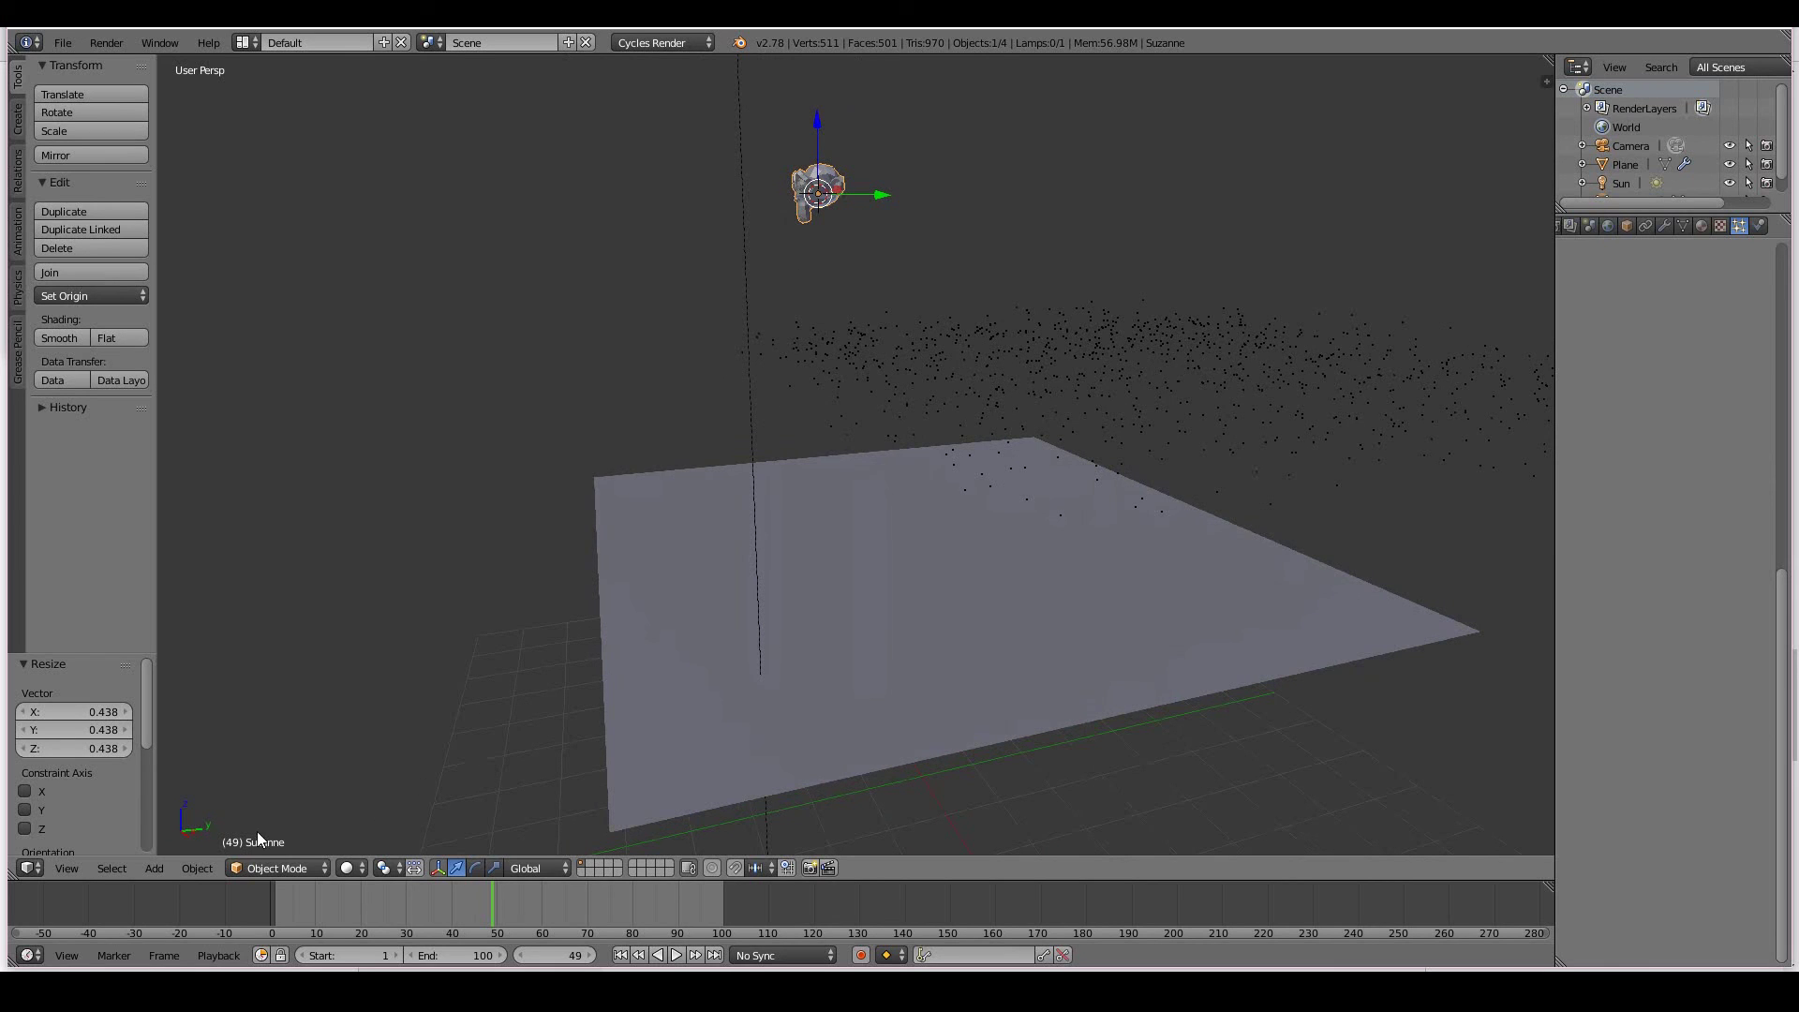
right_click(897, 682)
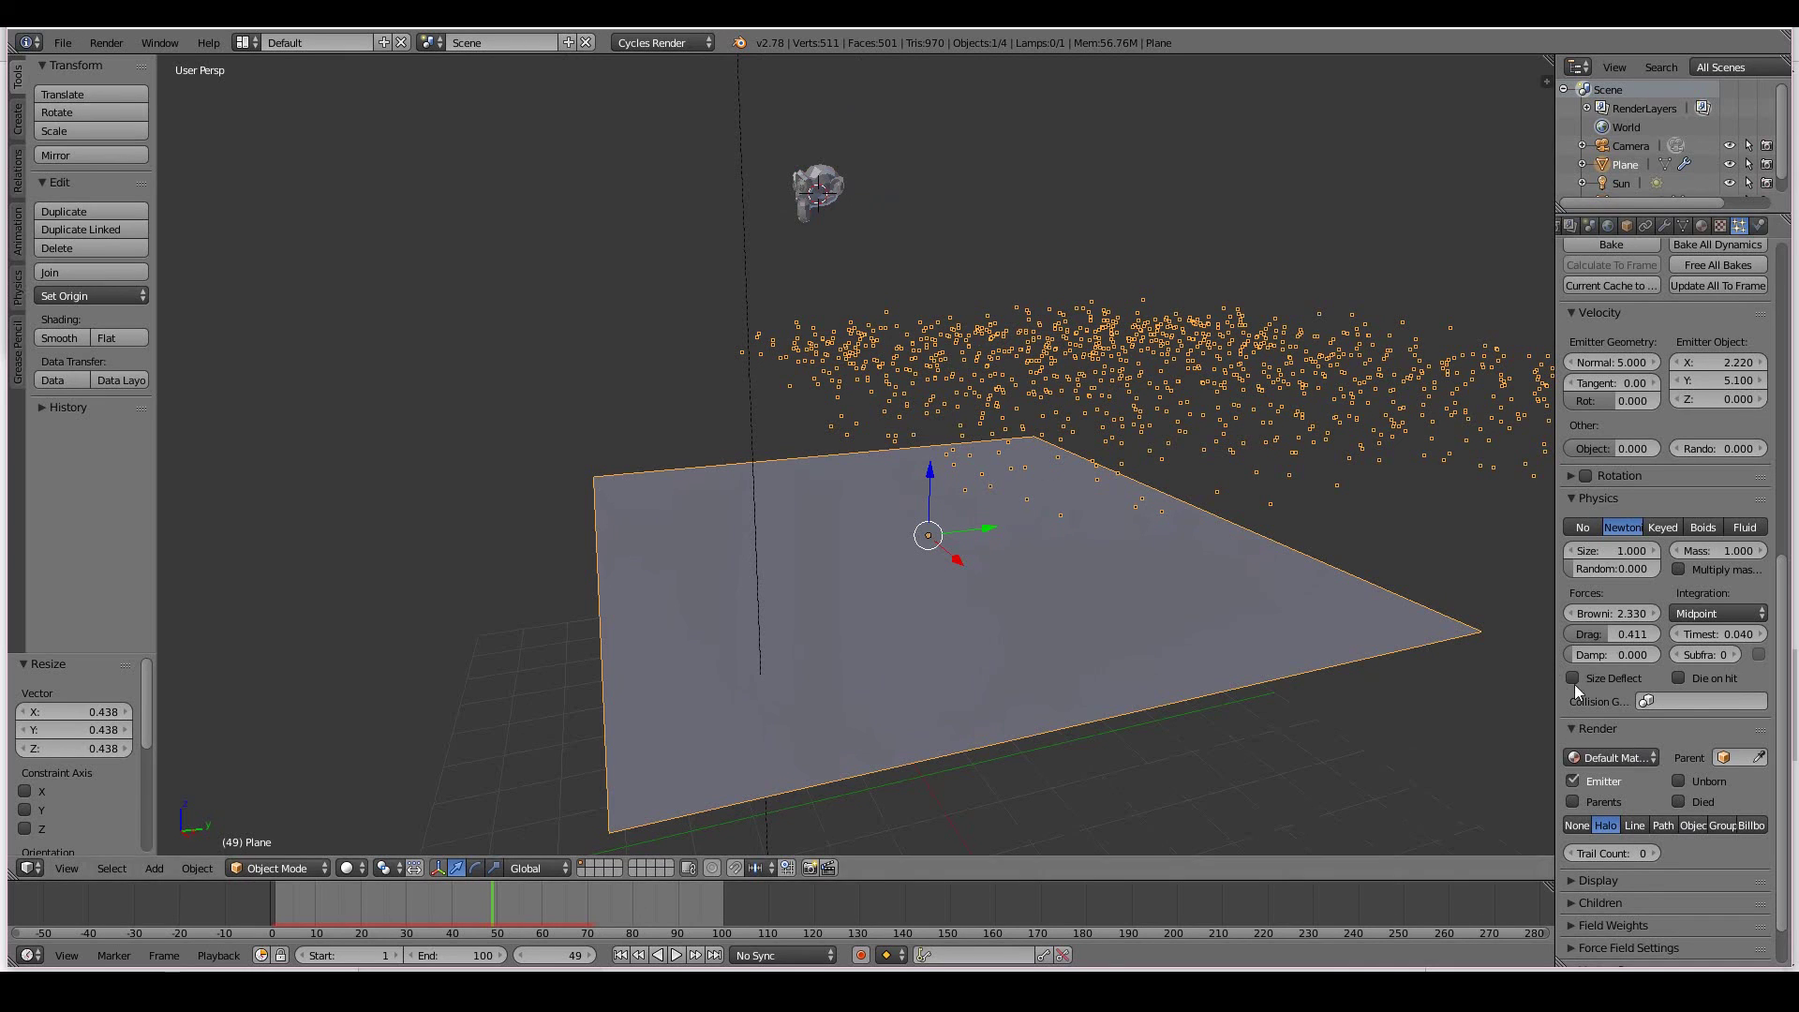
left_click(1690, 824)
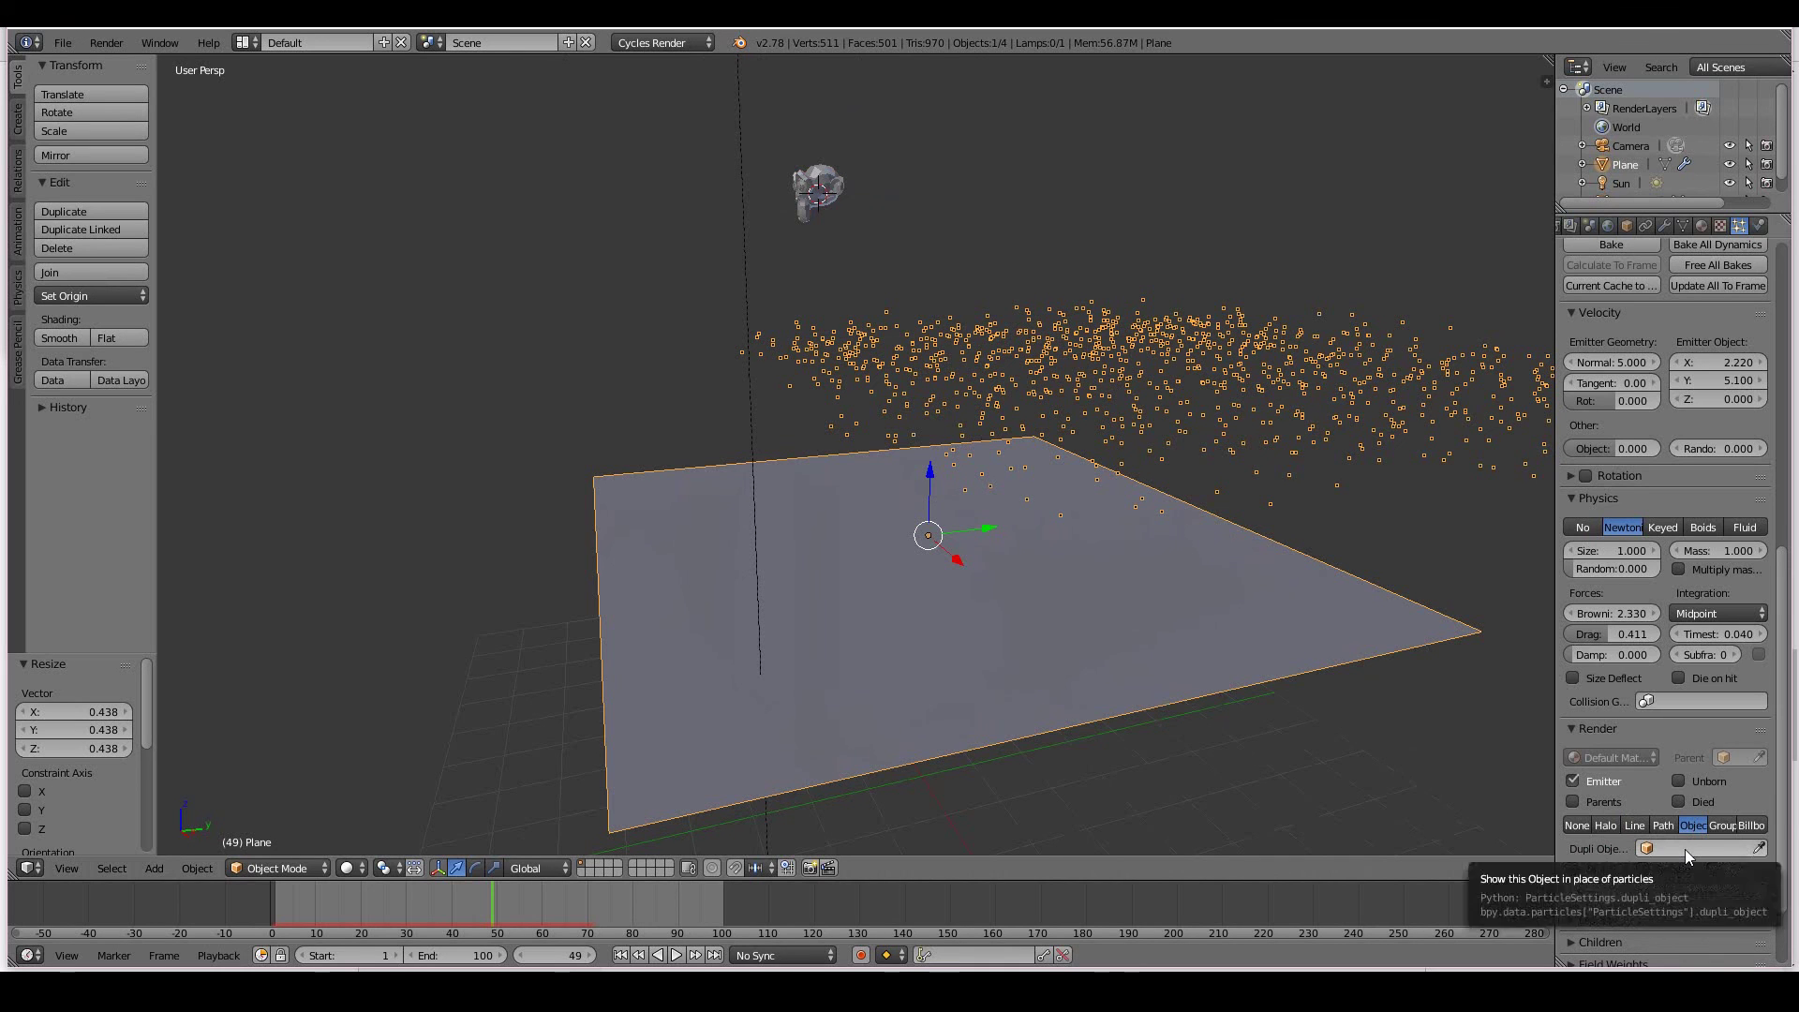
left_click(1685, 849)
left_click(1649, 715)
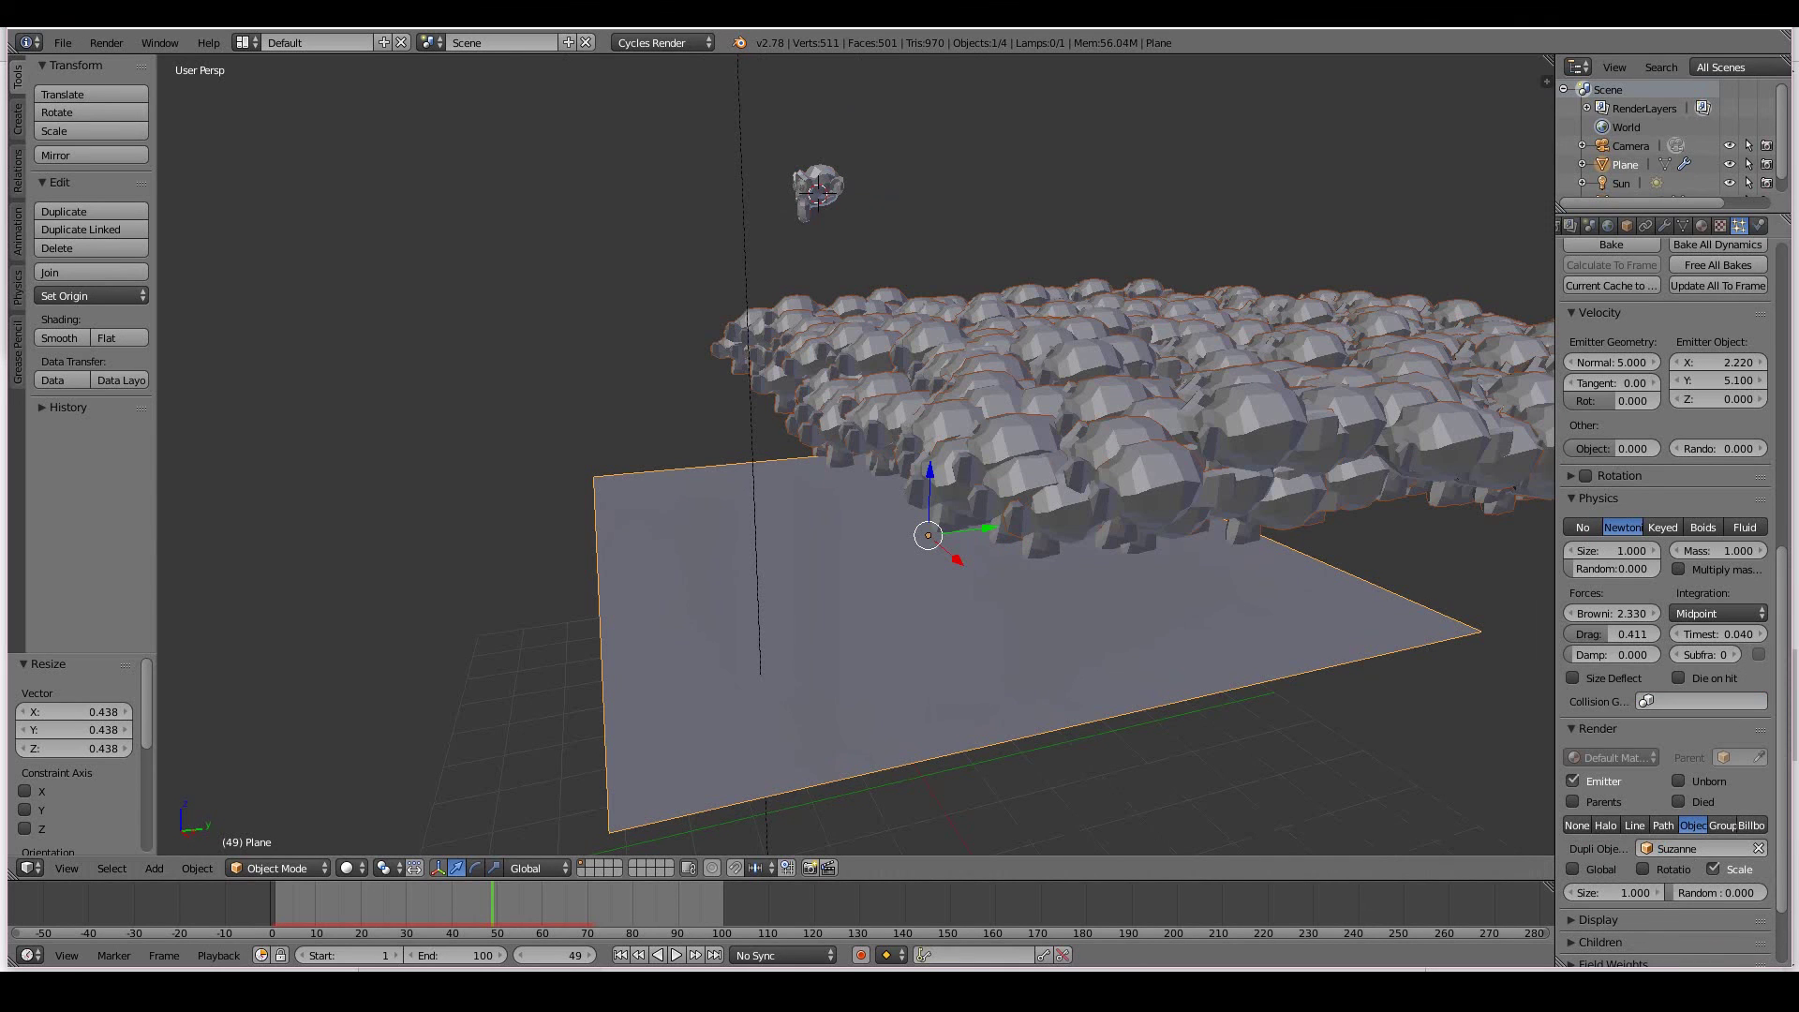
Set the particle size to 0.290 and its random size variation to 0.547.
middle_click_drag(907, 604, 959, 611)
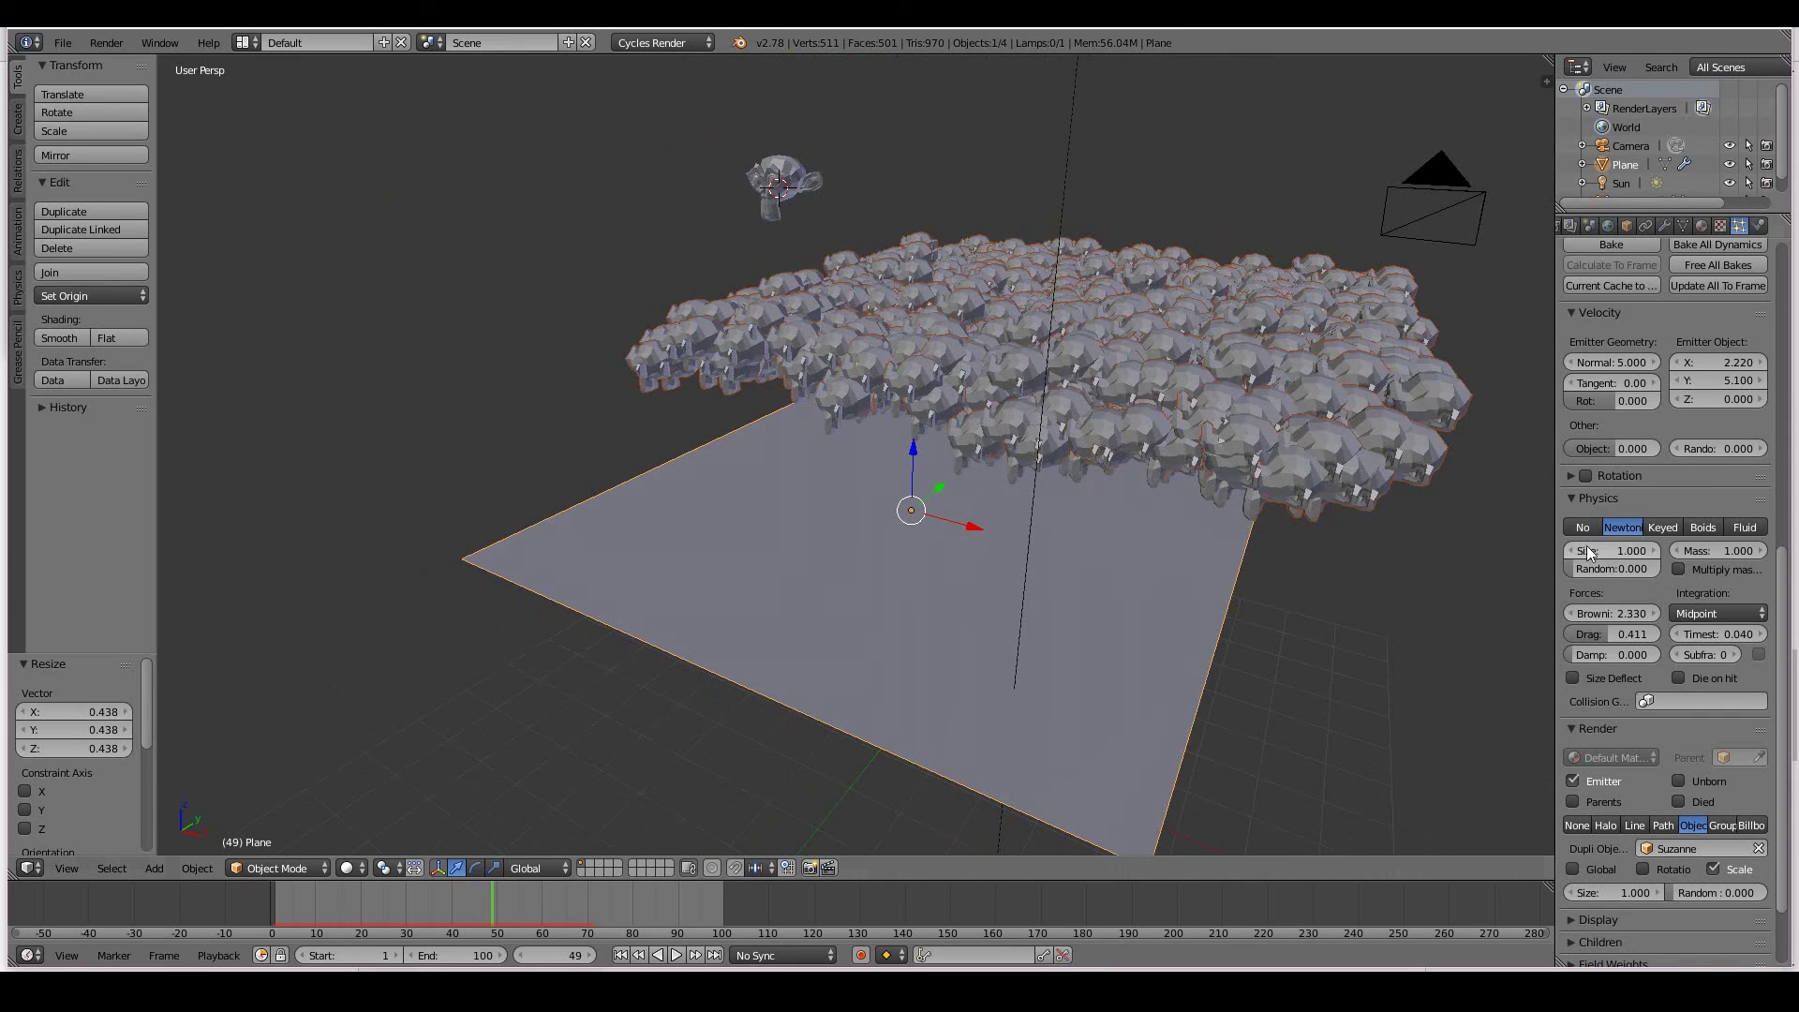
left_click_drag(1590, 553, 1642, 569)
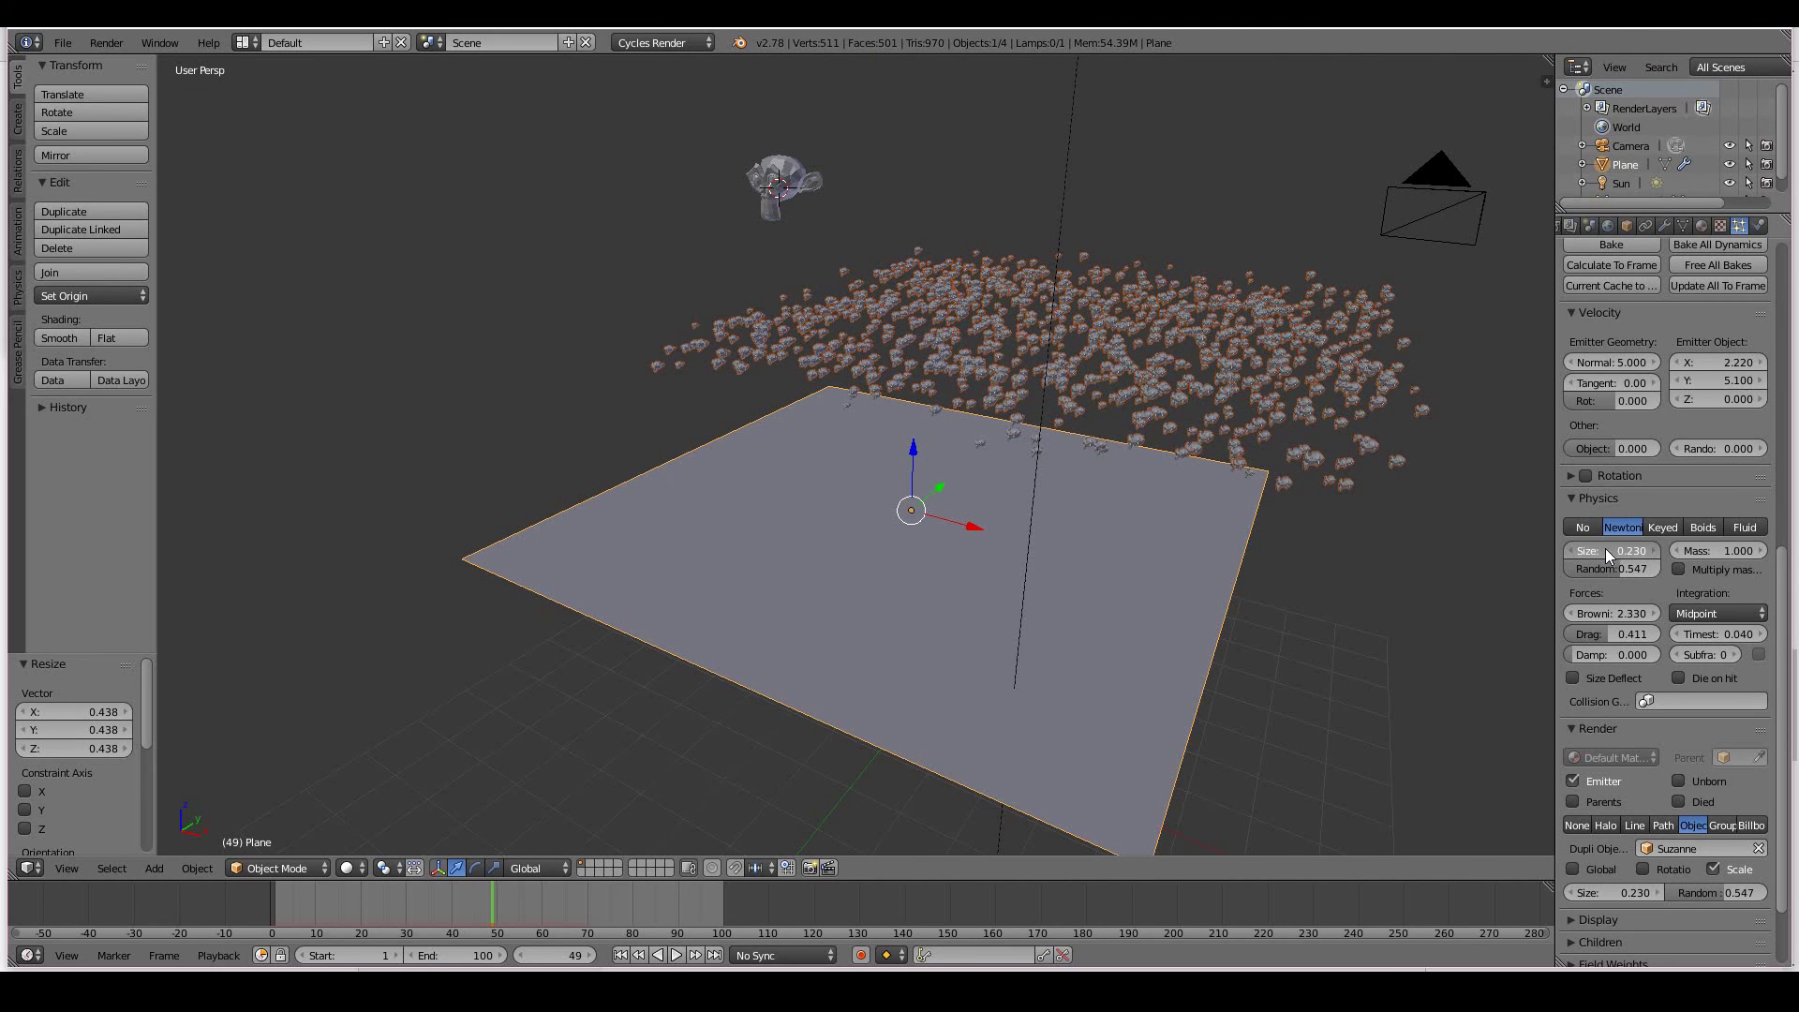
left_click_drag(1610, 553, 1629, 553)
Play the particle animation from frame 1 to review the emitted monkey heads, and stop playback.
middle_click_drag(919, 606, 1002, 618)
left_click(620, 955)
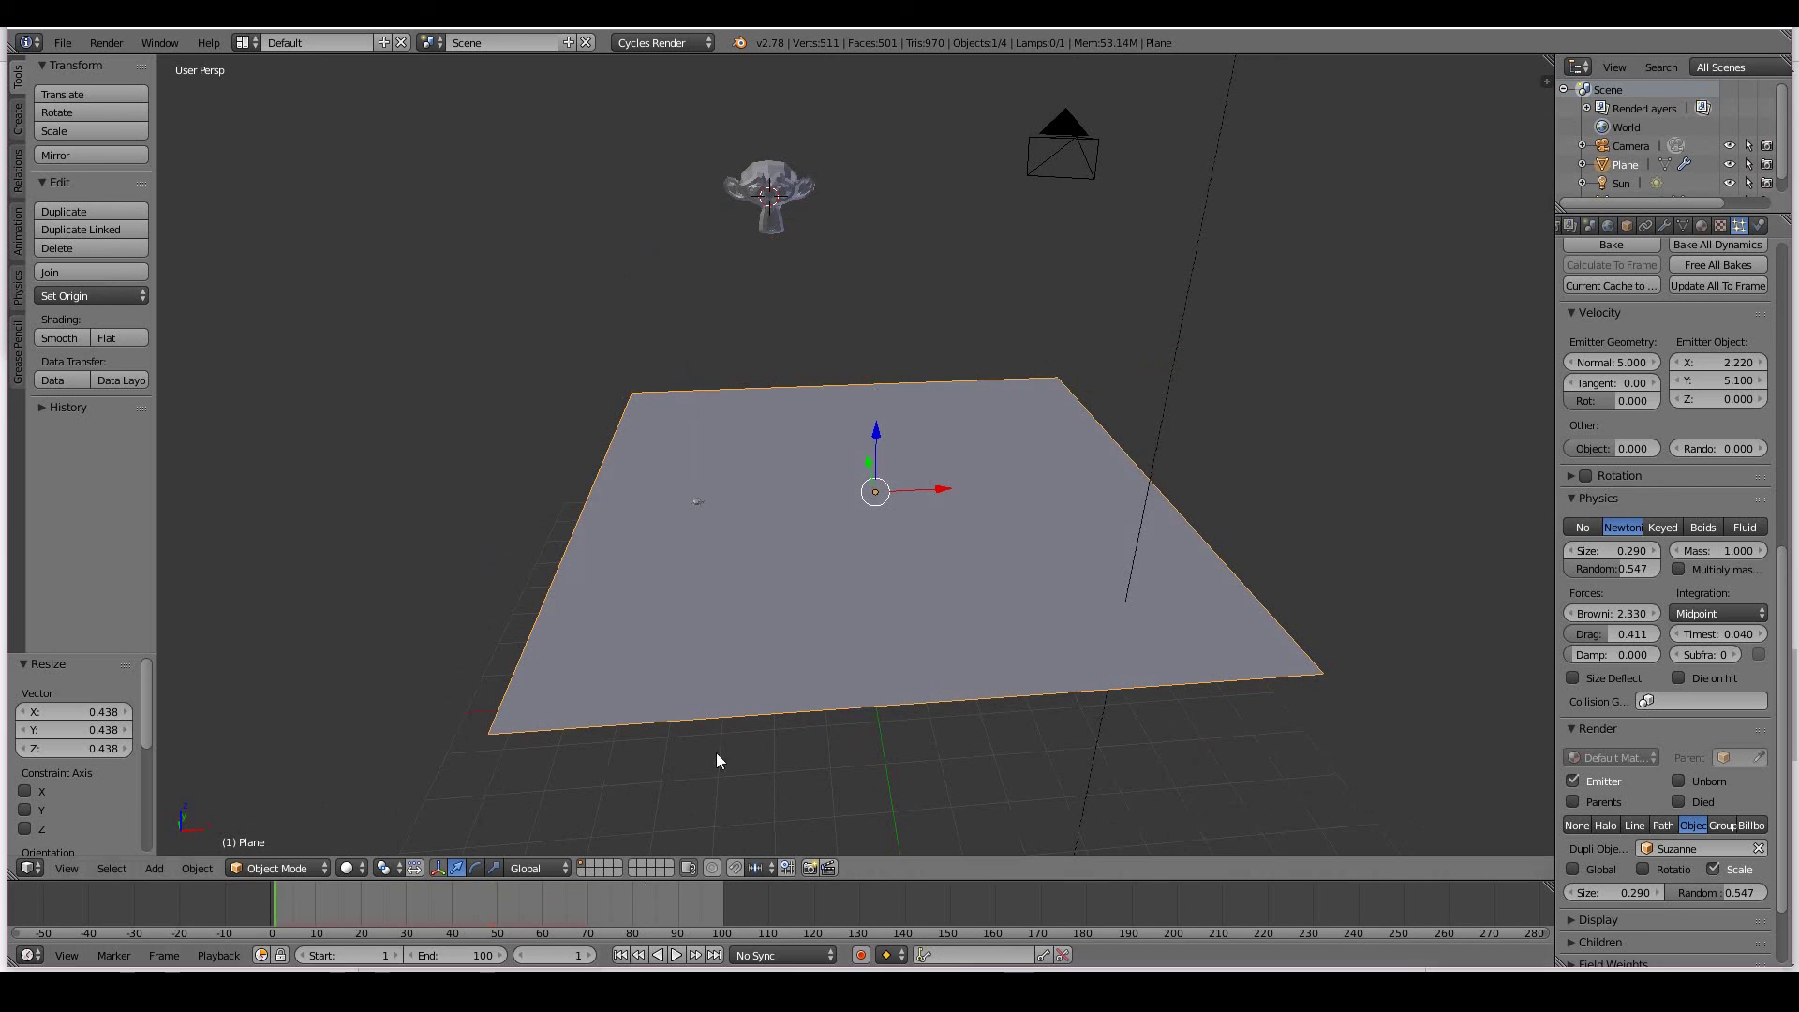
key("alt+a")
key("Escape")
middle_click_drag(860, 607, 791, 575)
key("alt+a")
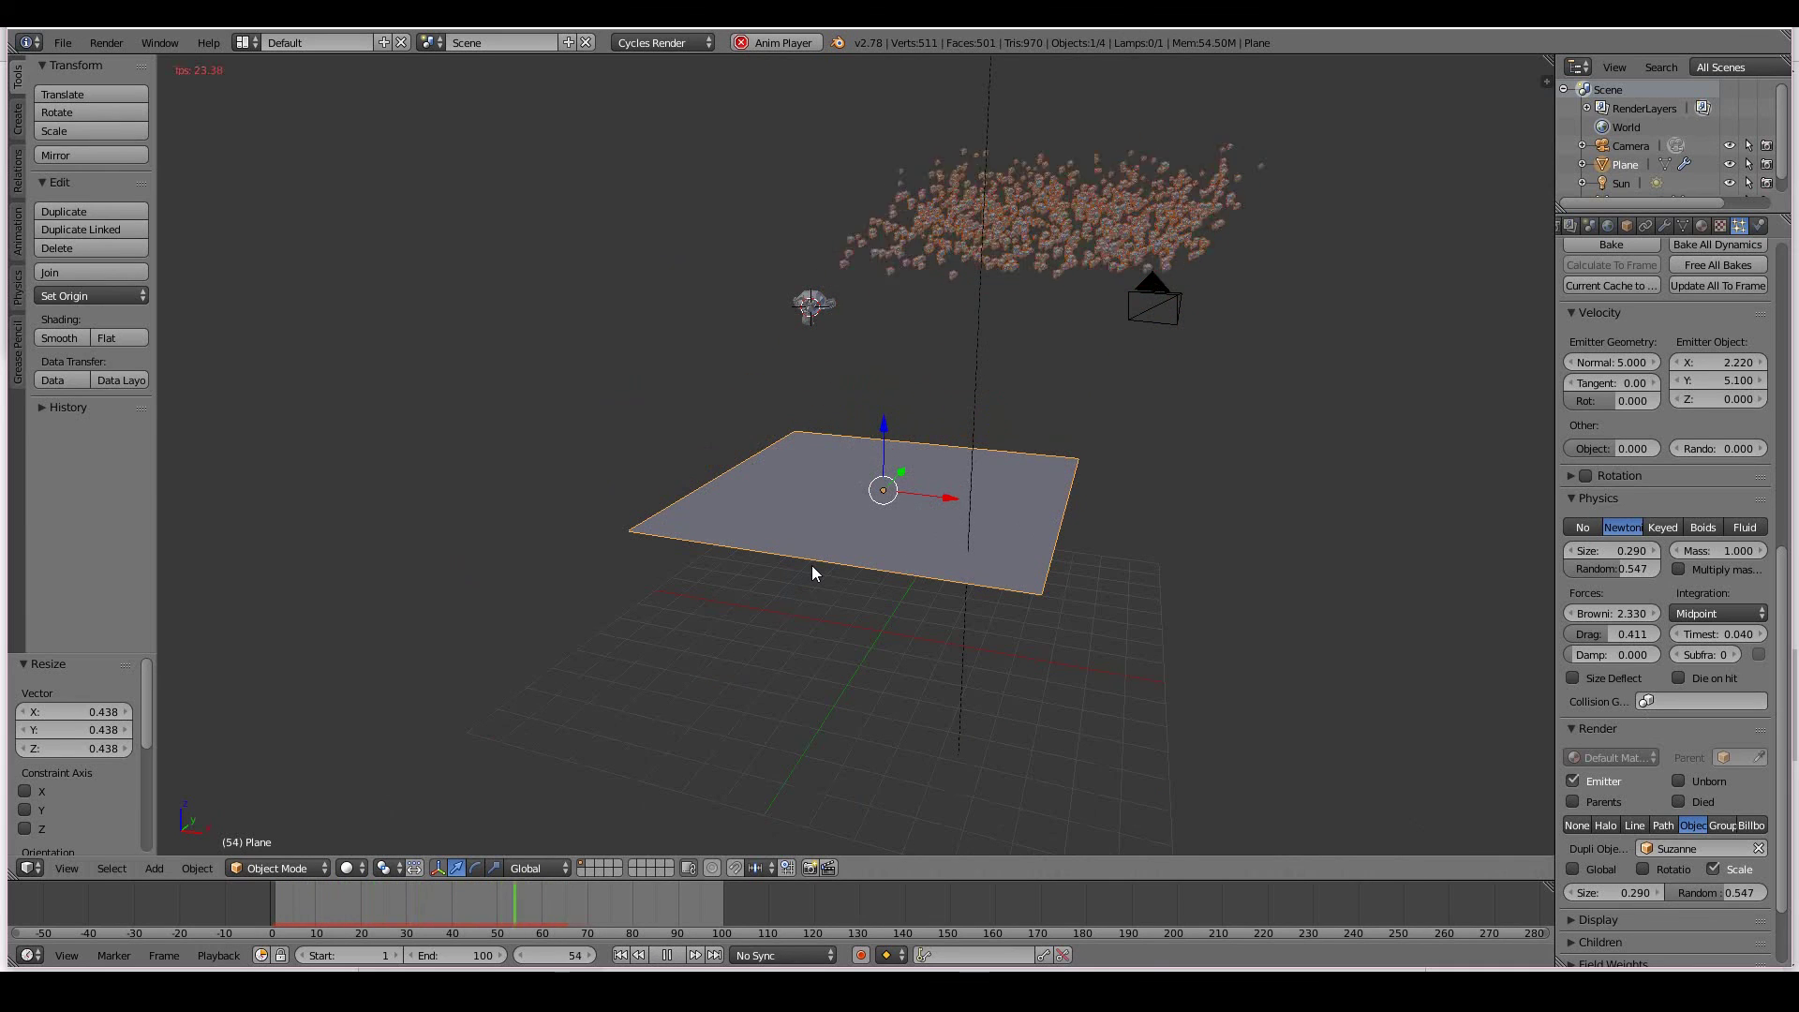
key("Escape")
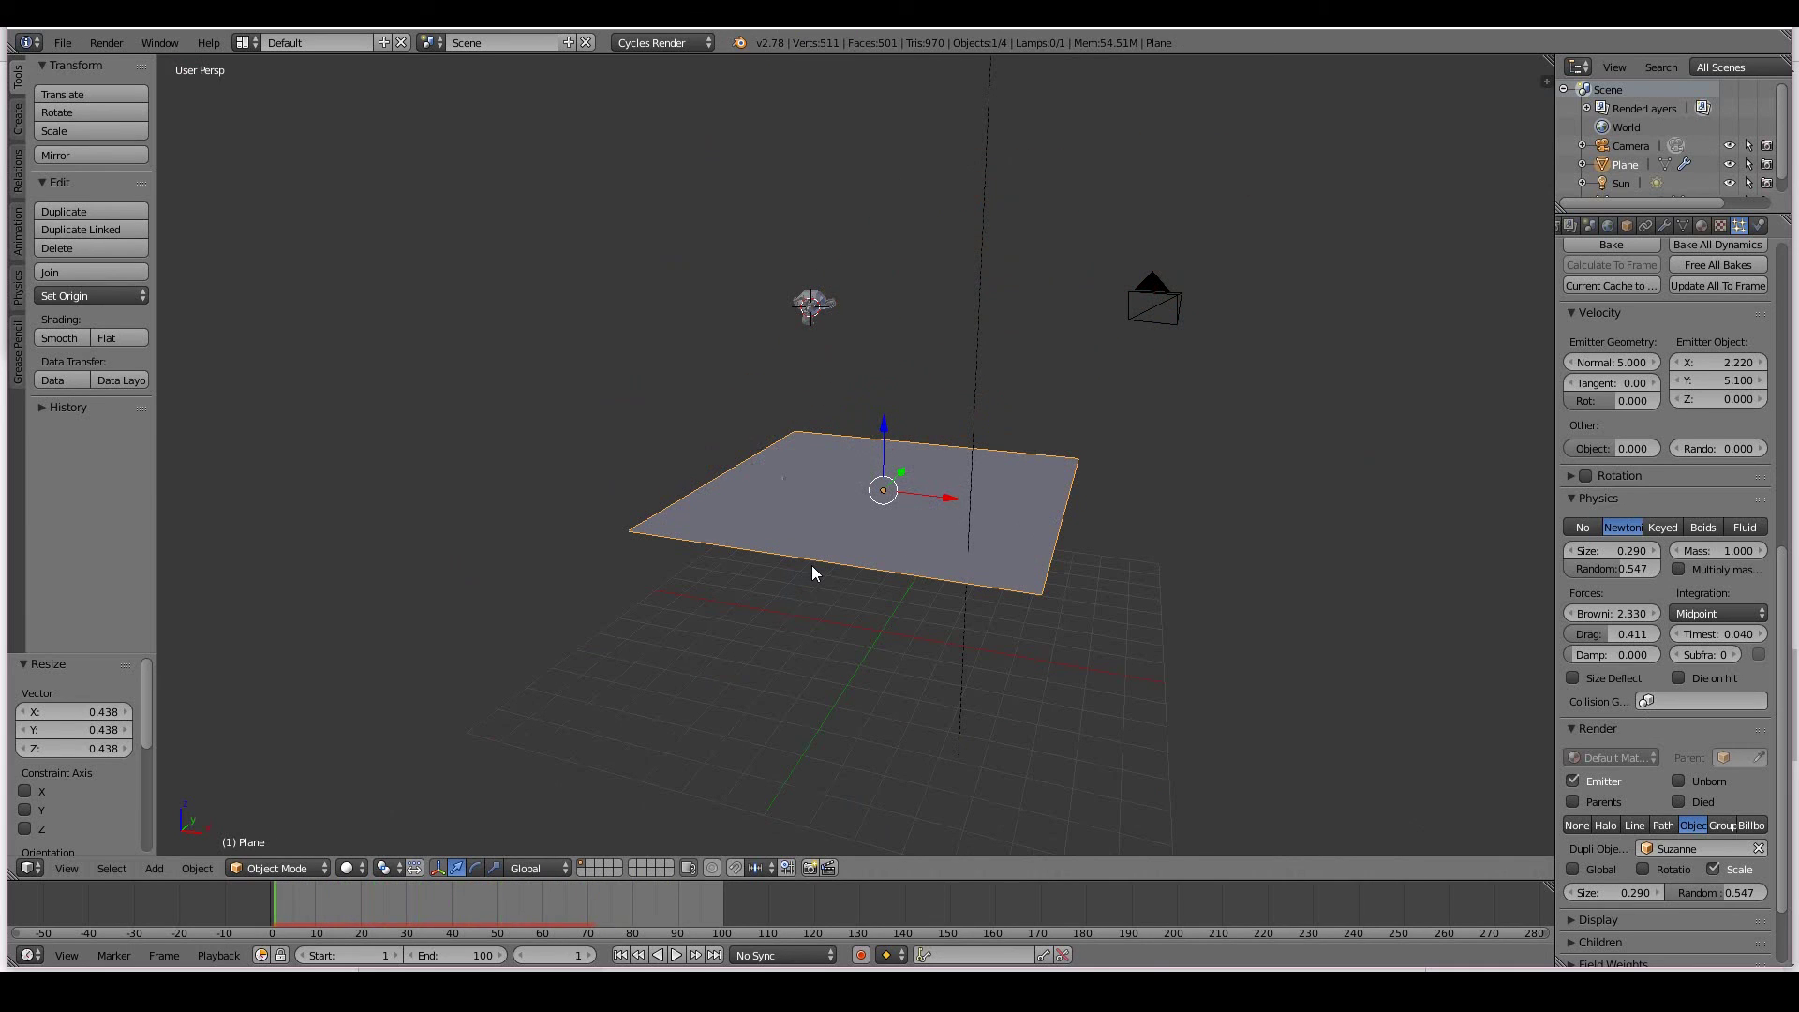